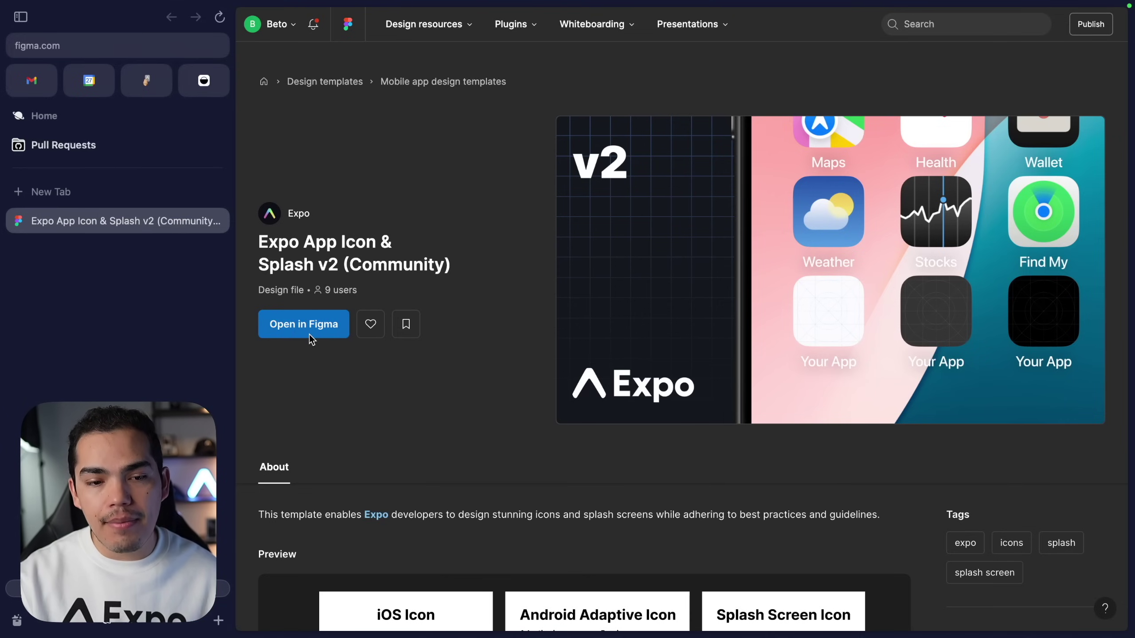
# Step: Open an editable Expo App Icon & Splash v2 draft and inspect the iOS Icon Light, Dark and Tinted sections
pyautogui.click(308, 331)
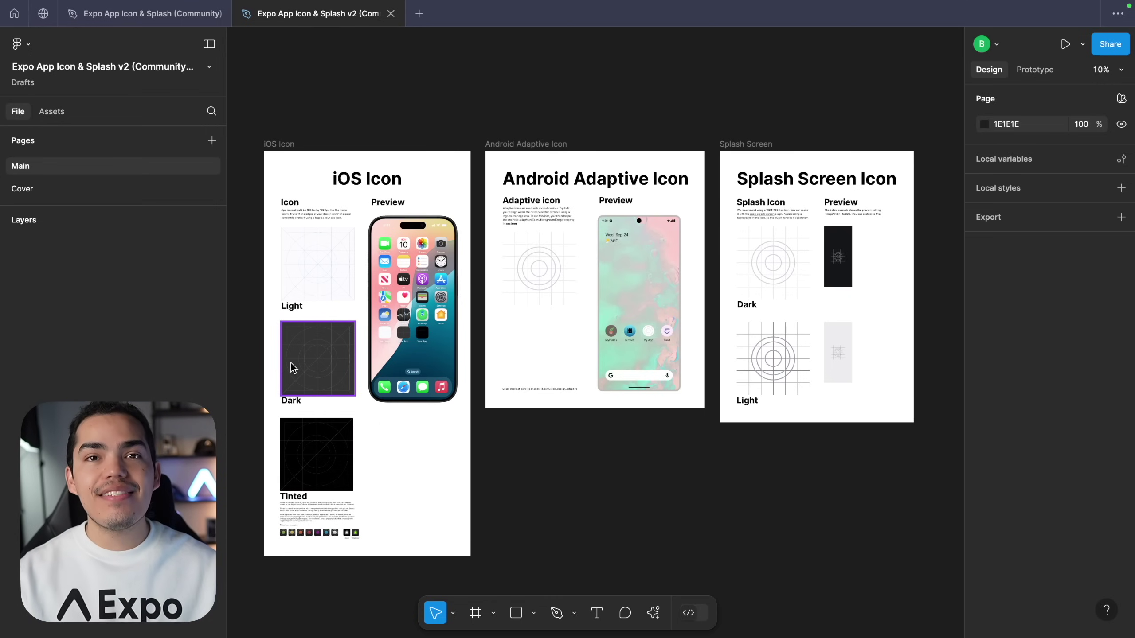
pyautogui.scroll(5, 357, 283)
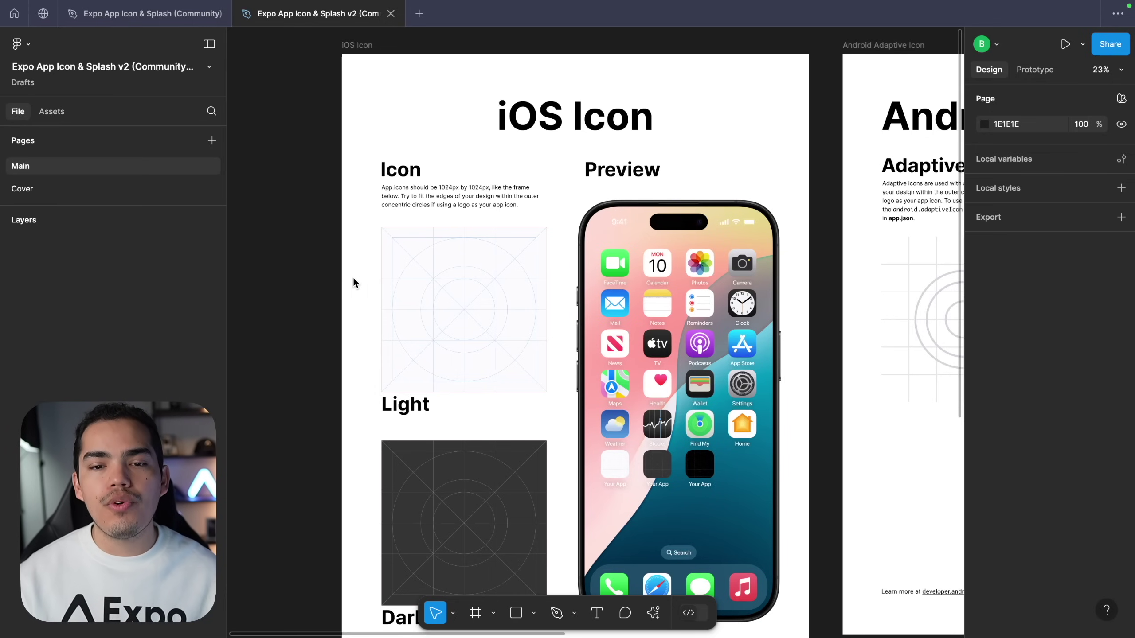
pyautogui.scroll(-5, 426, 279)
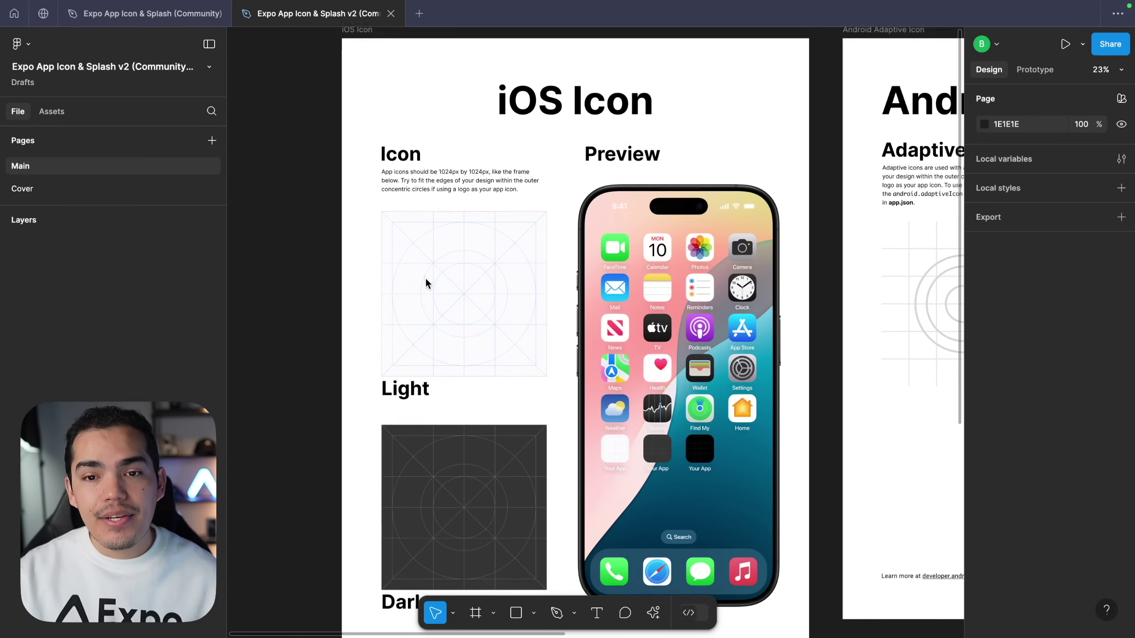
pyautogui.scroll(-3, 425, 279)
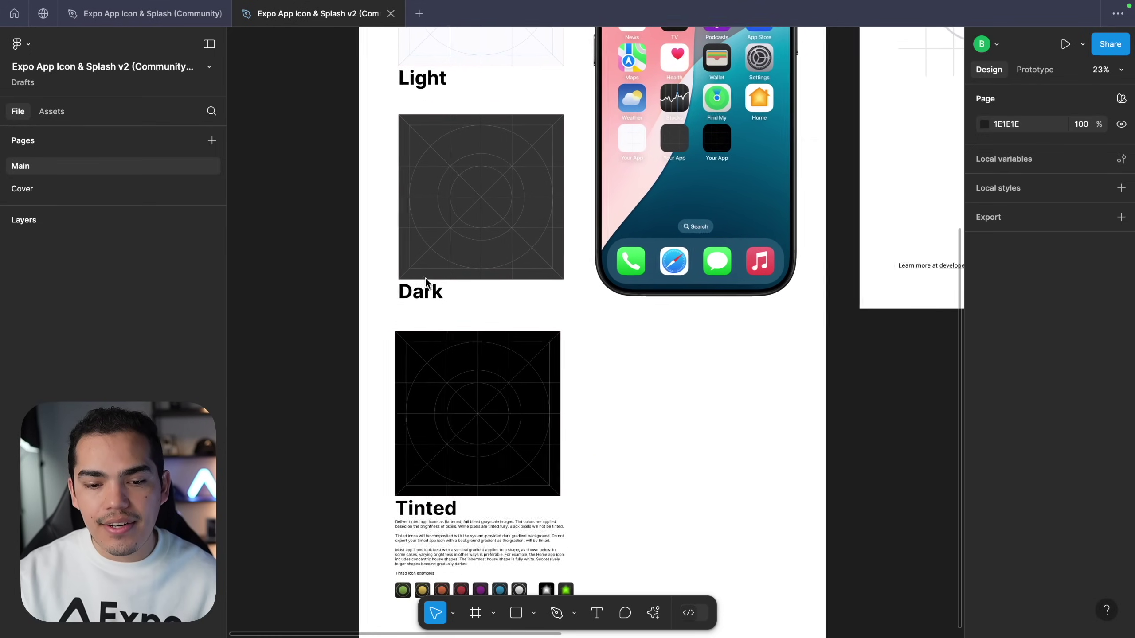
pyautogui.scroll(6, 425, 277)
pyautogui.scroll(1, 425, 282)
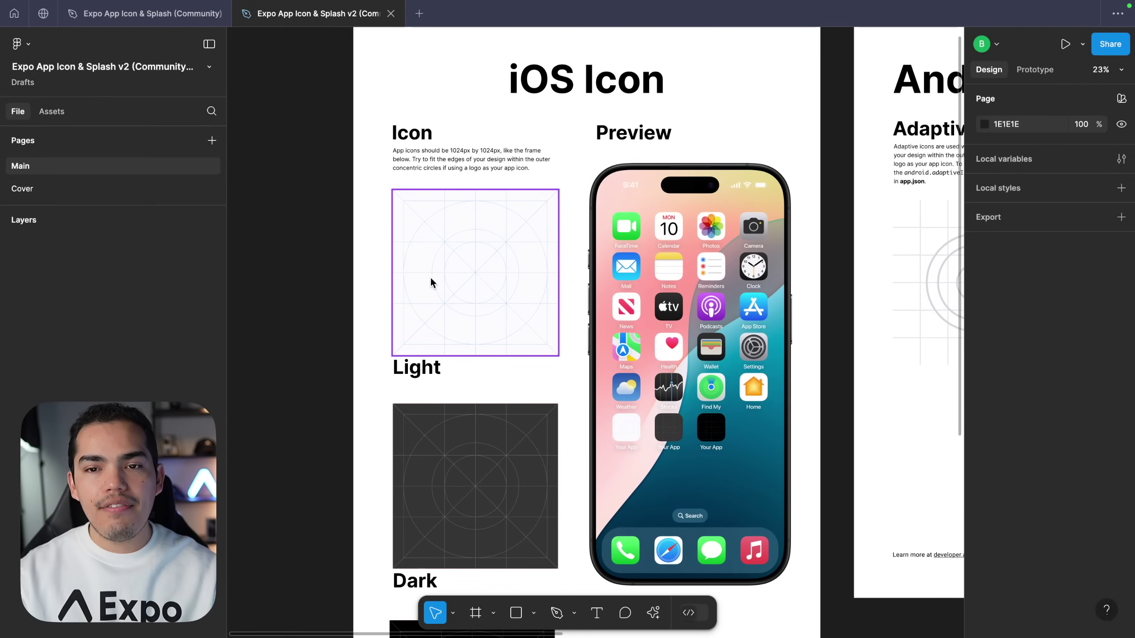
pyautogui.scroll(5, 430, 278)
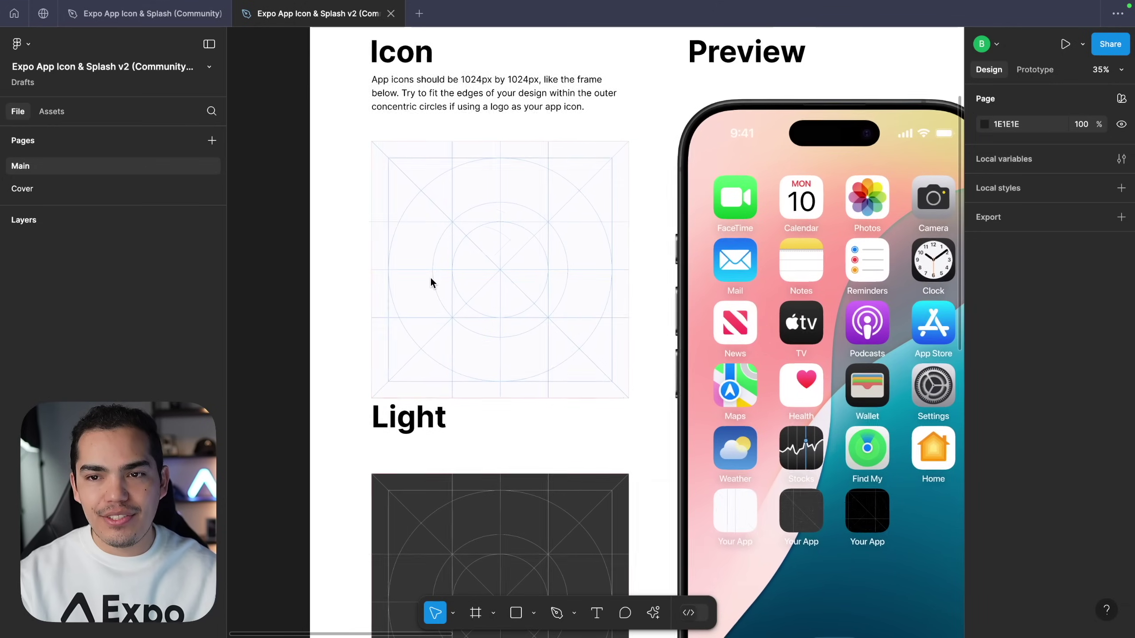
pyautogui.scroll(-1, 431, 283)
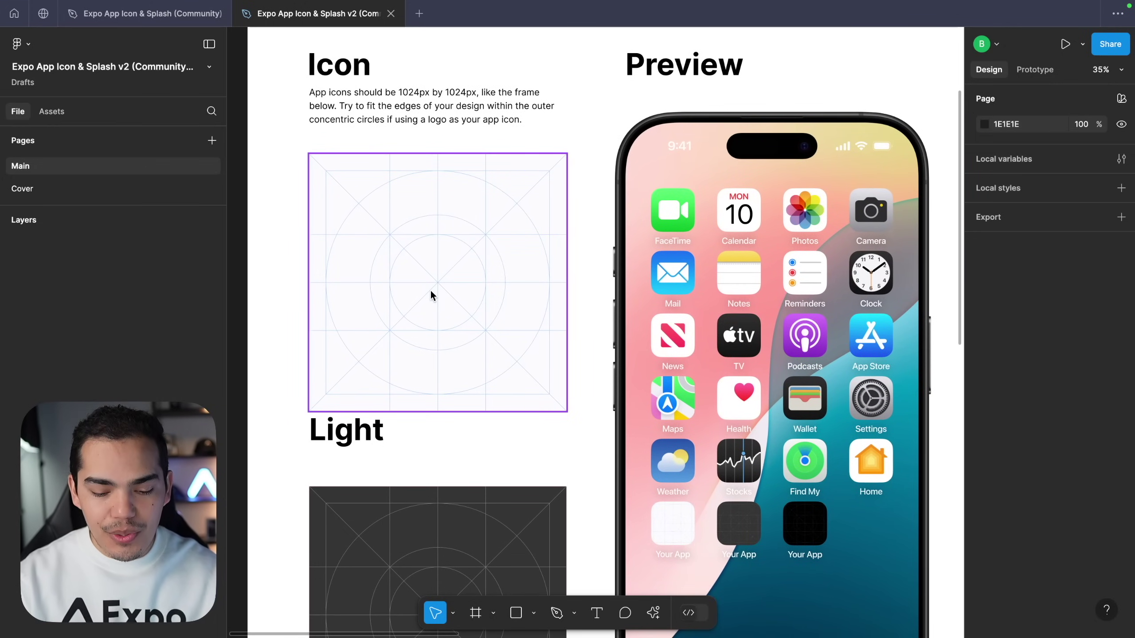
pyautogui.press('r')
pyautogui.moveTo(368, 201)
pyautogui.mouseDown()
pyautogui.moveTo(417, 239)
pyautogui.moveTo(515, 364)
pyautogui.mouseUp()
pyautogui.moveTo(479, 323); pyautogui.dragTo(474, 322)
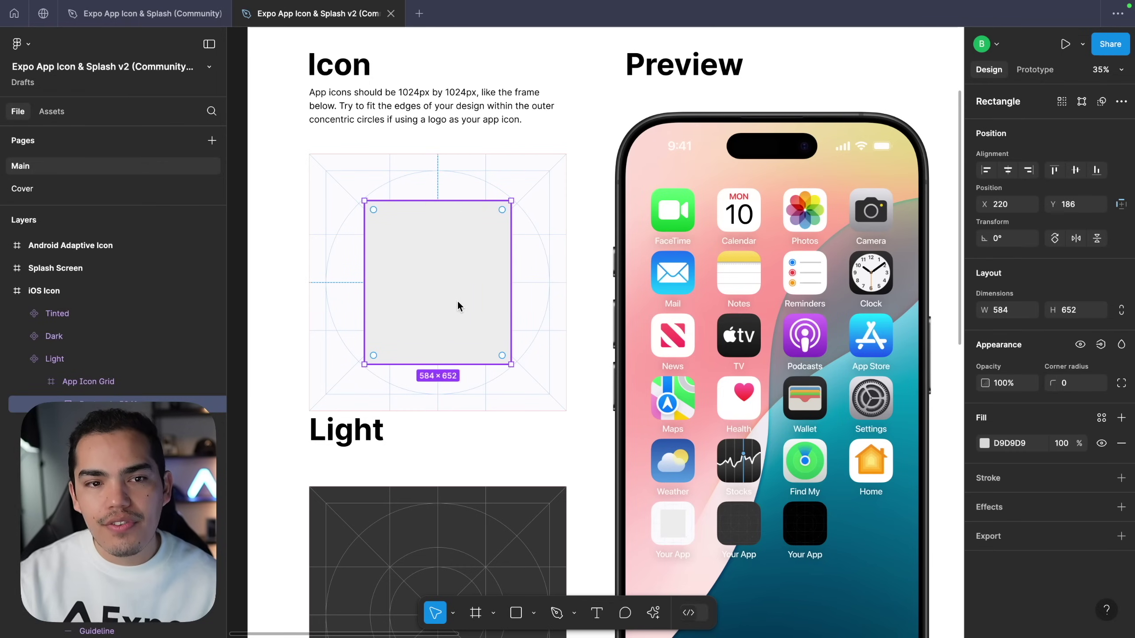
pyautogui.scroll(-1, 465, 300)
pyautogui.scroll(-2, 609, 418)
pyautogui.scroll(5, 701, 463)
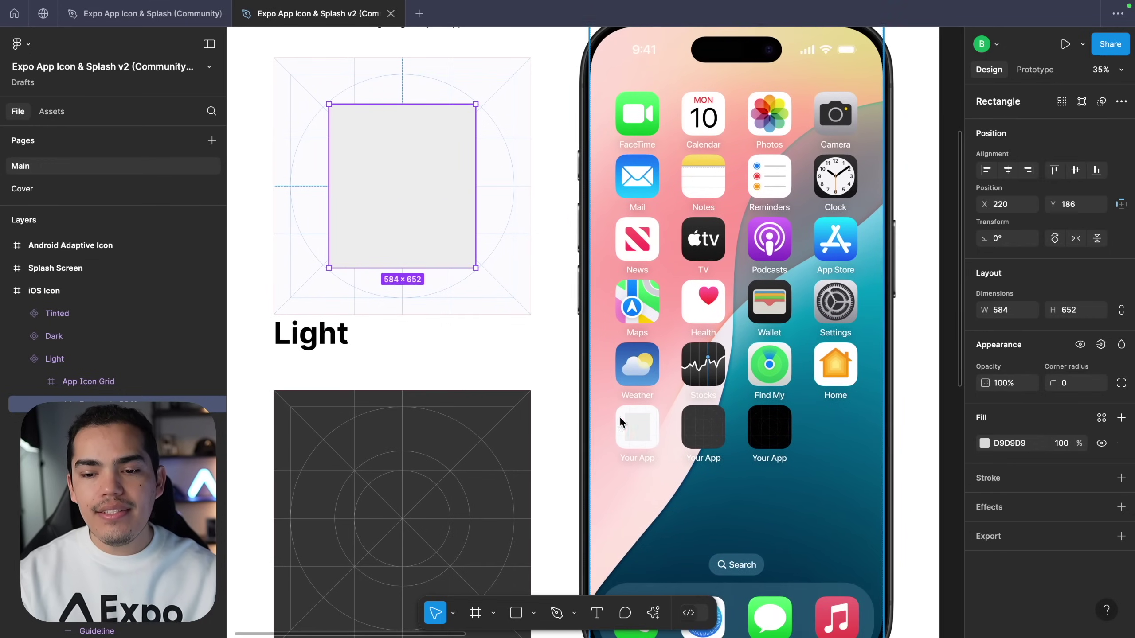
pyautogui.scroll(3, 701, 458)
pyautogui.scroll(3, 702, 458)
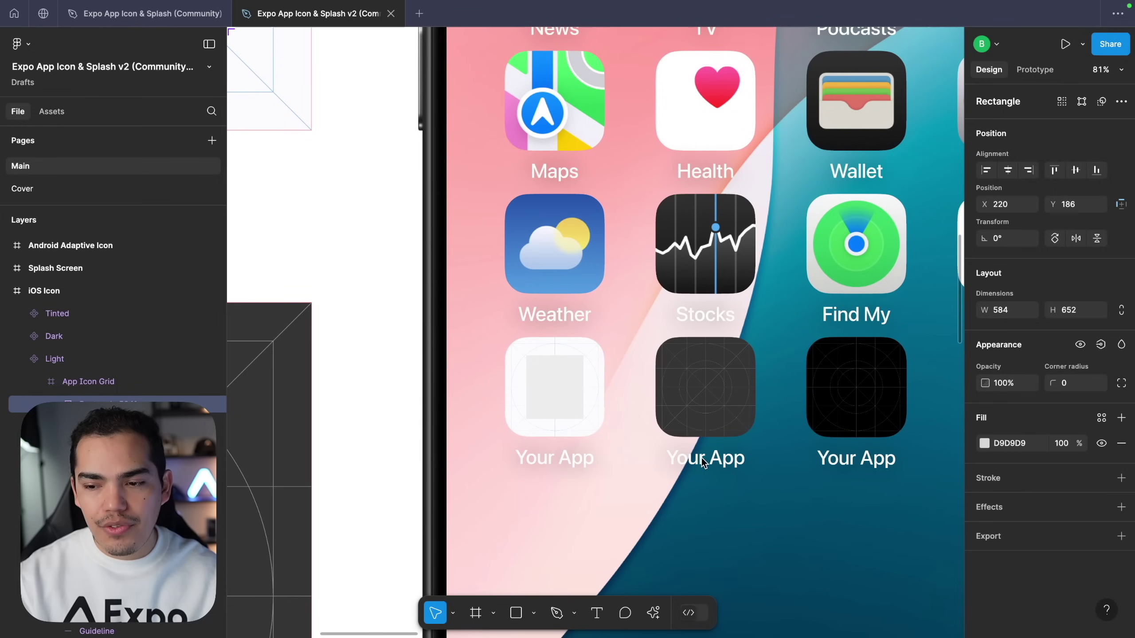
pyautogui.click(985, 443)
pyautogui.moveTo(907, 388)
pyautogui.mouseDown()
pyautogui.moveTo(957, 329)
pyautogui.moveTo(965, 294)
pyautogui.moveTo(902, 426)
pyautogui.moveTo(906, 367)
pyautogui.mouseUp()
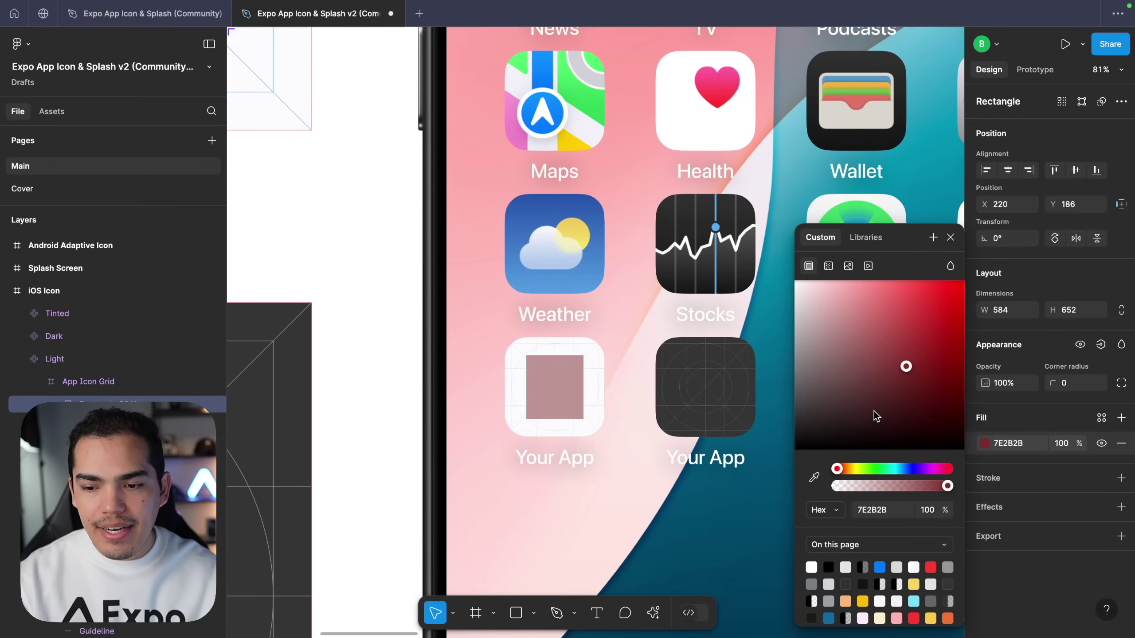
pyautogui.click(845, 469)
pyautogui.moveTo(844, 469); pyautogui.dragTo(908, 469)
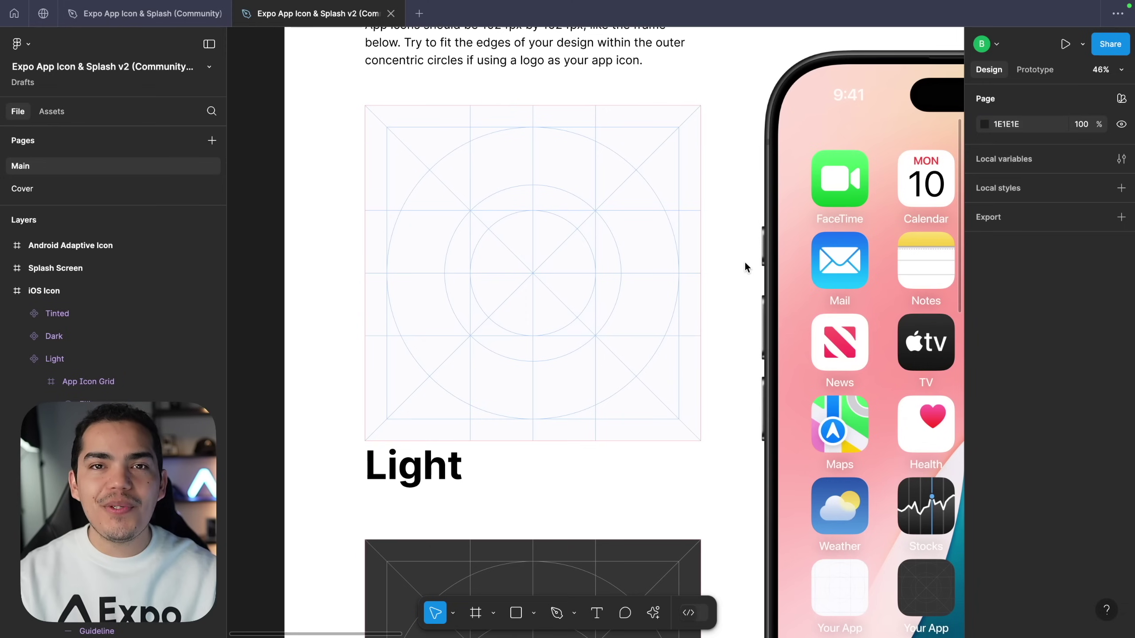
pyautogui.hscroll(1, 745, 261)
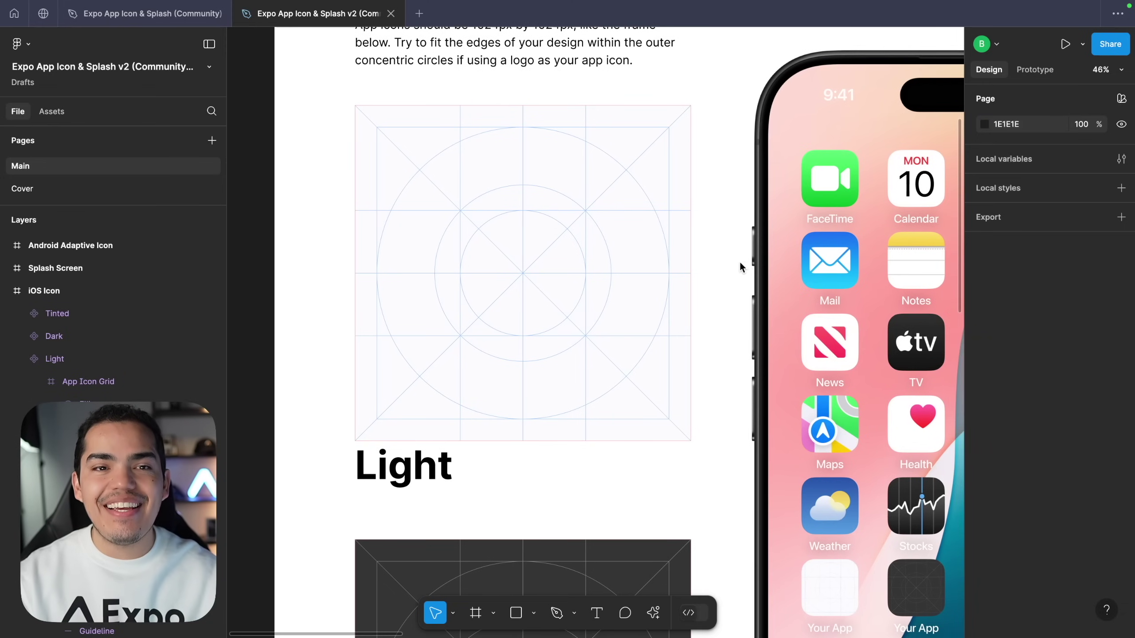
# Step: Copy the arrow-themed iOS Icon board from the Community file and paste it below the v2 board
pyautogui.click(157, 20)
pyautogui.scroll(-10, 374, 380)
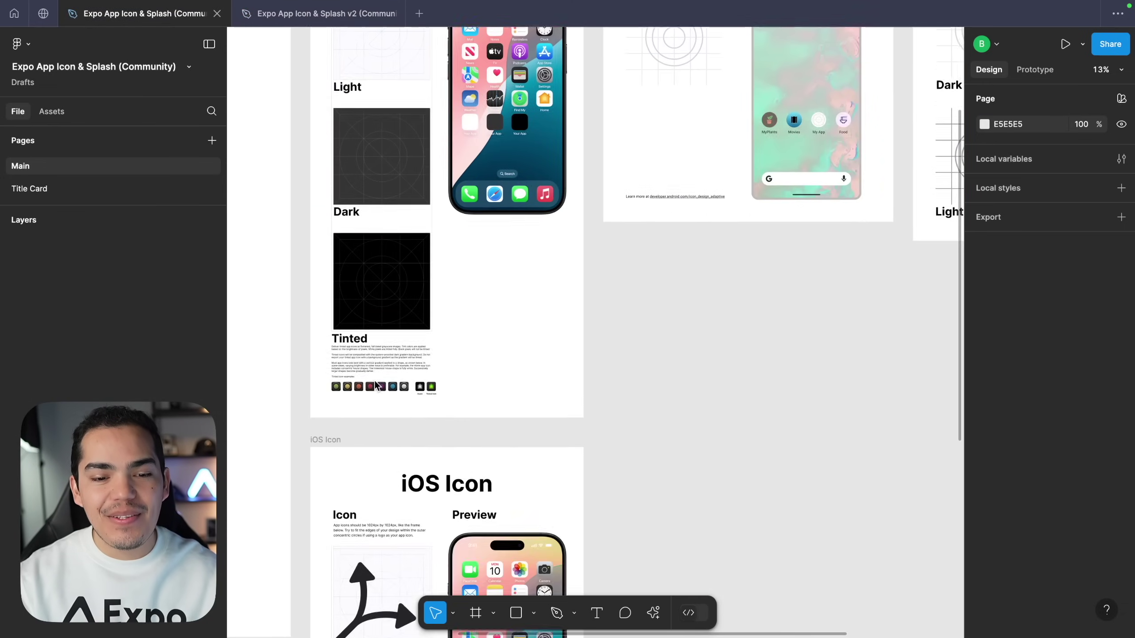
pyautogui.click(326, 177)
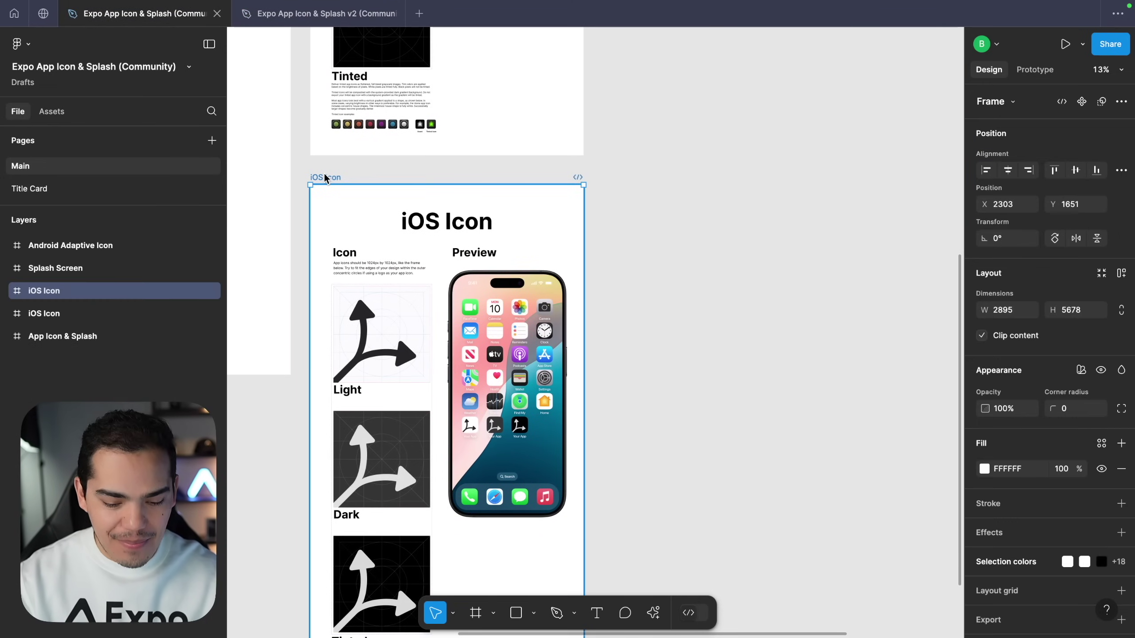
pyautogui.click(320, 15)
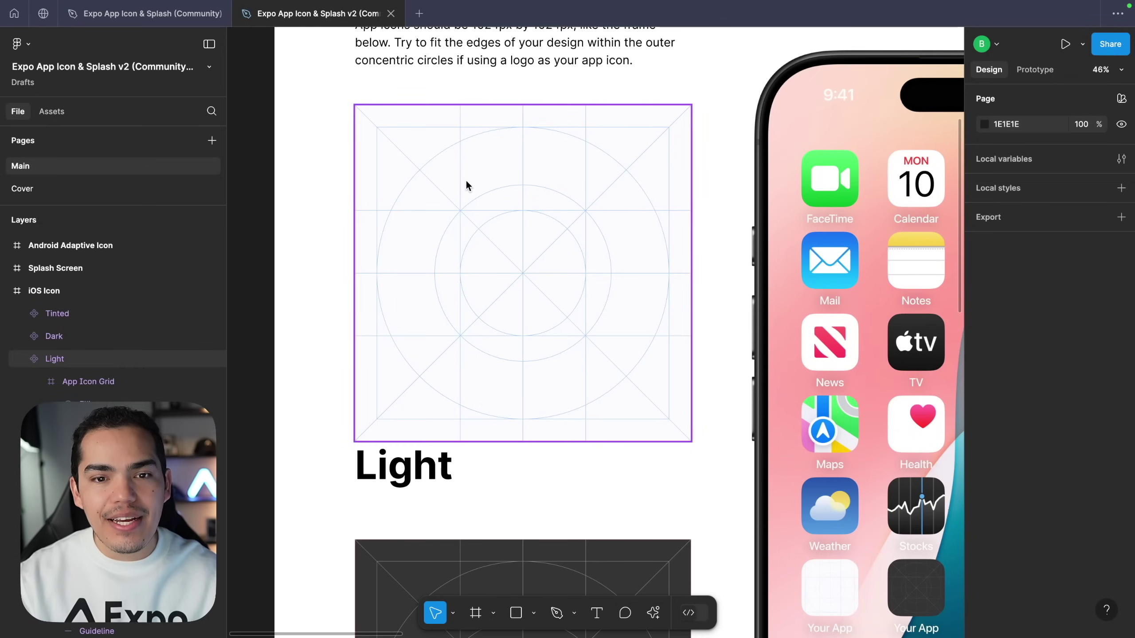
pyautogui.scroll(-10, 466, 183)
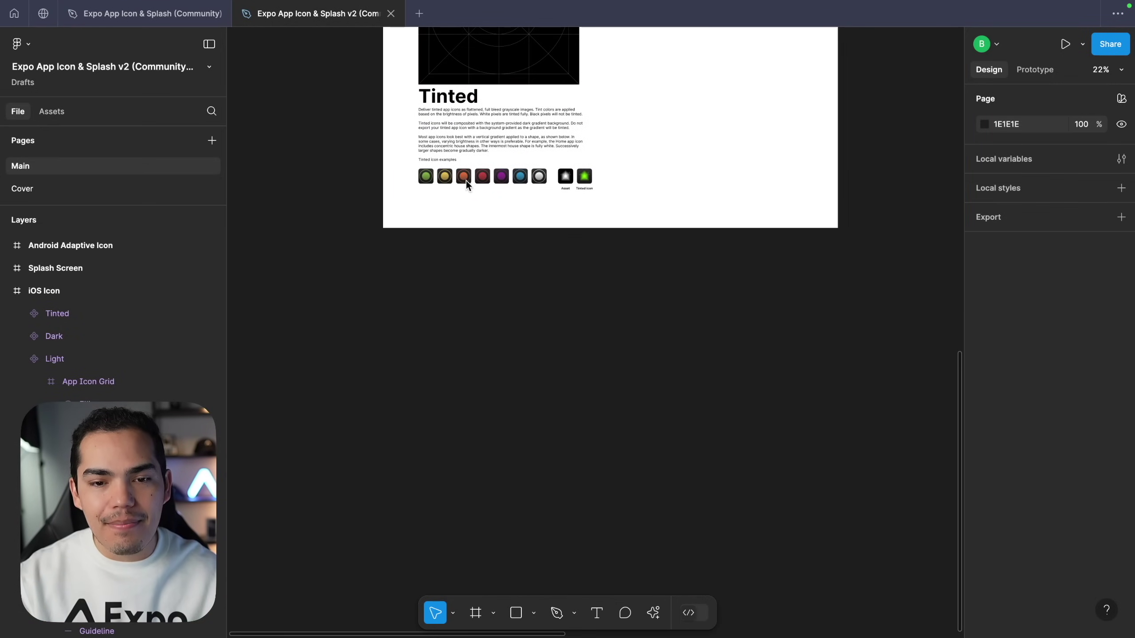
pyautogui.hotkey('ctrl', 'v')
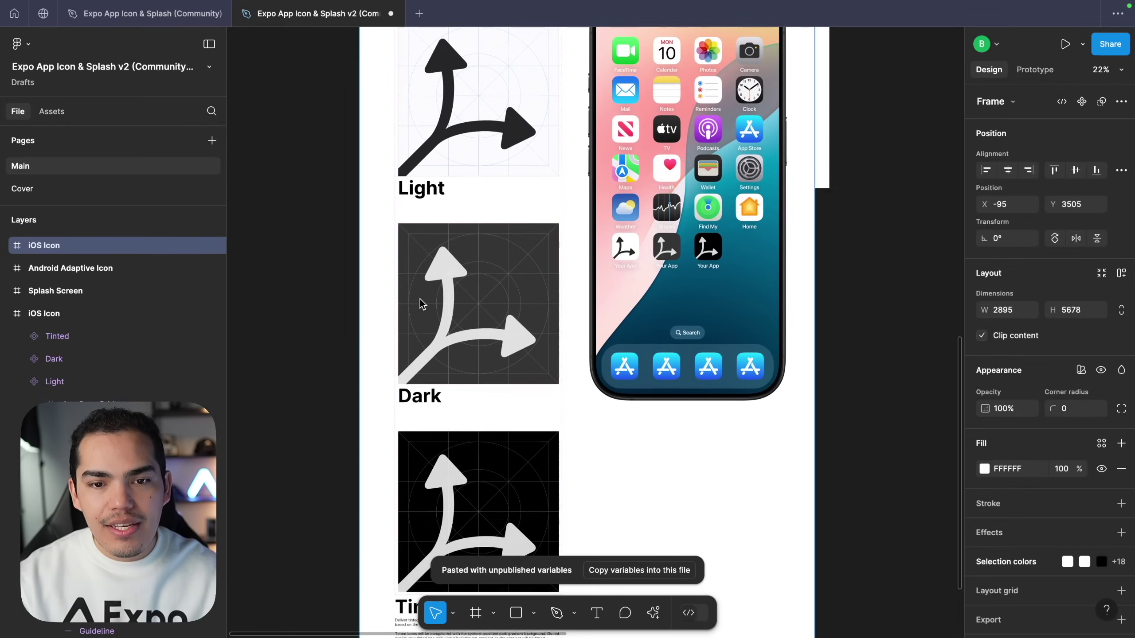
pyautogui.scroll(-2, 422, 304)
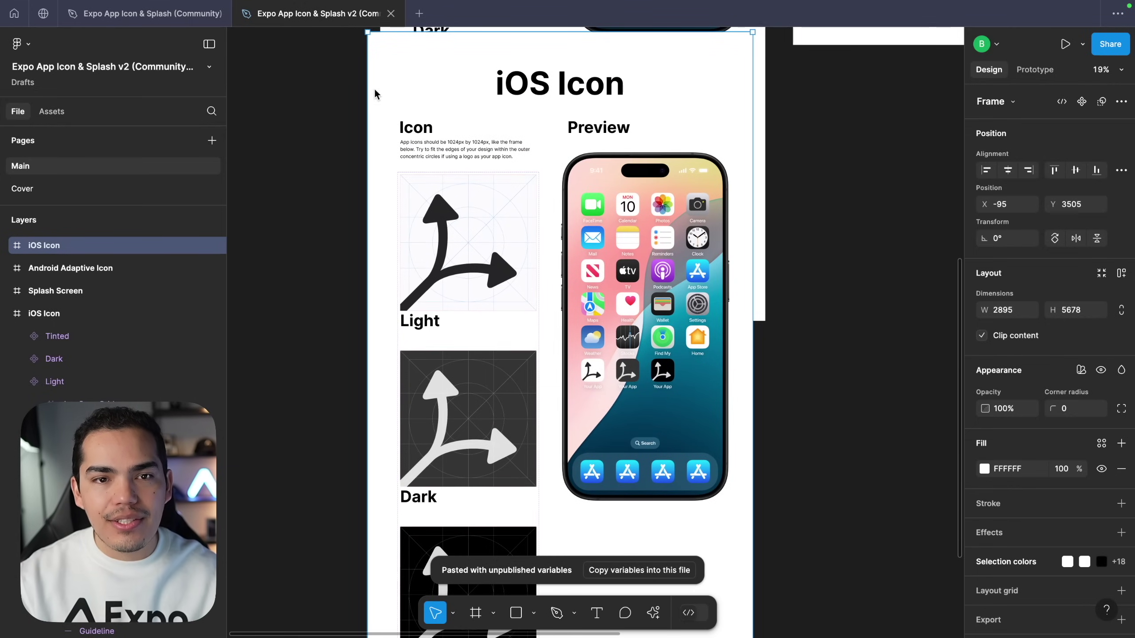
pyautogui.moveTo(375, 68); pyautogui.dragTo(385, 373)
pyautogui.scroll(-6, 386, 369)
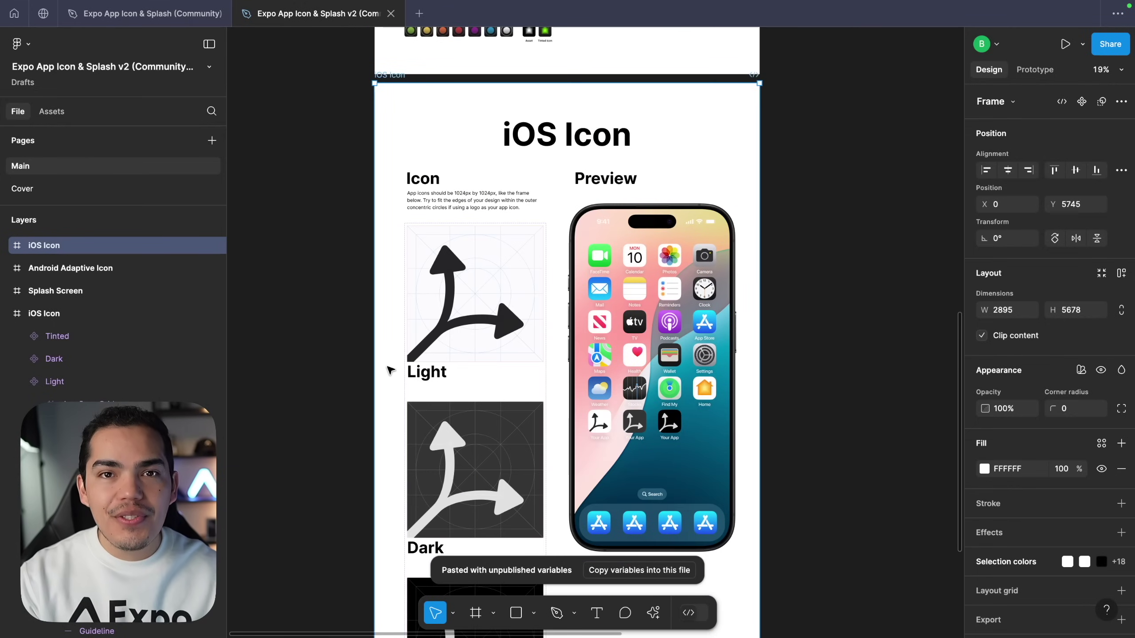
# Step: Launch SF Symbols and find the arrow.trianglehead.branch symbol by searching 'arrow.triangle'
pyautogui.hotkey('alt', 'space')
pyautogui.write('sf')
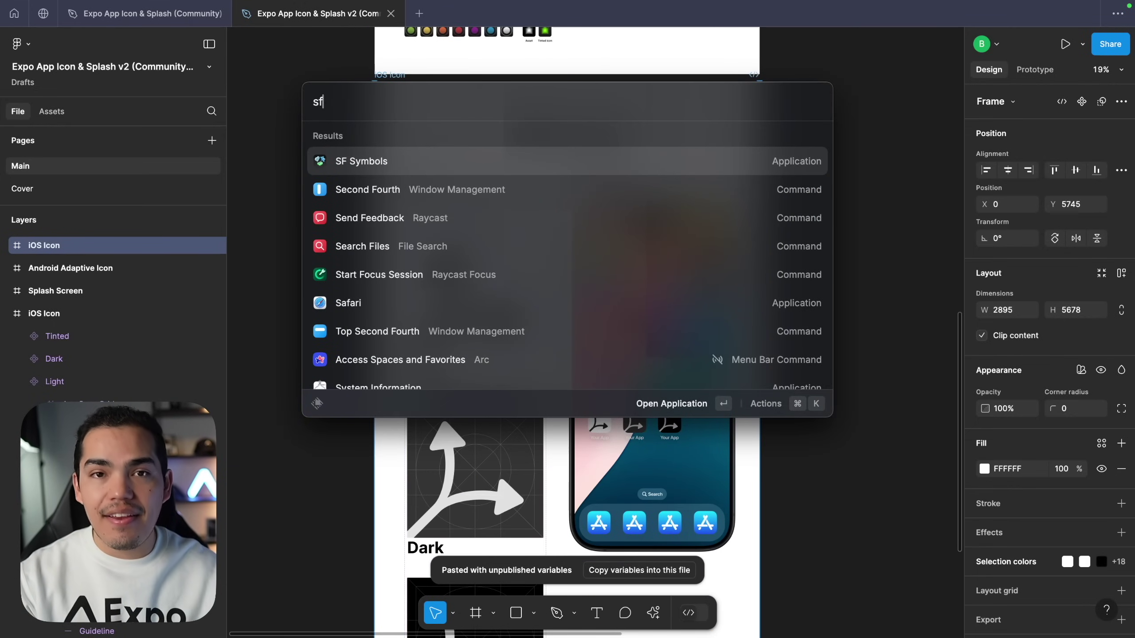
pyautogui.press('Return')
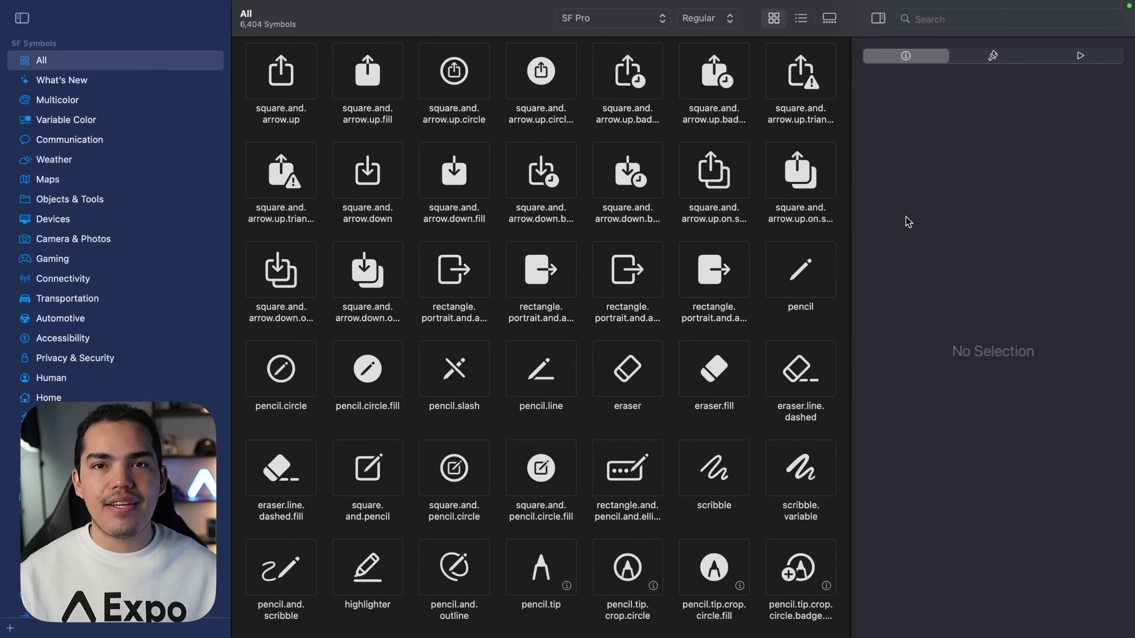
pyautogui.click(932, 26)
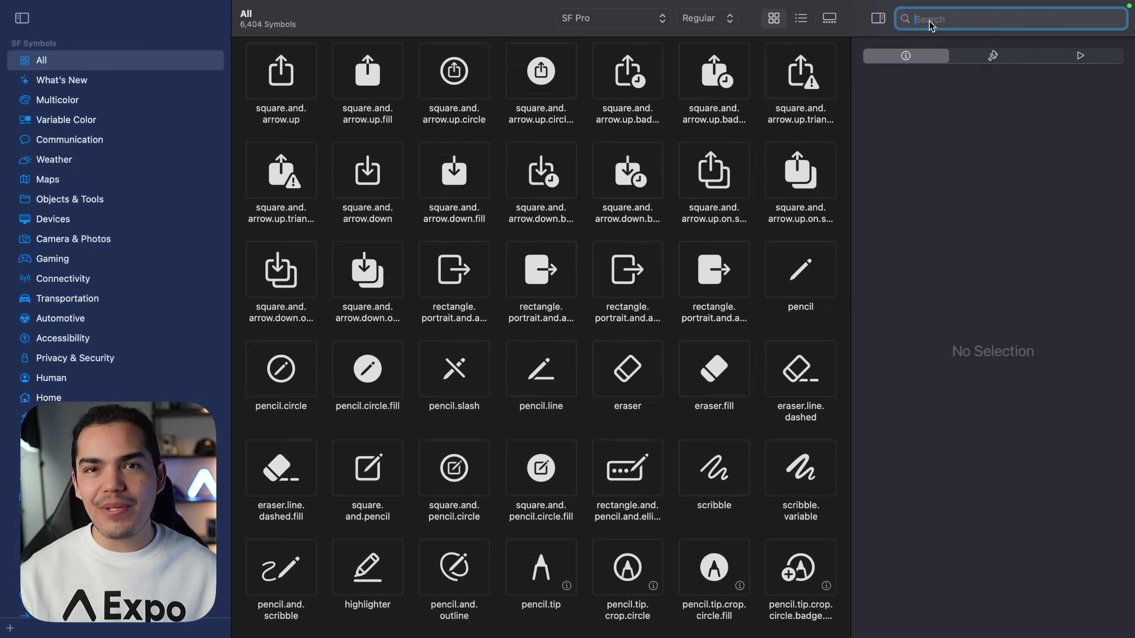
pyautogui.write('arro')
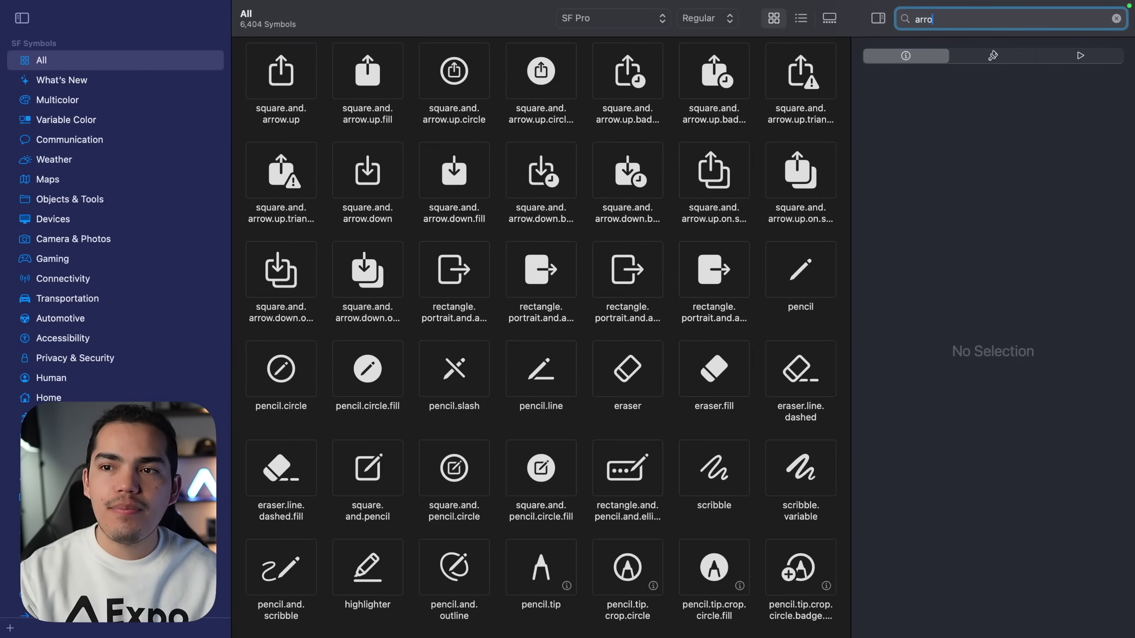
pyautogui.write('w.triangle')
pyautogui.click(574, 217)
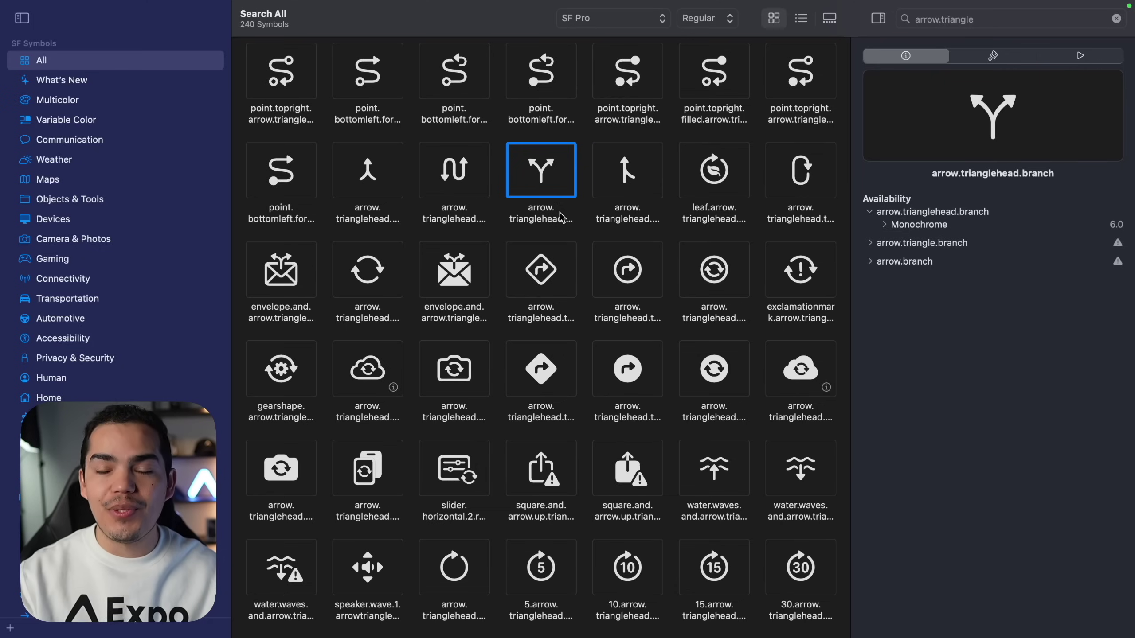
# Step: Copy arrow.trianglehead.branch as a 20 pt SVG image and return to the Figma file
pyautogui.rightClick(542, 177)
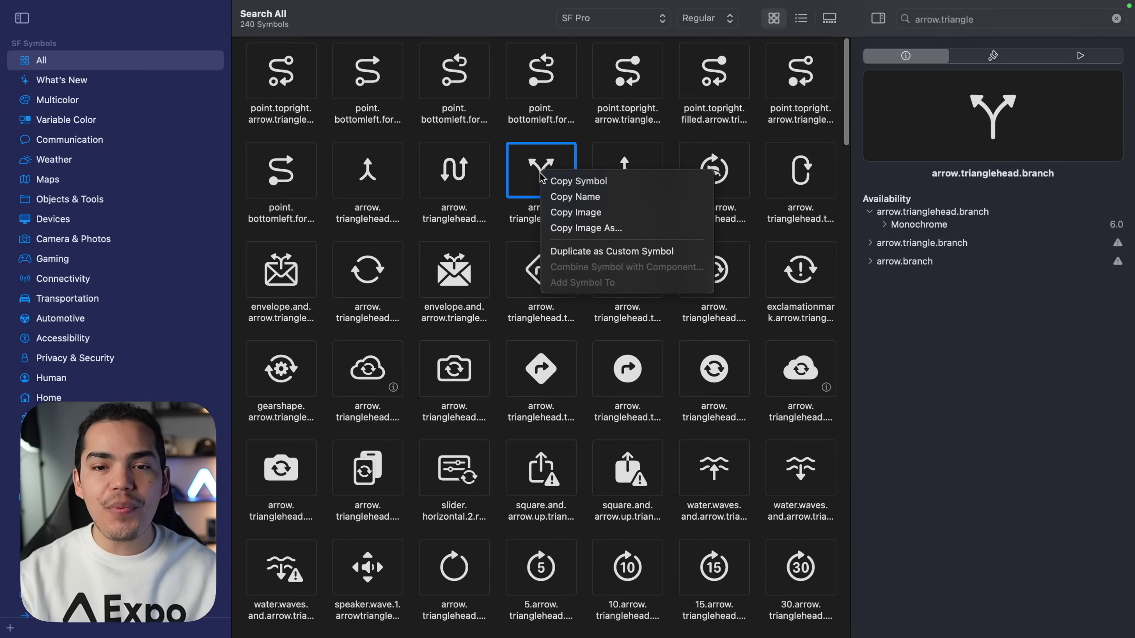
pyautogui.click(606, 228)
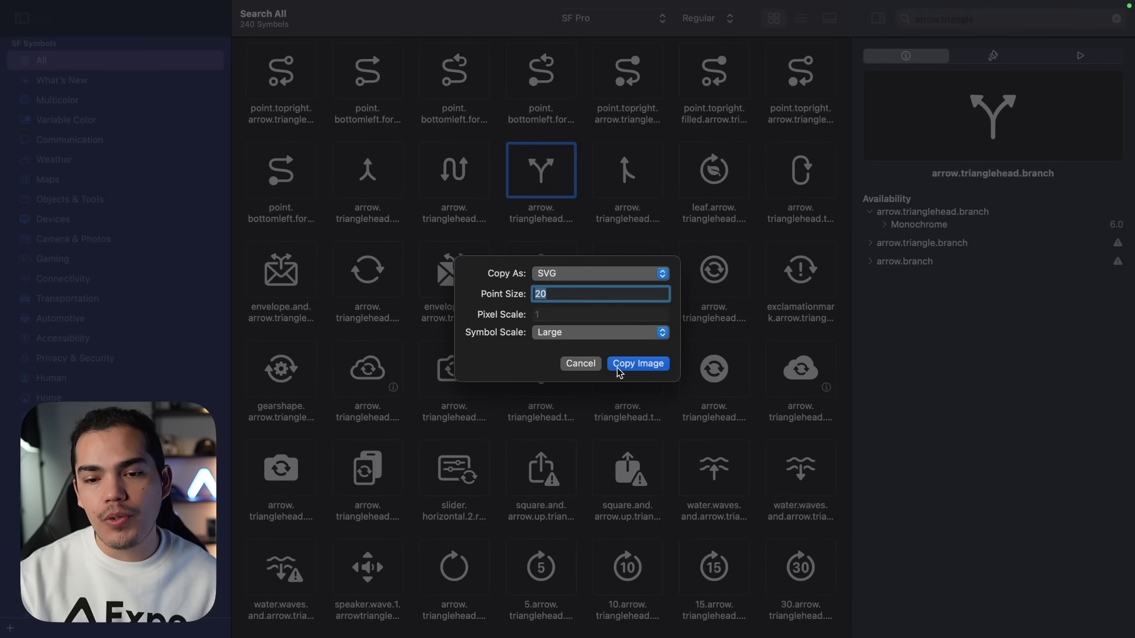
pyautogui.click(632, 365)
pyautogui.hotkey('ctrl', 'Right')
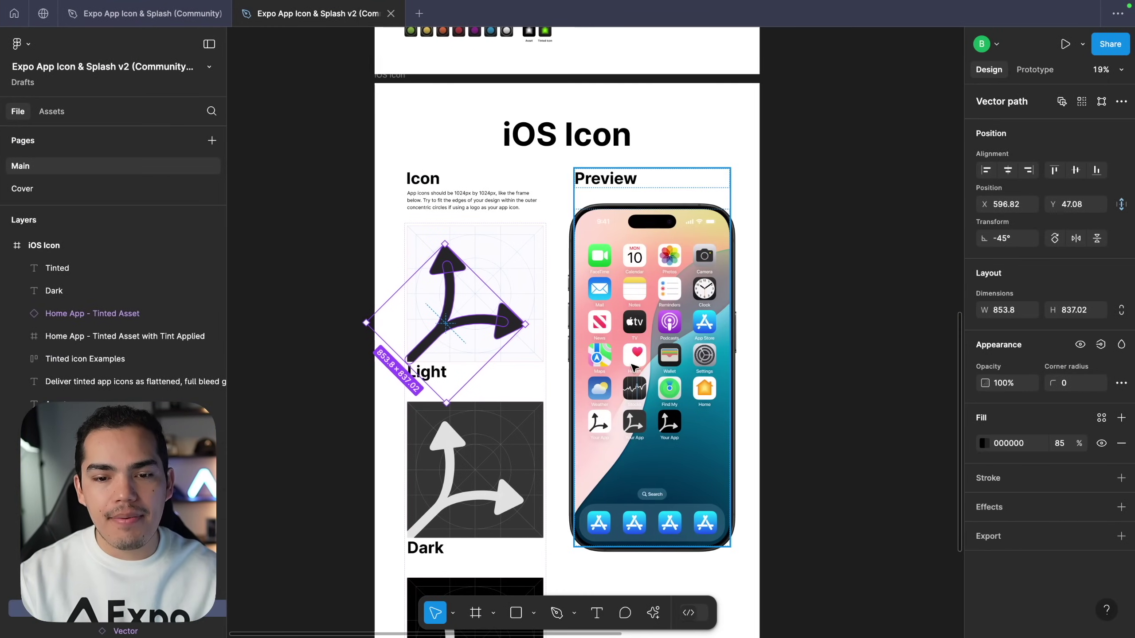
pyautogui.press('Escape')
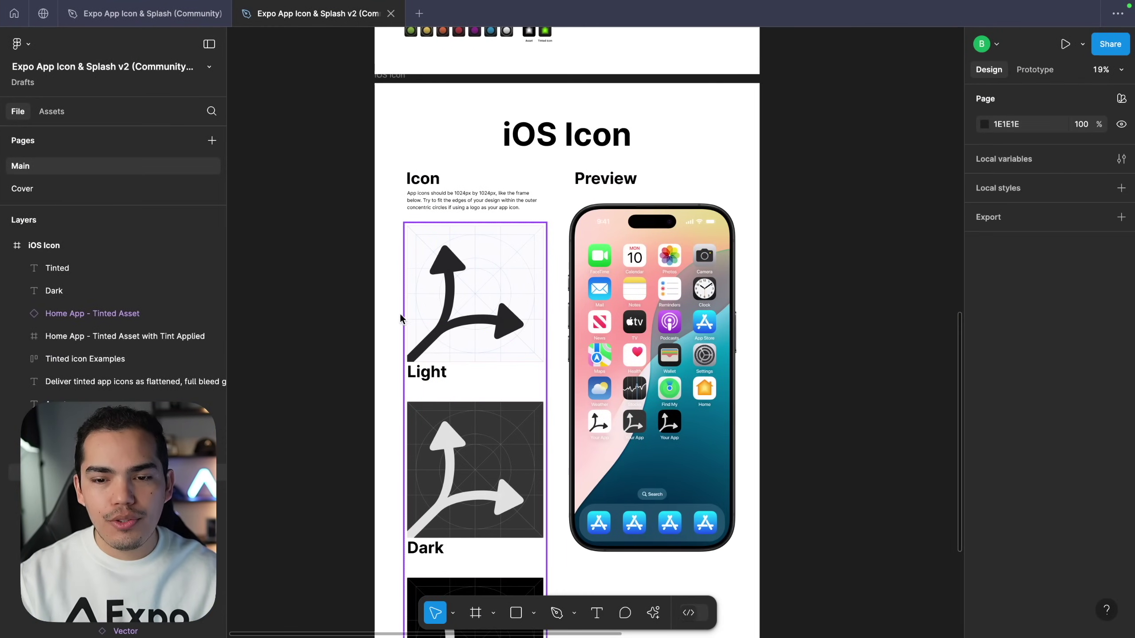
# Step: Scale the arrow symbol proportionally to about 624.85×646.09 to fill the Light icon grid
pyautogui.scroll(5, 447, 316)
pyautogui.scroll(-8, 447, 316)
pyautogui.scroll(2, 447, 316)
pyautogui.scroll(3, 446, 316)
pyautogui.click(449, 316)
pyautogui.scroll(2, 449, 267)
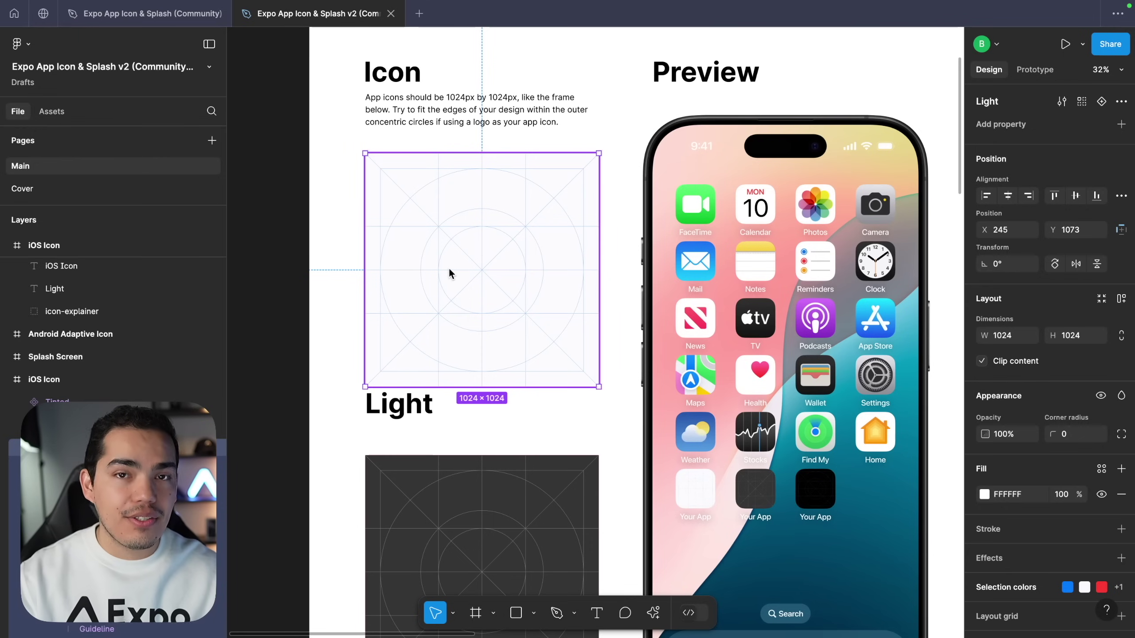
pyautogui.press('Return')
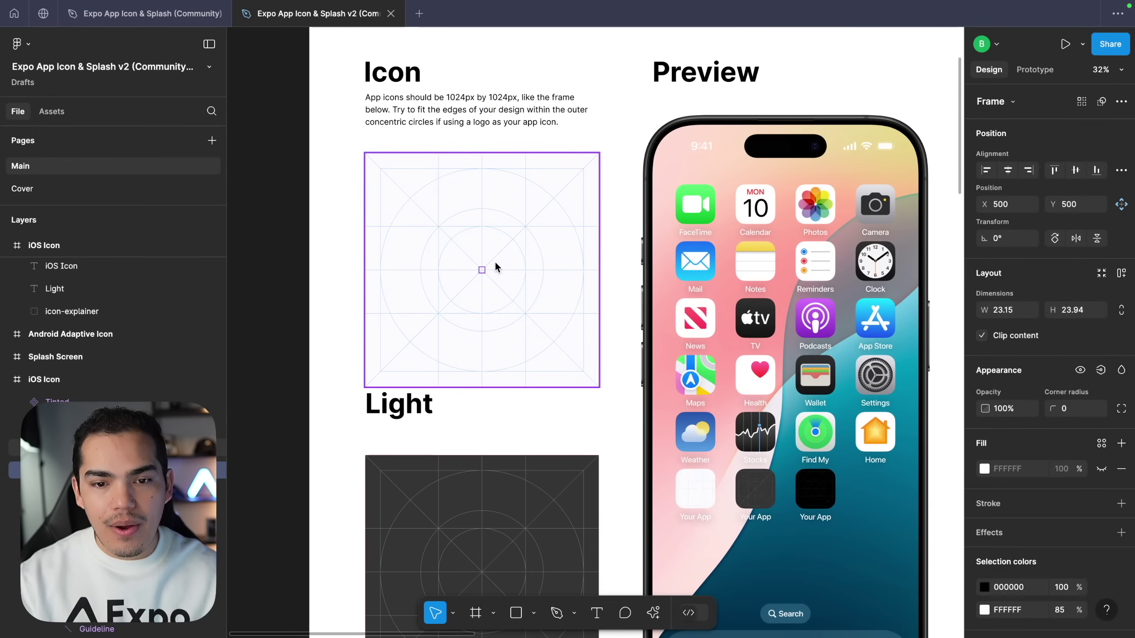
pyautogui.scroll(5, 483, 271)
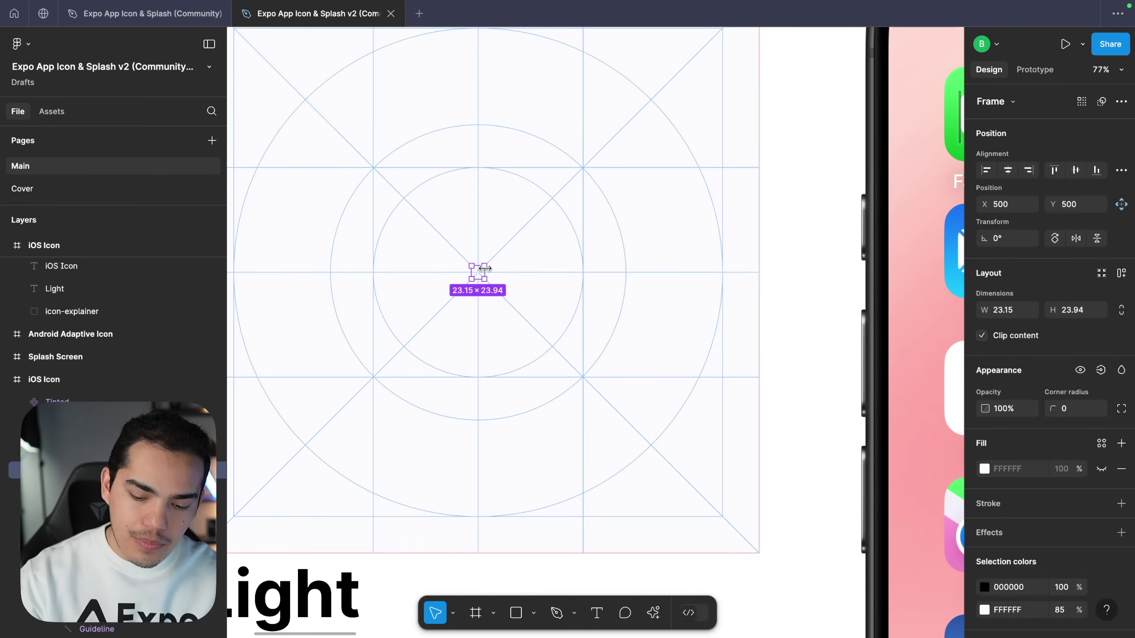
pyautogui.press('k')
pyautogui.moveTo(485, 270); pyautogui.dragTo(648, 309)
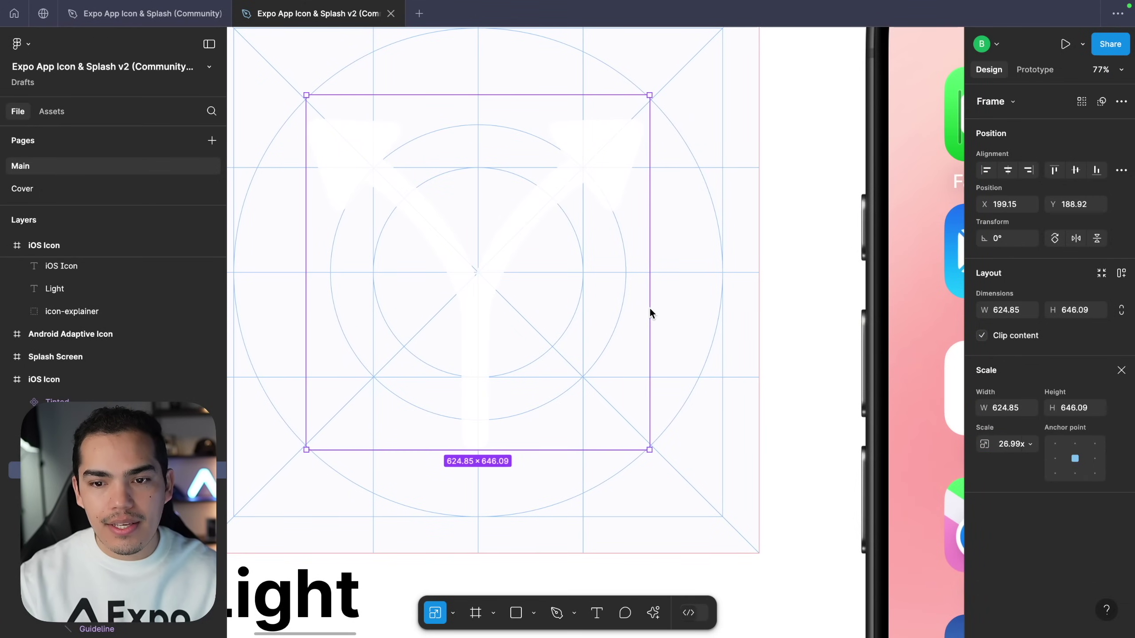
# Step: Set the arrow's Vector layer fill to black 000000 instead of the frame fill
pyautogui.press('v')
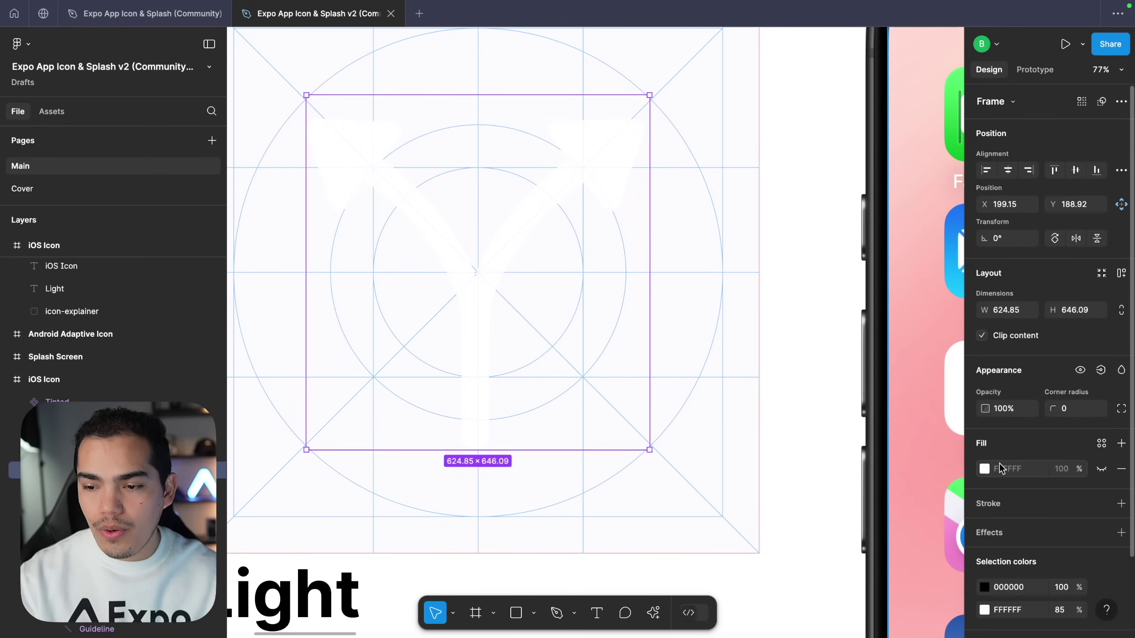
pyautogui.click(985, 469)
pyautogui.moveTo(864, 360); pyautogui.dragTo(755, 467)
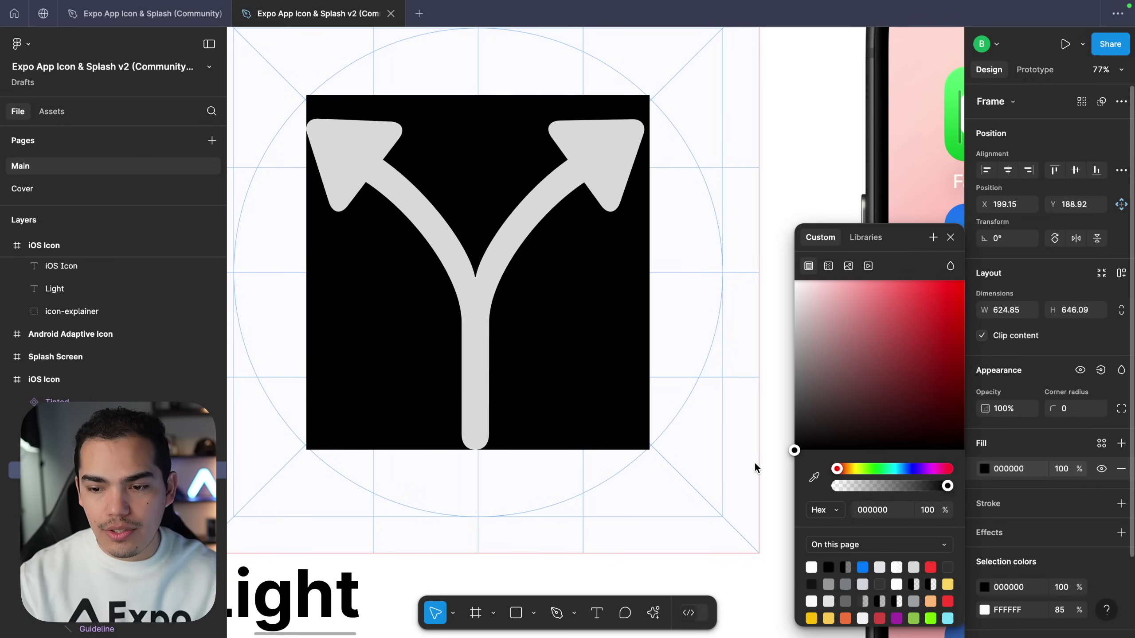
pyautogui.hotkey('ctrl', 'z')
pyautogui.scroll(-5, 108, 340)
pyautogui.scroll(2, 107, 354)
pyautogui.click(107, 355)
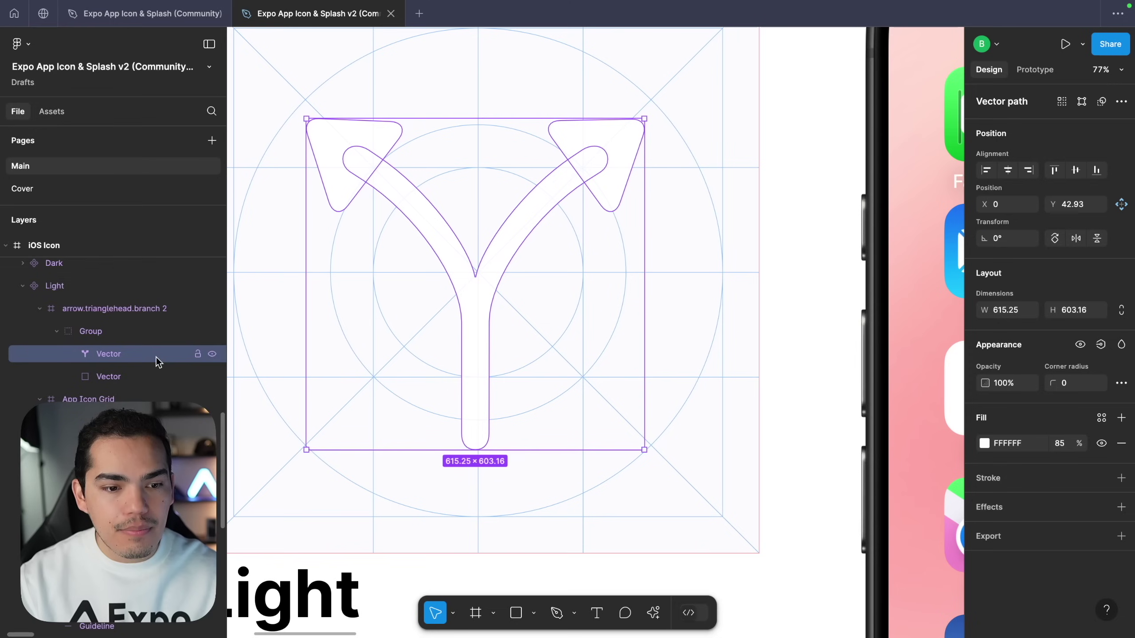
pyautogui.click(984, 444)
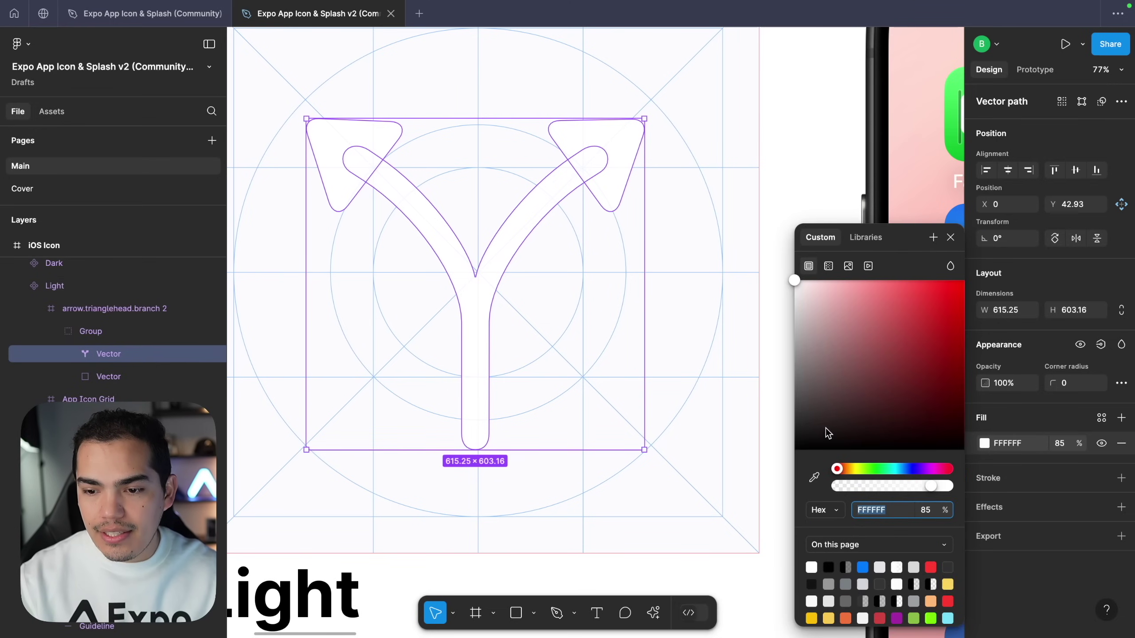
pyautogui.moveTo(828, 430); pyautogui.dragTo(768, 472)
pyautogui.click(825, 110)
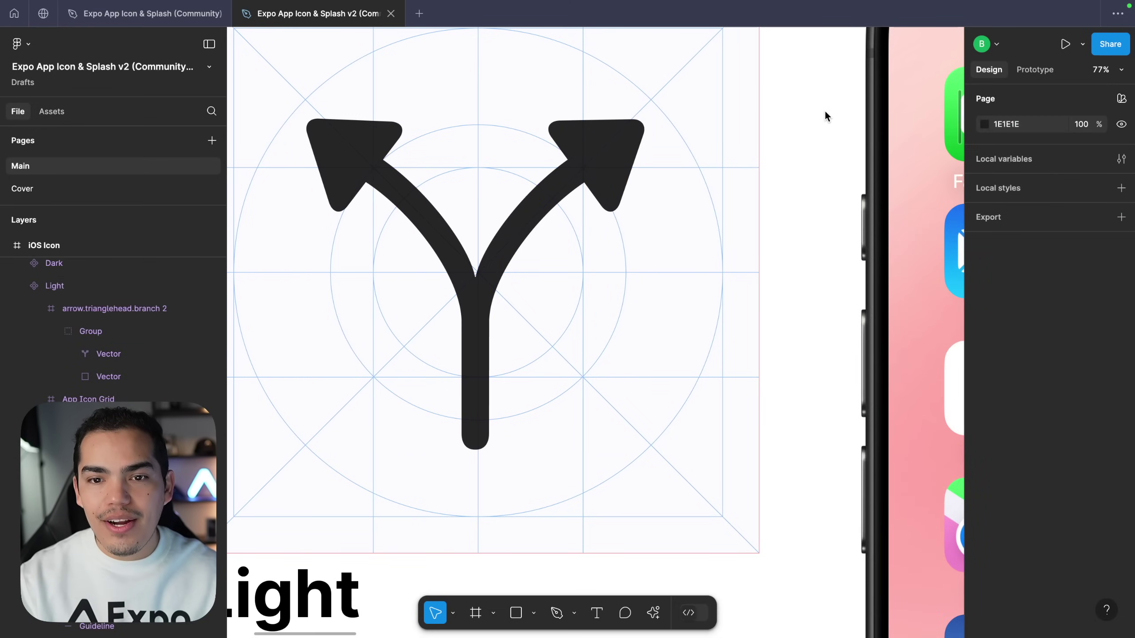
pyautogui.scroll(-5, 824, 110)
pyautogui.hscroll(3, 825, 110)
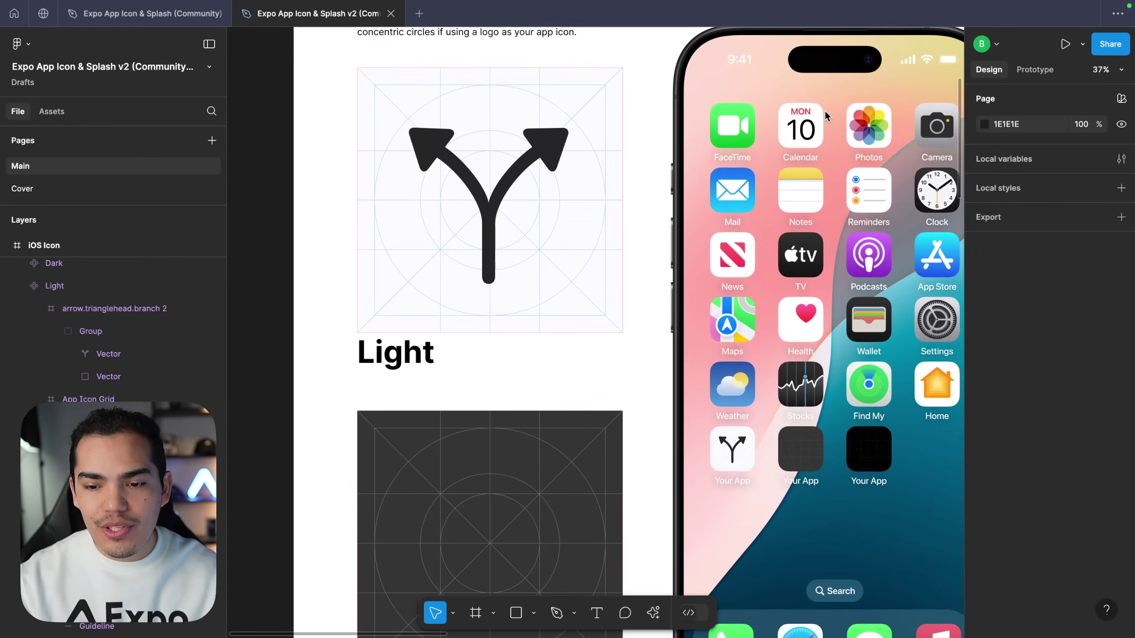
# Step: Collapse the arrow and App Icon Grid layers and toggle the grid guides off and on
pyautogui.scroll(5, 719, 471)
pyautogui.scroll(-2, 719, 470)
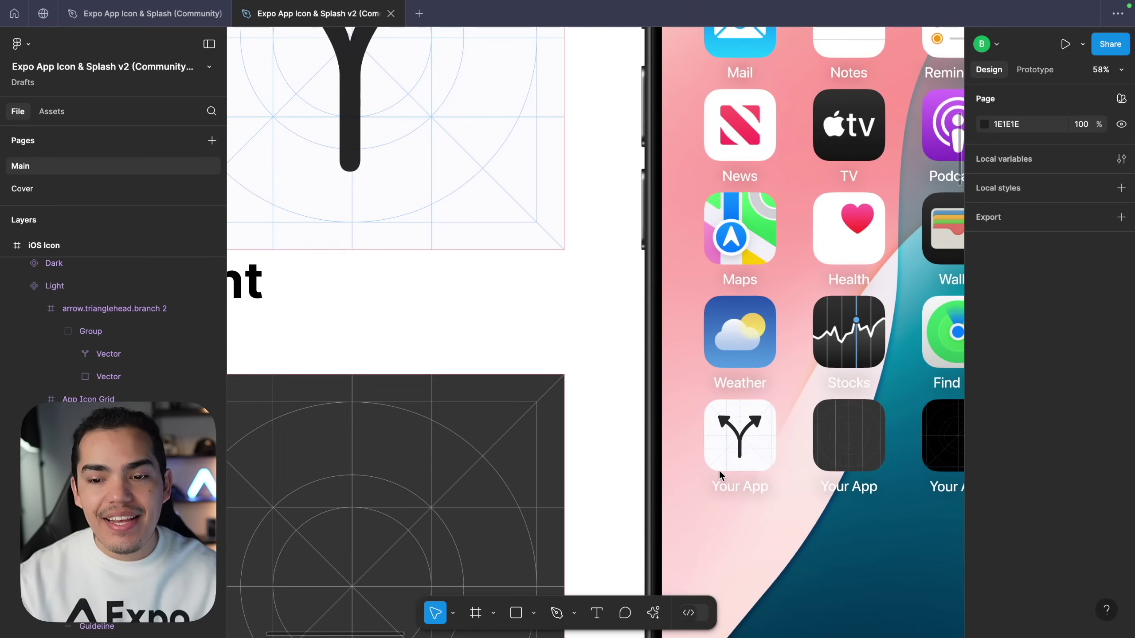
pyautogui.scroll(-2, 706, 484)
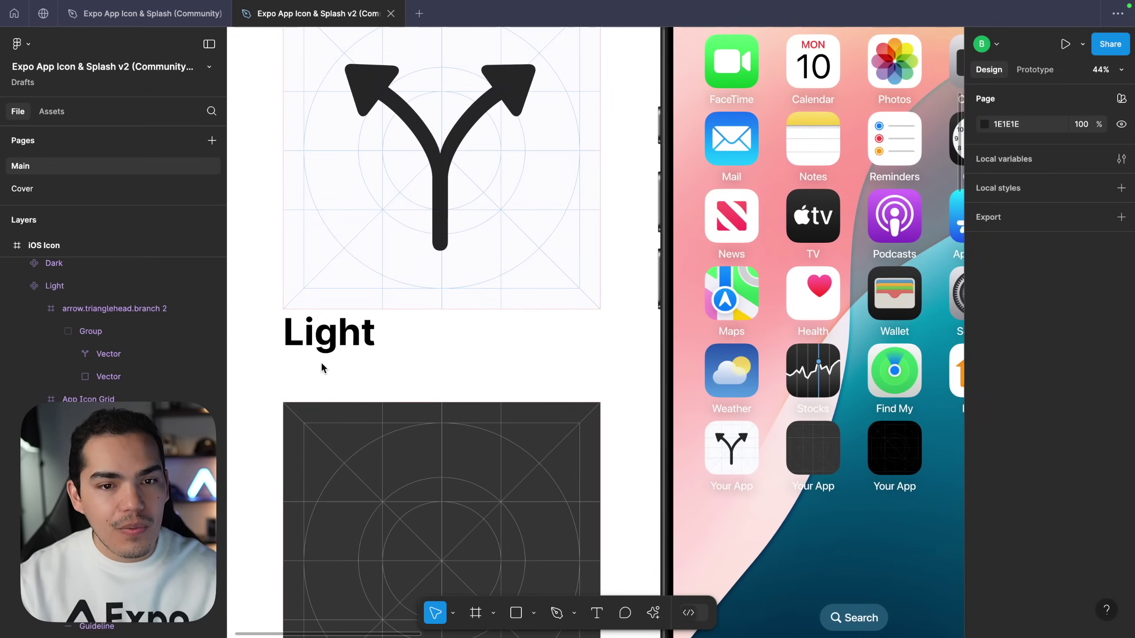
pyautogui.scroll(3, 330, 304)
pyautogui.click(307, 370)
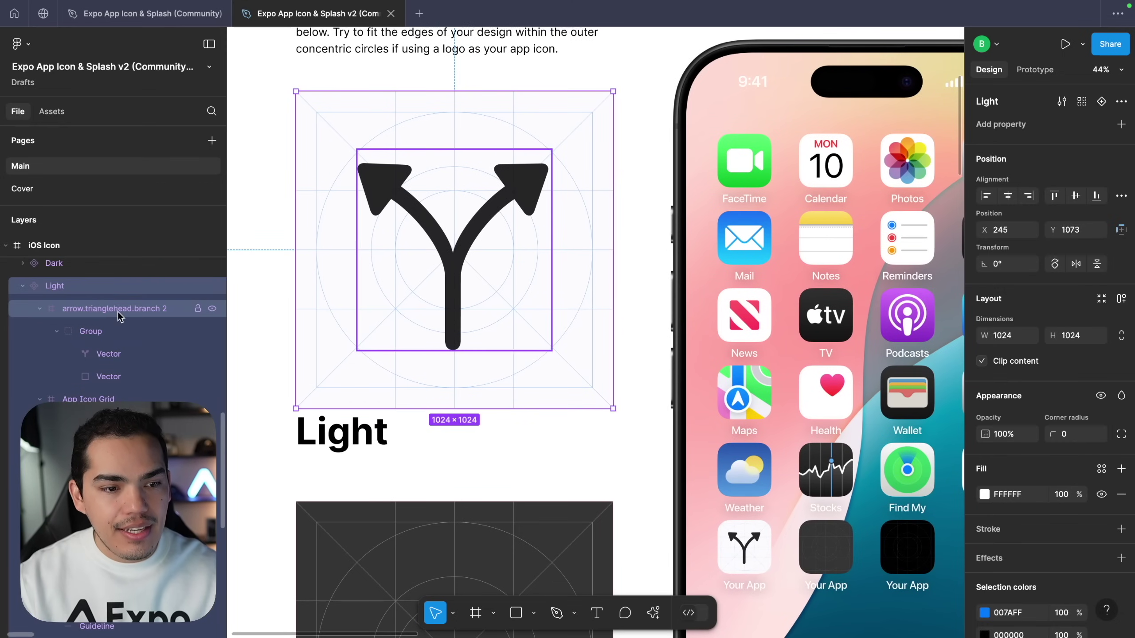
pyautogui.click(39, 309)
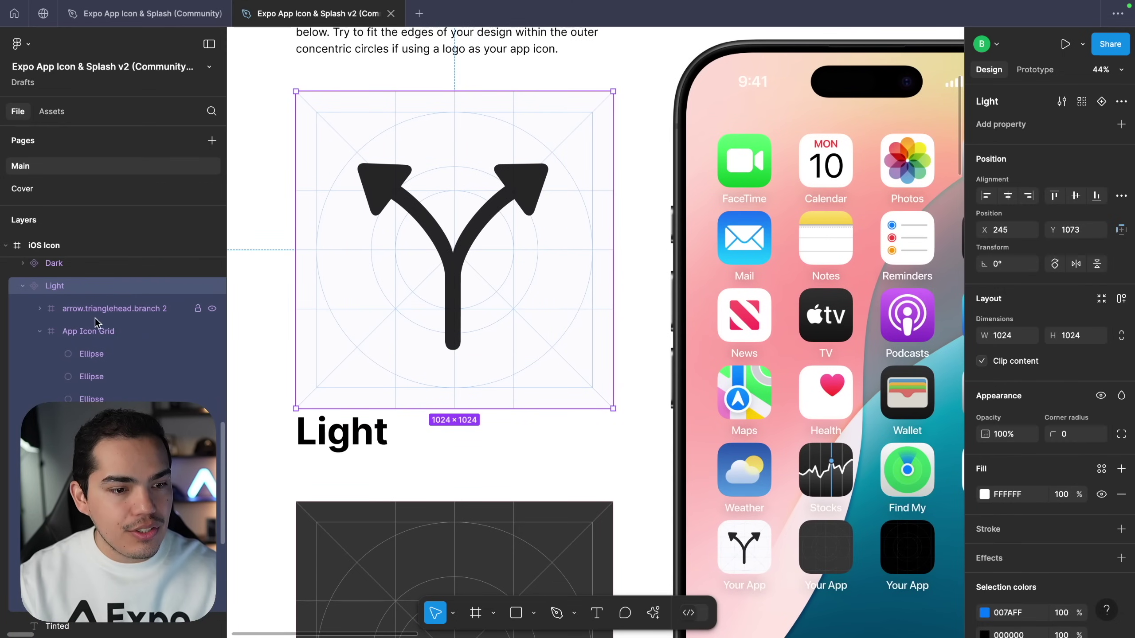
pyautogui.click(40, 332)
pyautogui.click(106, 331)
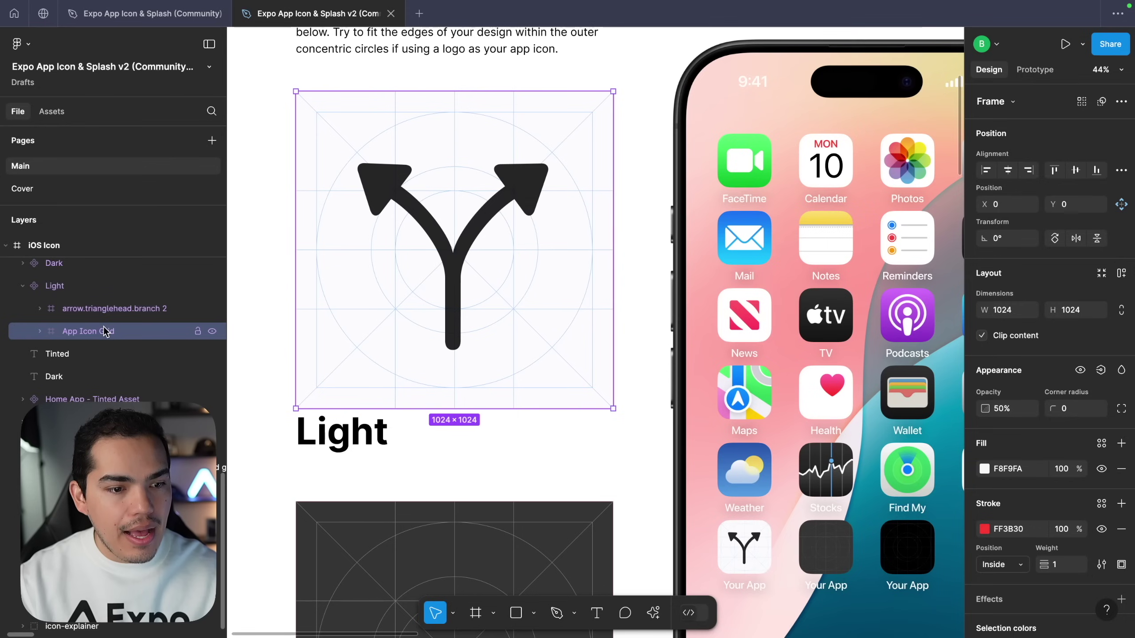
pyautogui.click(212, 332)
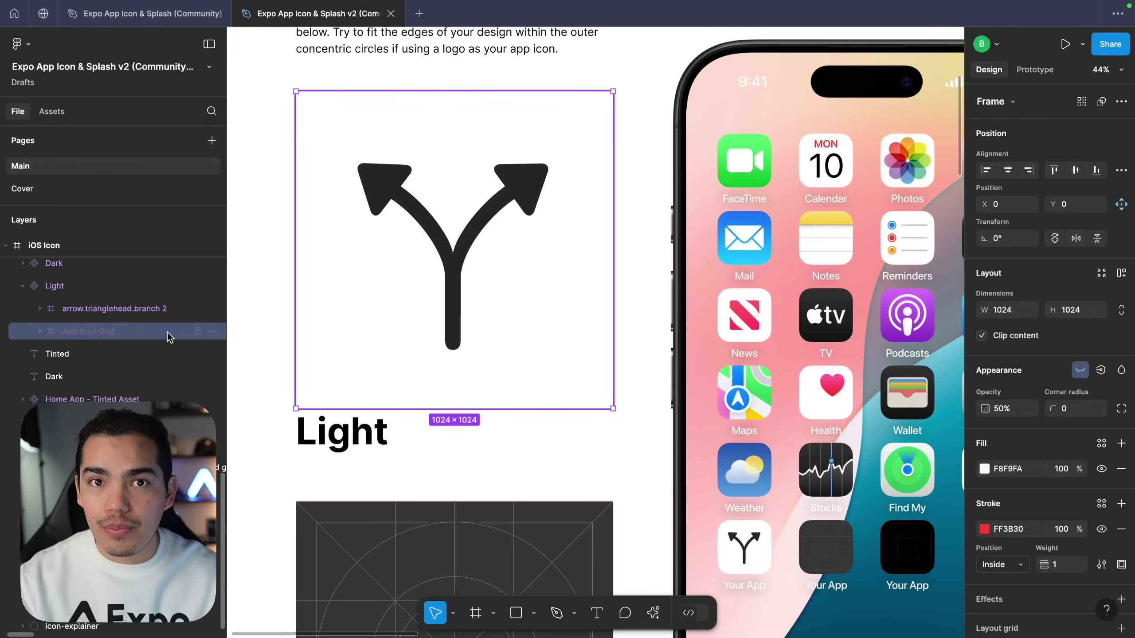
pyautogui.click(213, 335)
# Step: Rotate the arrow frame to -45° and check it across the Light, Dark and Tinted variants
pyautogui.click(534, 188)
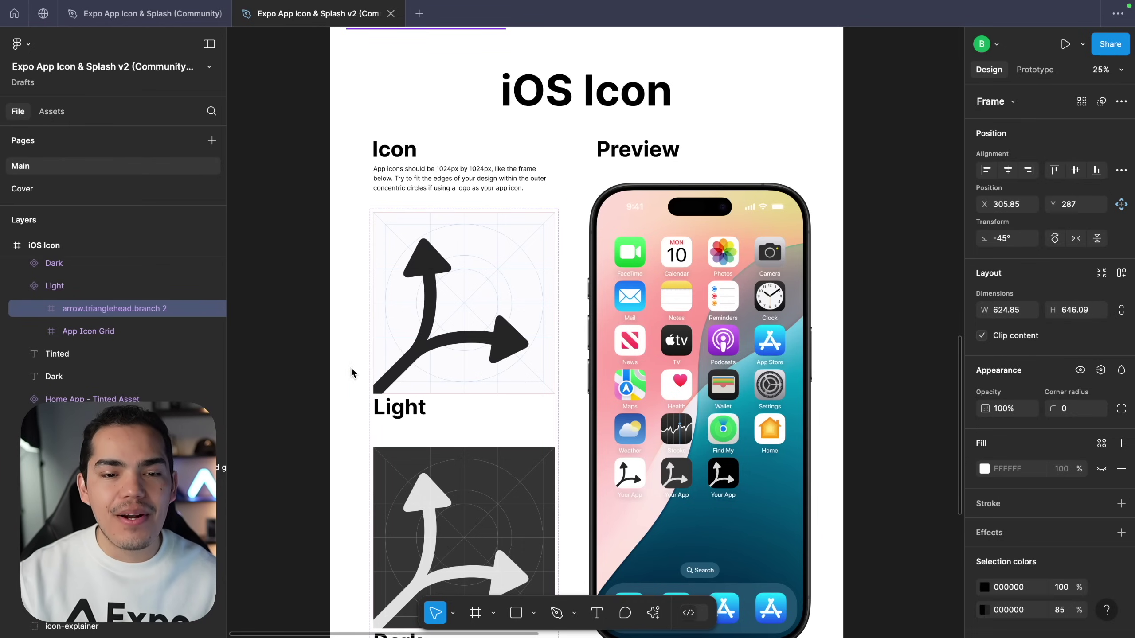
pyautogui.scroll(2, 370, 366)
pyautogui.scroll(2, 369, 366)
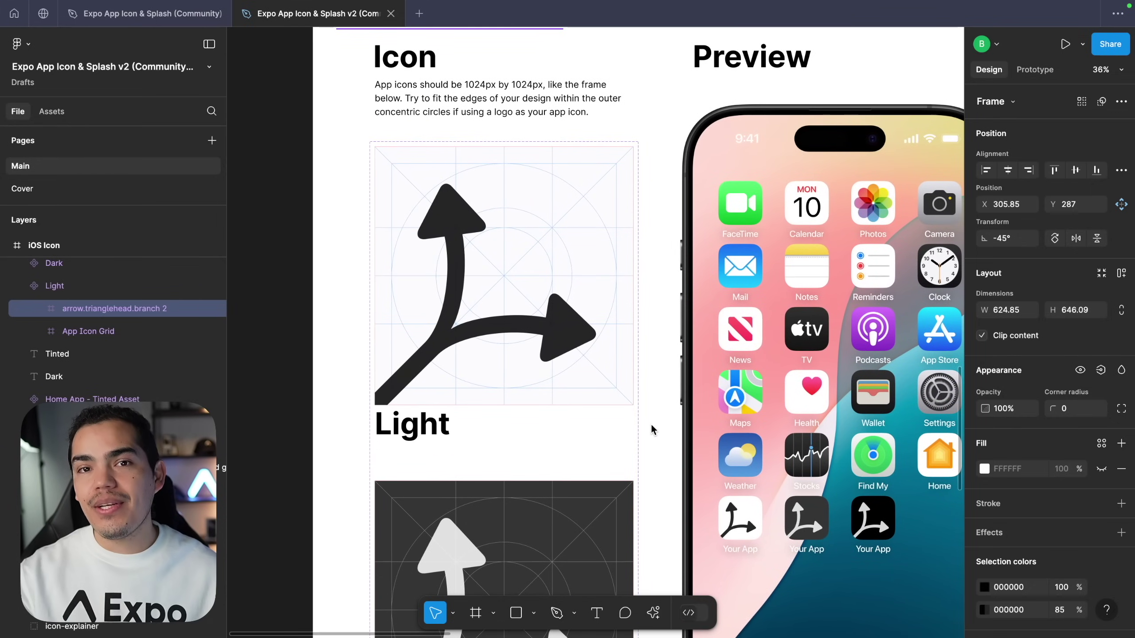
pyautogui.scroll(-1, 651, 430)
pyautogui.scroll(-9, 651, 430)
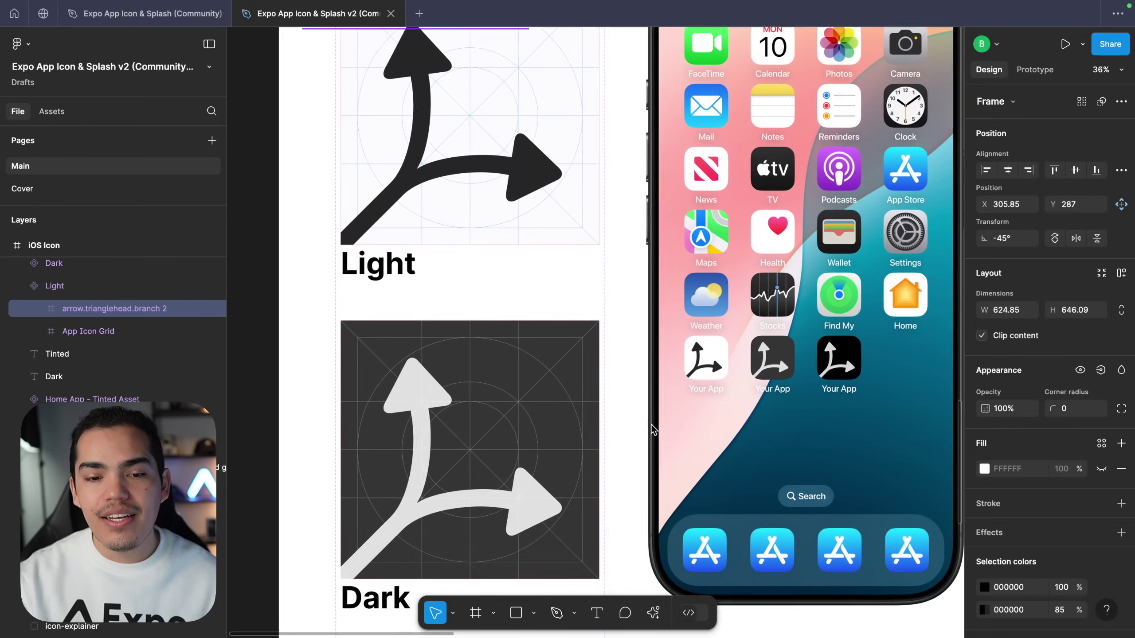
pyautogui.scroll(-10, 651, 430)
pyautogui.scroll(-5, 652, 426)
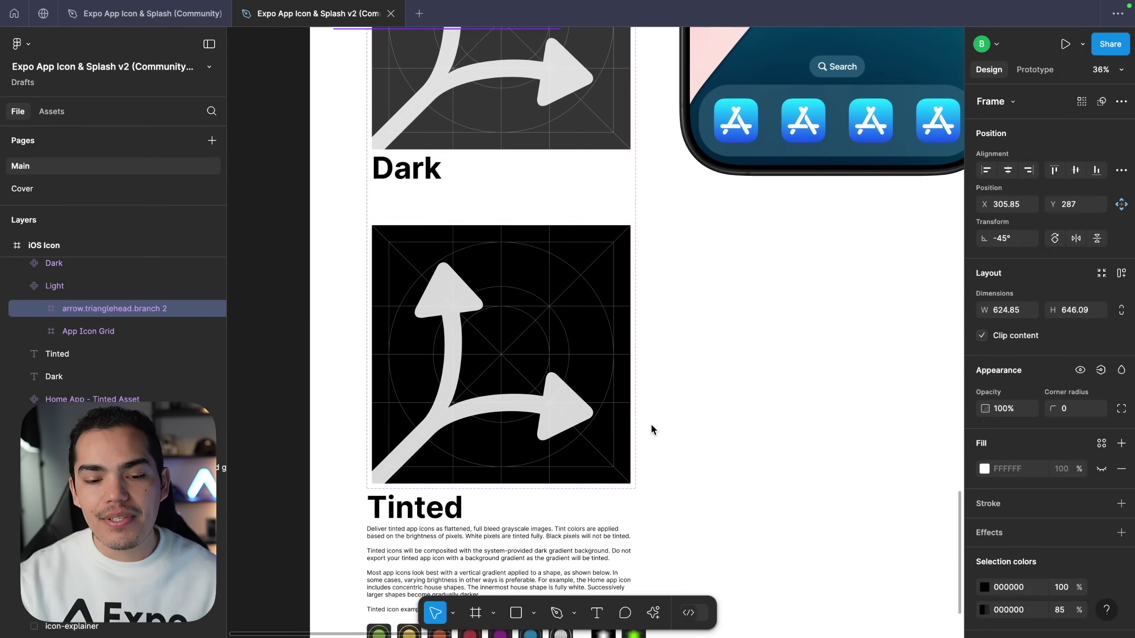
pyautogui.scroll(3, 652, 426)
pyautogui.scroll(5, 650, 424)
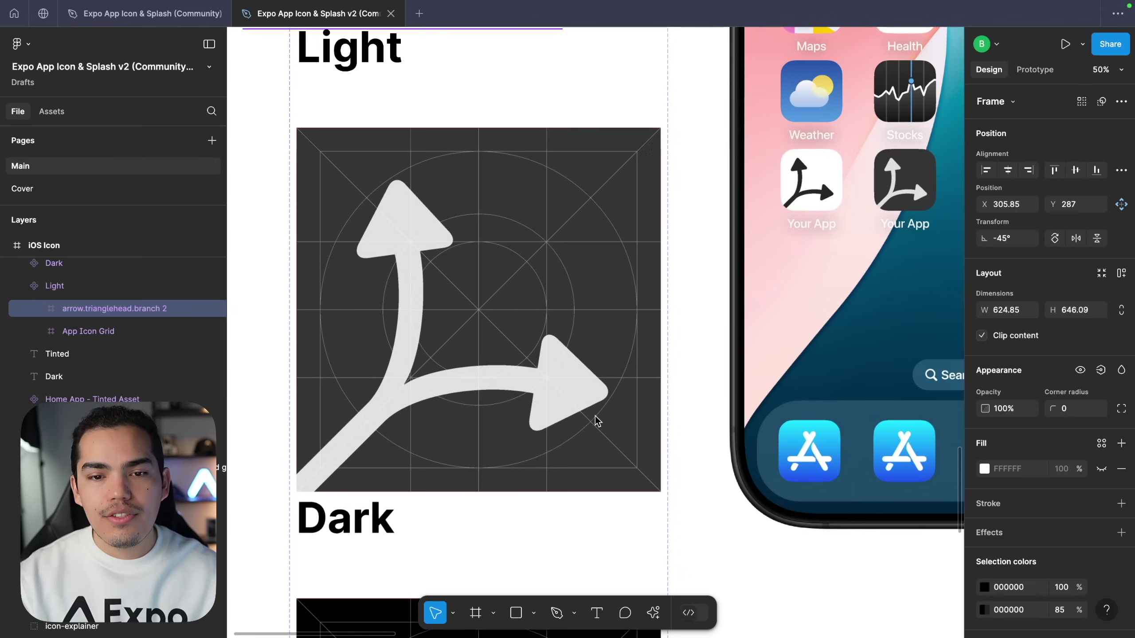
pyautogui.click(613, 347)
pyautogui.click(613, 348)
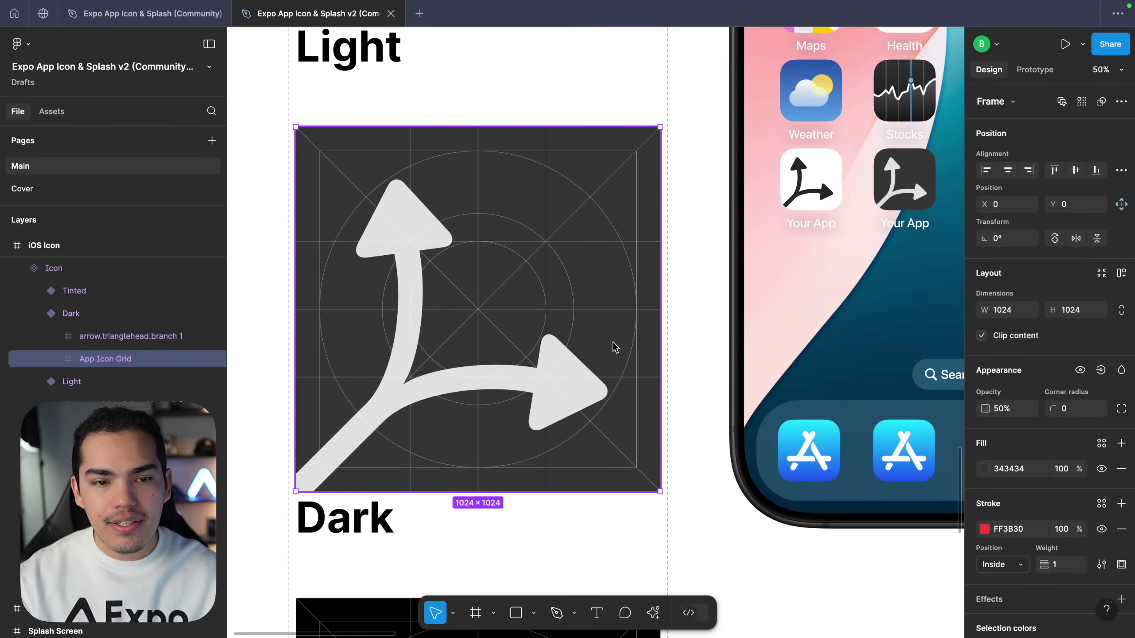
pyautogui.click(110, 313)
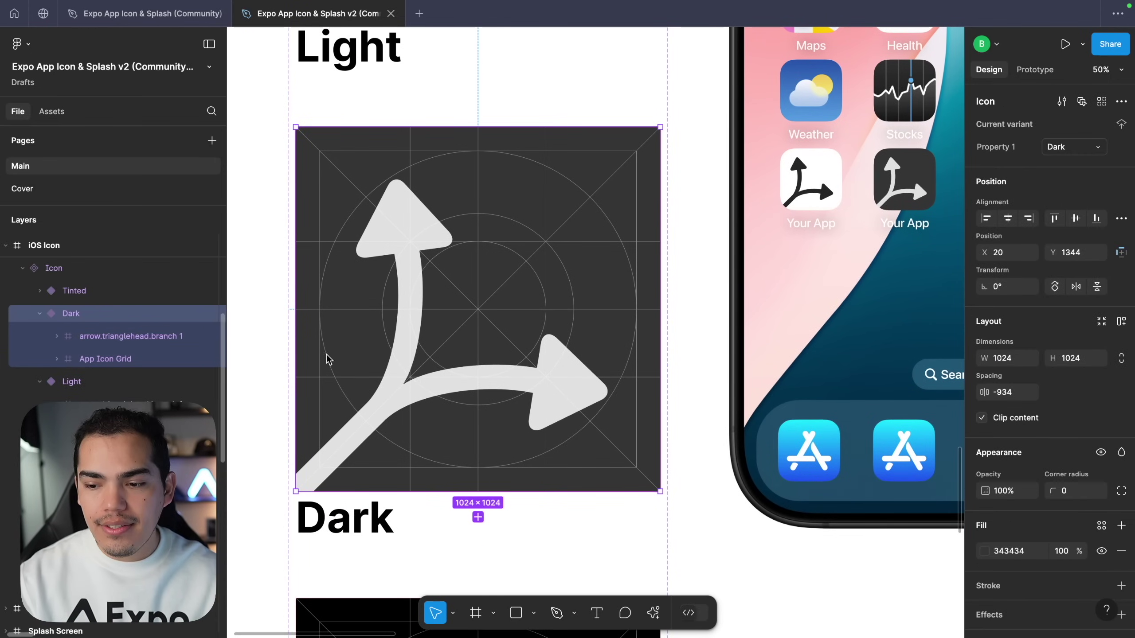
pyautogui.click(985, 552)
pyautogui.moveTo(838, 418); pyautogui.dragTo(966, 248)
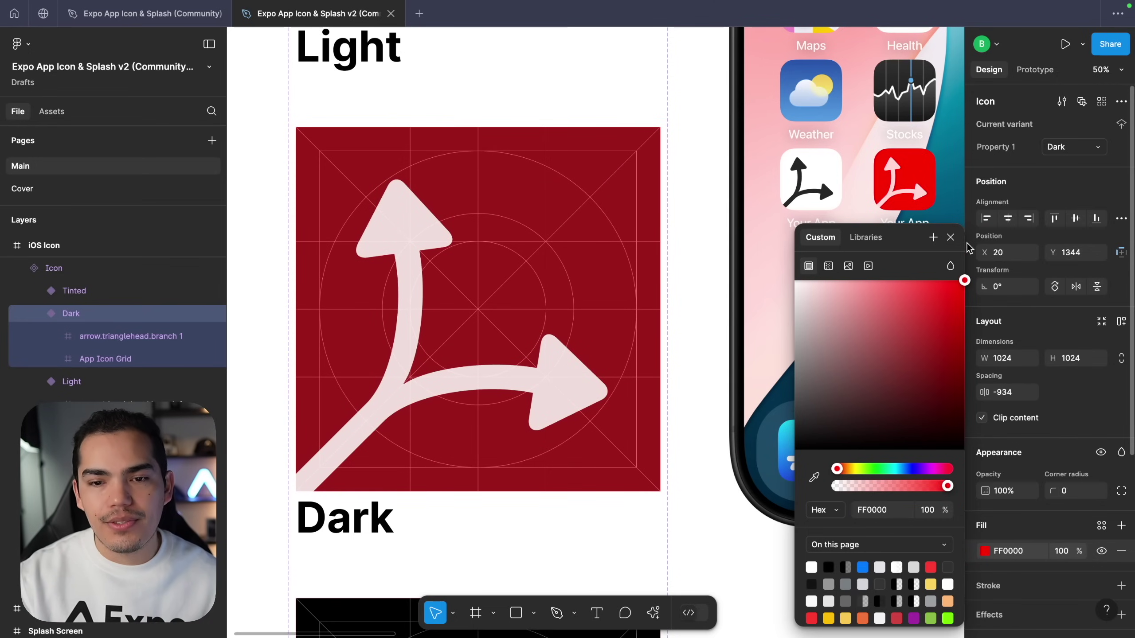
pyautogui.hotkey('ctrl', 'z')
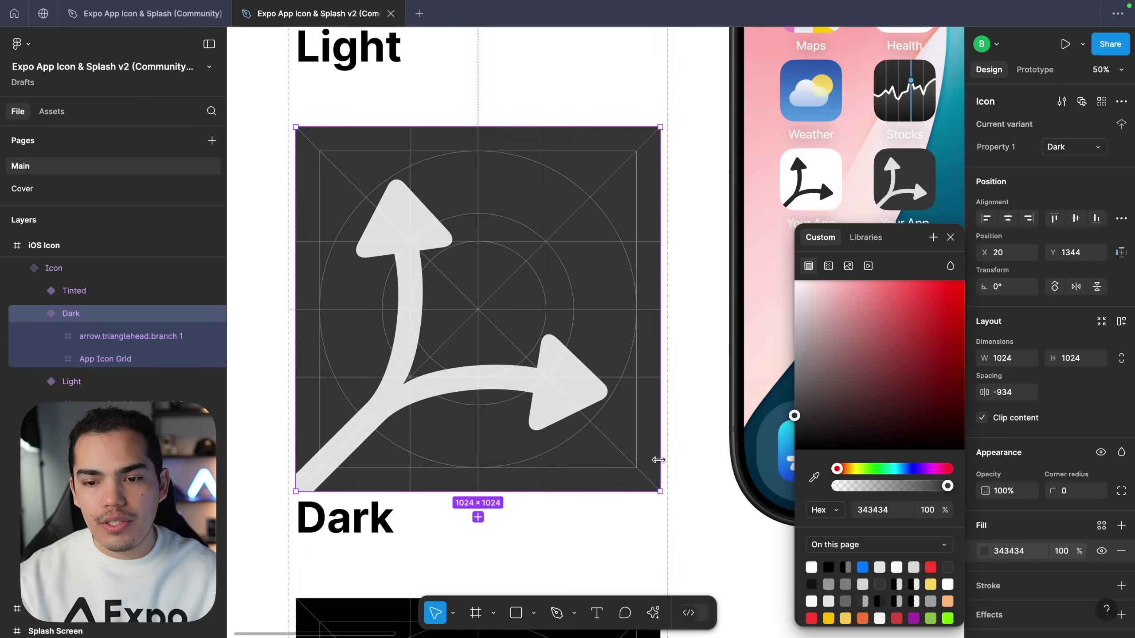
pyautogui.click(951, 234)
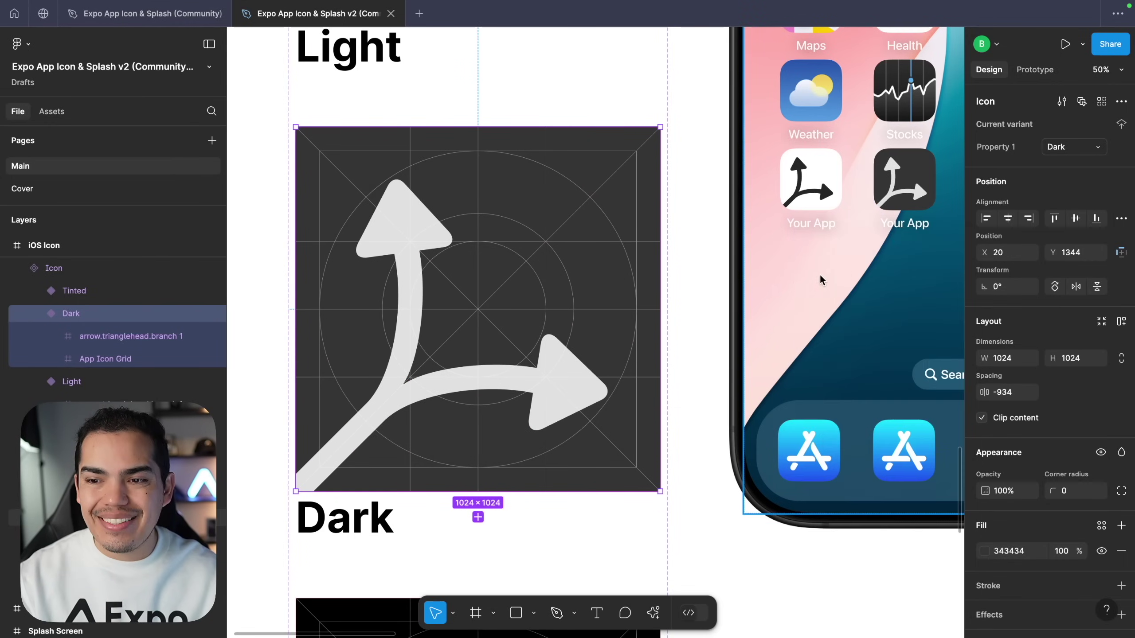
pyautogui.click(703, 309)
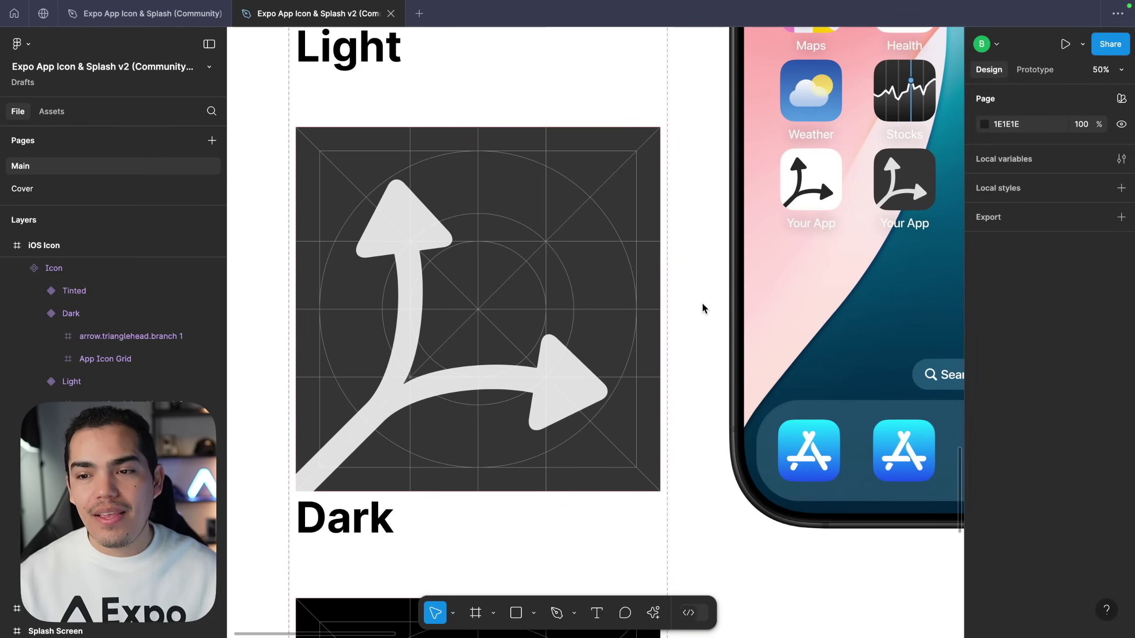
# Step: Navigate the canvas to the Tinted section's grayscale guidance, example icons and tinted arrow artwork
pyautogui.click(405, 234)
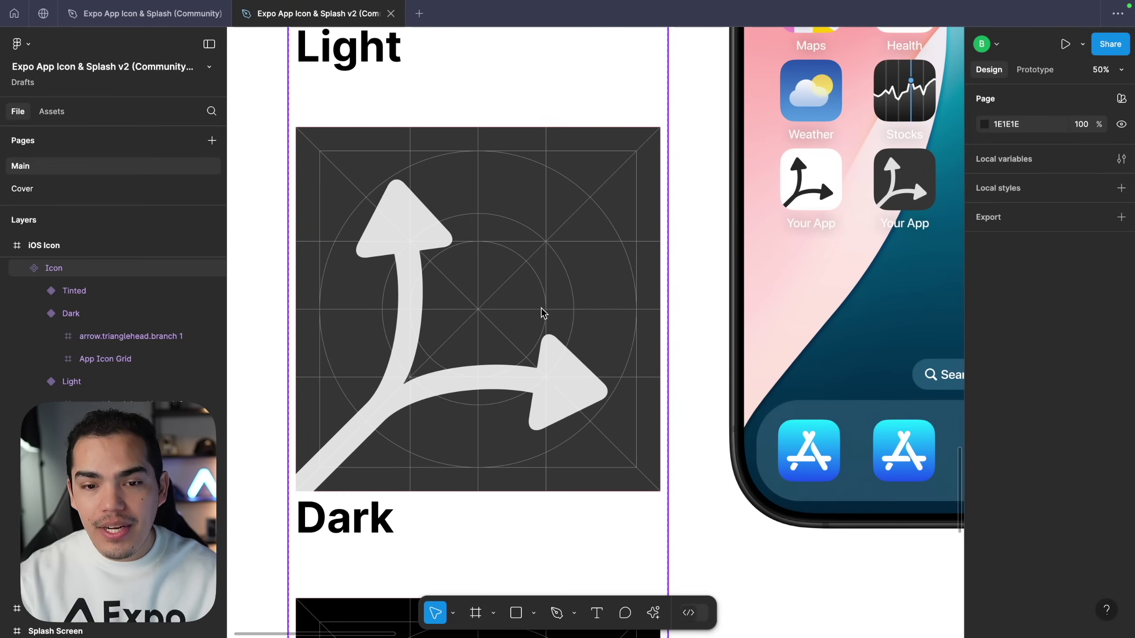
pyautogui.click(680, 422)
pyautogui.scroll(-1, 680, 423)
pyautogui.scroll(-10, 679, 419)
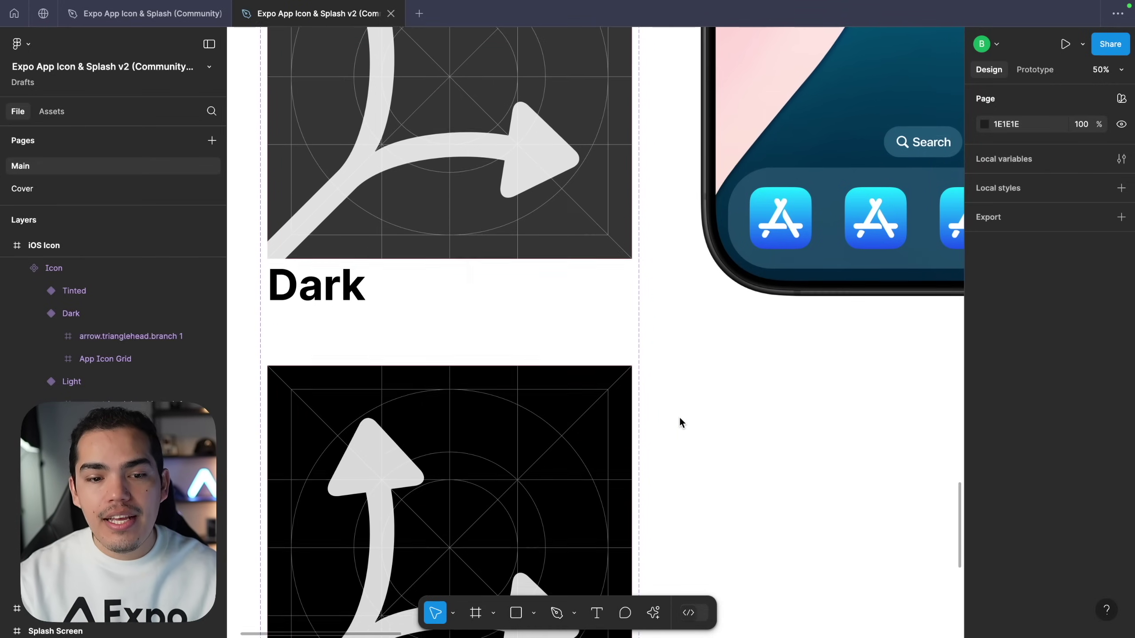
pyautogui.hscroll(-1, 679, 416)
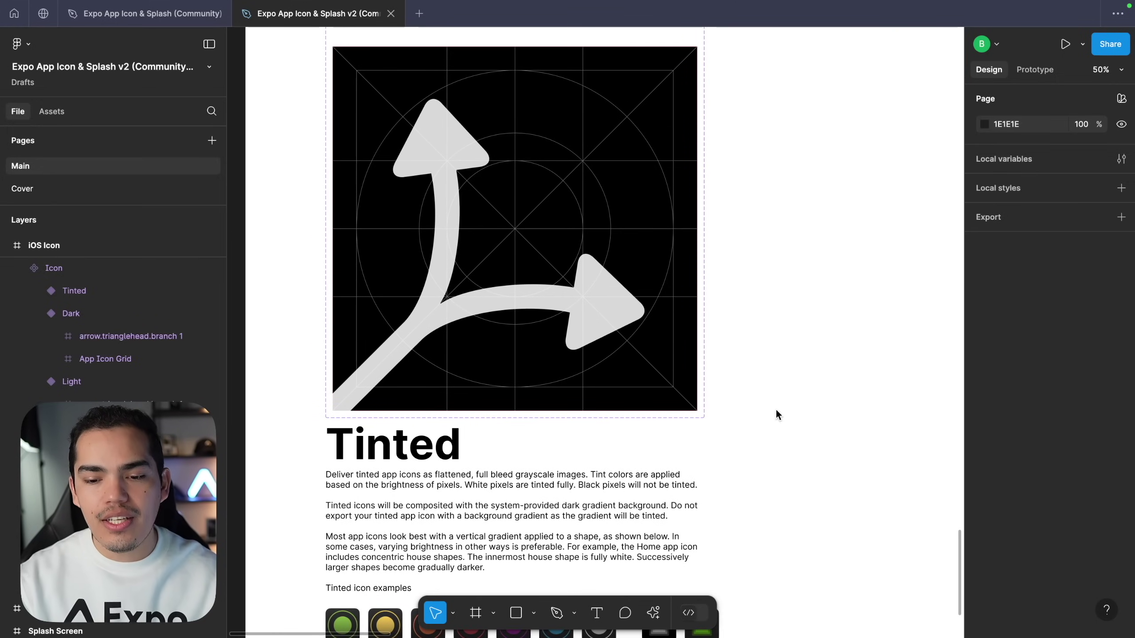
pyautogui.scroll(-8, 777, 415)
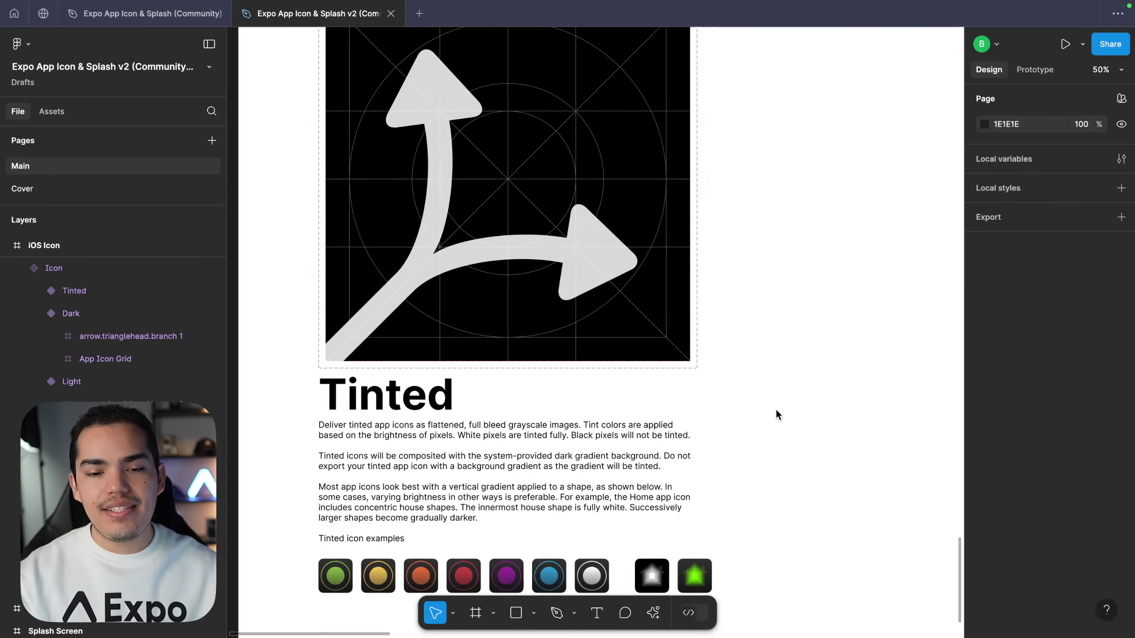
pyautogui.scroll(5, 575, 527)
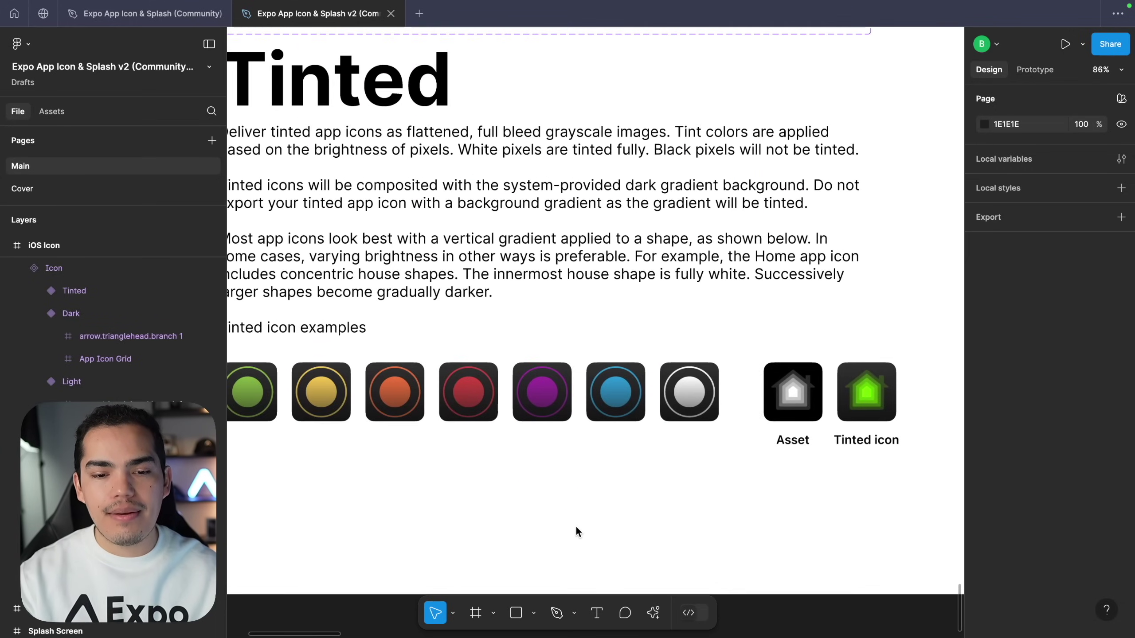
pyautogui.scroll(3, 577, 527)
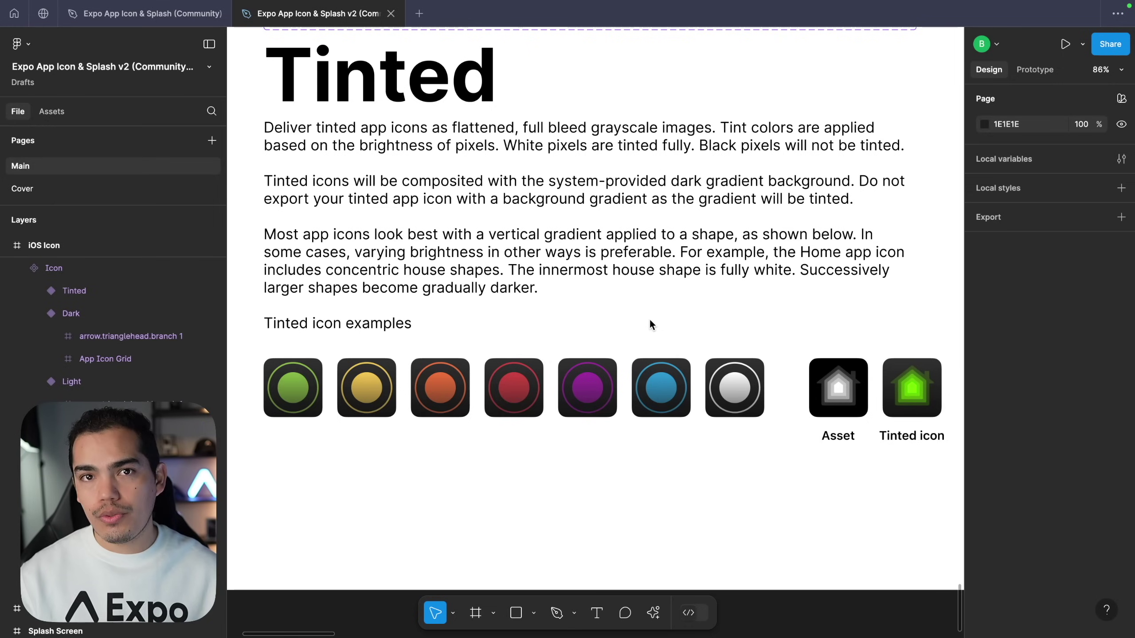
pyautogui.scroll(10, 649, 319)
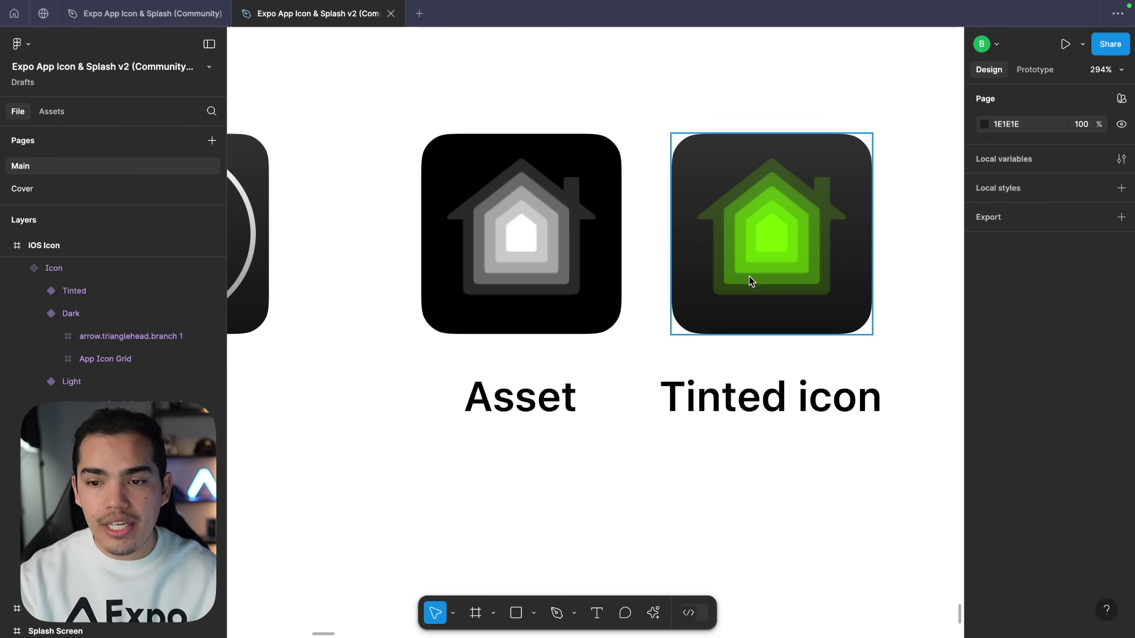
pyautogui.scroll(-10, 748, 277)
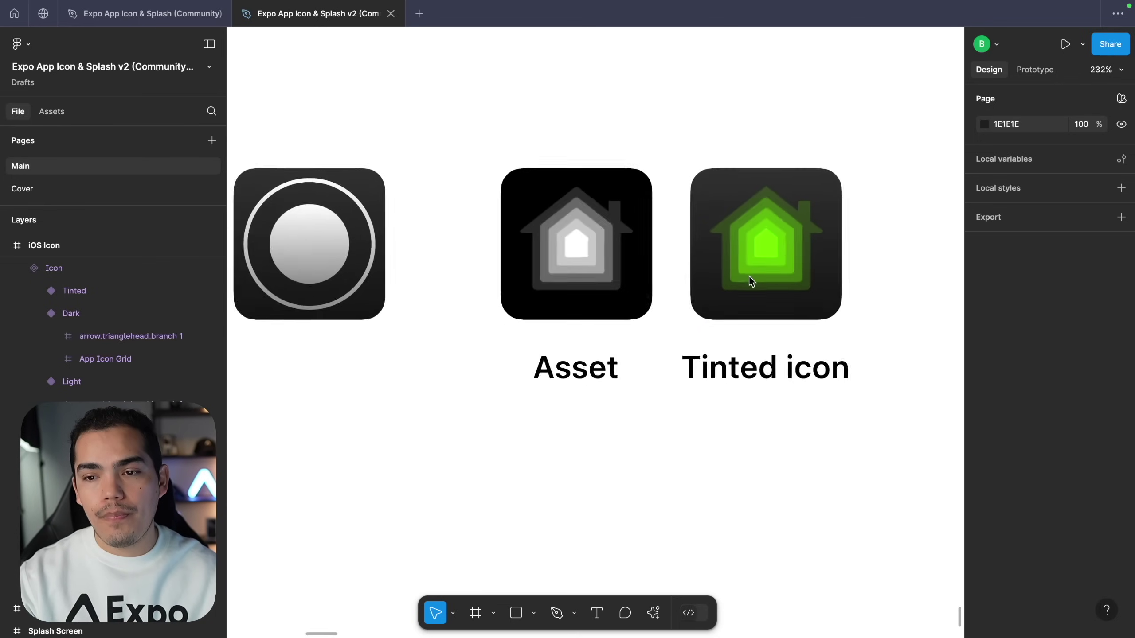
pyautogui.scroll(3, 748, 277)
pyautogui.hscroll(-3, 748, 277)
pyautogui.hscroll(-3, 749, 280)
pyautogui.scroll(1, 749, 280)
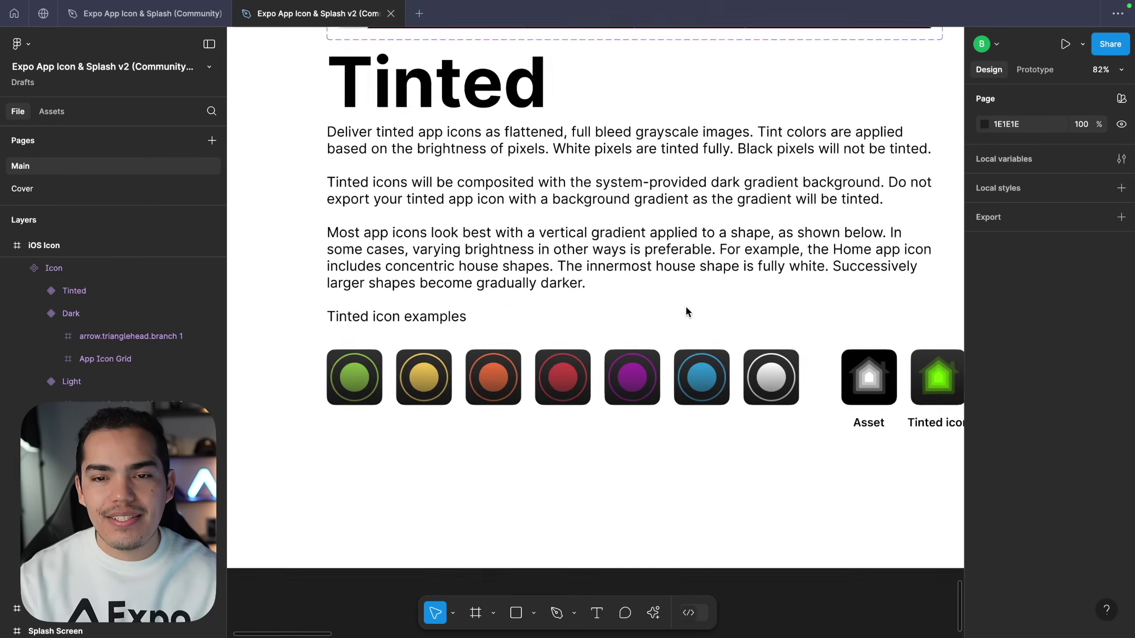
pyautogui.scroll(10, 679, 310)
pyautogui.keyDown('ctrl'); pyautogui.scroll(-3, 673, 314); pyautogui.keyUp('ctrl')
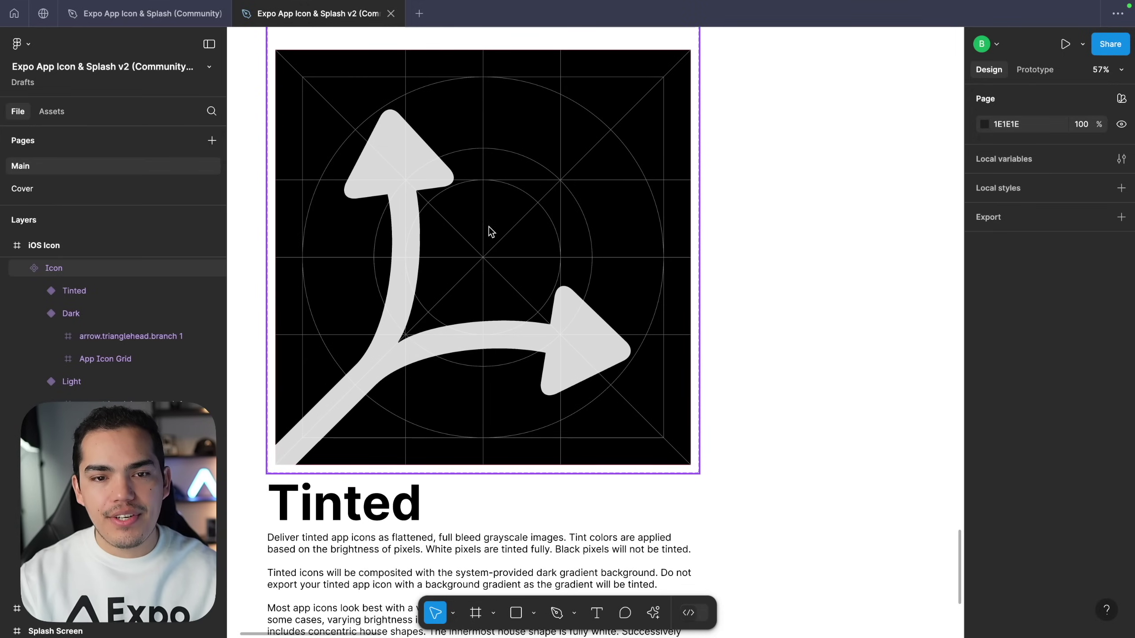
# Step: Copy the 100% Linear gradient fill from the white tinted example icon's inner Ellipse
pyautogui.click(392, 158)
pyautogui.scroll(-5, 513, 398)
pyautogui.scroll(-3, 513, 398)
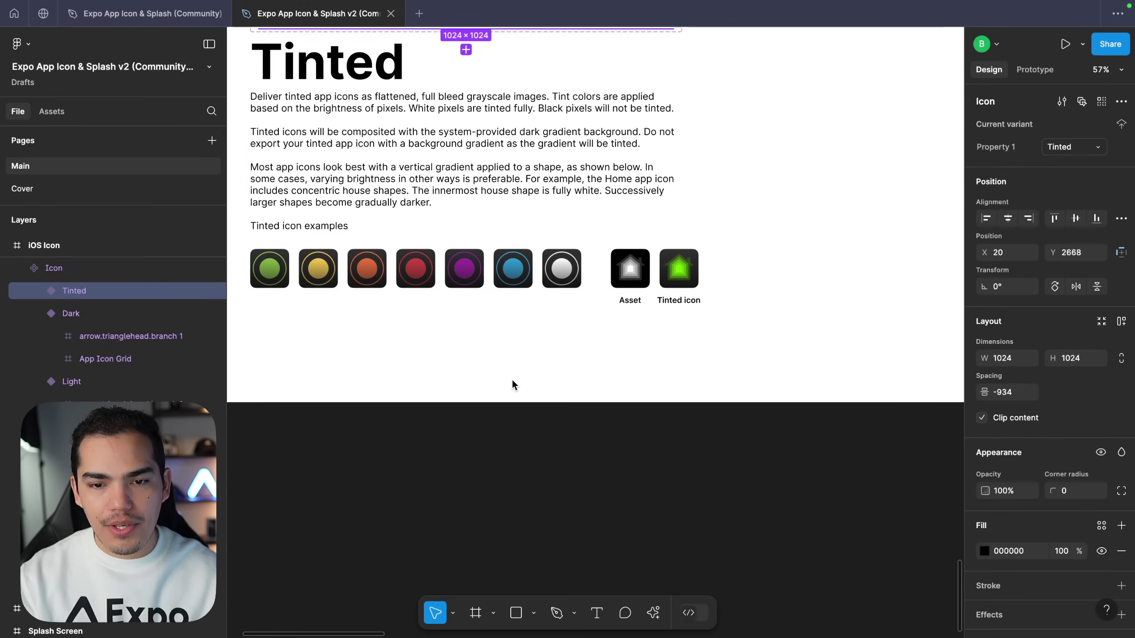
pyautogui.keyDown('ctrl'); pyautogui.scroll(5, 553, 291); pyautogui.keyUp('ctrl')
pyautogui.click(585, 212)
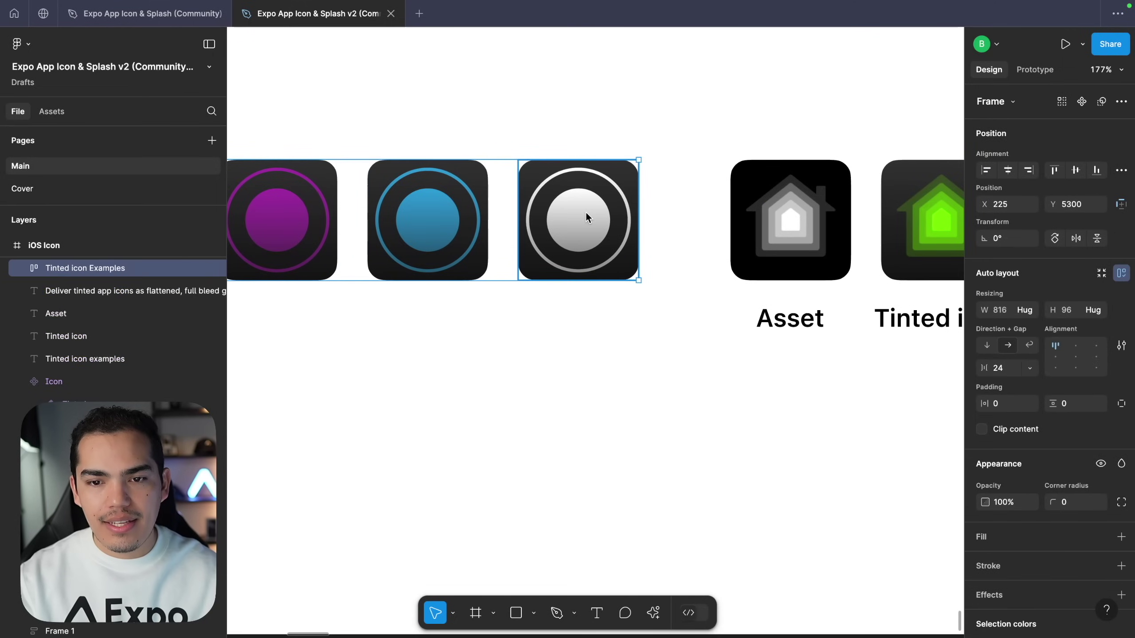
pyautogui.doubleClick(586, 211)
pyautogui.click(164, 324)
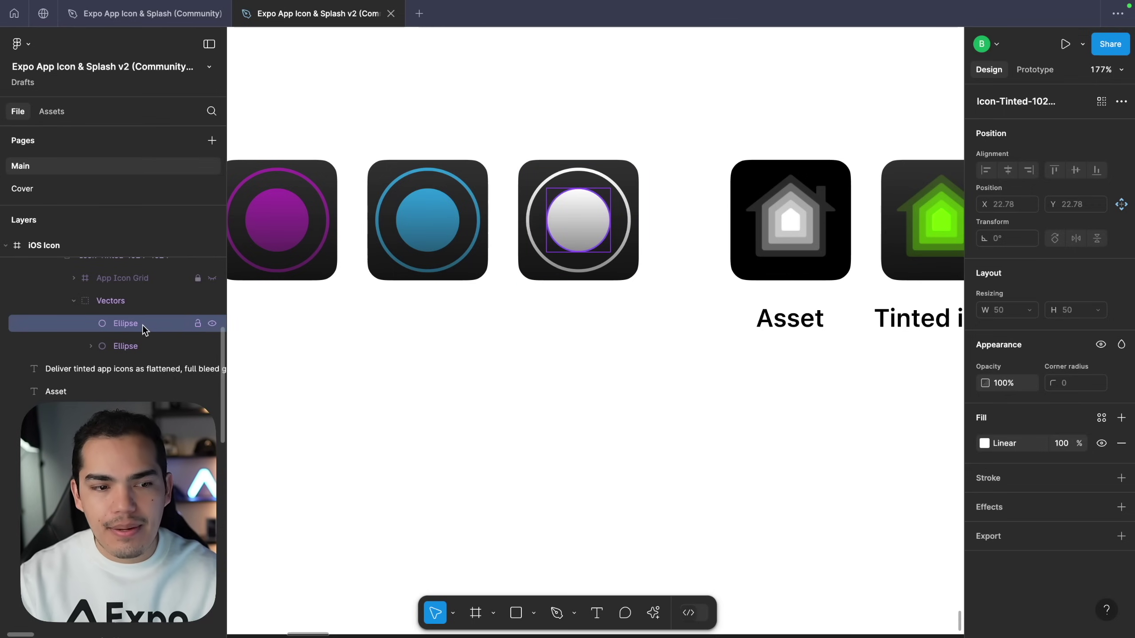
pyautogui.scroll(-1, 143, 328)
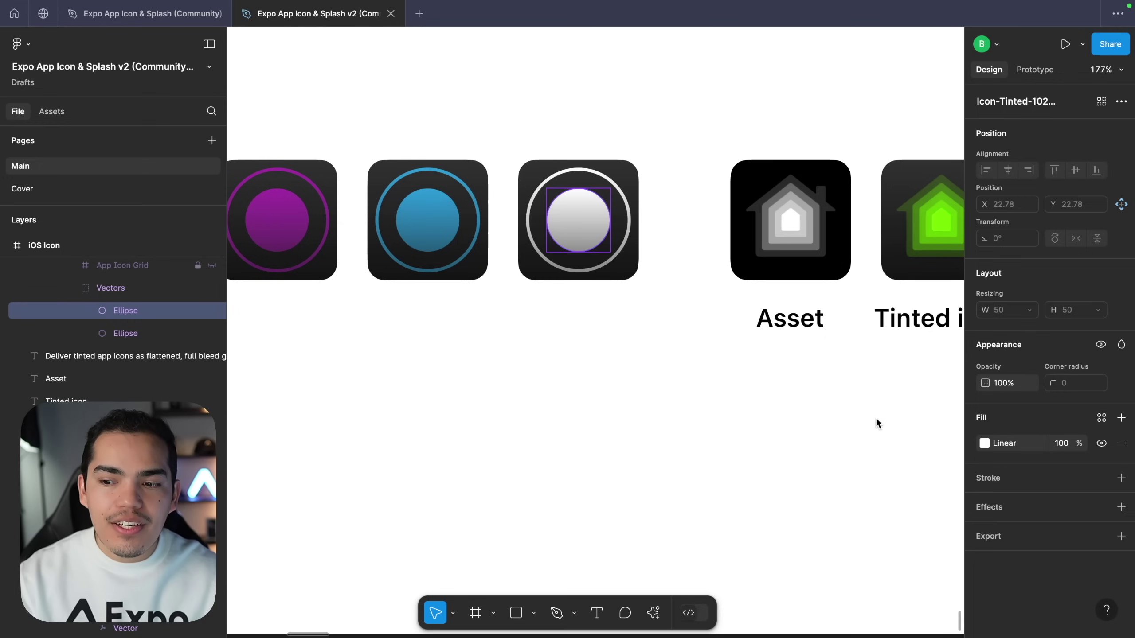
pyautogui.click(968, 441)
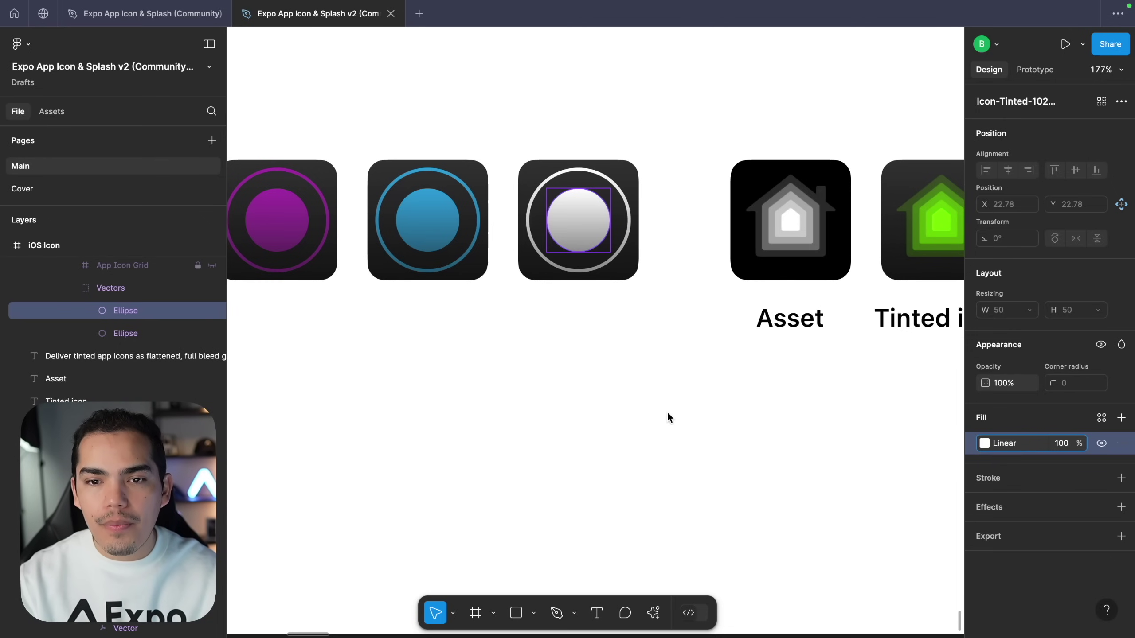
pyautogui.scroll(-10, 666, 413)
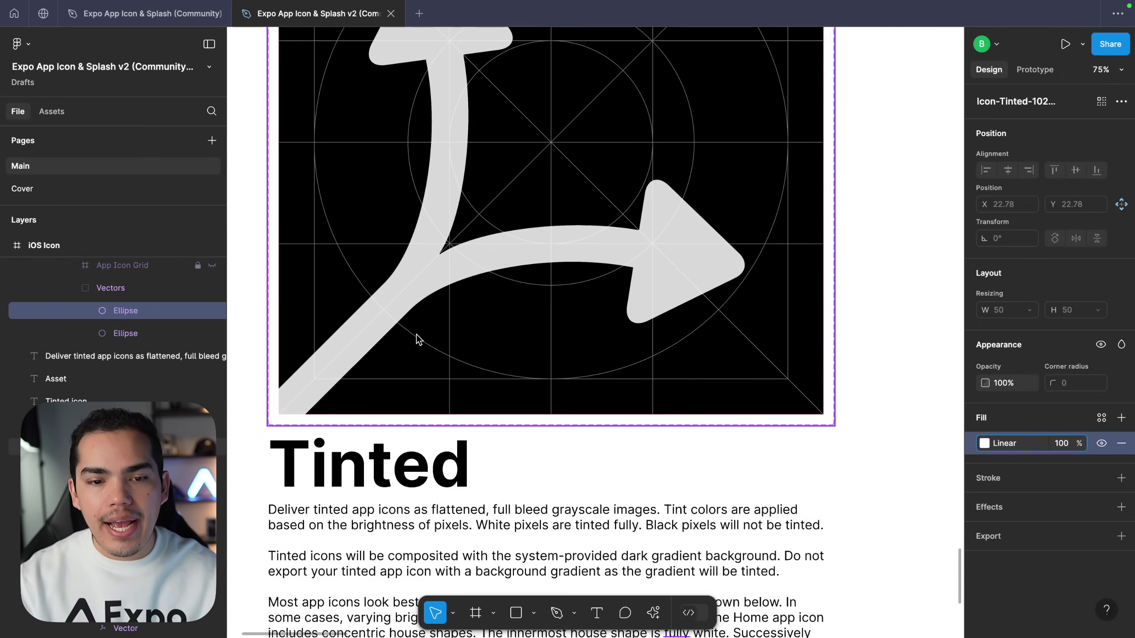
# Step: Paste the linear gradient onto the tinted split-arrow and delete its FFFFFF 85% fill
pyautogui.click(386, 310)
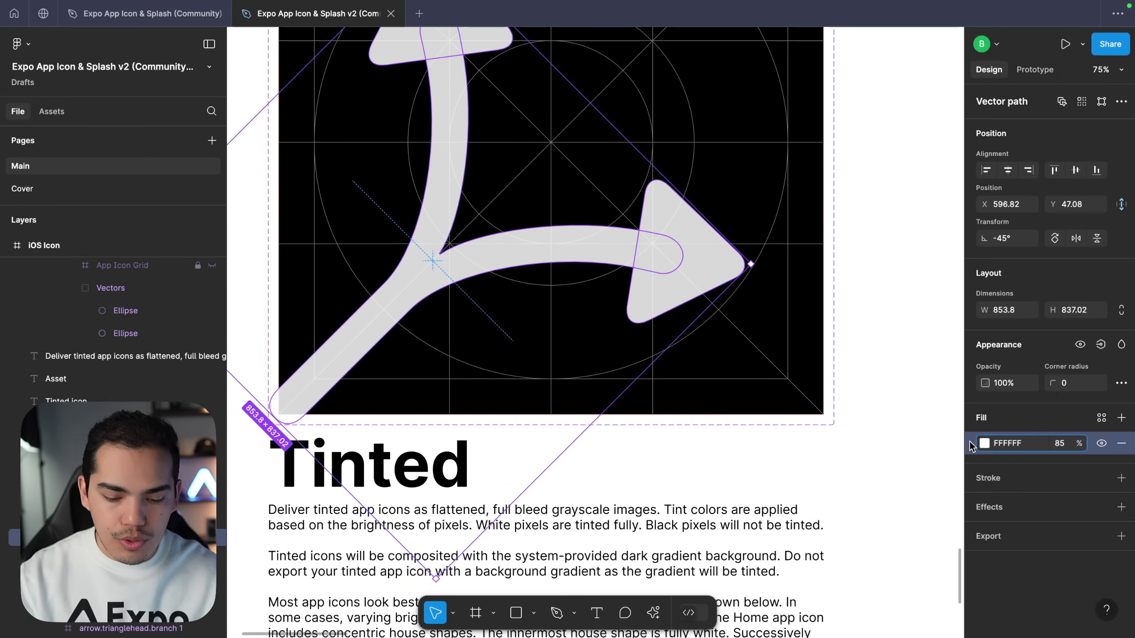
pyautogui.hotkey('ctrl', 'v')
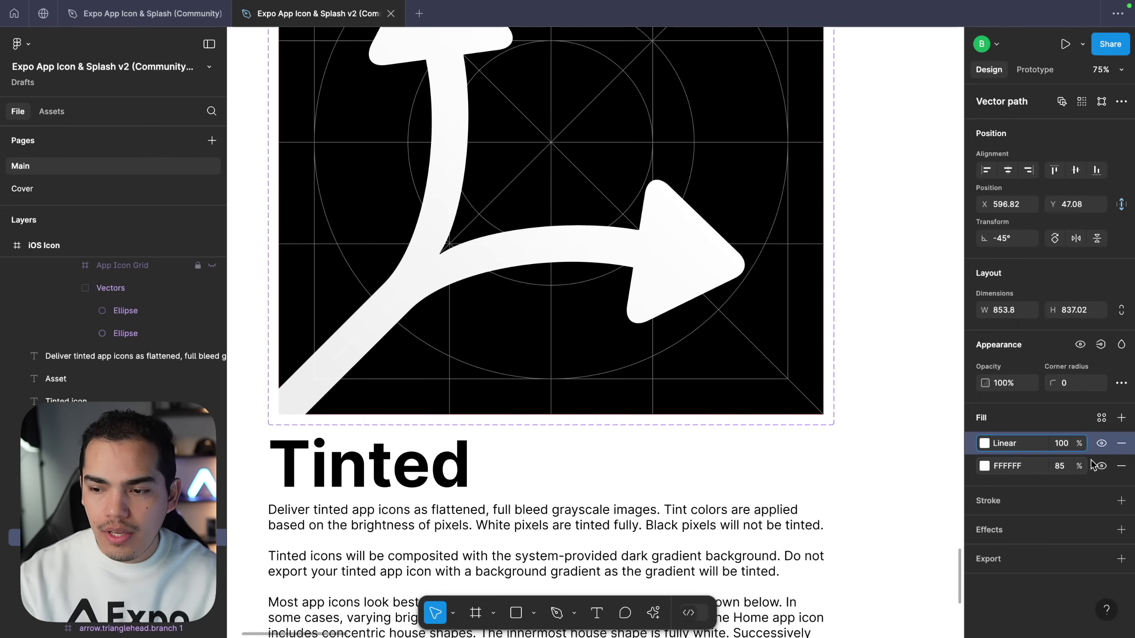
pyautogui.click(1122, 466)
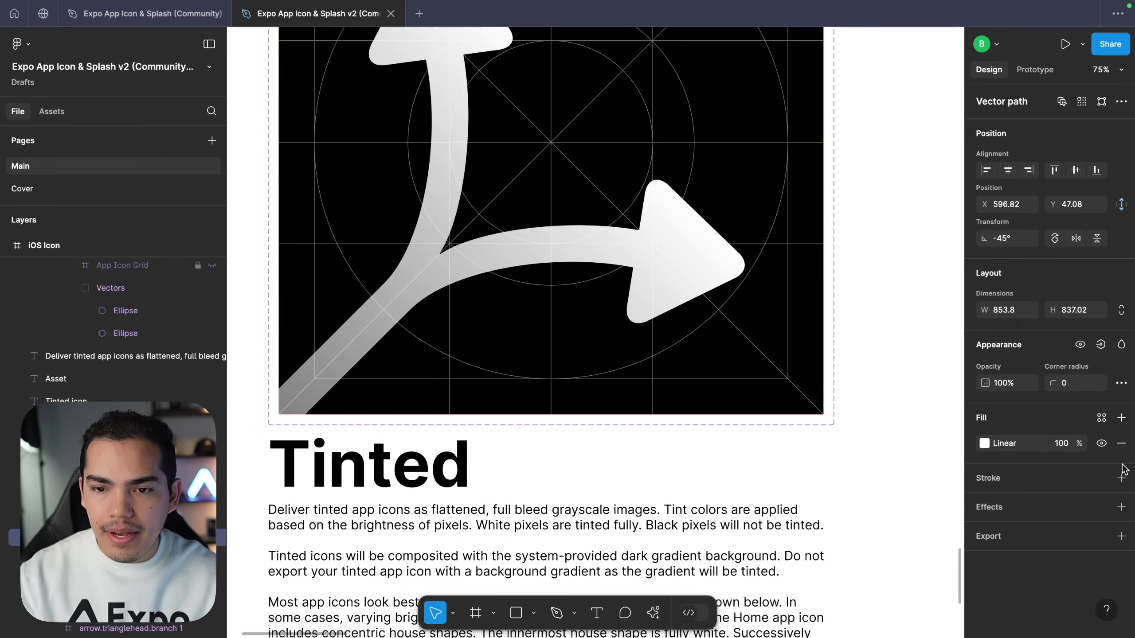
pyautogui.click(888, 408)
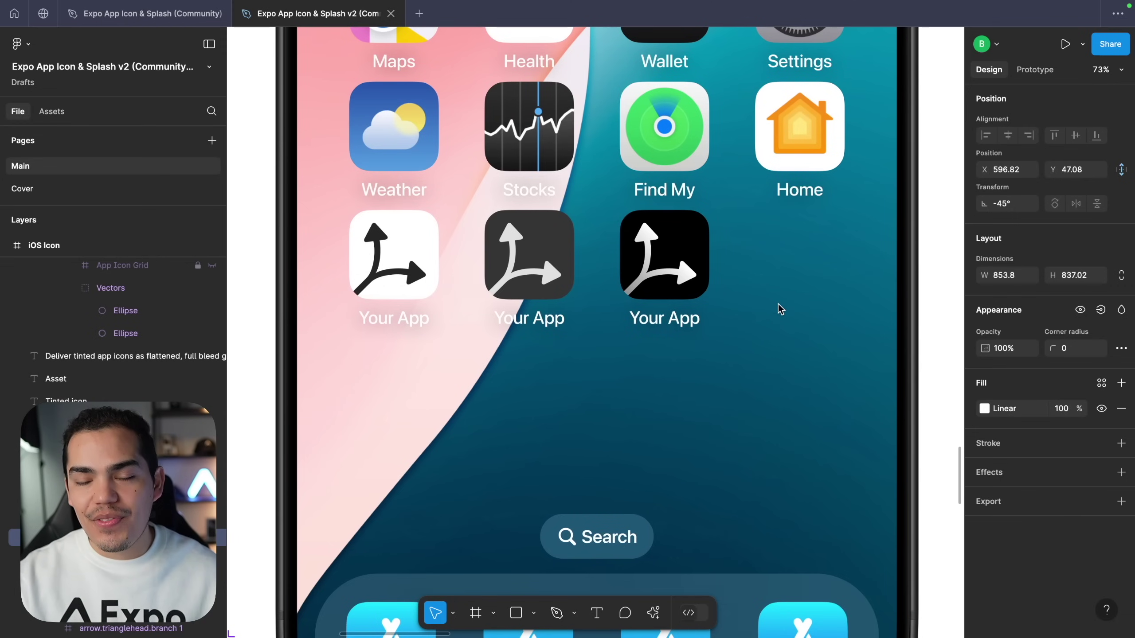
pyautogui.scroll(-8, 779, 304)
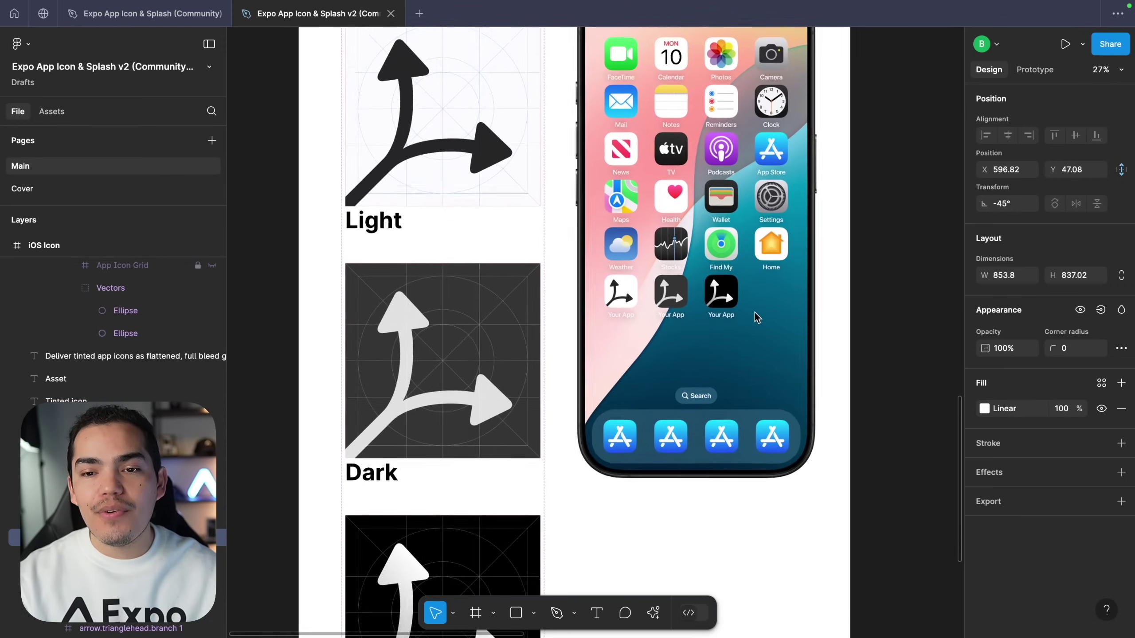
pyautogui.scroll(4, 438, 232)
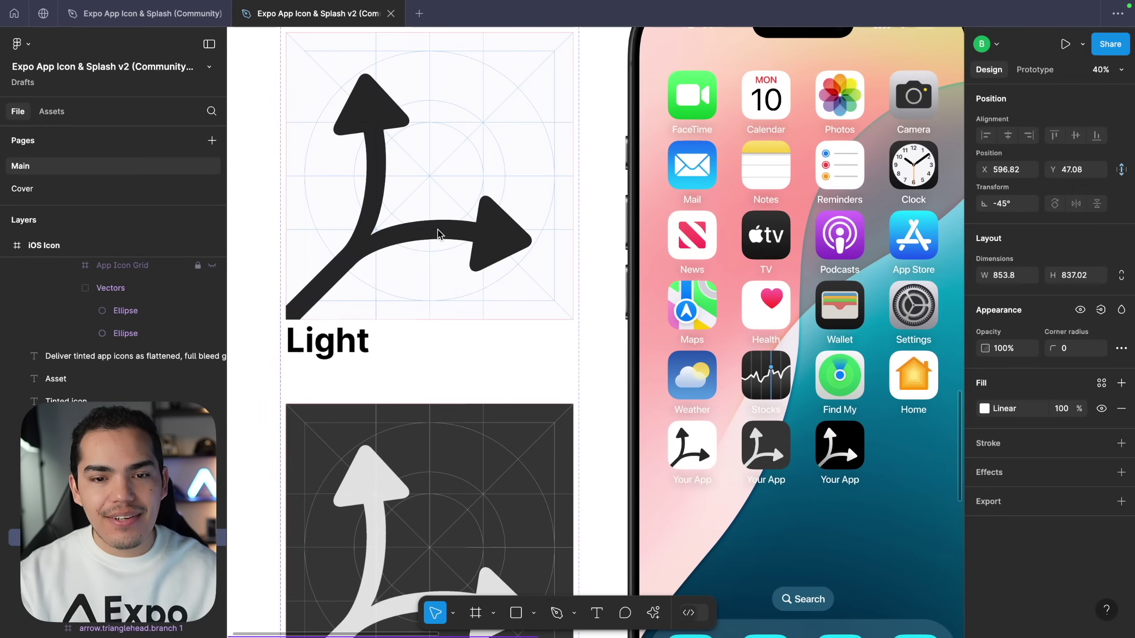
# Step: Copy the black split-arrow from the Light icon and paste it into the Android adaptive-icon frame
pyautogui.click(438, 233)
pyautogui.doubleClick(438, 232)
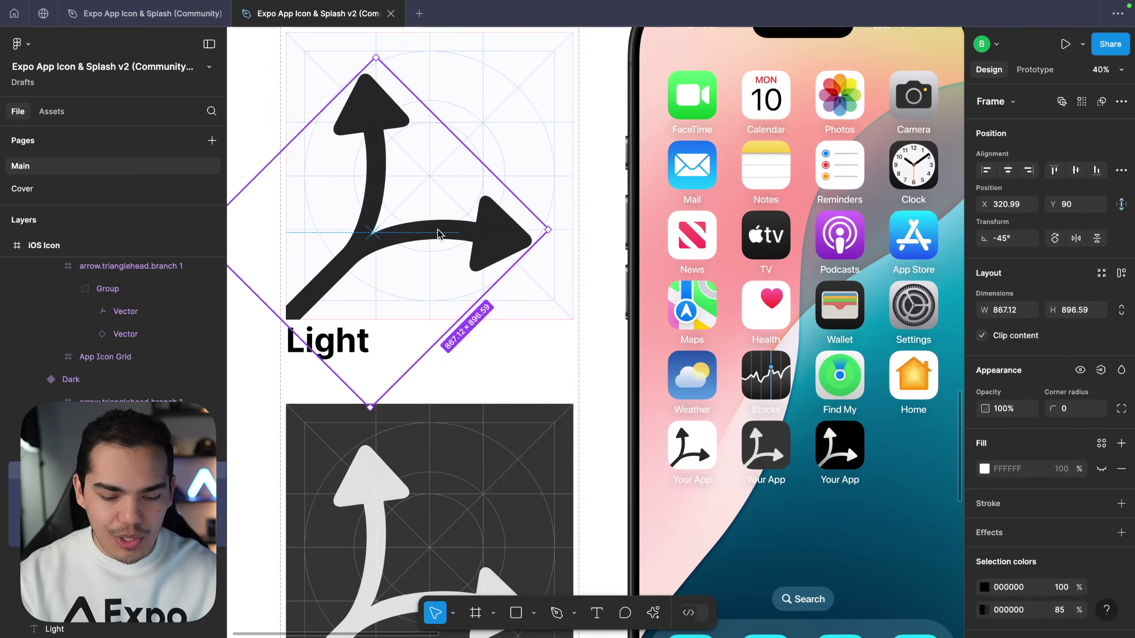
pyautogui.scroll(-4, 438, 232)
pyautogui.scroll(-3, 439, 230)
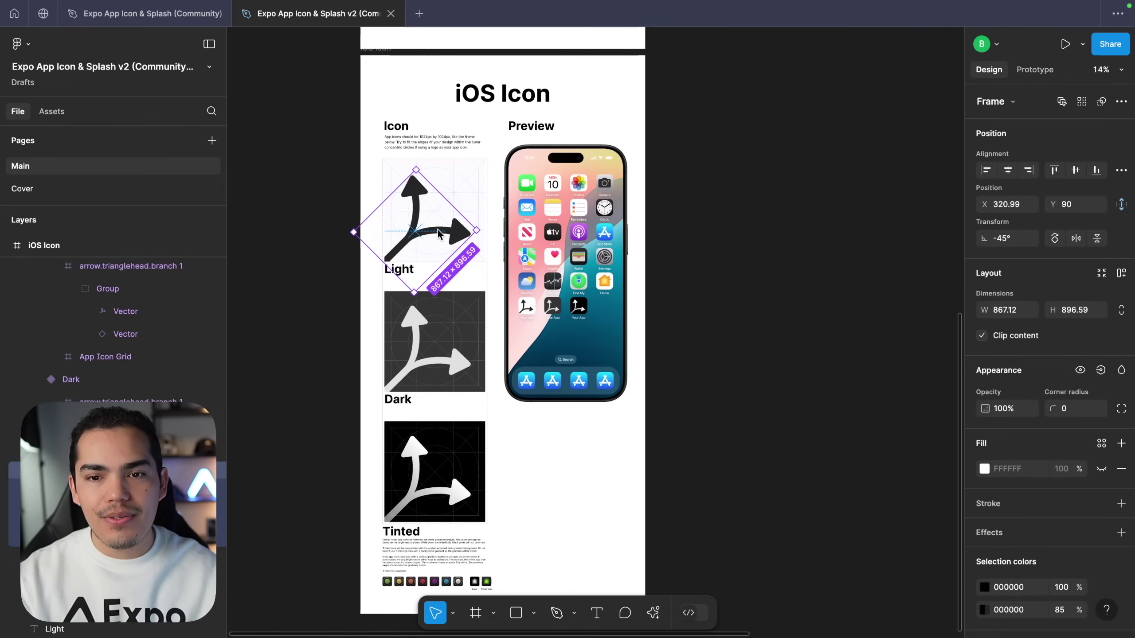
pyautogui.hscroll(5, 438, 230)
pyautogui.scroll(2, 438, 229)
pyautogui.hscroll(3, 438, 229)
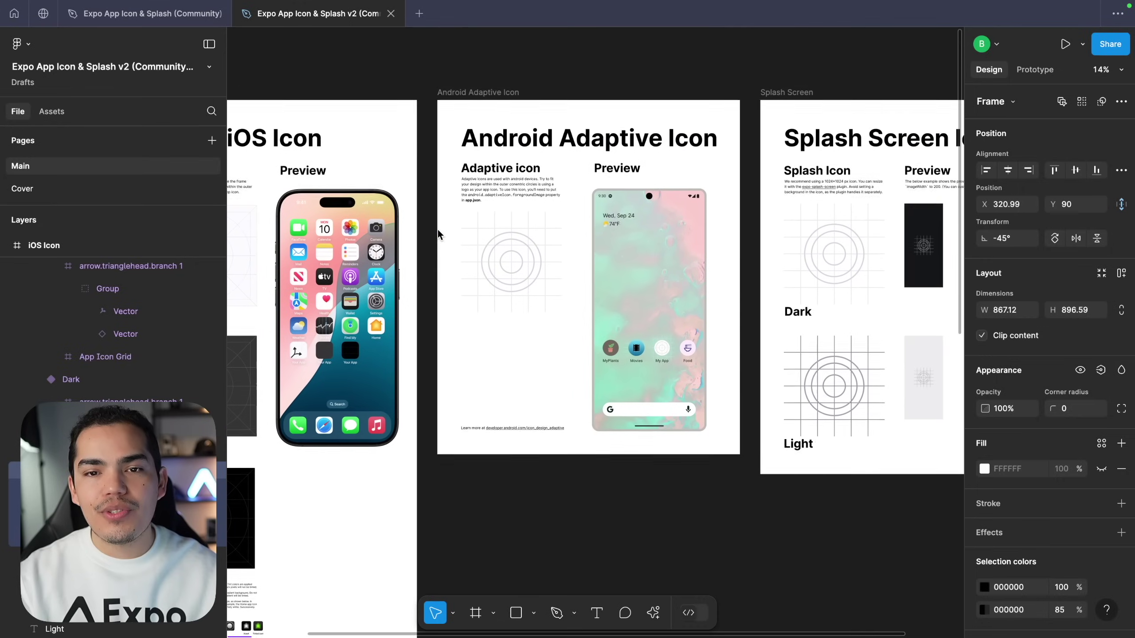
pyautogui.scroll(4, 526, 239)
pyautogui.click(526, 239)
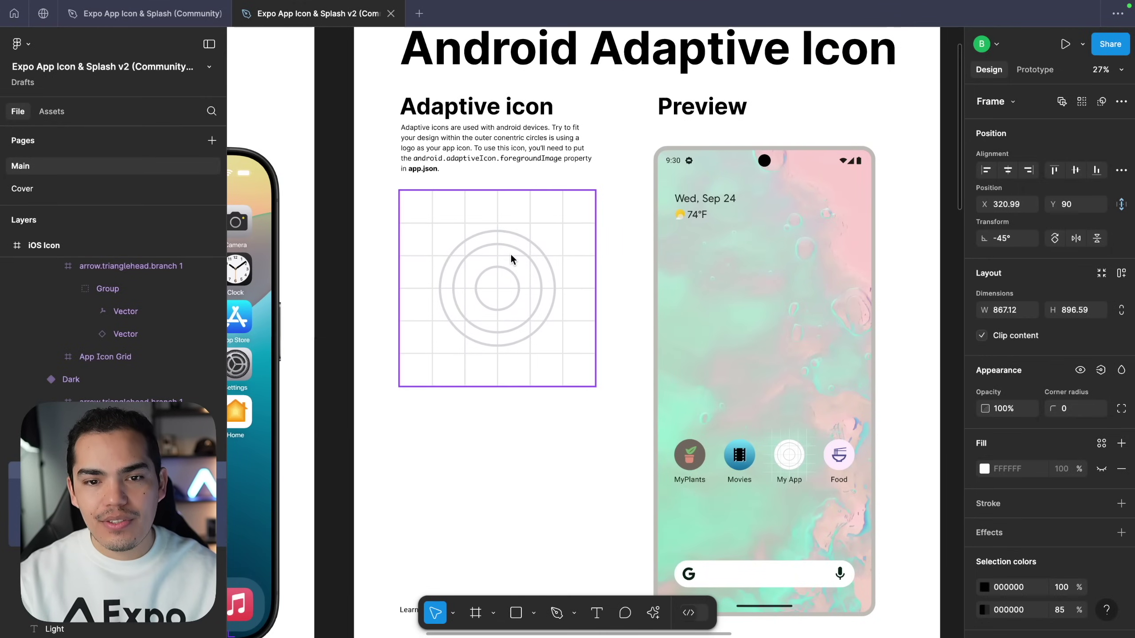
pyautogui.hotkey('ctrl', 'v')
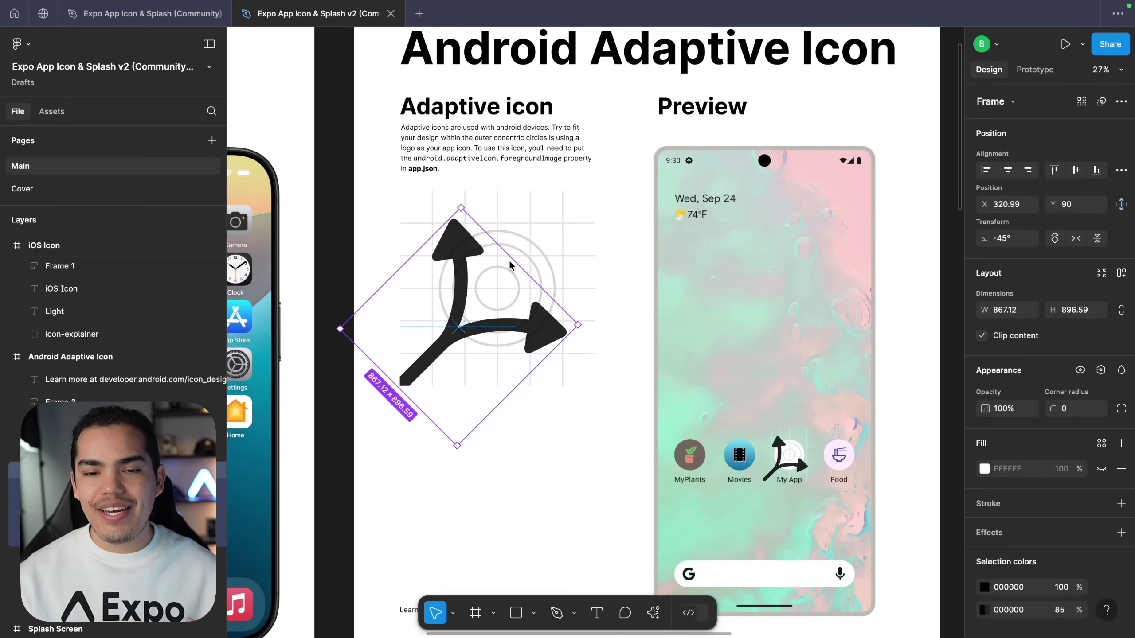
pyautogui.scroll(3, 509, 261)
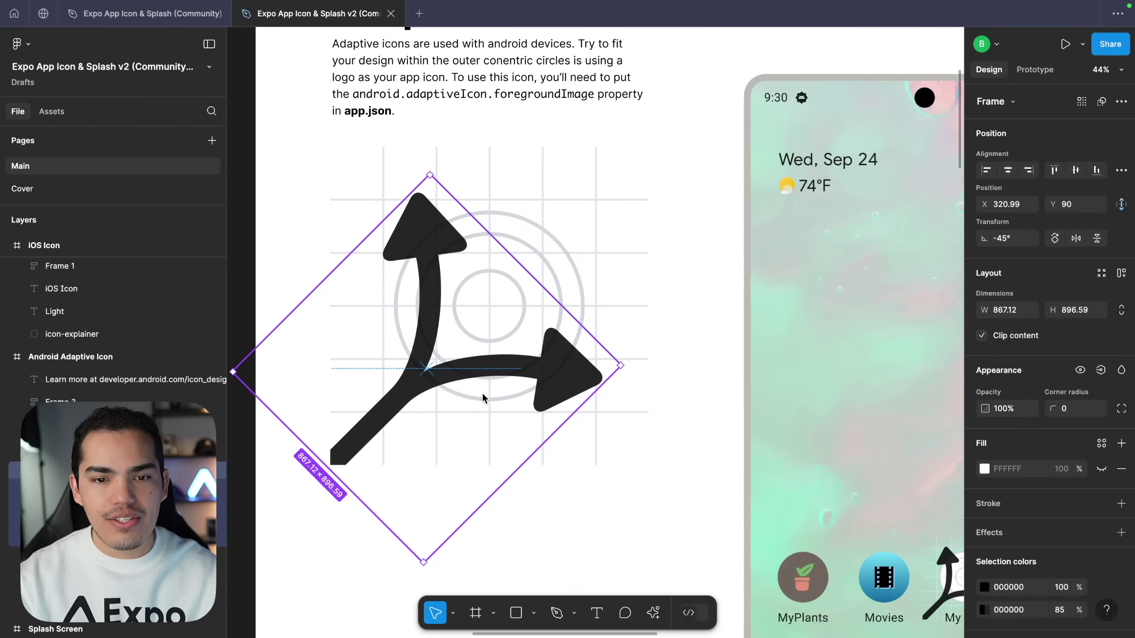
pyautogui.scroll(2, 459, 332)
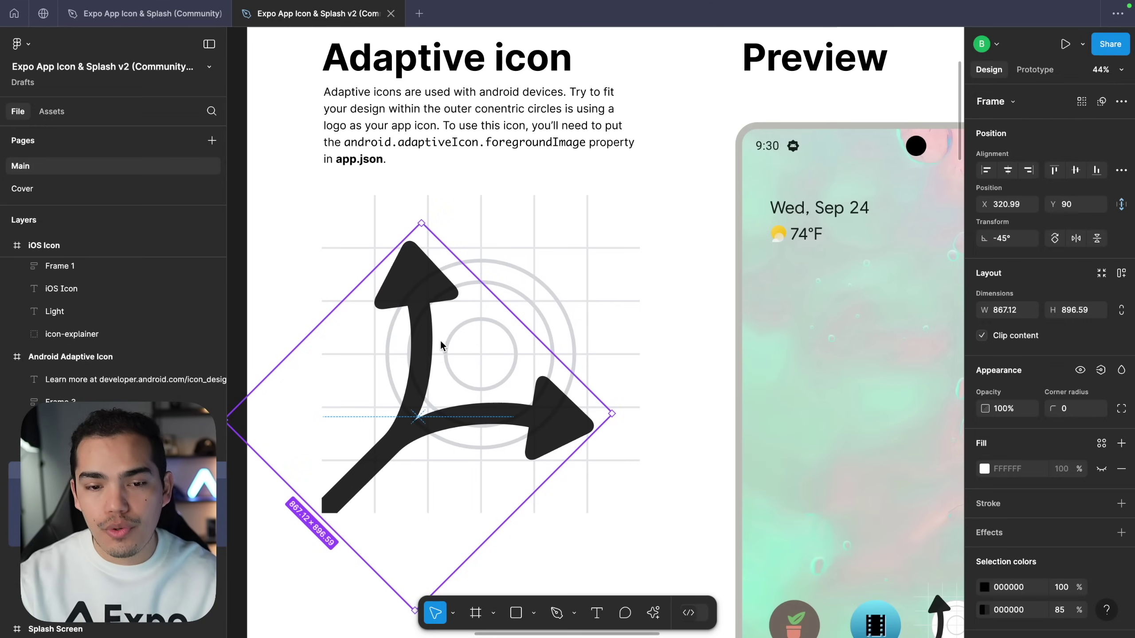
# Step: Move the pasted arrow up-right and shrink it proportionally to fit inside the adaptive-icon circles
pyautogui.moveTo(425, 348); pyautogui.dragTo(492, 282)
pyautogui.scroll(-1, 654, 356)
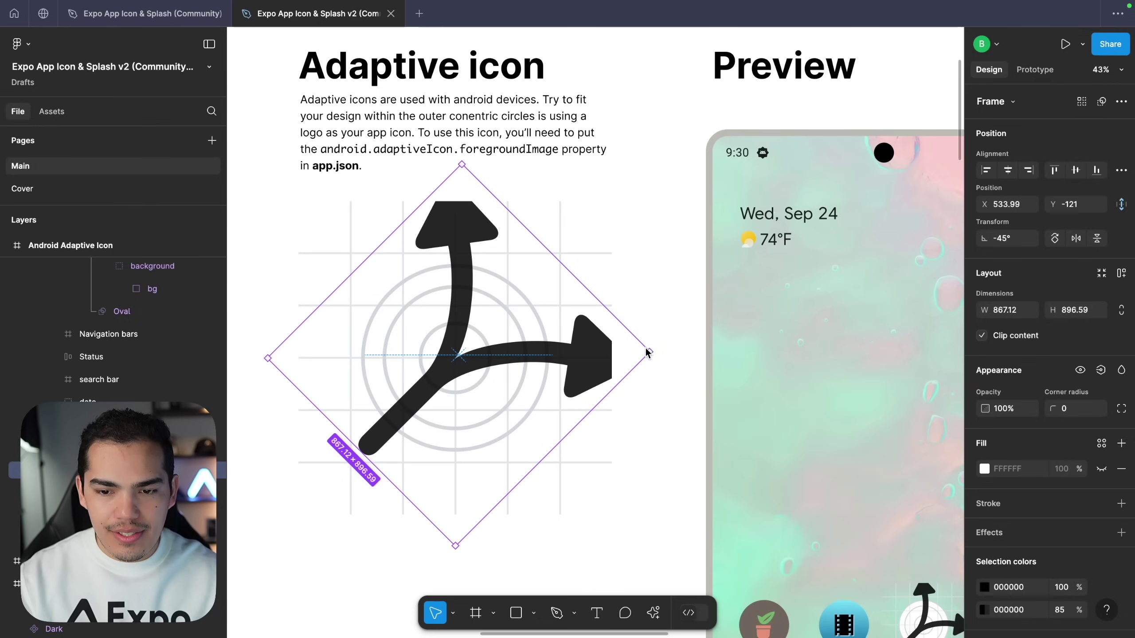
pyautogui.press('k')
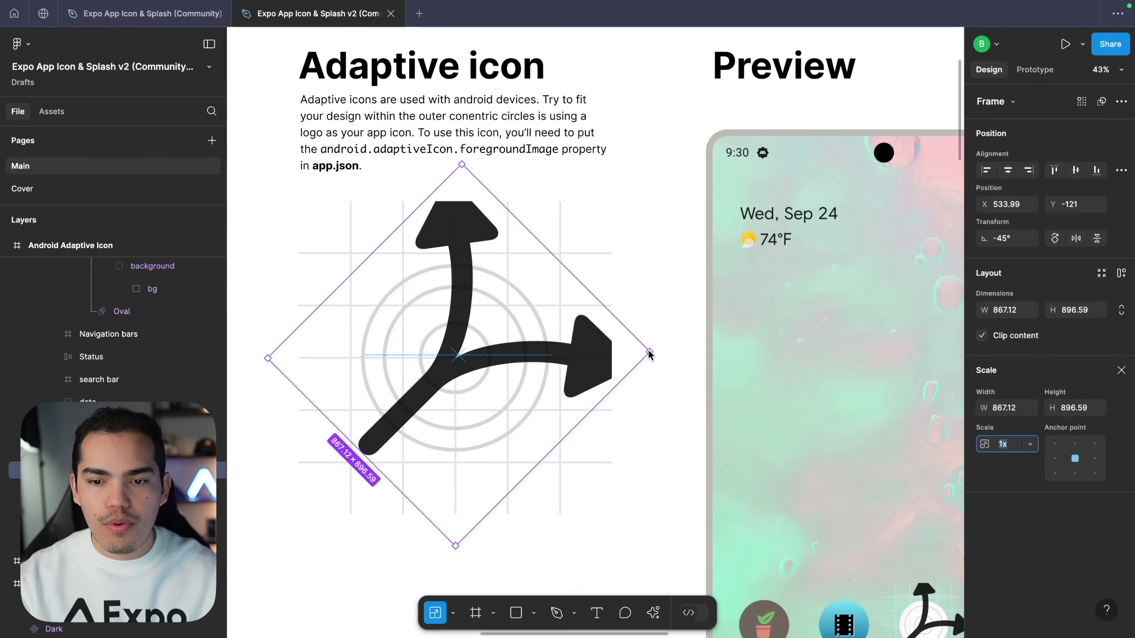
pyautogui.moveTo(651, 354); pyautogui.dragTo(527, 350)
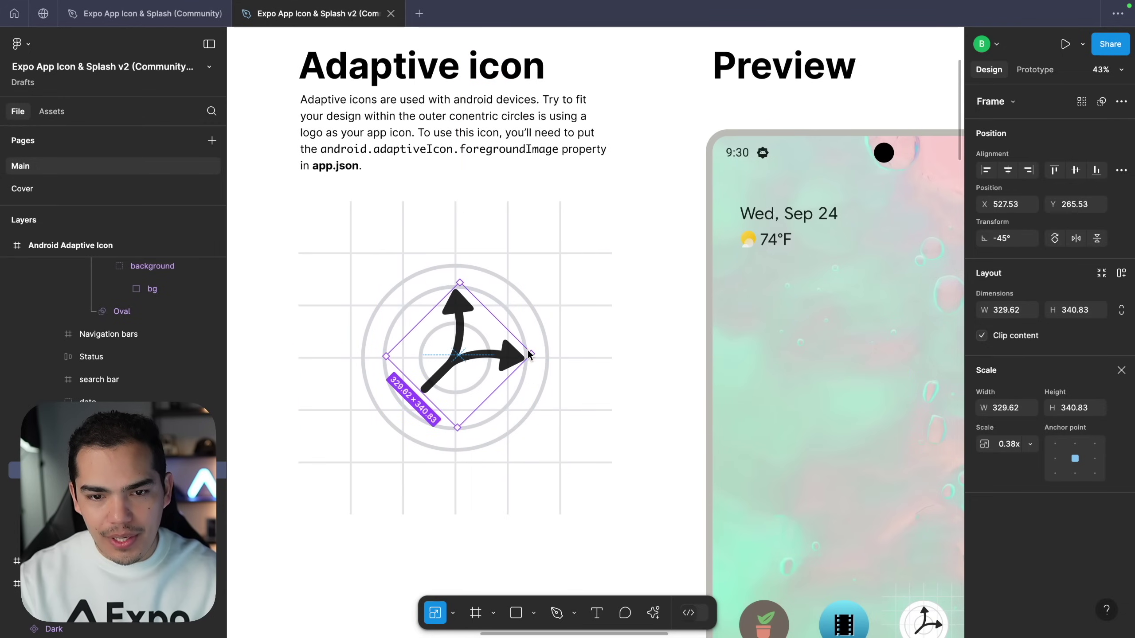
pyautogui.scroll(-3, 566, 374)
pyautogui.hscroll(3, 565, 374)
pyautogui.scroll(-5, 566, 375)
pyautogui.hscroll(4, 566, 374)
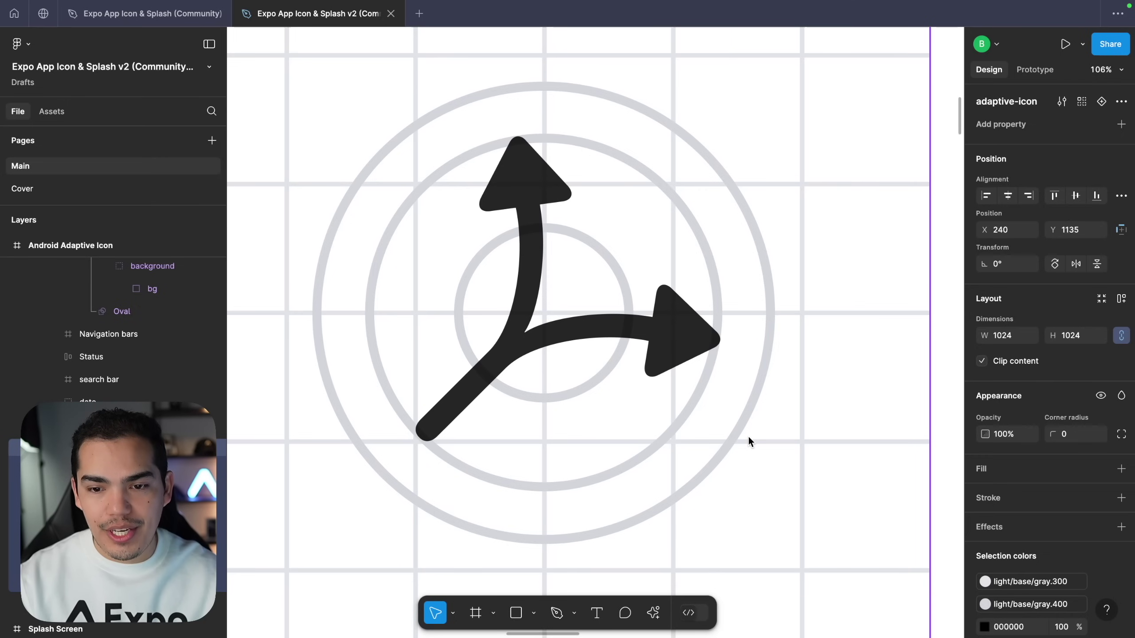
pyautogui.scroll(-3, 749, 435)
pyautogui.hscroll(8, 749, 435)
pyautogui.scroll(-5, 748, 436)
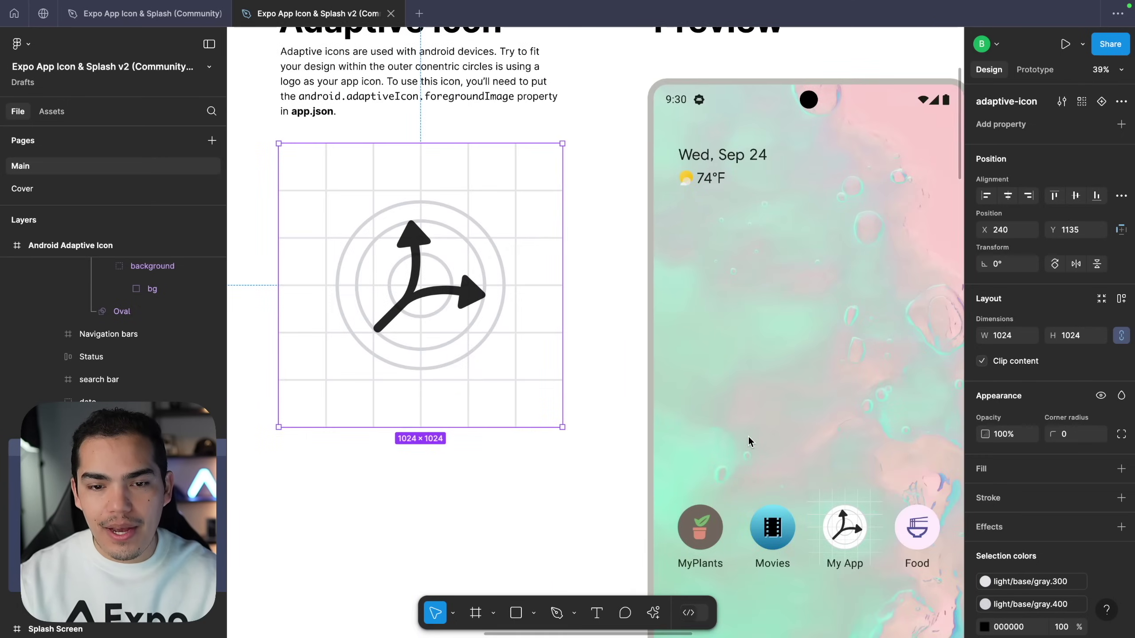
pyautogui.scroll(-2, 737, 476)
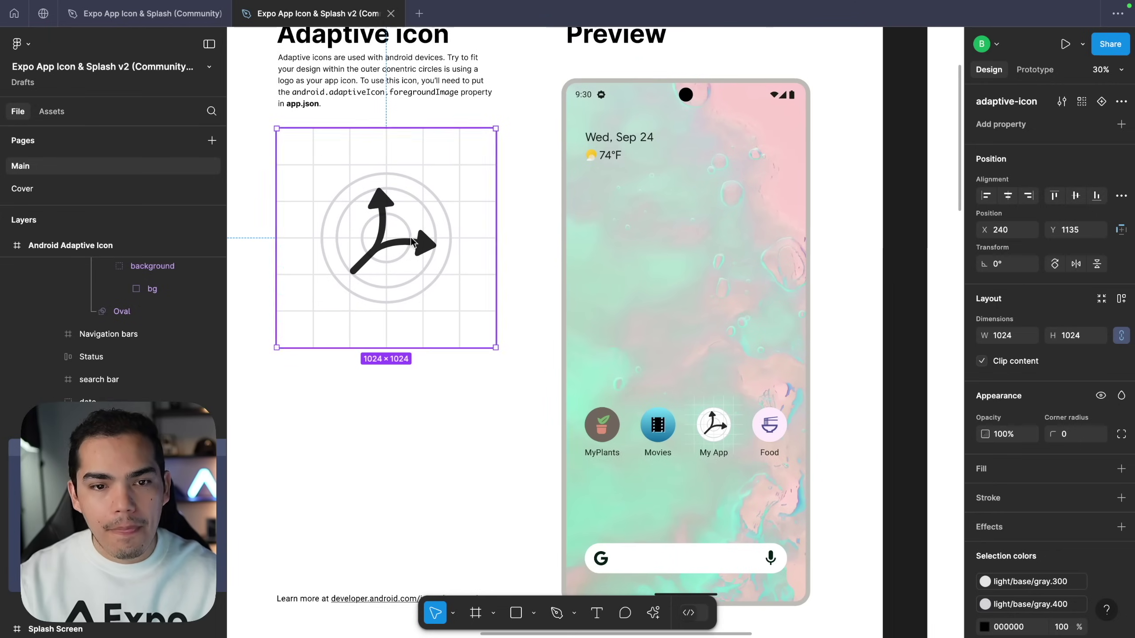
pyautogui.scroll(3, 169, 394)
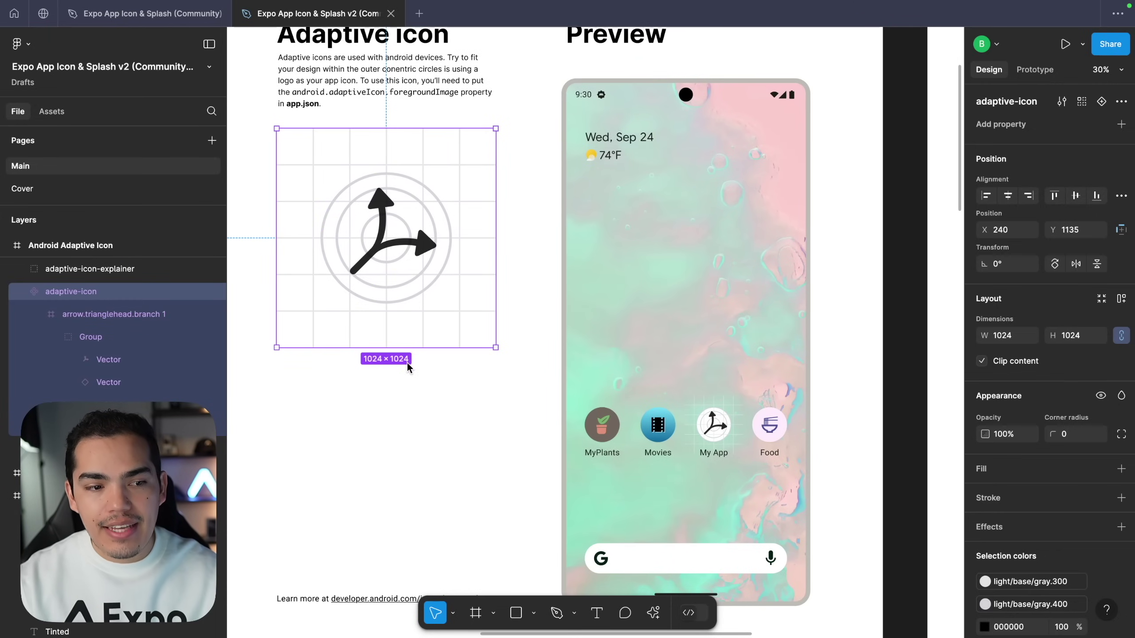
# Step: Hide the adaptive icon's background grid and circle guides, leaving the dark arrow on white
pyautogui.click(152, 337)
pyautogui.keyDown('shift'); pyautogui.click(149, 361); pyautogui.keyUp('shift')
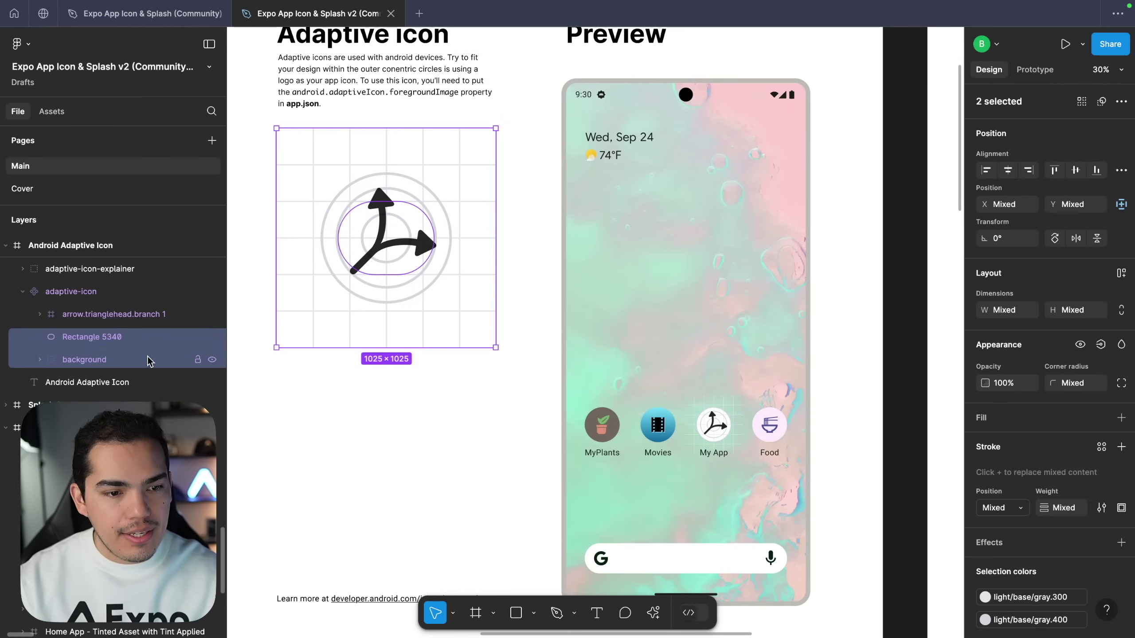
pyautogui.click(212, 360)
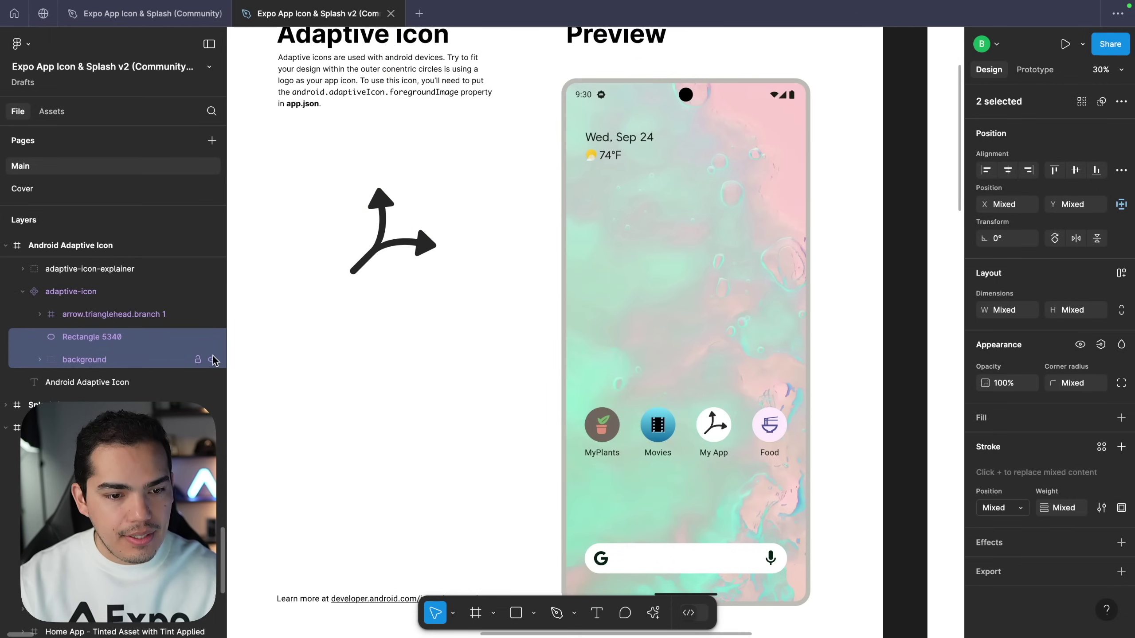
pyautogui.click(308, 369)
pyautogui.scroll(-2, 423, 401)
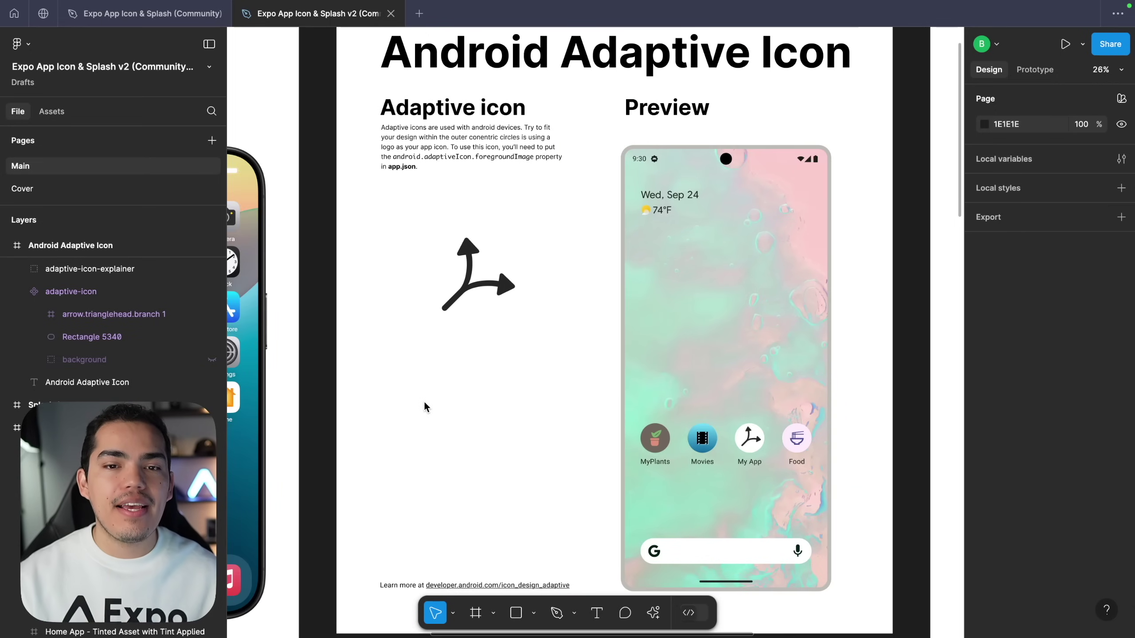
pyautogui.click(448, 333)
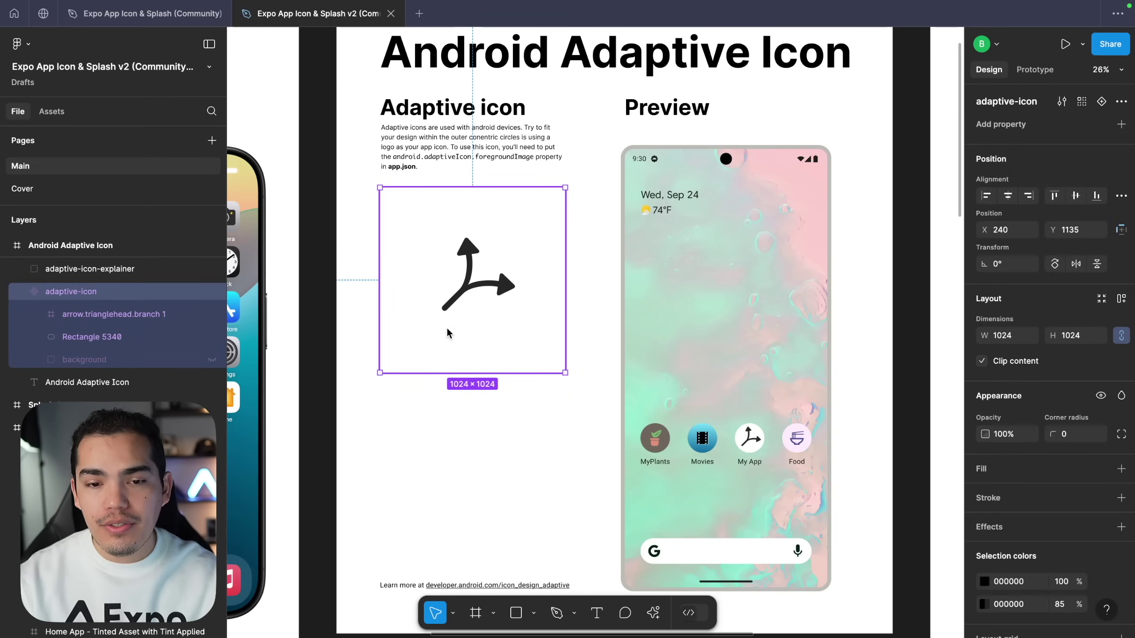
pyautogui.click(582, 360)
pyautogui.scroll(1, 582, 360)
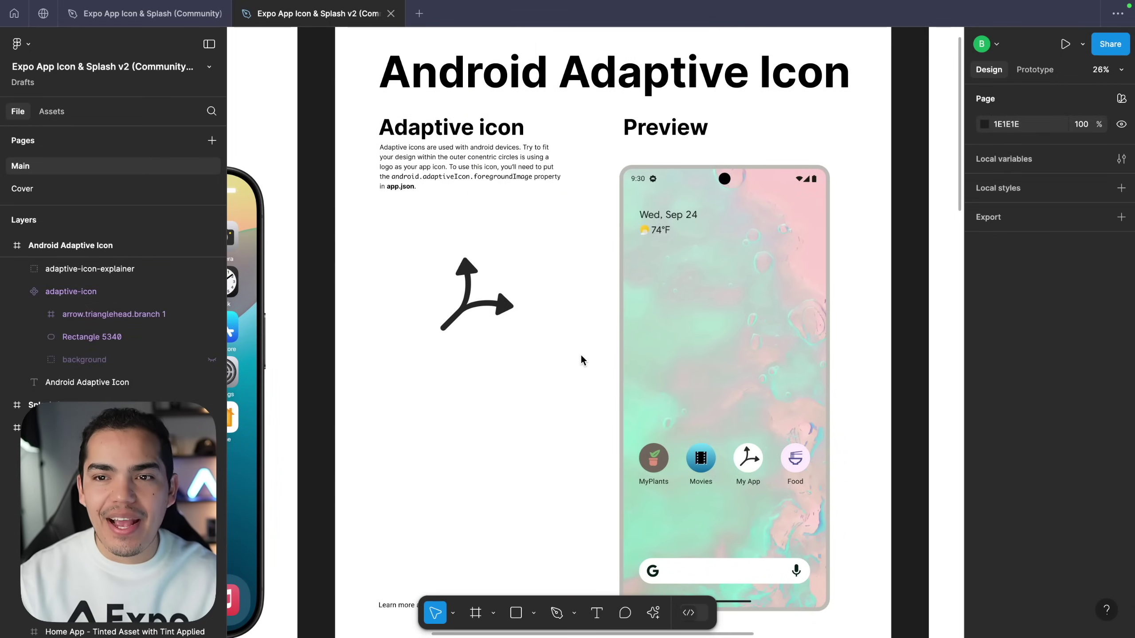
pyautogui.hscroll(3, 582, 359)
pyautogui.hscroll(6, 581, 360)
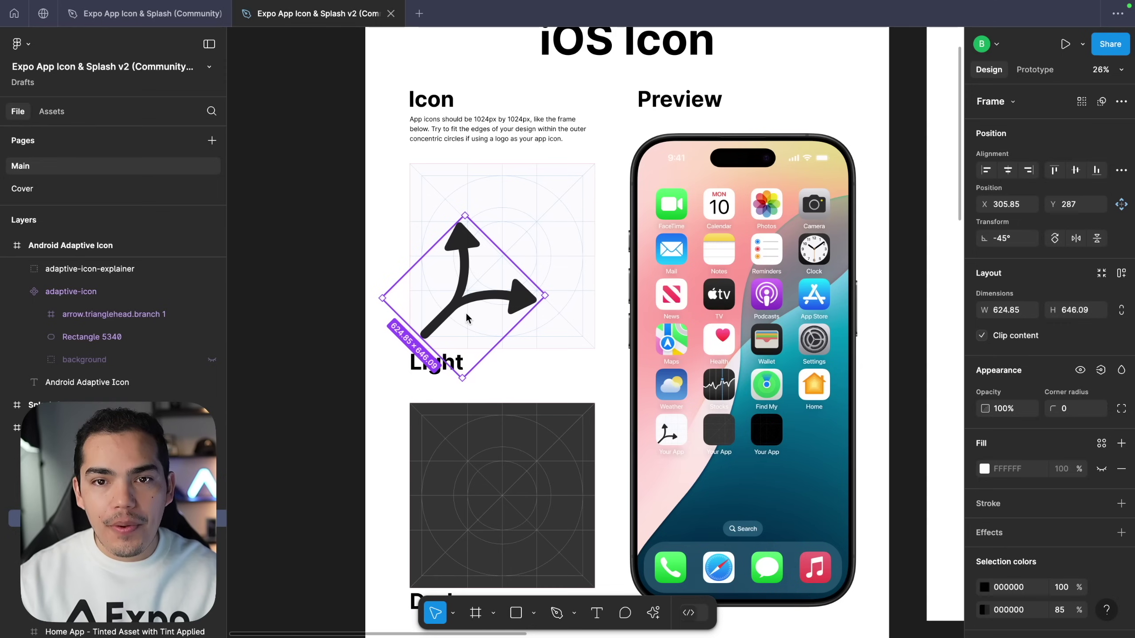
# Step: Paste the black branching arrow into the Splash Screen Icon component and centre it on its grid
pyautogui.hscroll(10, 467, 318)
pyautogui.hscroll(5, 467, 313)
pyautogui.scroll(3, 466, 313)
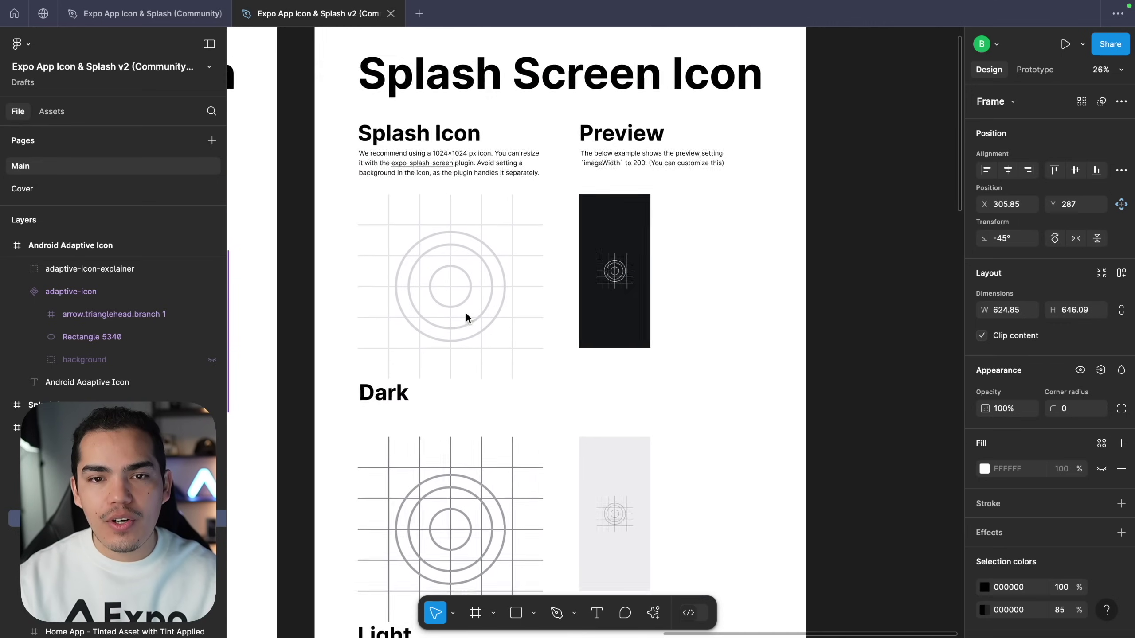
pyautogui.click(538, 440)
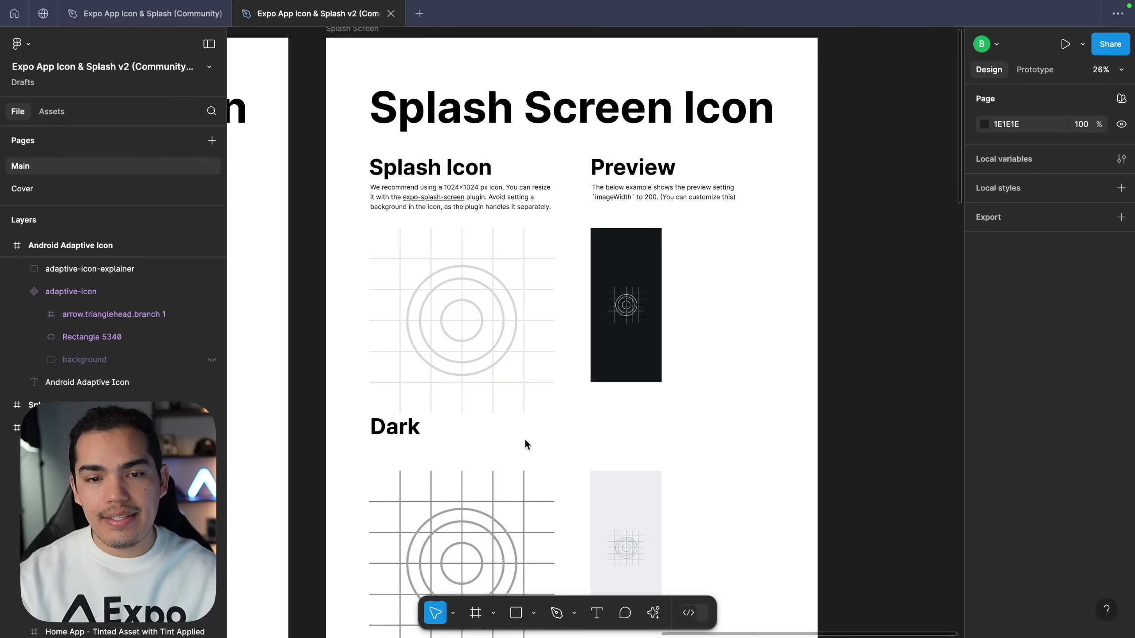
pyautogui.click(469, 338)
pyautogui.click(468, 336)
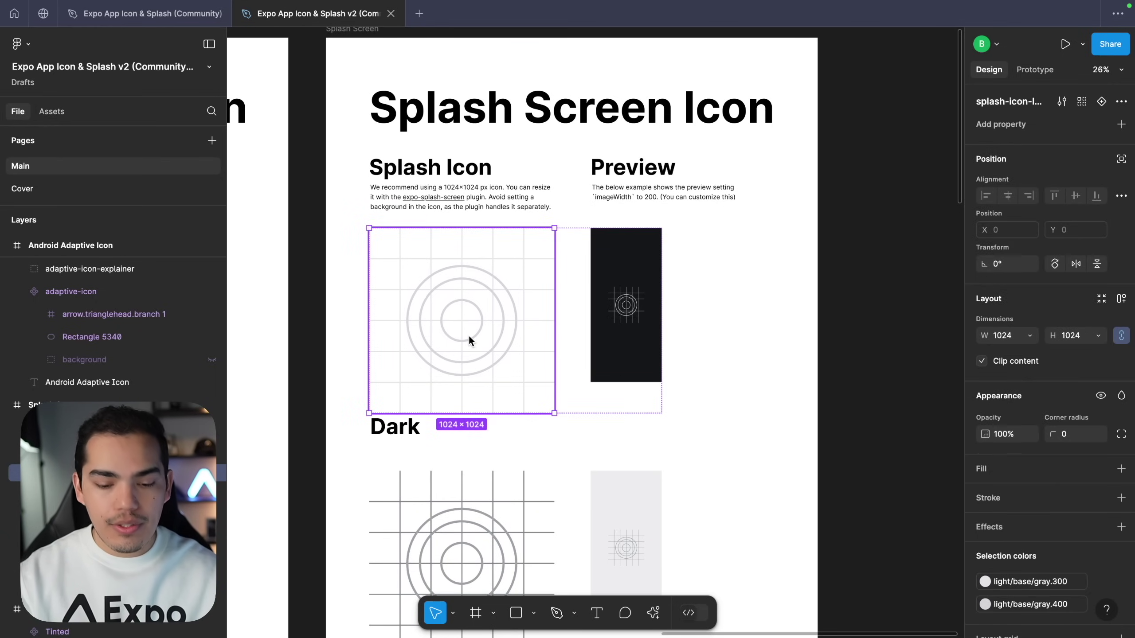
pyautogui.hotkey('ctrl', 'v')
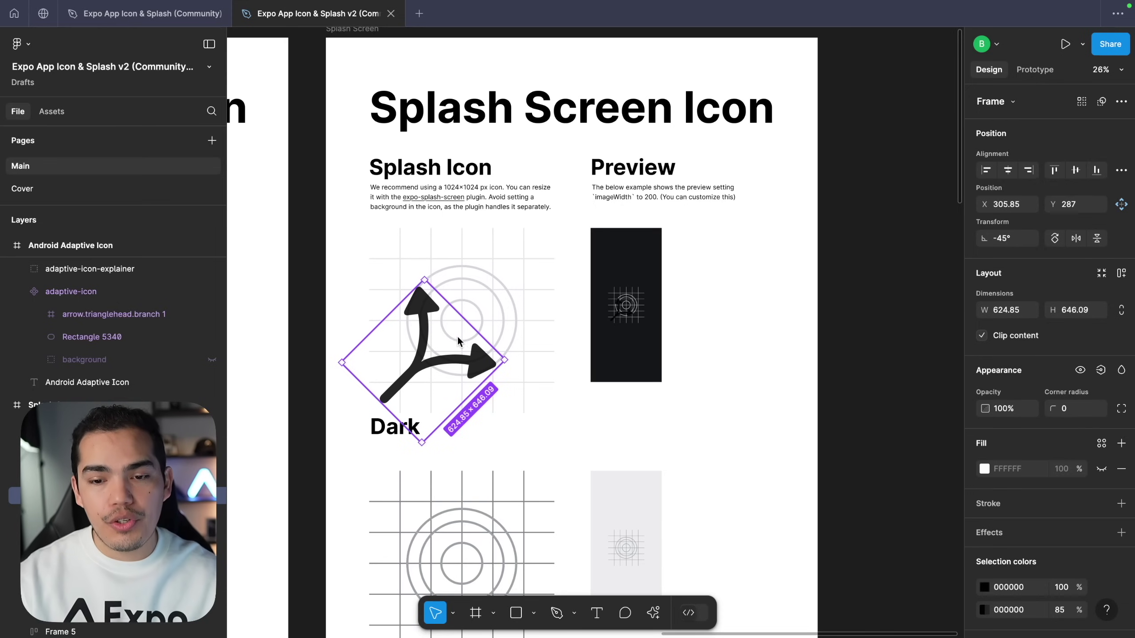
pyautogui.moveTo(419, 364); pyautogui.dragTo(460, 331)
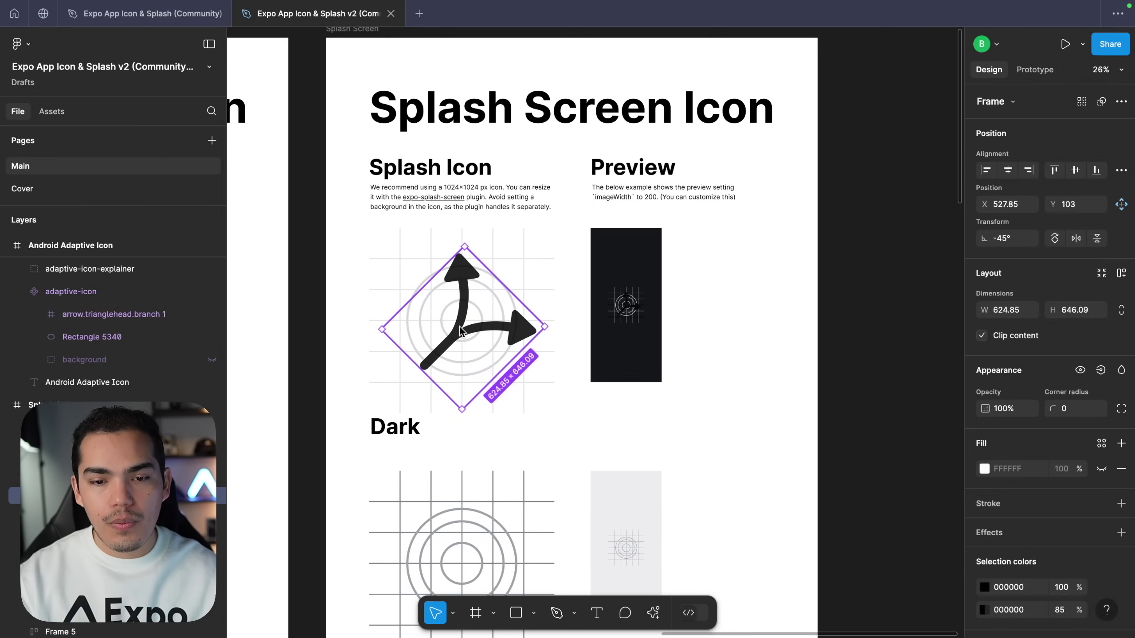
pyautogui.scroll(-3, 452, 384)
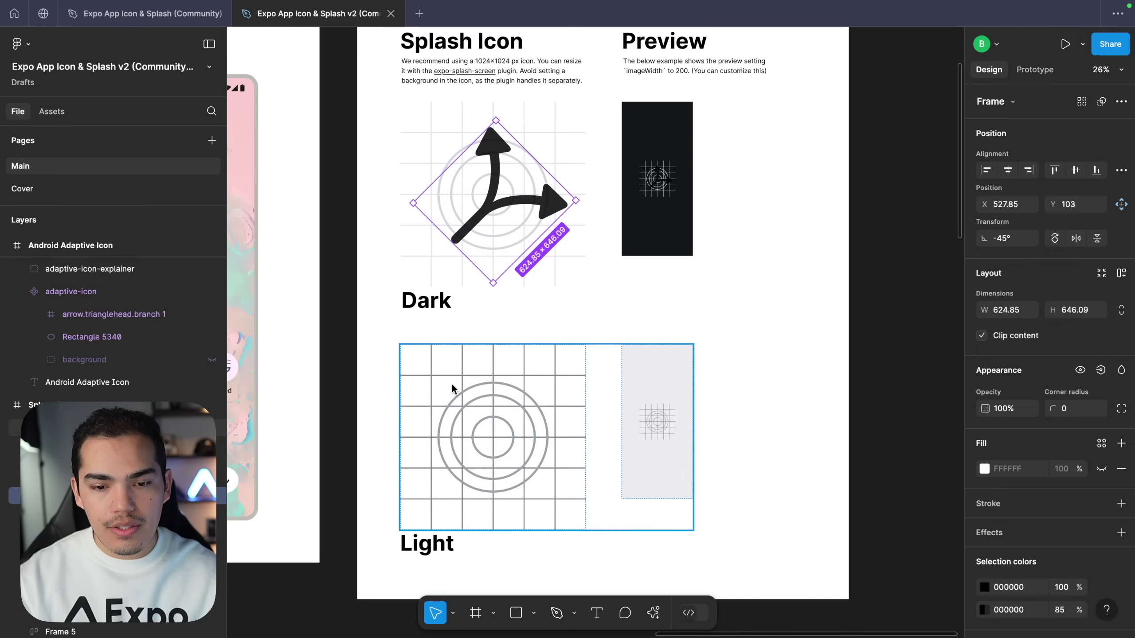
# Step: Make the splash arrow's fill white (FFFFFF) and scale it proportionally
pyautogui.scroll(4, 500, 301)
pyautogui.keyDown('super'); pyautogui.click(500, 300); pyautogui.keyUp('super')
pyautogui.scroll(5, 500, 300)
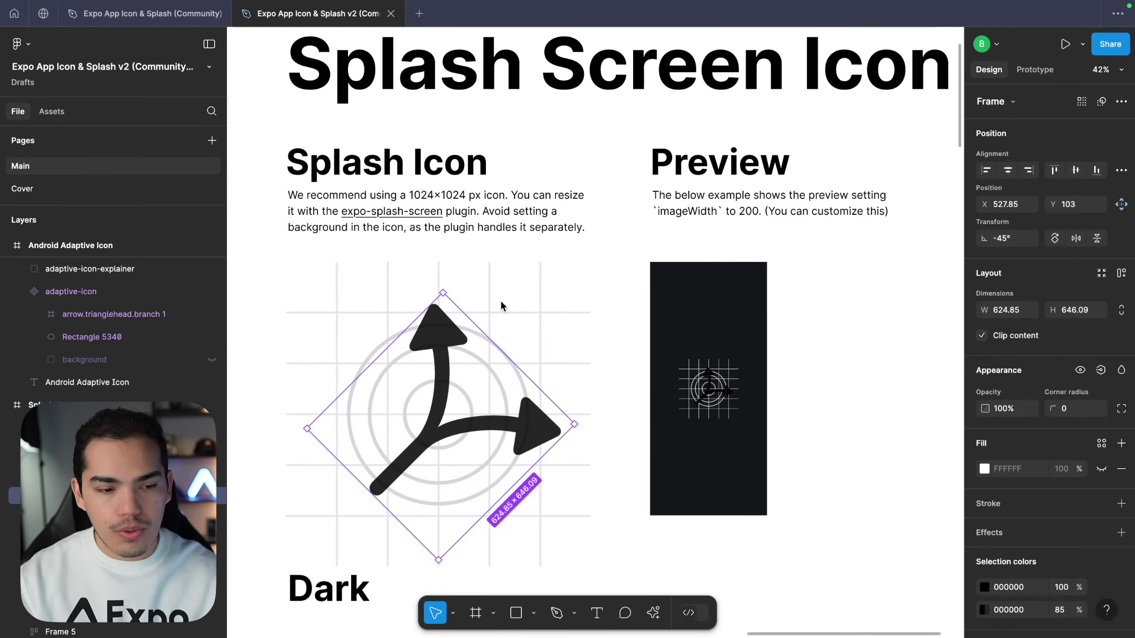
pyautogui.click(982, 443)
pyautogui.moveTo(827, 438); pyautogui.dragTo(770, 230)
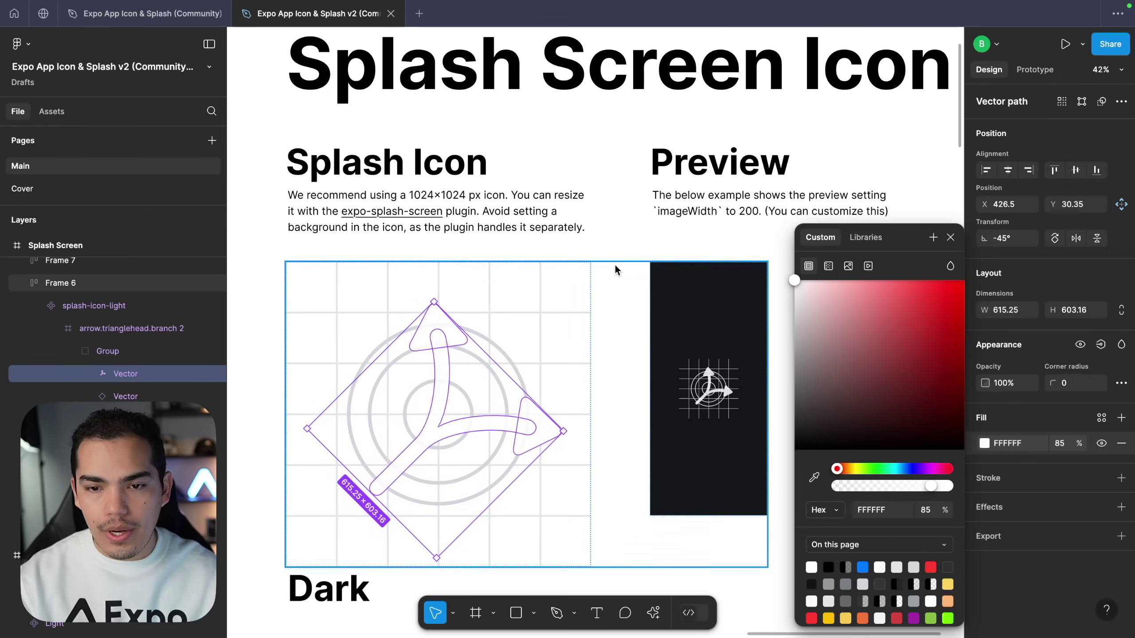
pyautogui.press('Escape')
pyautogui.scroll(-3, 648, 277)
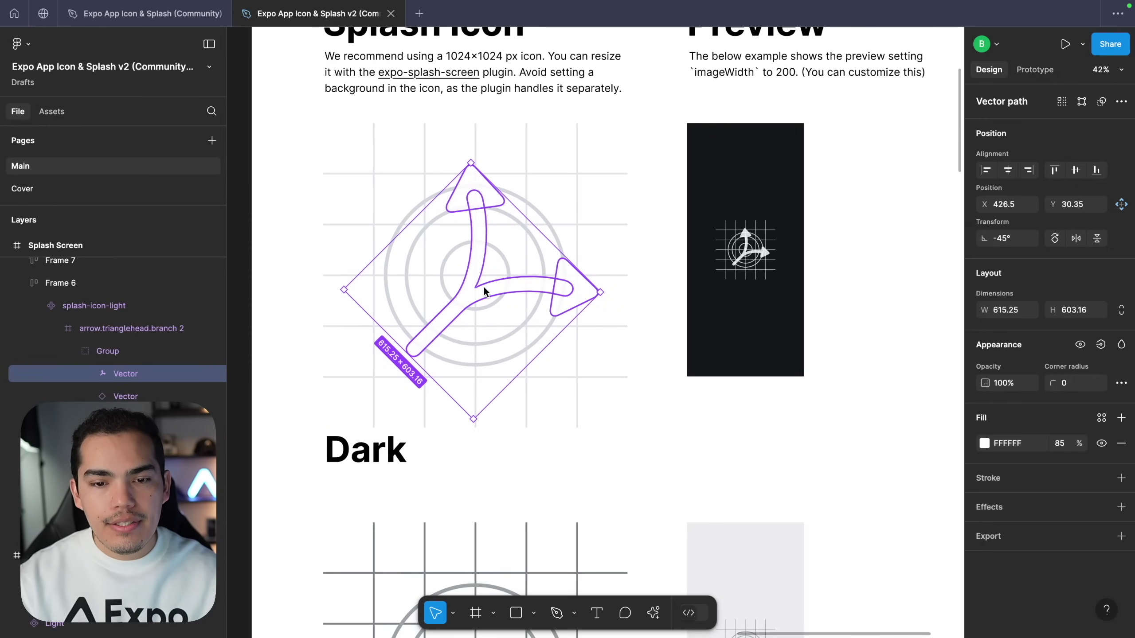
pyautogui.press('k')
# Step: Hide the background grid layer behind the white splash arrow
pyautogui.scroll(3, 527, 250)
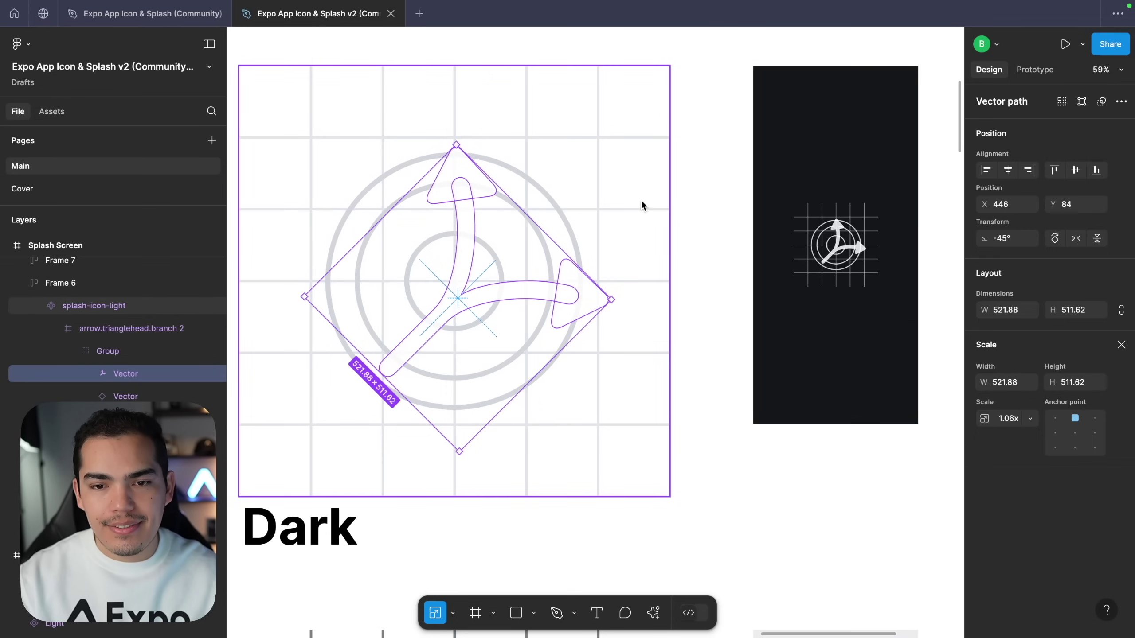
pyautogui.scroll(-2, 117, 335)
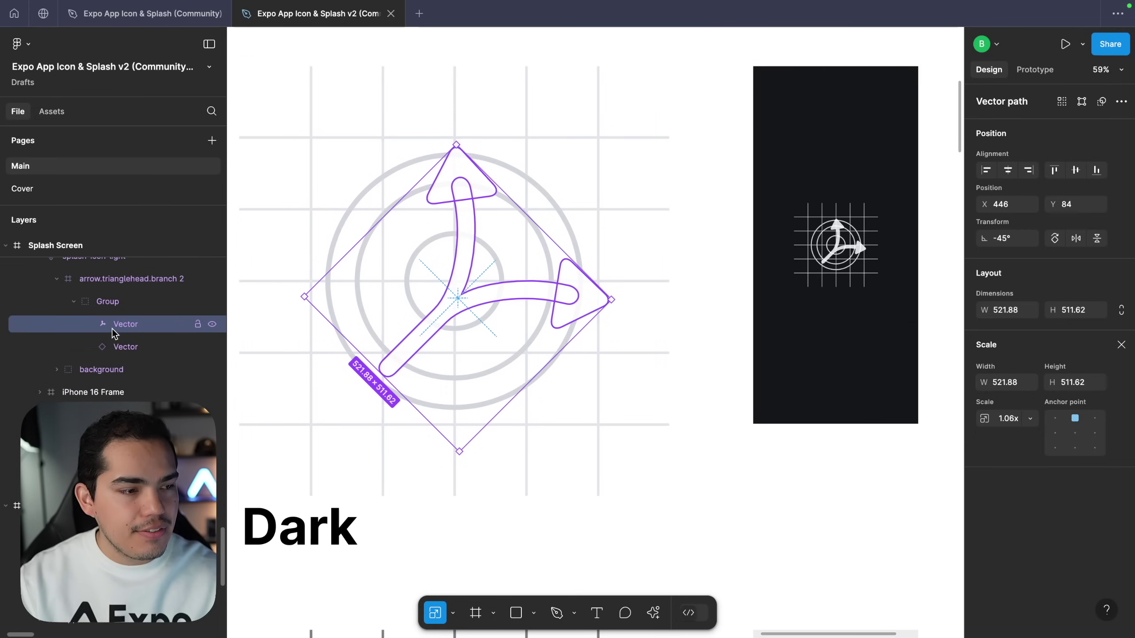
pyautogui.click(58, 294)
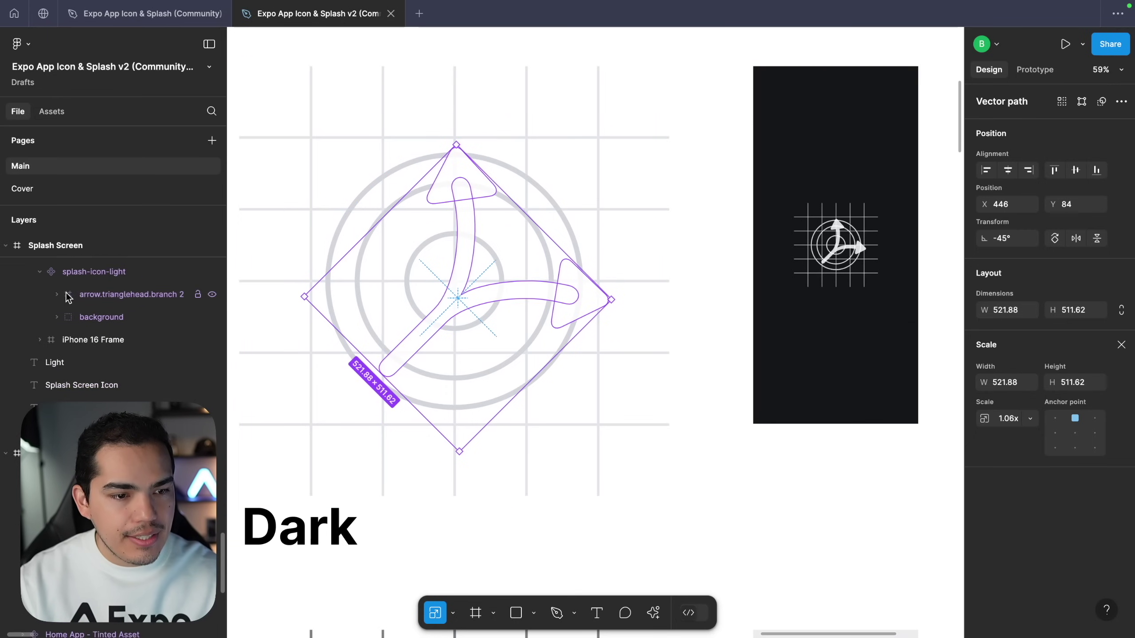
pyautogui.click(114, 317)
pyautogui.click(212, 317)
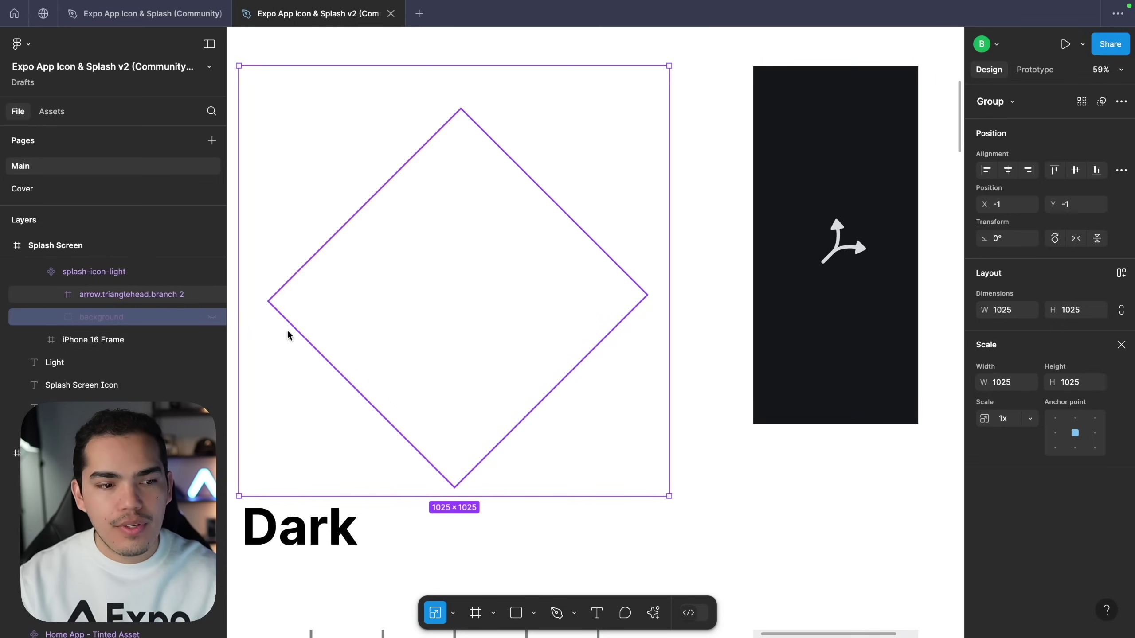
pyautogui.click(116, 299)
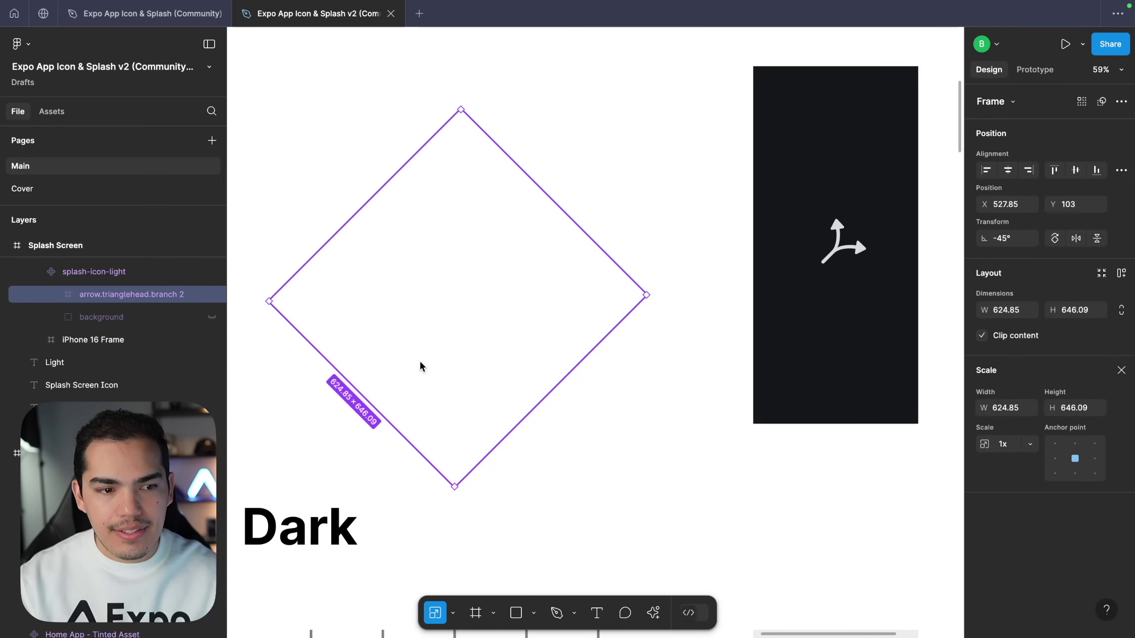
pyautogui.scroll(-10, 437, 372)
# Step: Darken the arrow fill in splash-icon-dark to near-black 3E2F2F
pyautogui.scroll(-3, 437, 370)
pyautogui.doubleClick(431, 324)
pyautogui.doubleClick(431, 324)
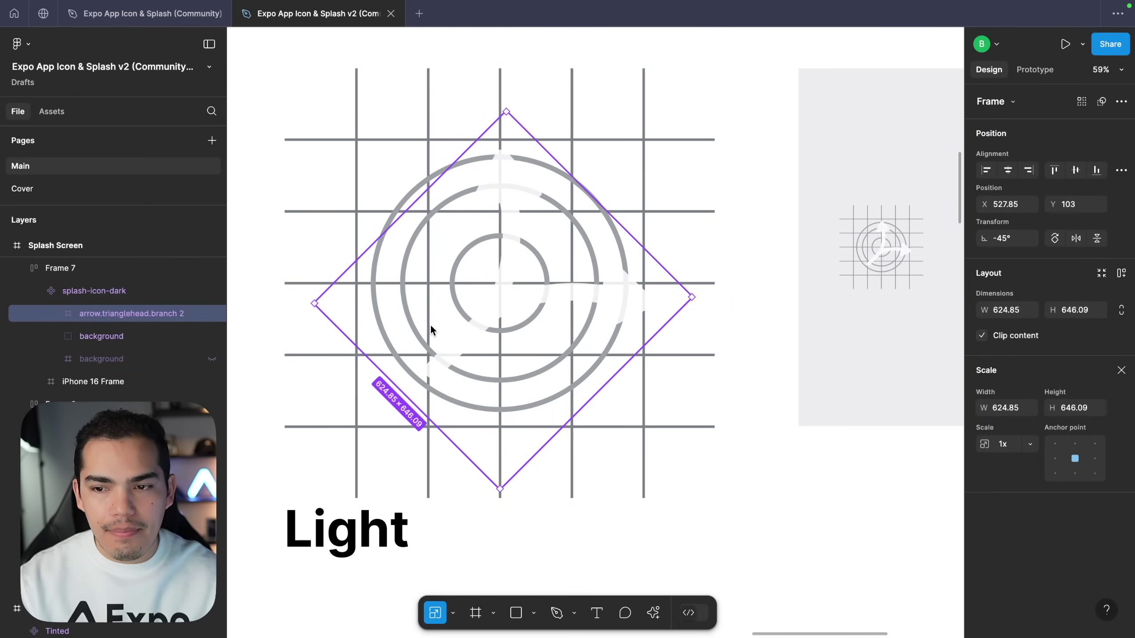
pyautogui.click(56, 314)
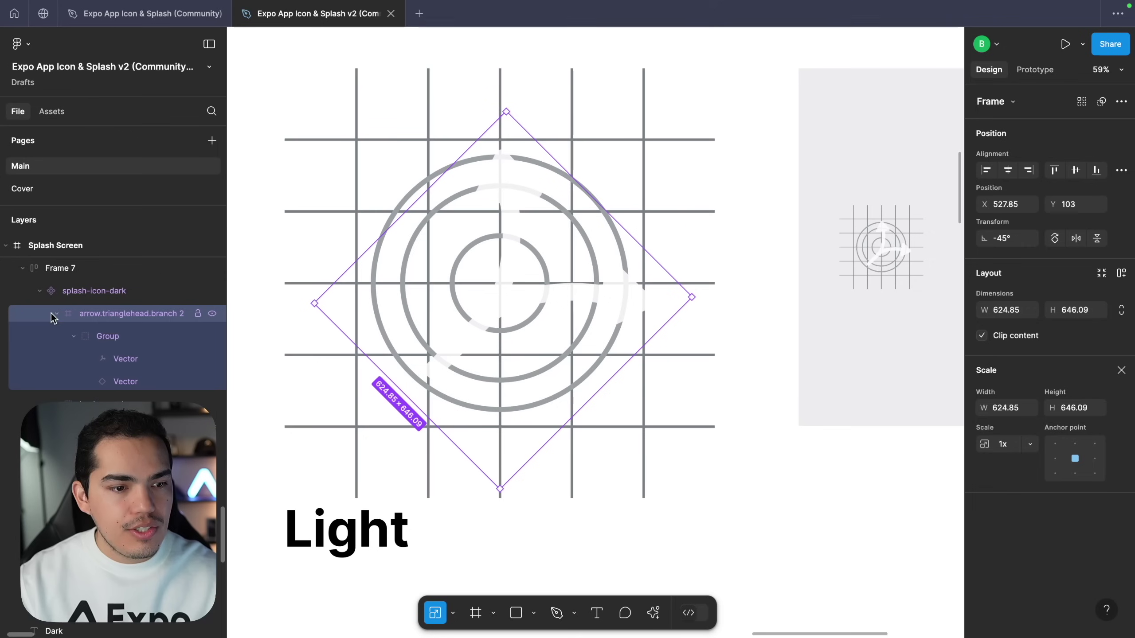
pyautogui.click(117, 358)
pyautogui.press('v')
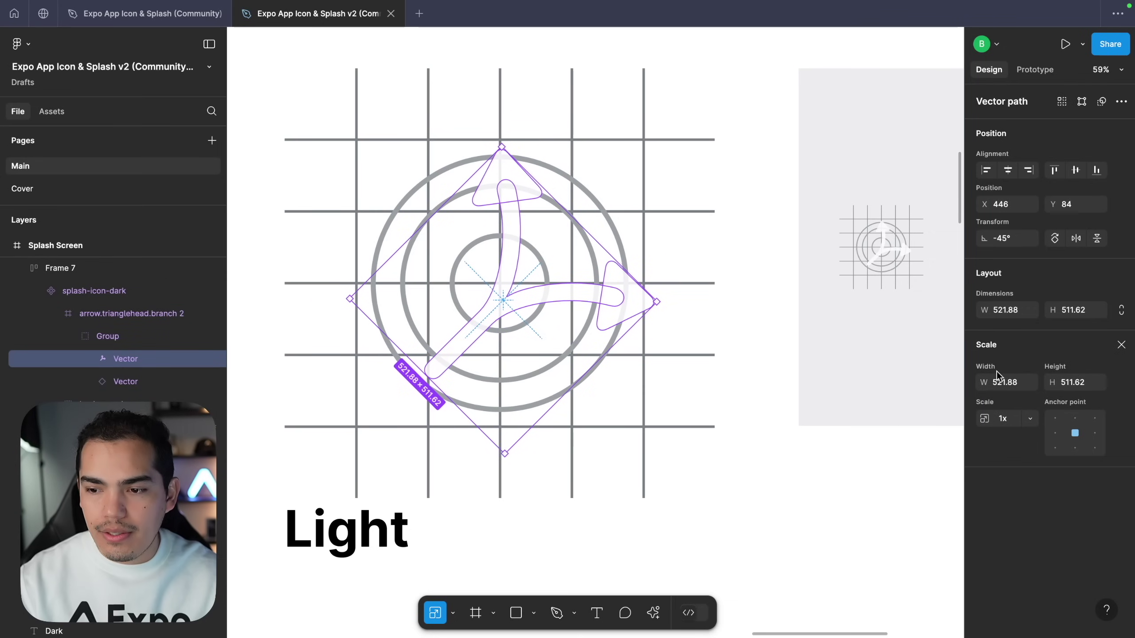
pyautogui.click(984, 443)
pyautogui.moveTo(840, 393); pyautogui.dragTo(745, 489)
pyautogui.click(747, 513)
# Step: Hide the background guides behind the near-black splash-icon-dark arrow
pyautogui.hscroll(2, 745, 488)
pyautogui.hscroll(-2, 745, 491)
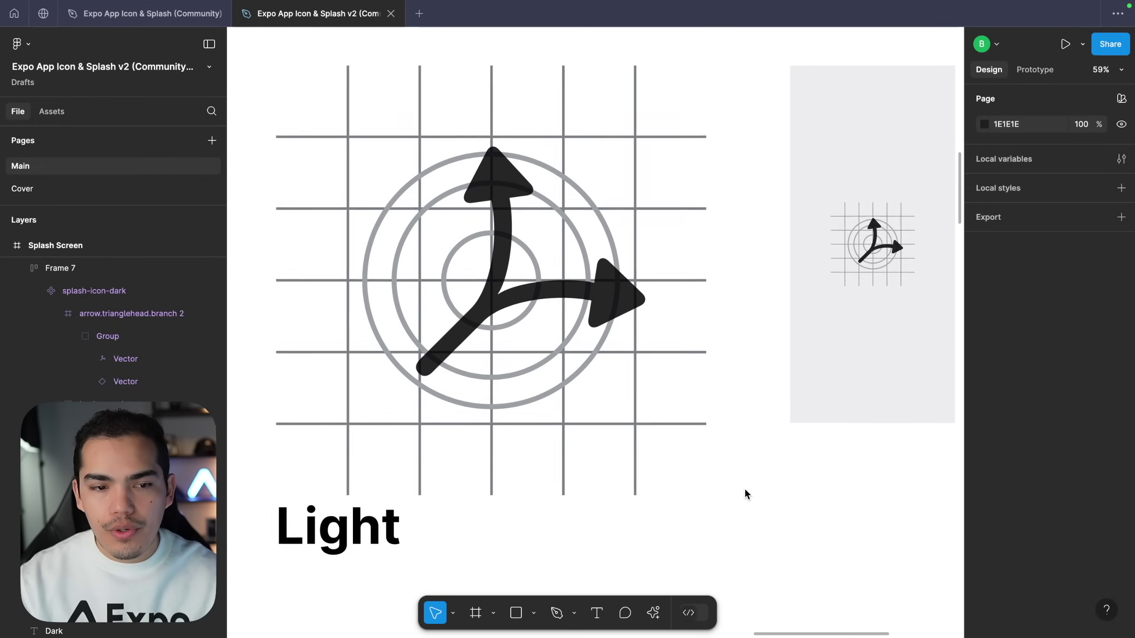
pyautogui.click(56, 314)
pyautogui.scroll(-1, 122, 311)
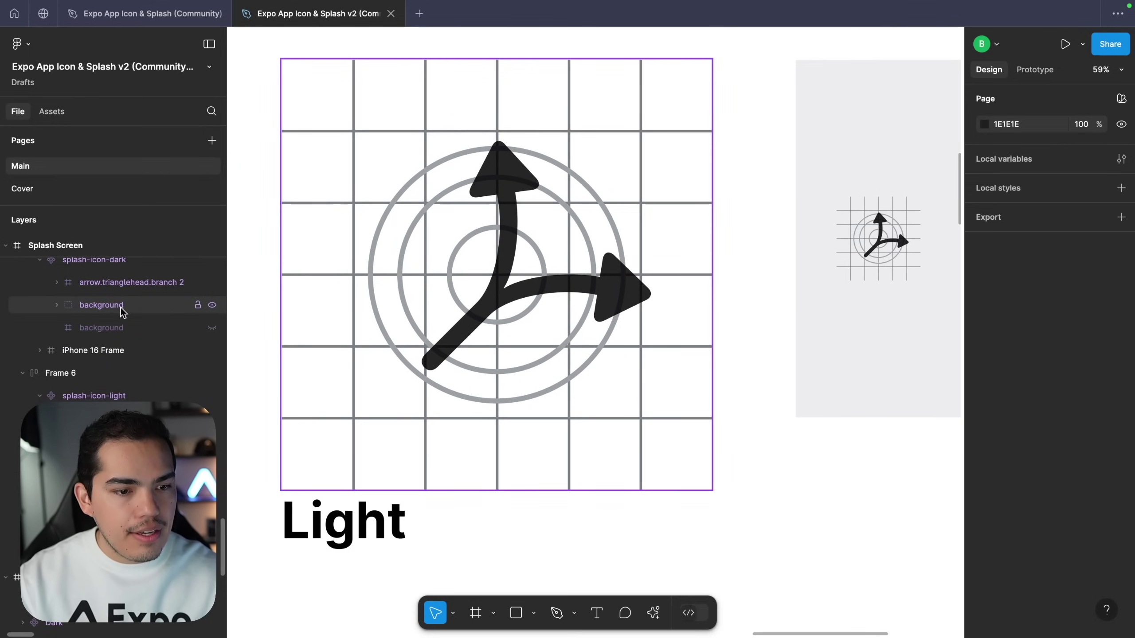
pyautogui.click(212, 306)
pyautogui.hscroll(5, 707, 355)
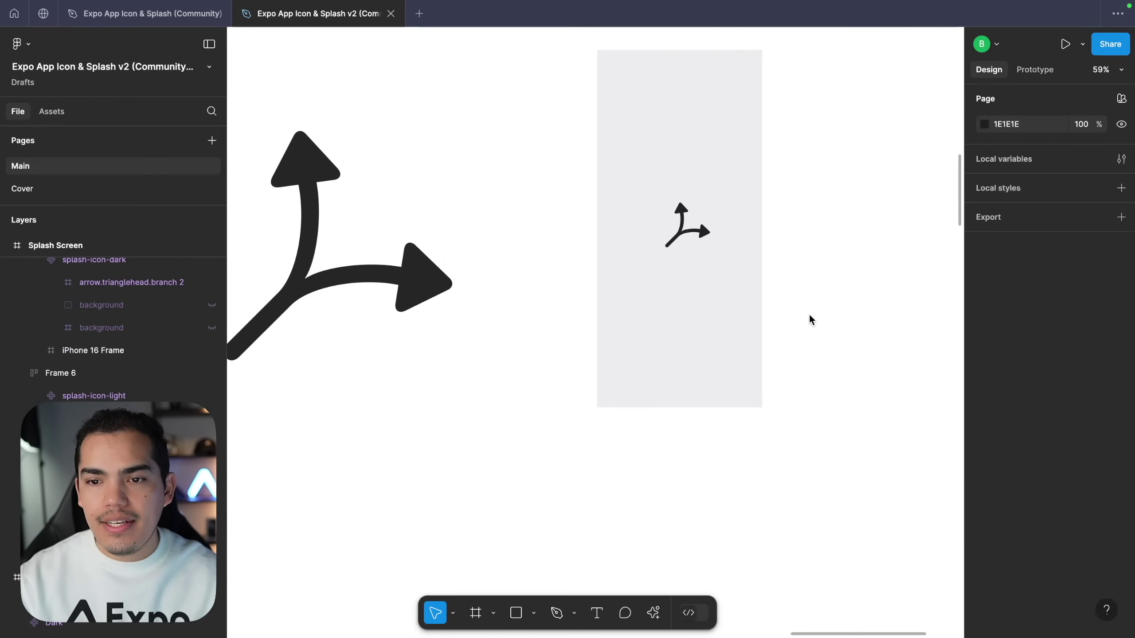
pyautogui.scroll(1, 810, 316)
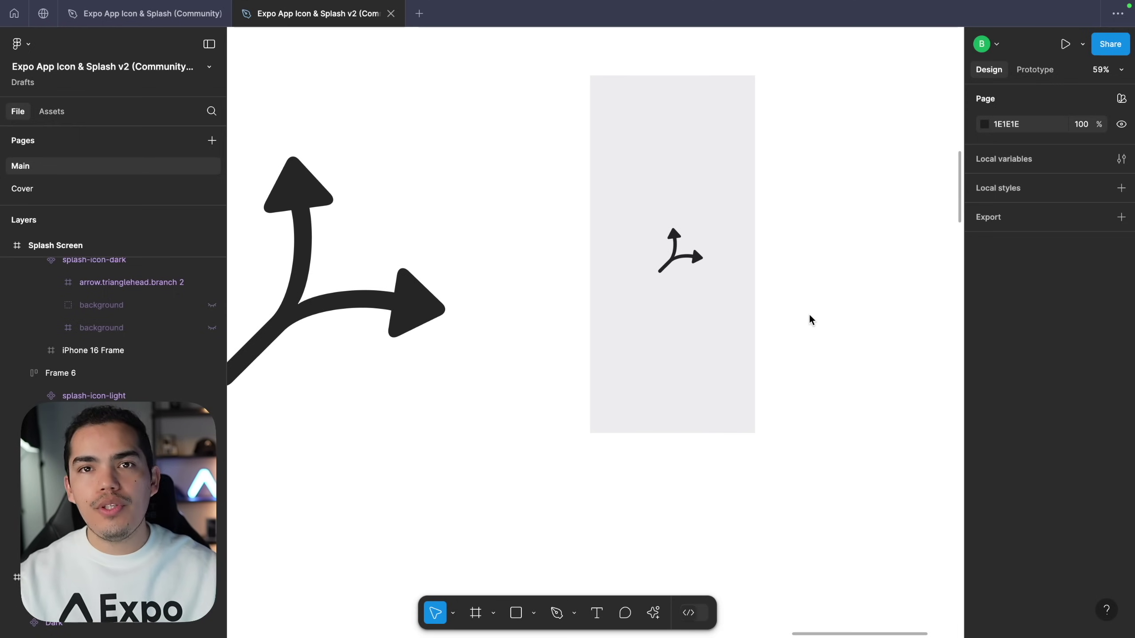
pyautogui.click(702, 326)
pyautogui.click(824, 321)
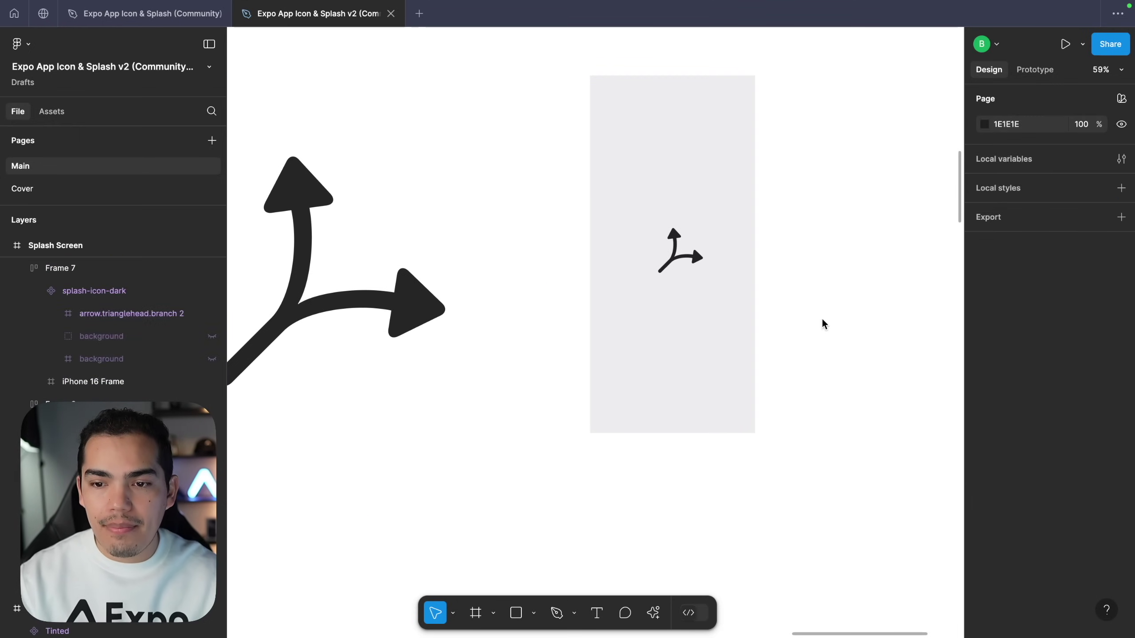
pyautogui.scroll(-5, 829, 307)
pyautogui.scroll(3, 830, 307)
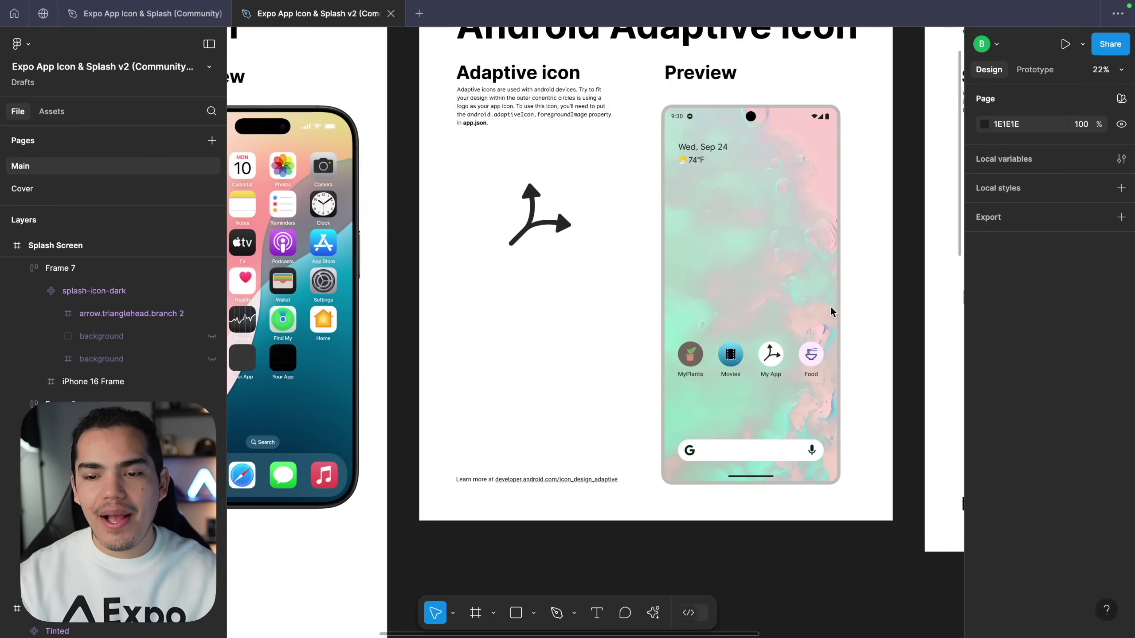
# Step: Hide the App Icon Grid on the Light iOS icon
pyautogui.hscroll(-10, 830, 308)
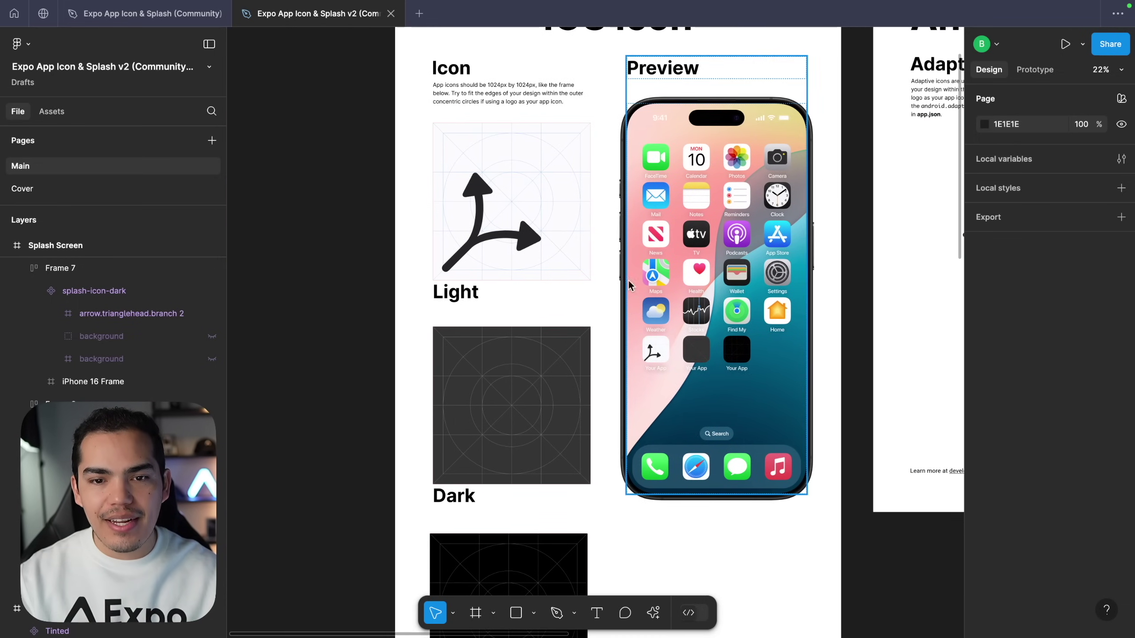
pyautogui.click(534, 171)
pyautogui.scroll(3, 534, 172)
pyautogui.scroll(2, 511, 365)
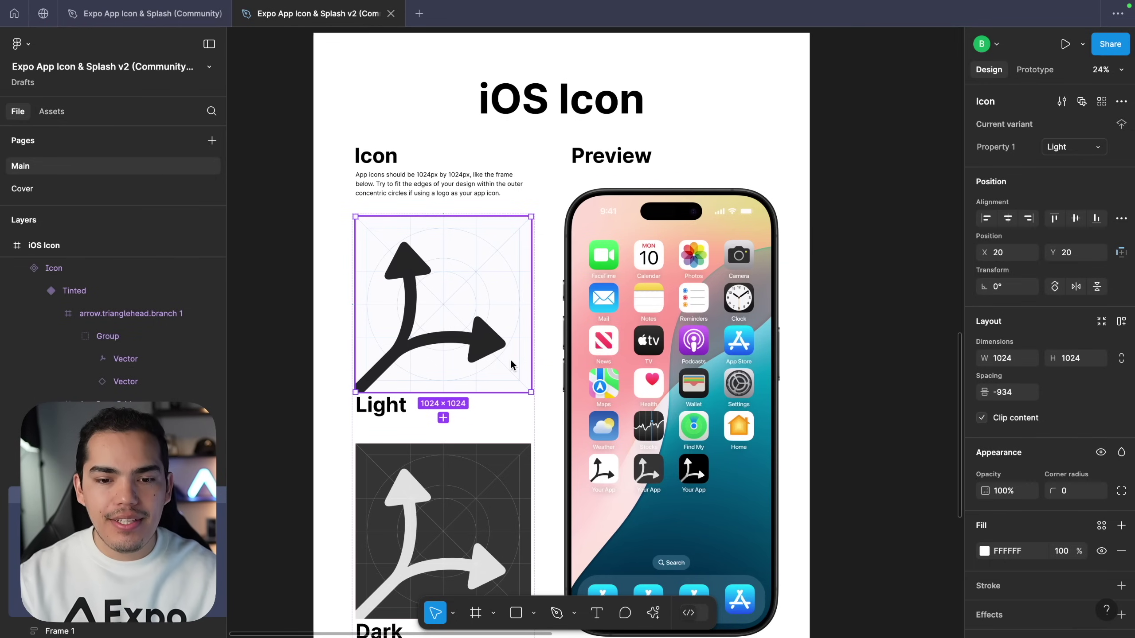
pyautogui.scroll(-5, 173, 380)
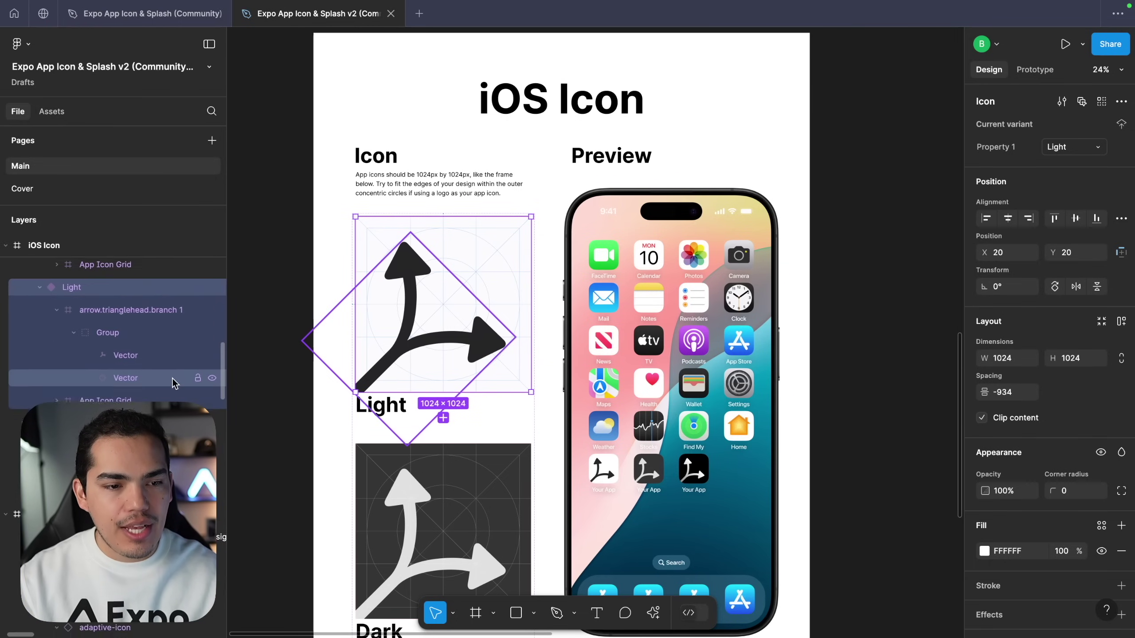
pyautogui.scroll(-2, 174, 382)
pyautogui.click(212, 371)
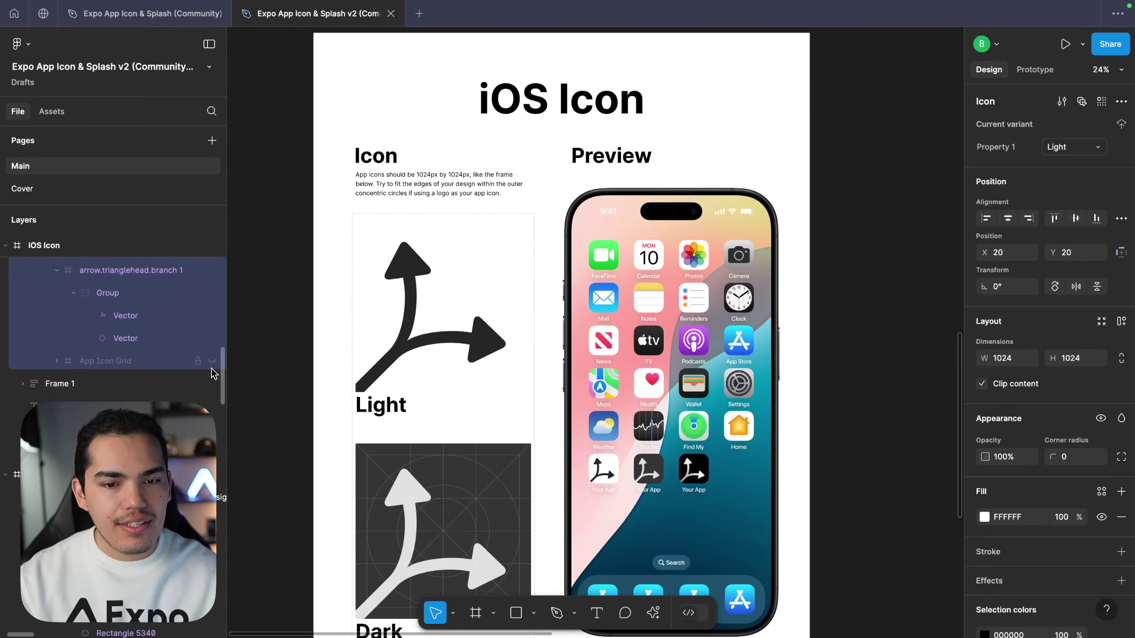
# Step: Hide the Dark icon's grid and select the Light, Dark and Tinted variants together
pyautogui.scroll(-8, 503, 463)
pyautogui.click(484, 227)
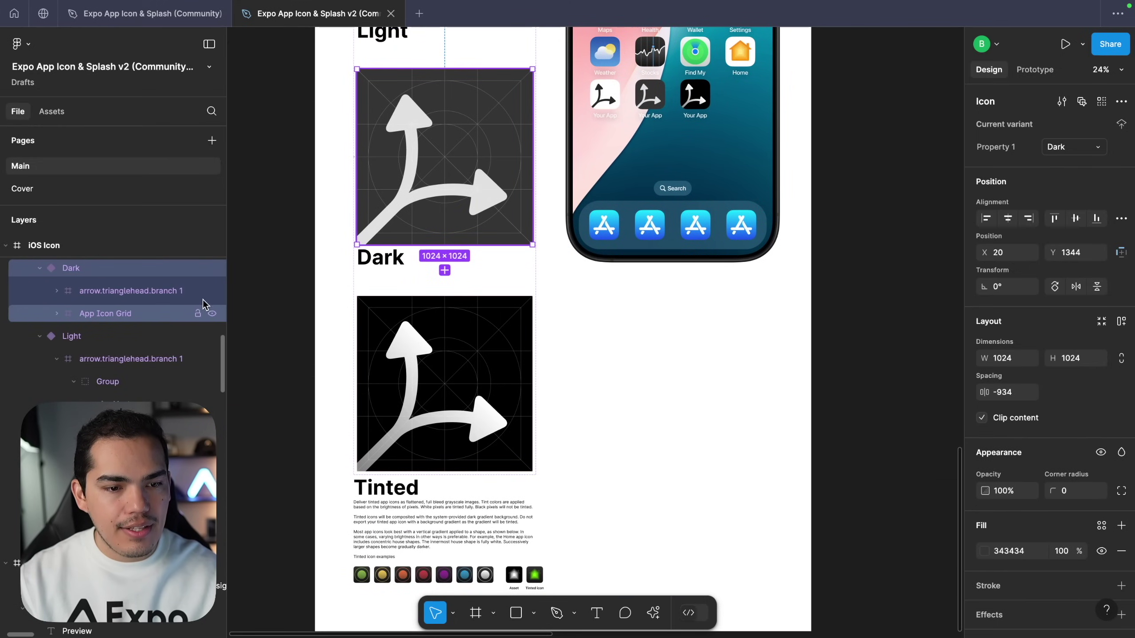
pyautogui.click(212, 314)
pyautogui.scroll(5, 473, 313)
pyautogui.click(465, 214)
pyautogui.hotkey('ctrl', 'a')
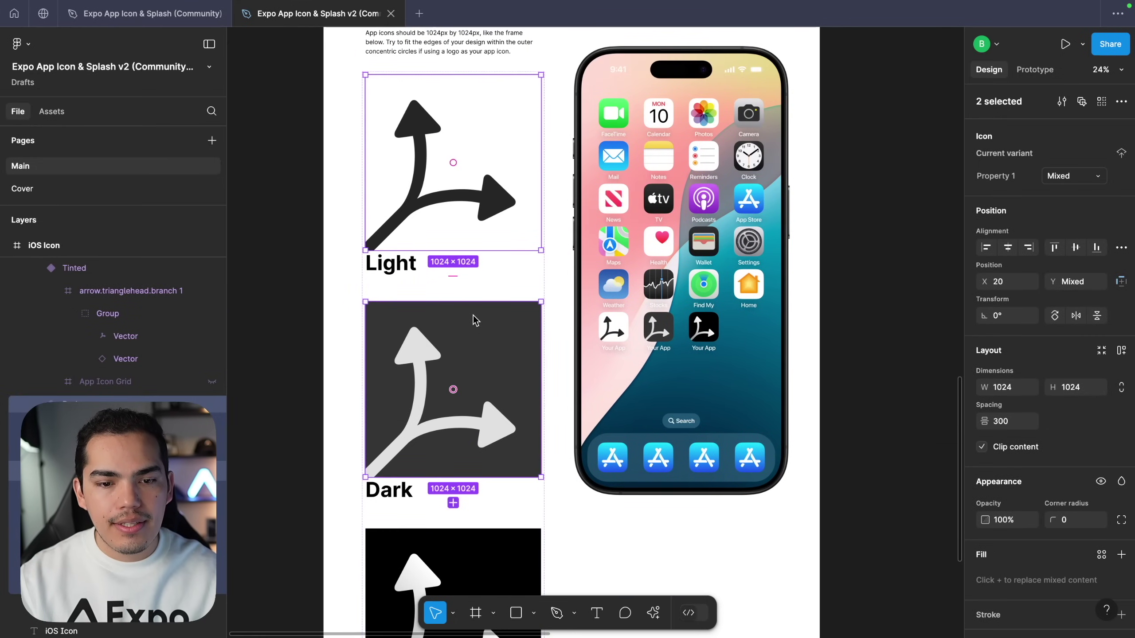
pyautogui.scroll(-5, 473, 315)
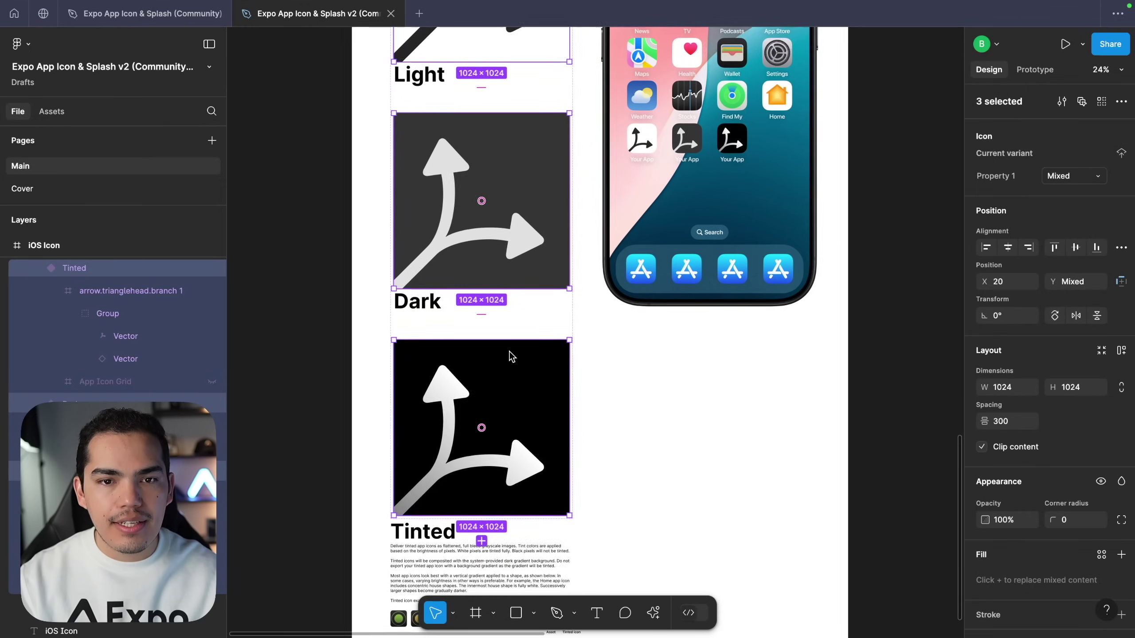
pyautogui.scroll(5, 510, 355)
pyautogui.scroll(-5, 509, 355)
pyautogui.scroll(-6, 1132, 448)
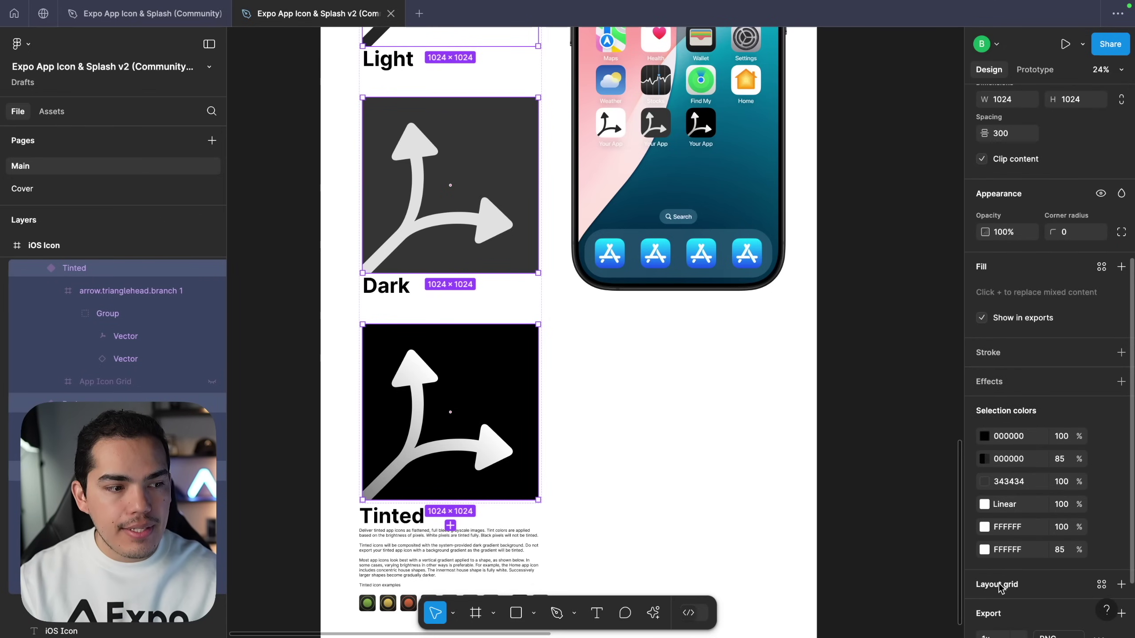
# Step: Add a PNG export setting and export the three icon layers
pyautogui.click(999, 588)
pyautogui.scroll(-2, 1010, 577)
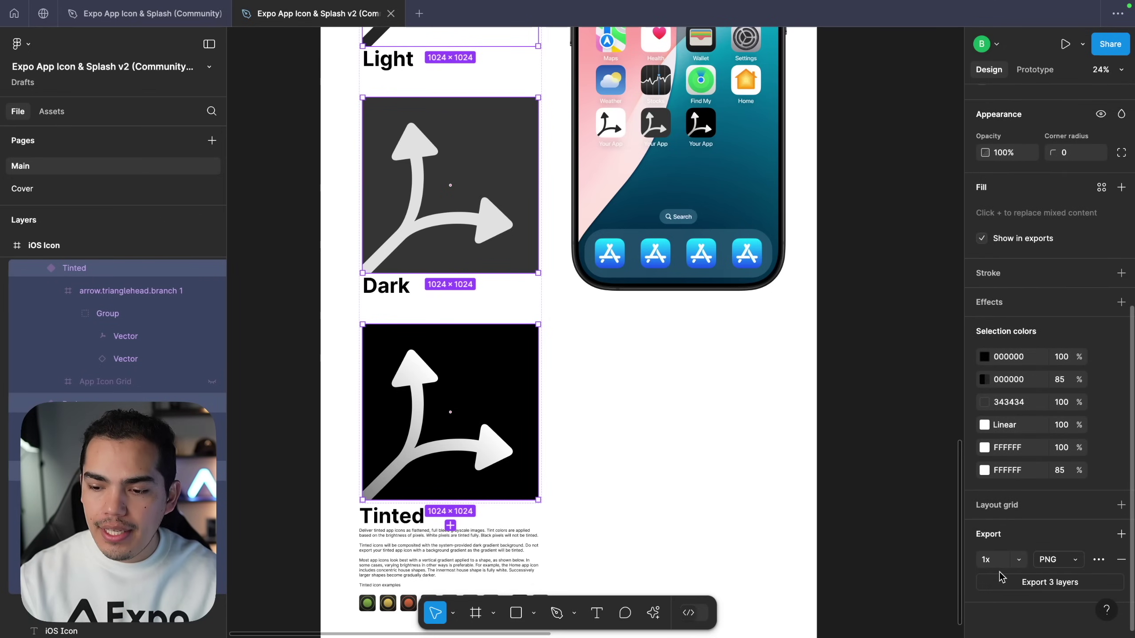
pyautogui.click(1050, 582)
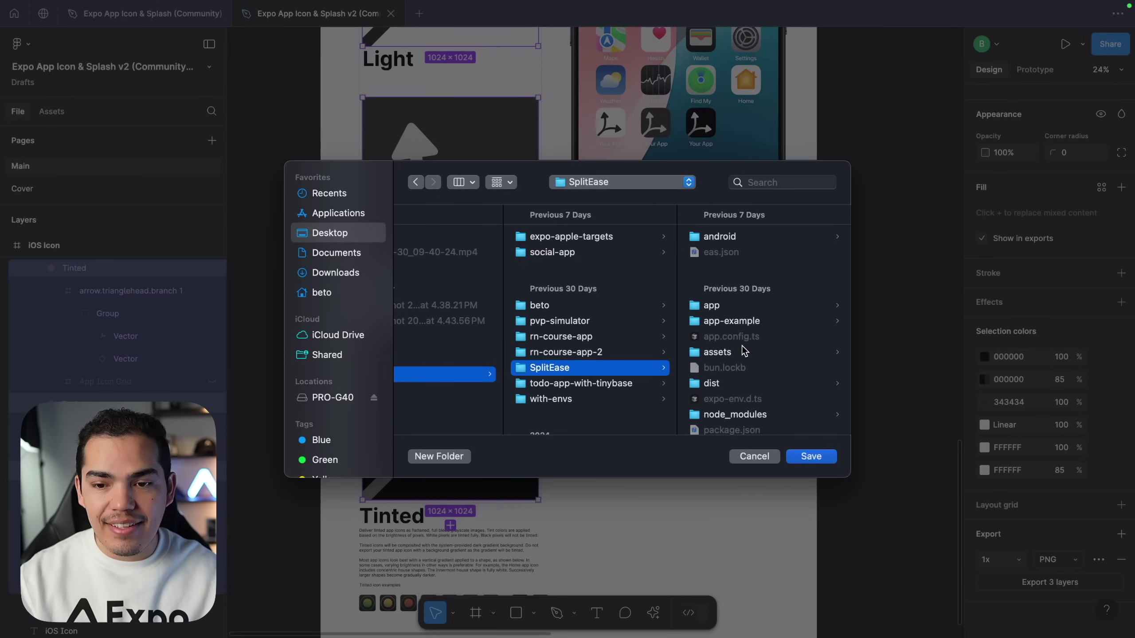
# Step: Save the PNGs into a new 'icons' folder inside SplitEase/assets
pyautogui.click(718, 352)
pyautogui.click(719, 253)
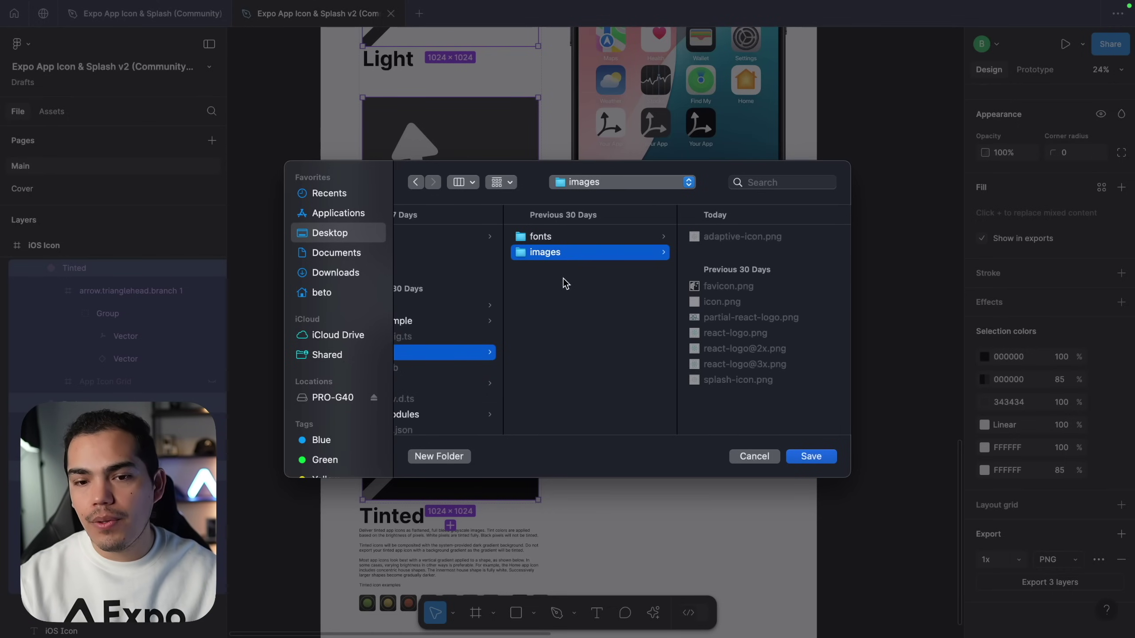
pyautogui.click(560, 286)
pyautogui.press('super+shift+n')
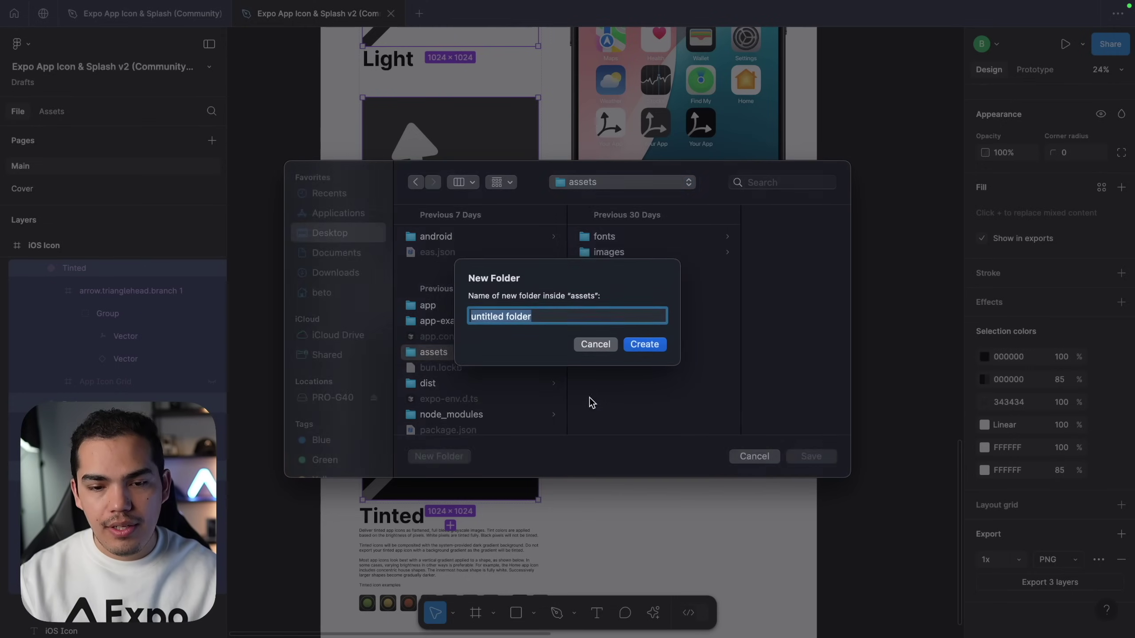
pyautogui.write('icons')
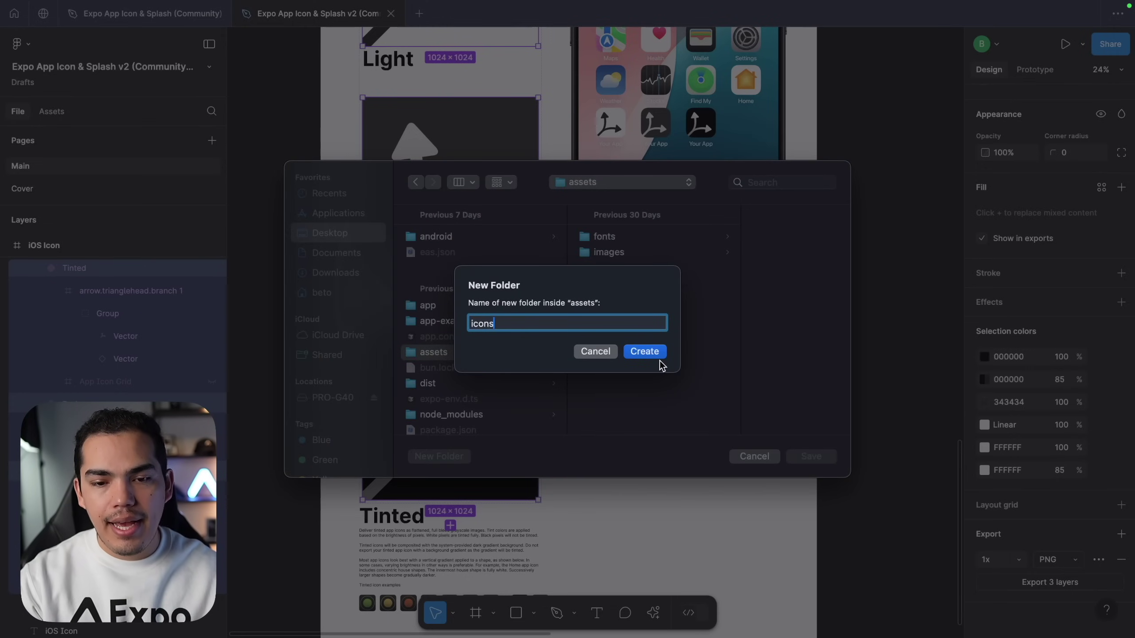
pyautogui.click(660, 360)
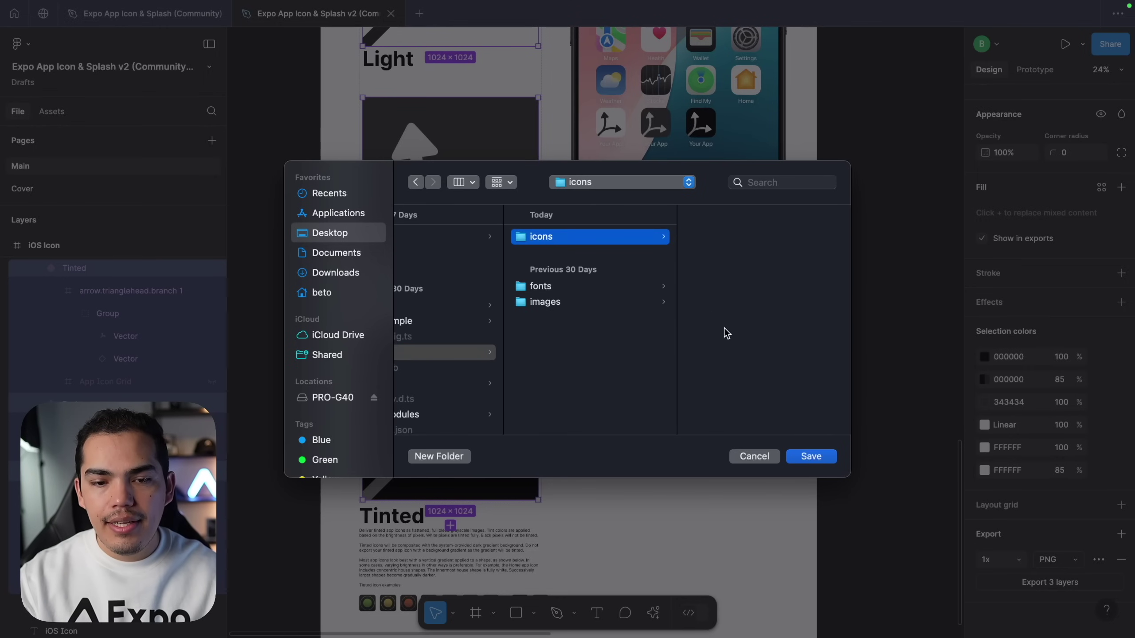
pyautogui.click(812, 457)
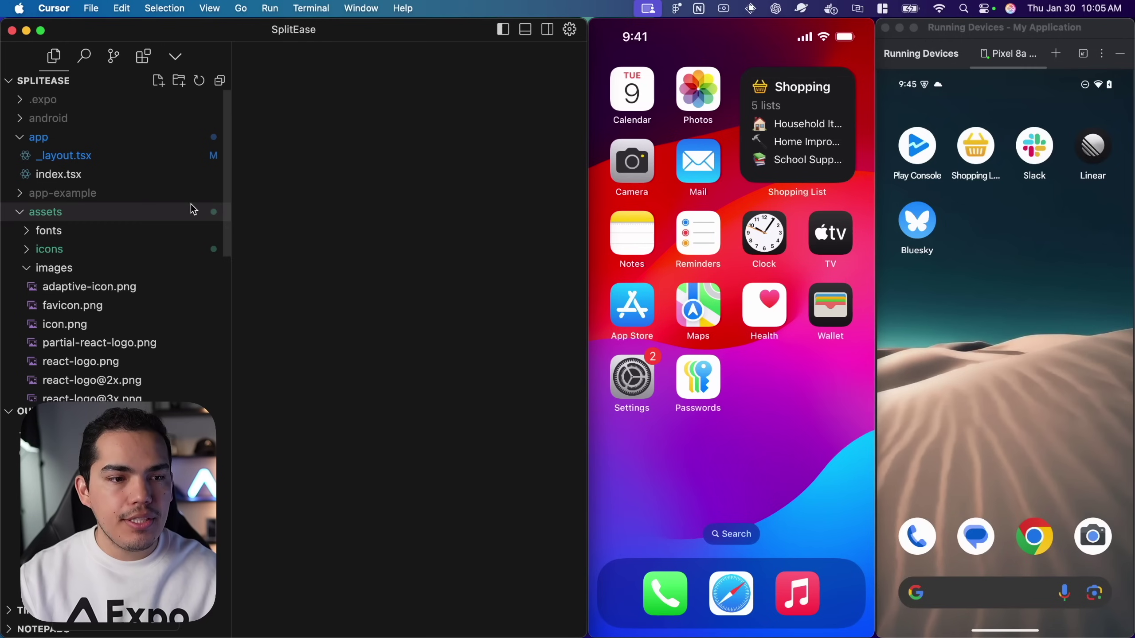
# Step: Expand assets/icons and preview the exported Dark, Light and Tinted icon PNGs
pyautogui.click(149, 199)
pyautogui.scroll(-1, 148, 201)
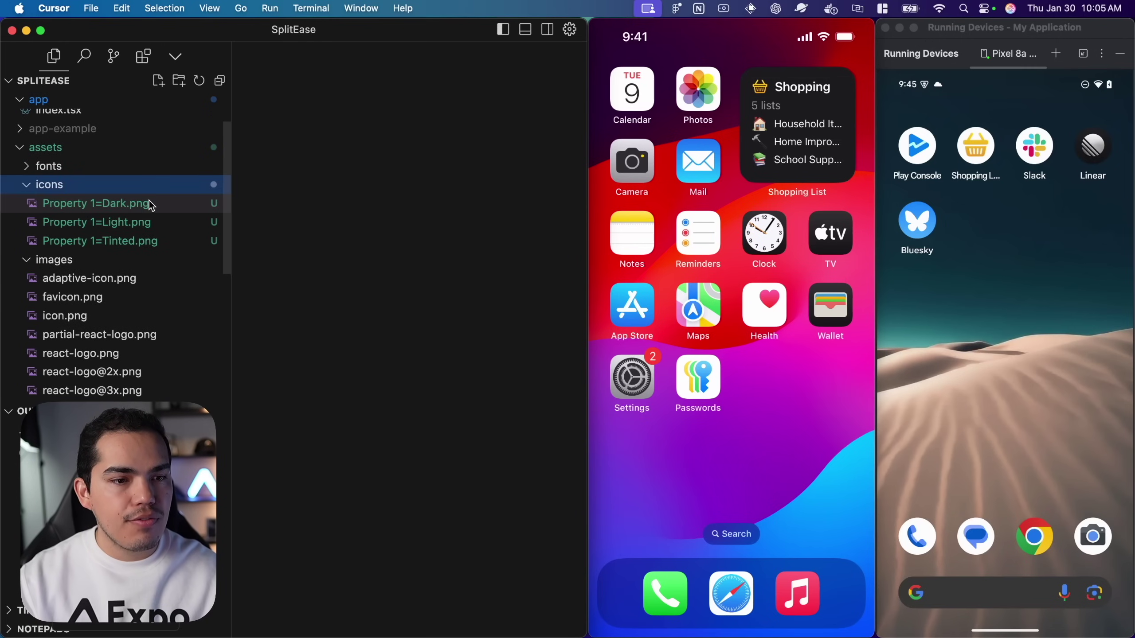
pyautogui.click(163, 203)
pyautogui.click(159, 222)
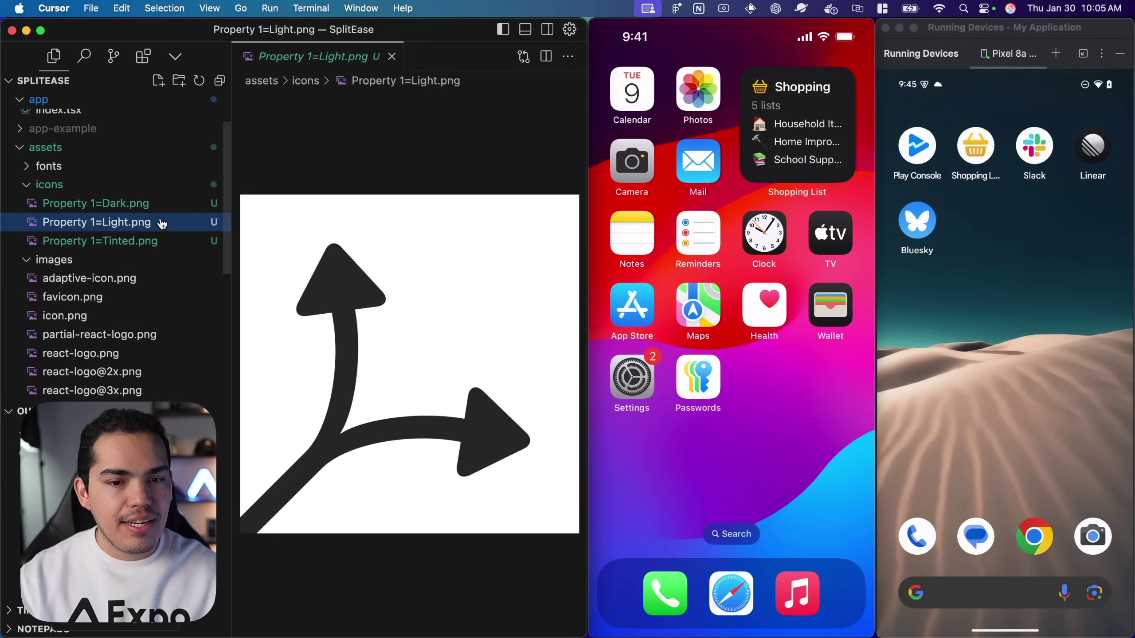
pyautogui.click(155, 241)
pyautogui.click(153, 223)
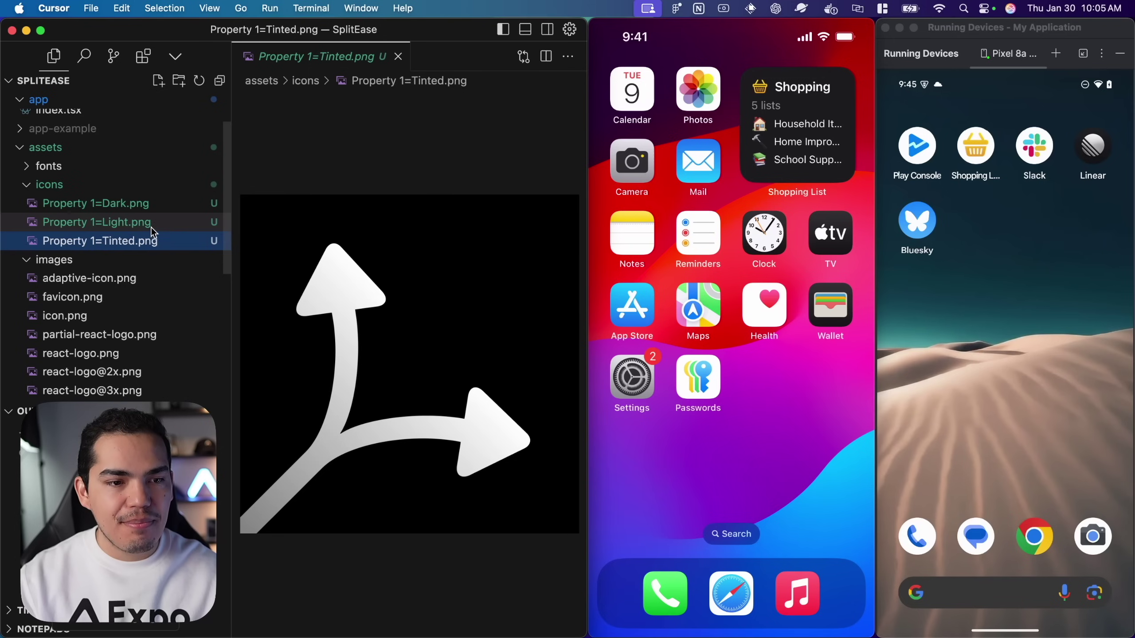
pyautogui.click(152, 206)
# Step: Rename the icon files to ios-dark.png, ios-light.png and ios-tinted.png
pyautogui.press('Return')
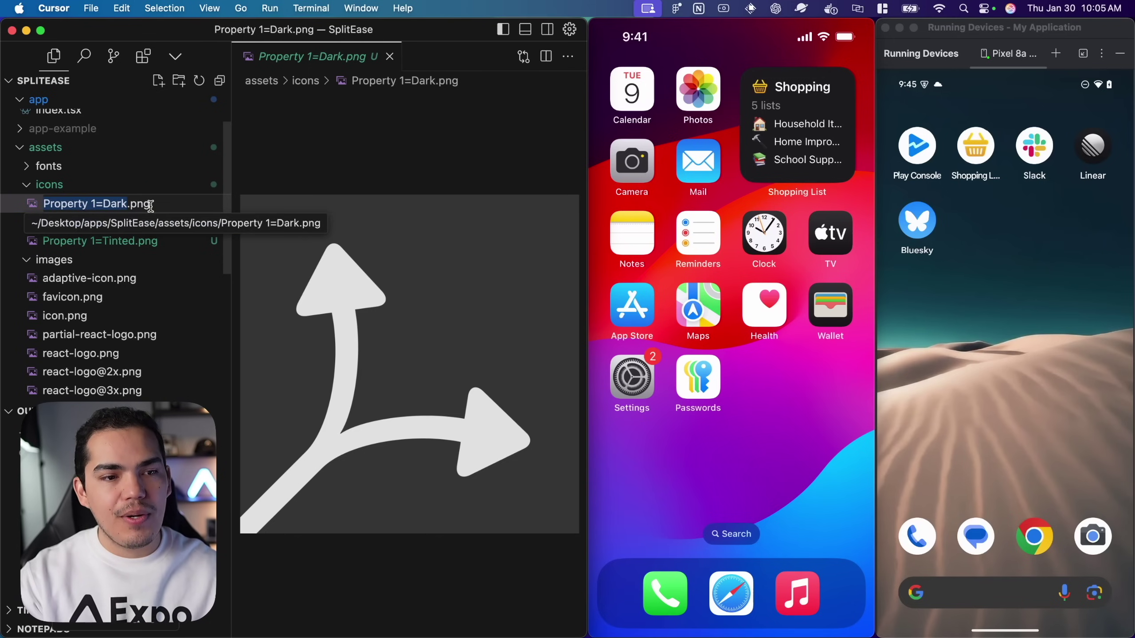
pyautogui.write('ios-dark')
pyautogui.press('Return')
pyautogui.press('Down')
pyautogui.press('Return')
pyautogui.write('ios-light')
pyautogui.press('Return')
pyautogui.click(155, 240)
pyautogui.press('Return')
pyautogui.write('ios-tinted')
pyautogui.press('Return')
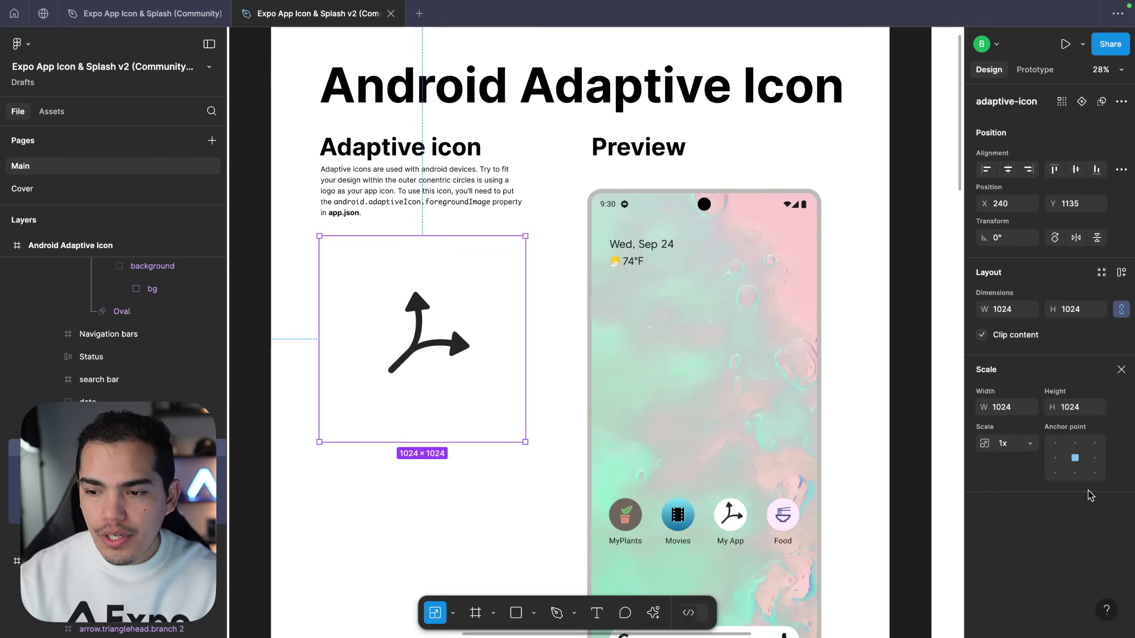
# Step: Export the Android adaptive icon as adaptive-icon.png into the icons folder
pyautogui.press('v')
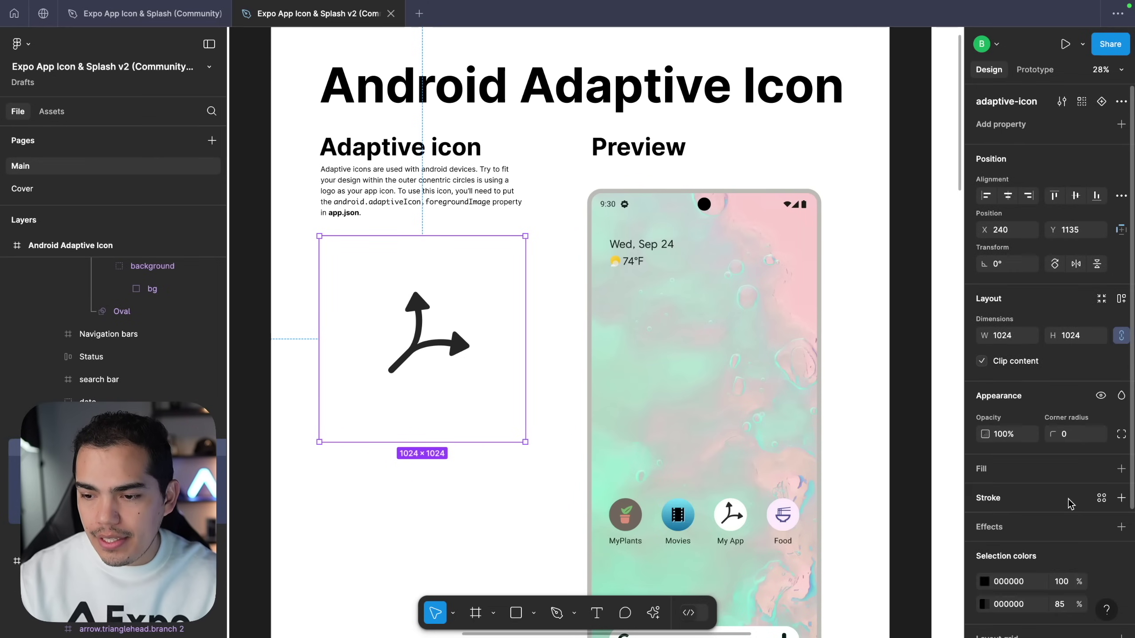
pyautogui.scroll(-3, 996, 577)
pyautogui.scroll(-3, 997, 577)
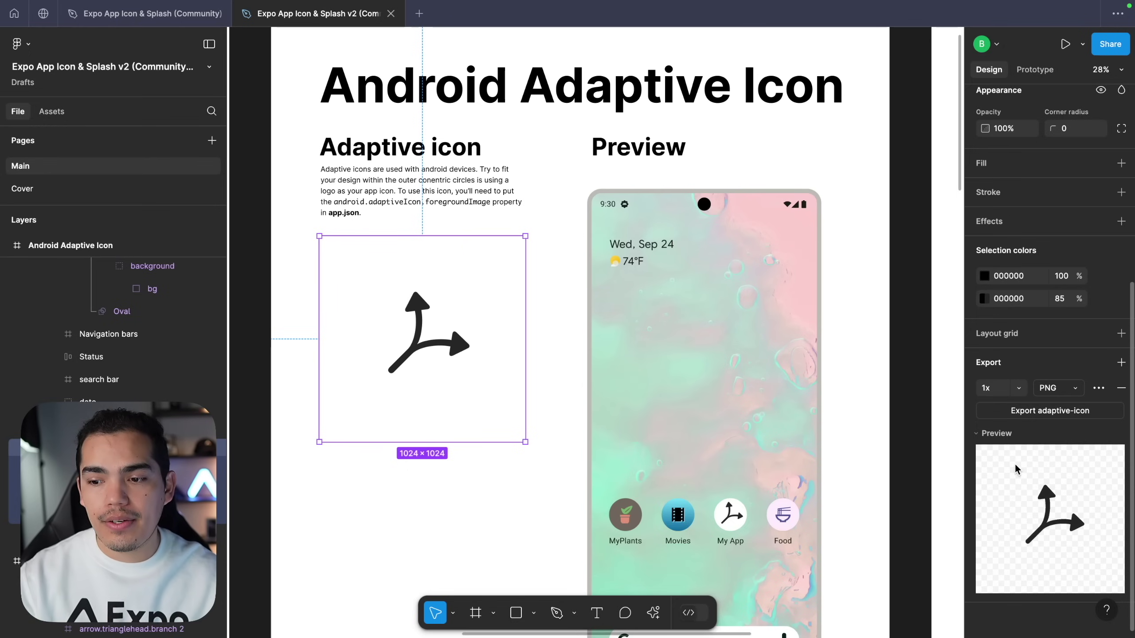
pyautogui.click(1027, 411)
pyautogui.press('Left')
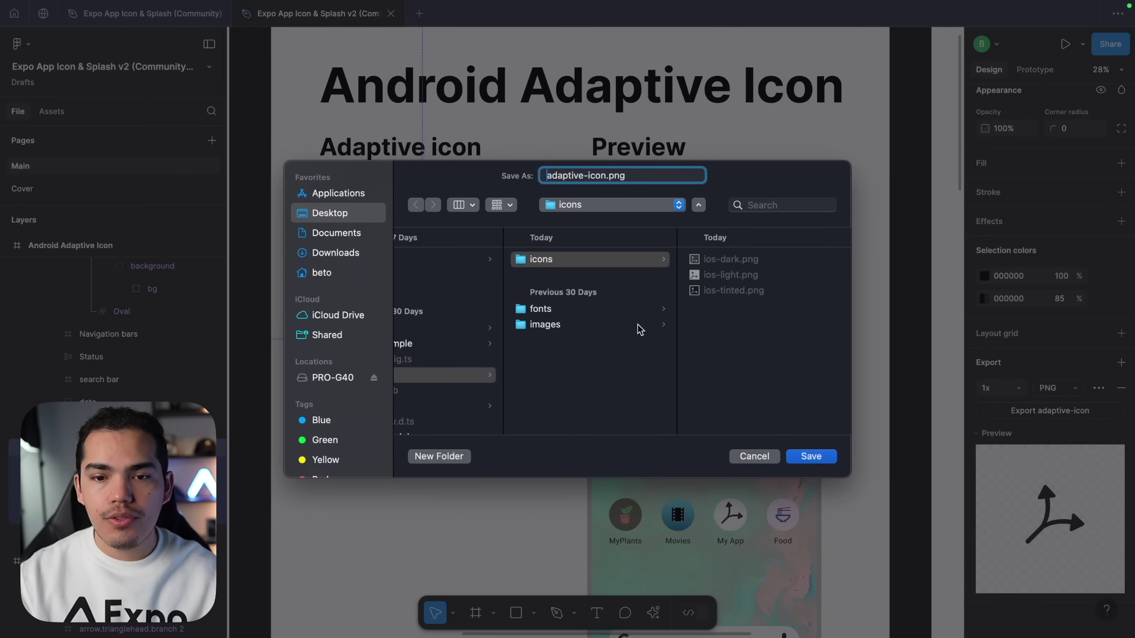
pyautogui.click(805, 457)
pyautogui.hscroll(10, 559, 395)
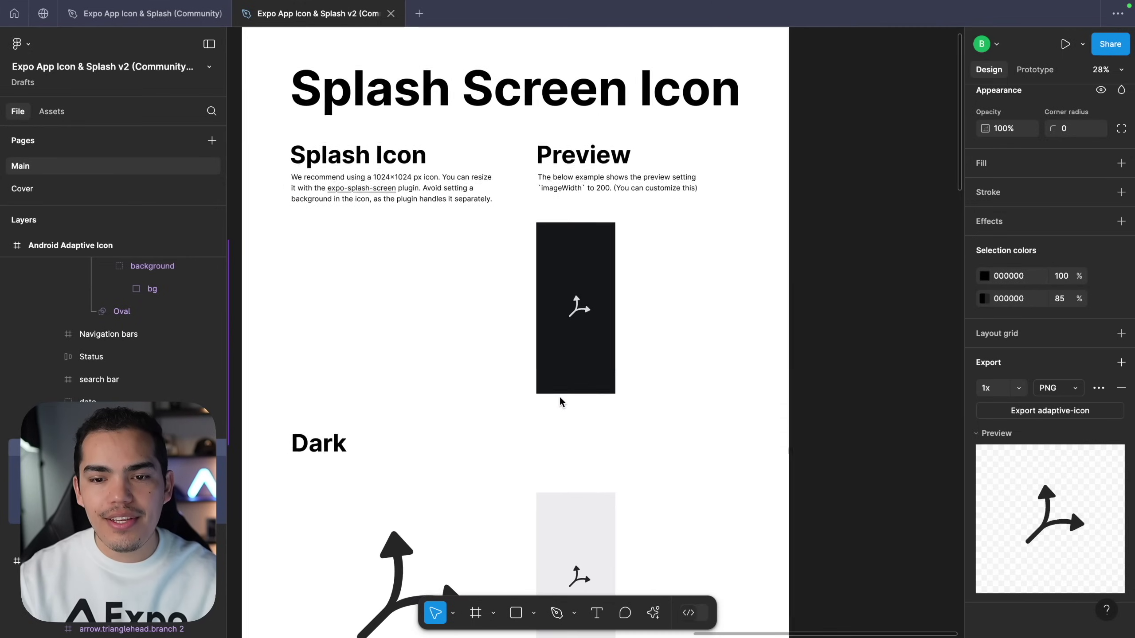
pyautogui.click(560, 401)
# Step: Export the light splash icon as splash-icon-light.png into the icons folder
pyautogui.scroll(-2, 525, 339)
pyautogui.hscroll(-1, 525, 340)
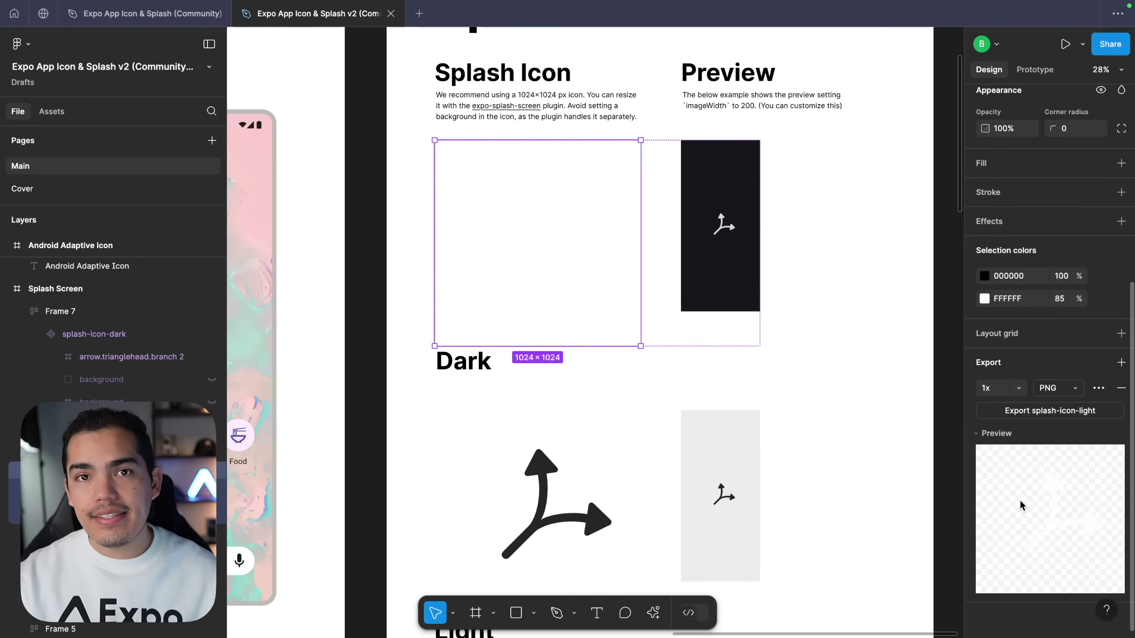
pyautogui.click(1040, 412)
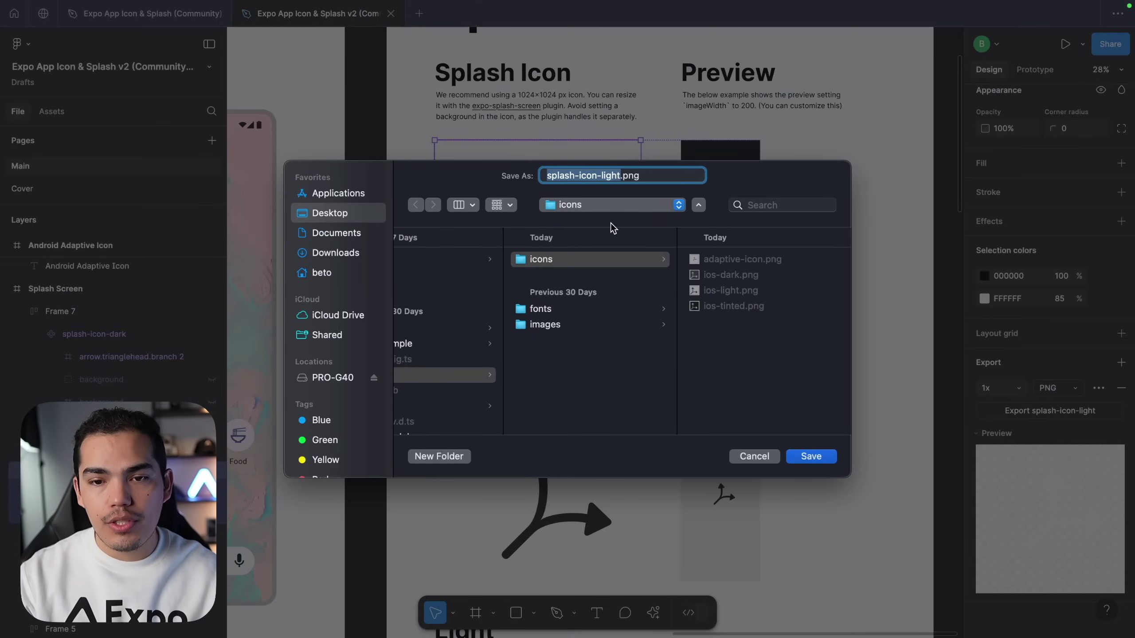
pyautogui.press('Return')
# Step: Add a PNG export to the dark splash frame and export splash-icon-dark.png
pyautogui.click(598, 431)
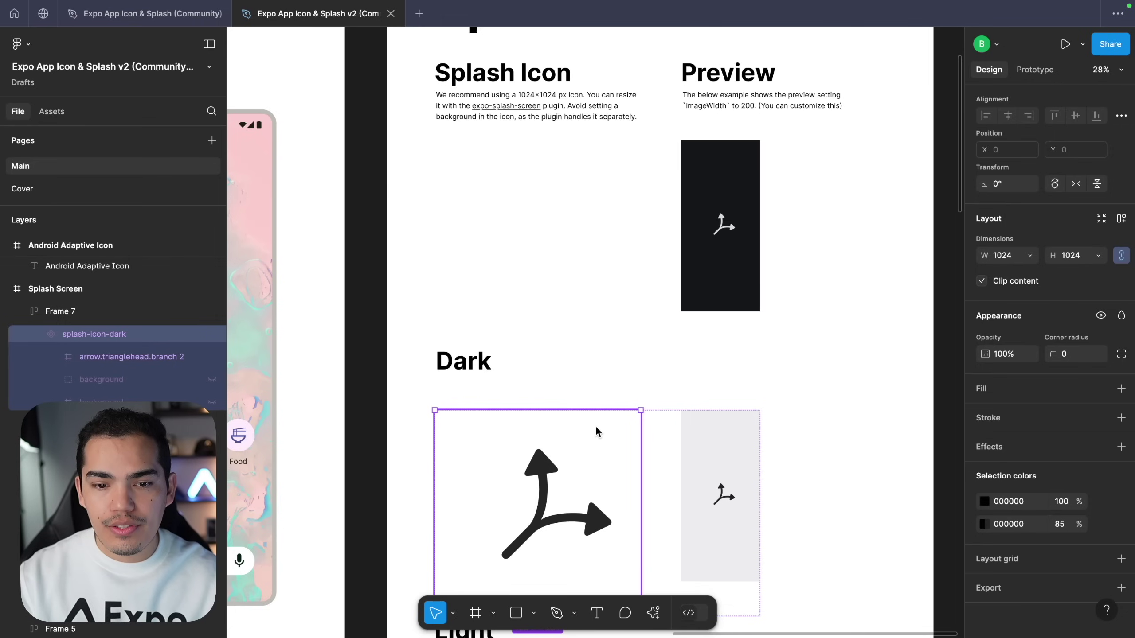
pyautogui.scroll(-4, 598, 426)
pyautogui.click(1006, 586)
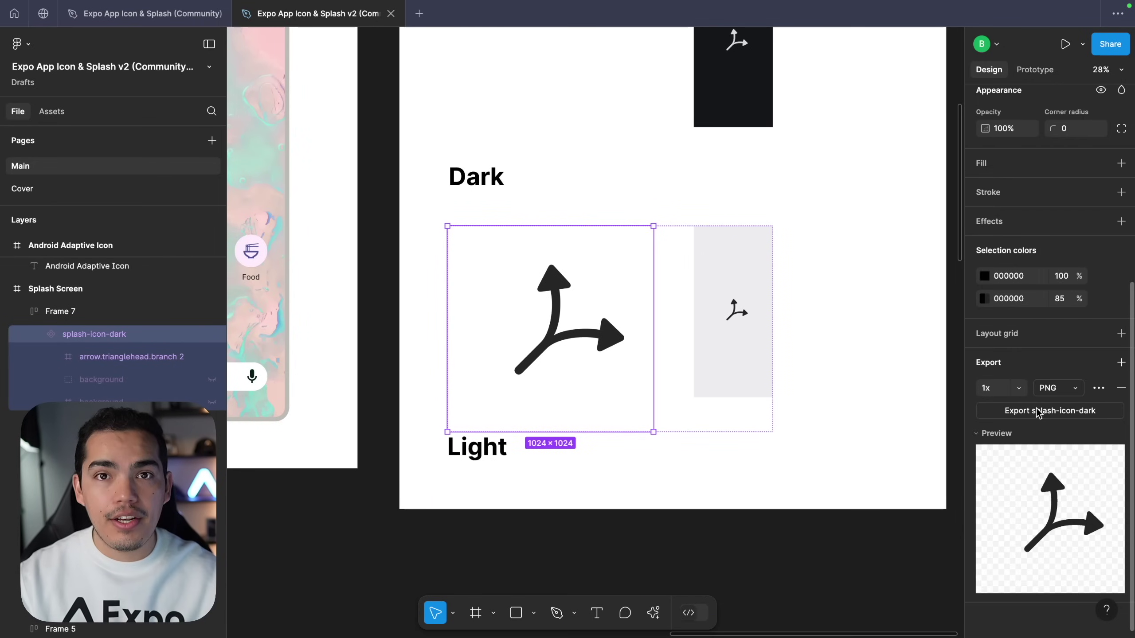
pyautogui.click(1037, 412)
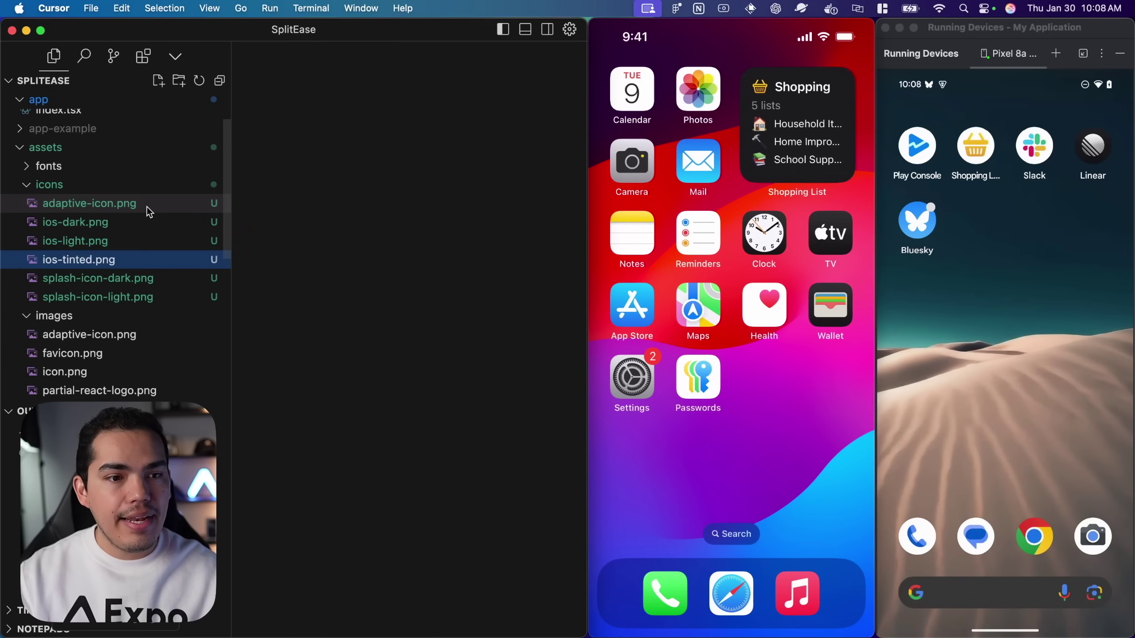
pyautogui.click(144, 205)
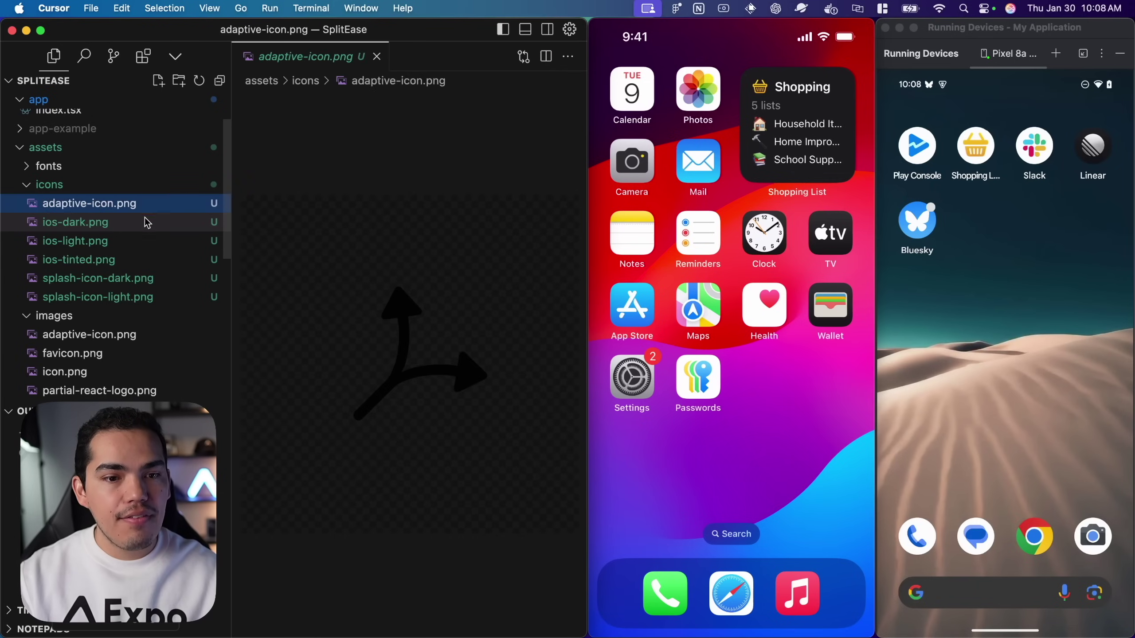
pyautogui.click(144, 223)
pyautogui.click(144, 241)
pyautogui.click(143, 260)
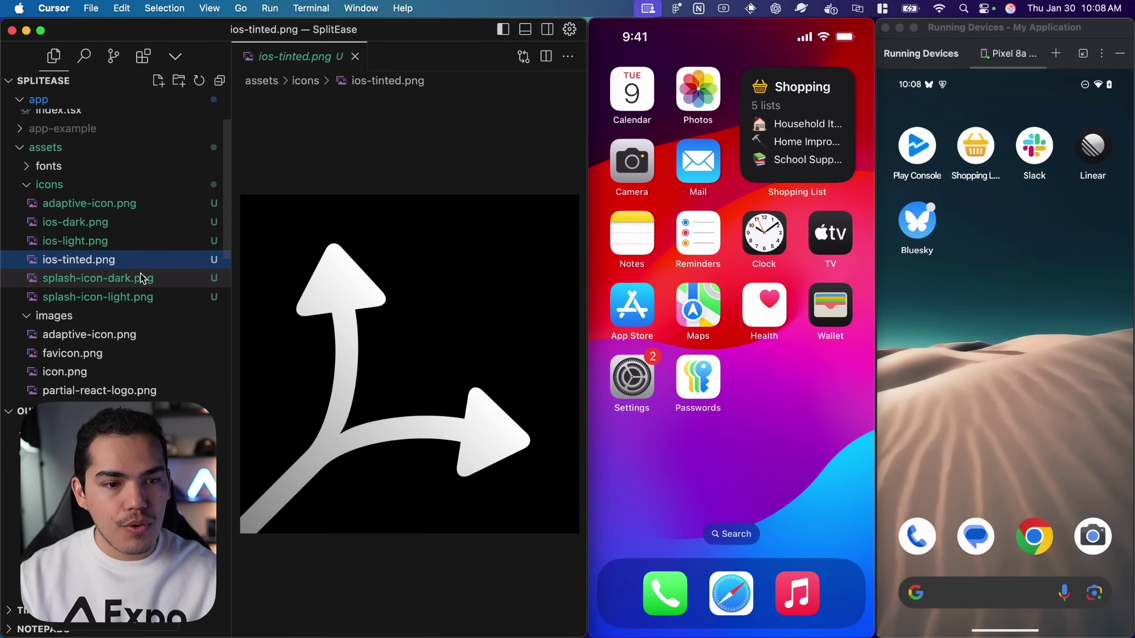
pyautogui.click(143, 278)
pyautogui.click(142, 297)
pyautogui.click(321, 171)
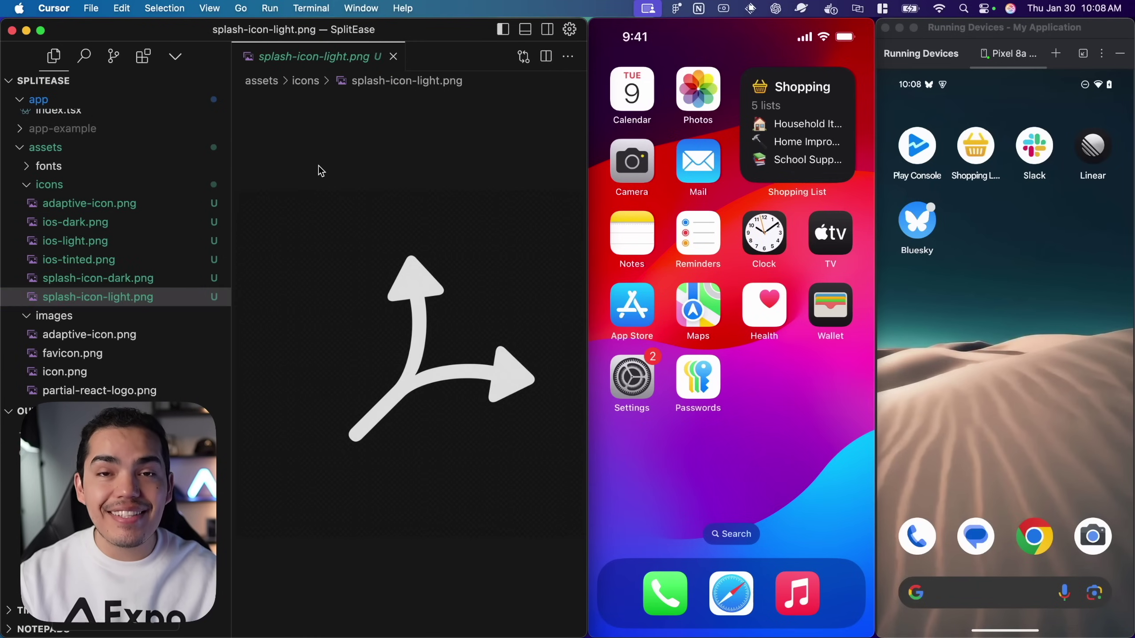
pyautogui.press('super+p')
pyautogui.write('ap')
pyautogui.press('Return')
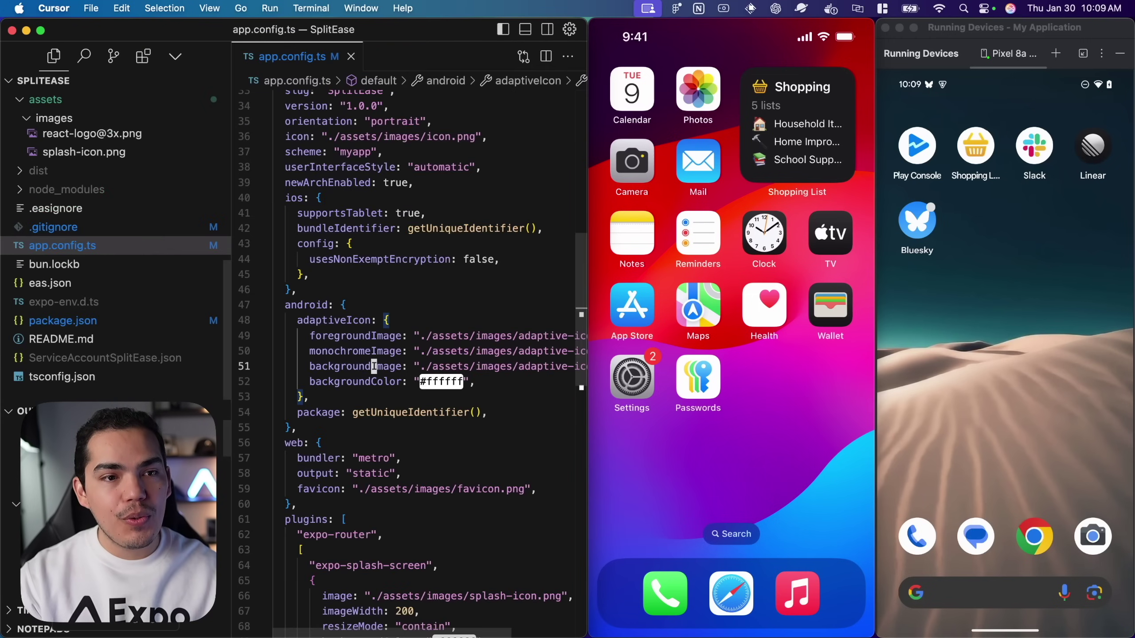
pyautogui.click(362, 280)
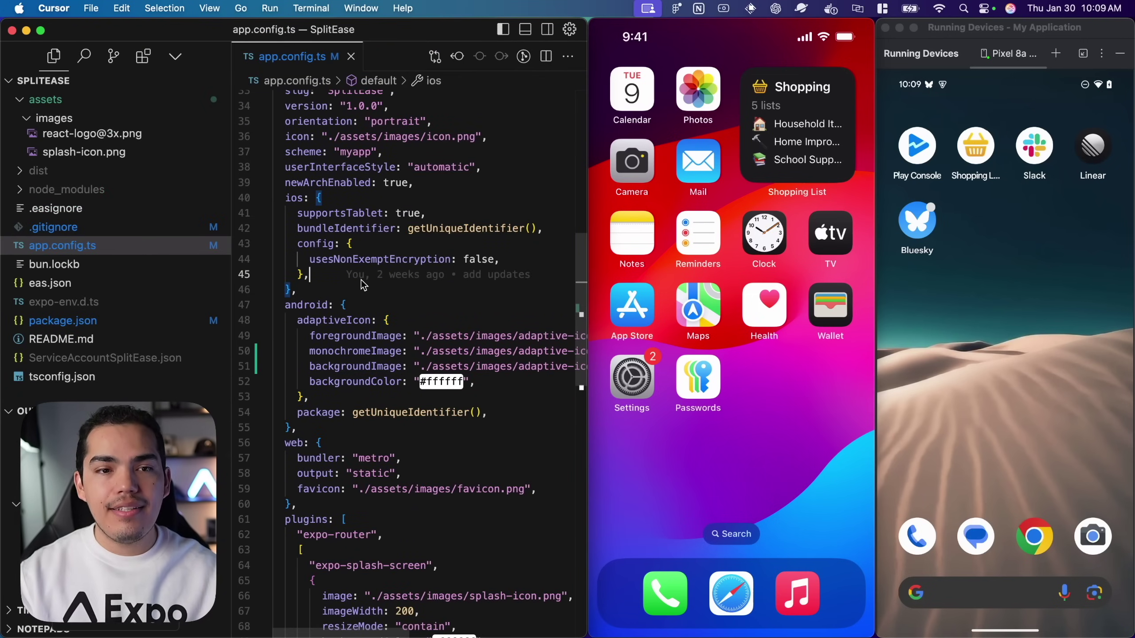
pyautogui.moveTo(363, 283)
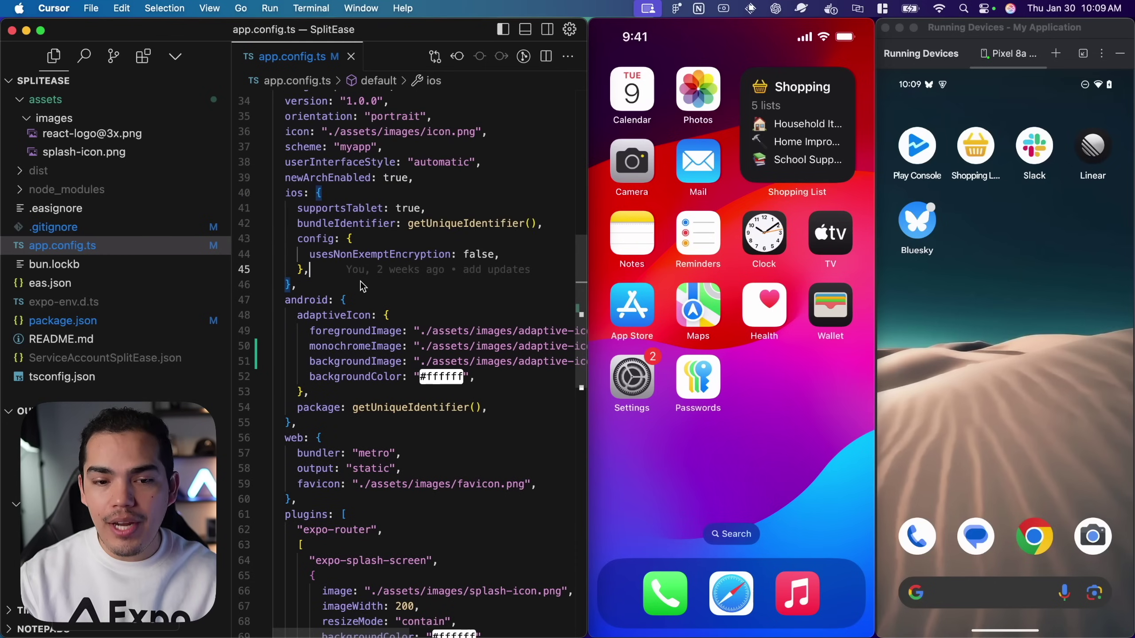
pyautogui.scroll(2, 363, 286)
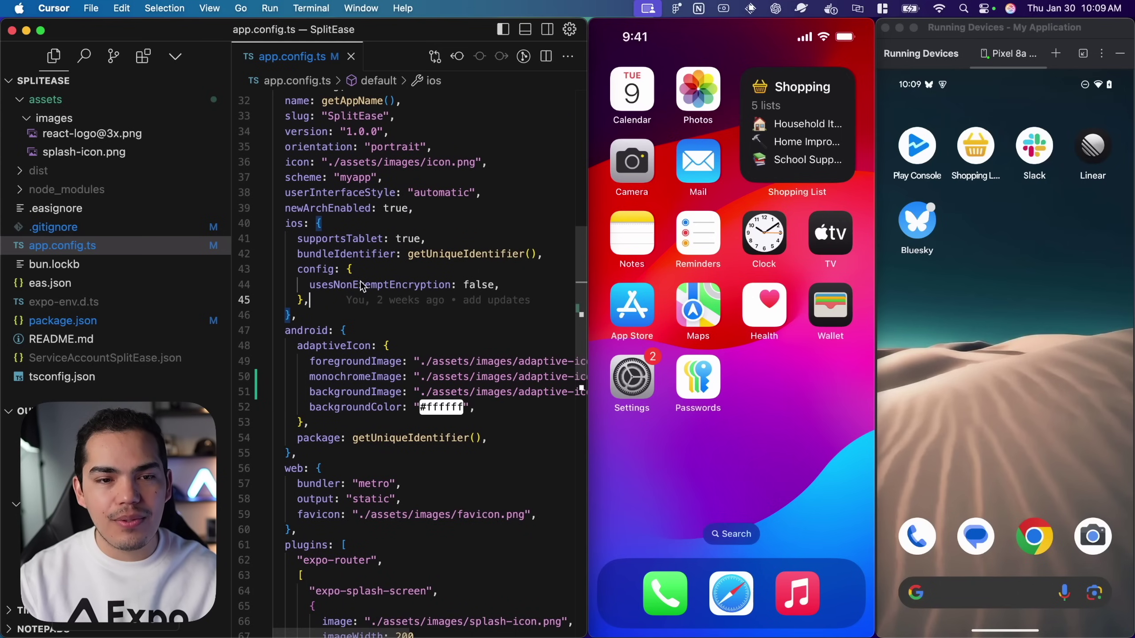
pyautogui.scroll(3, 363, 286)
pyautogui.click(298, 227)
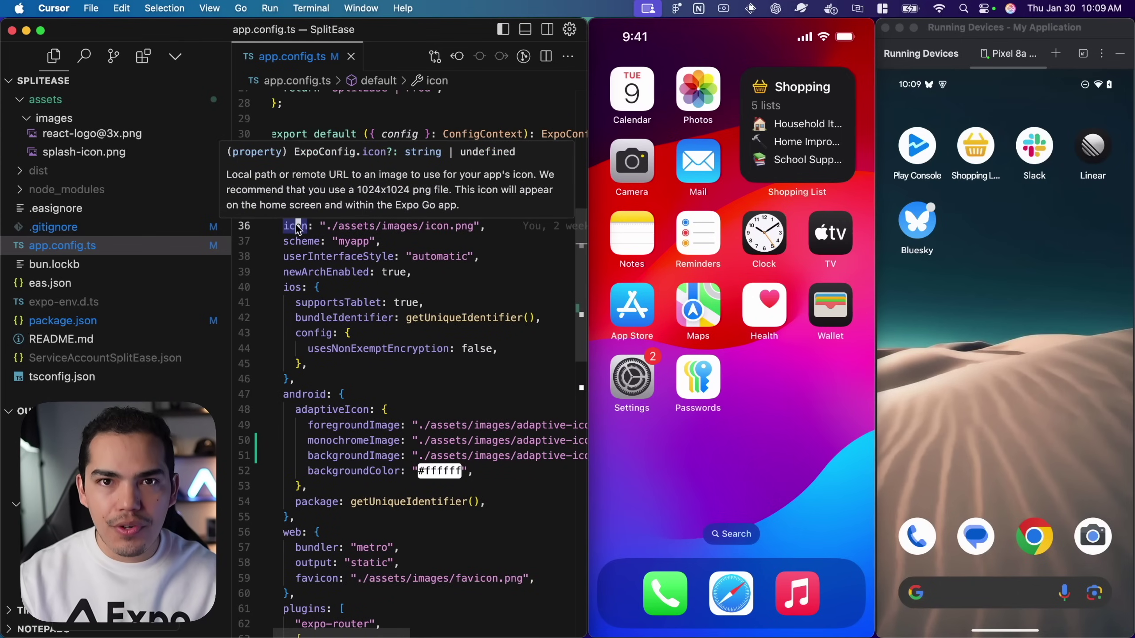
pyautogui.moveTo(481, 226); pyautogui.dragTo(286, 228)
pyautogui.scroll(-4, 286, 228)
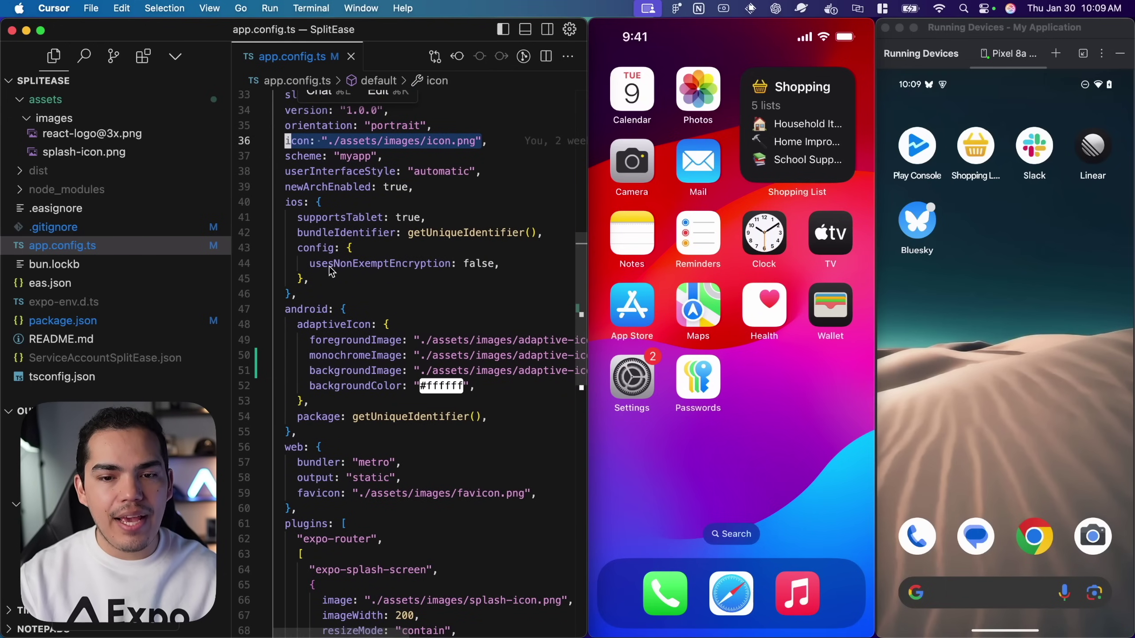
# Step: Add an iOS icon object whose dark entry points to ./assets/icons/ios-dark.png
pyautogui.click(331, 278)
pyautogui.press('Return')
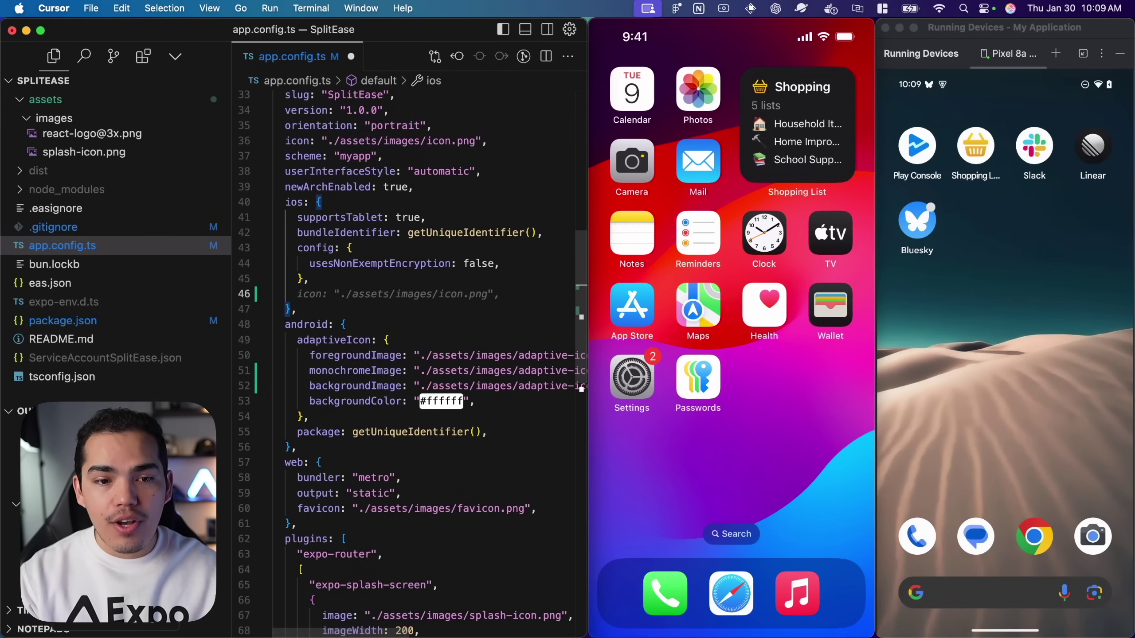
pyautogui.write('icon: ')
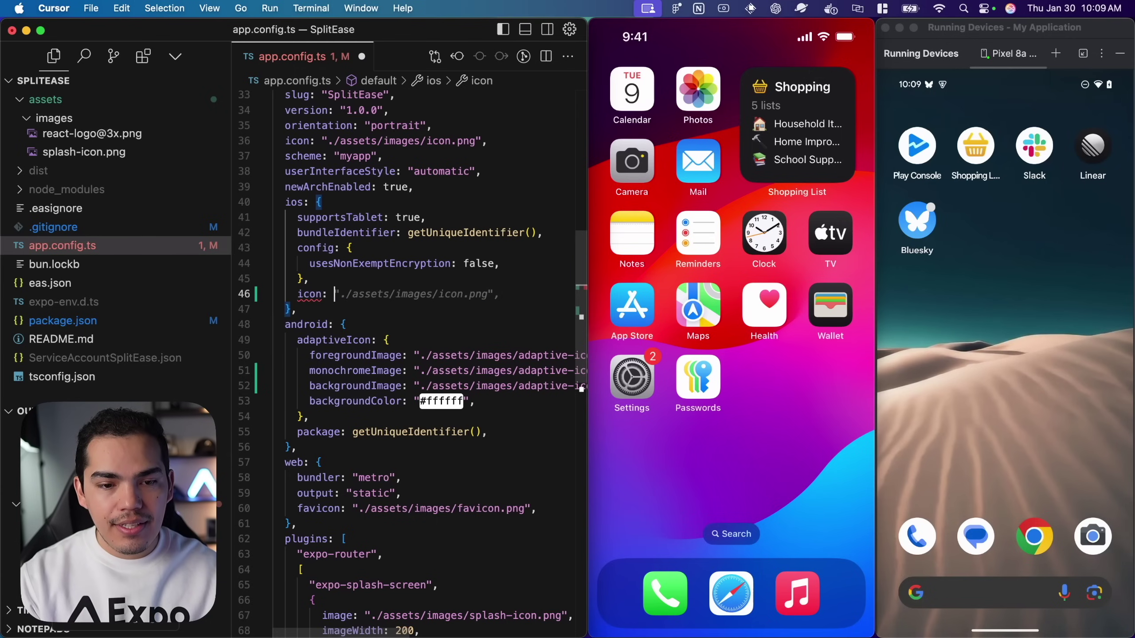
pyautogui.write('{')
pyautogui.press('Return')
pyautogui.hotkey('ctrl', 'space')
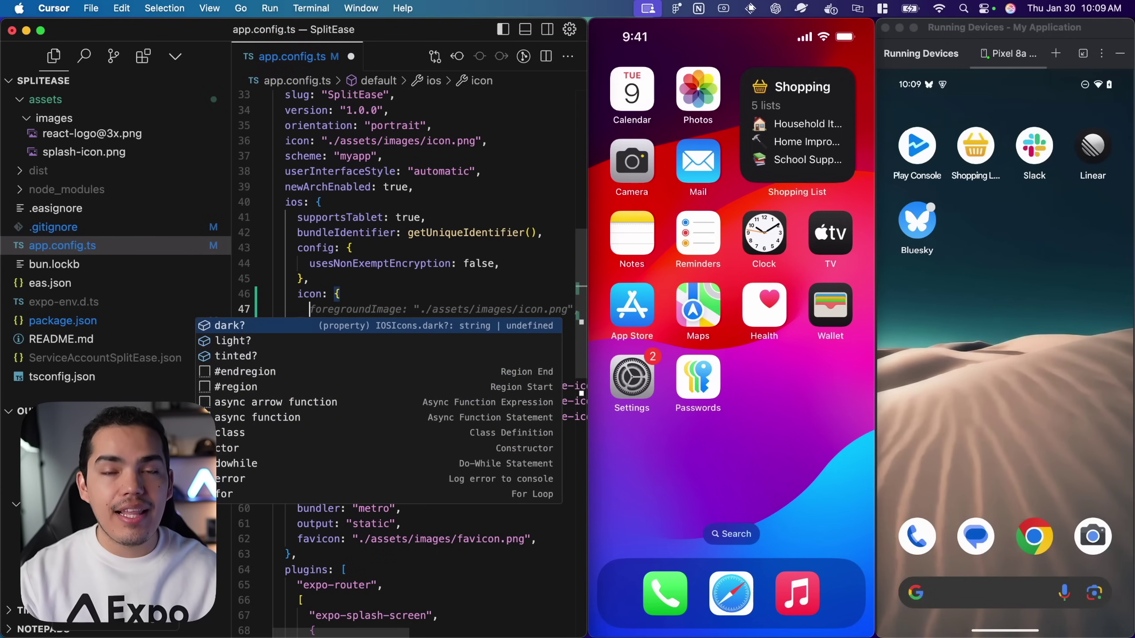
pyautogui.press('Return')
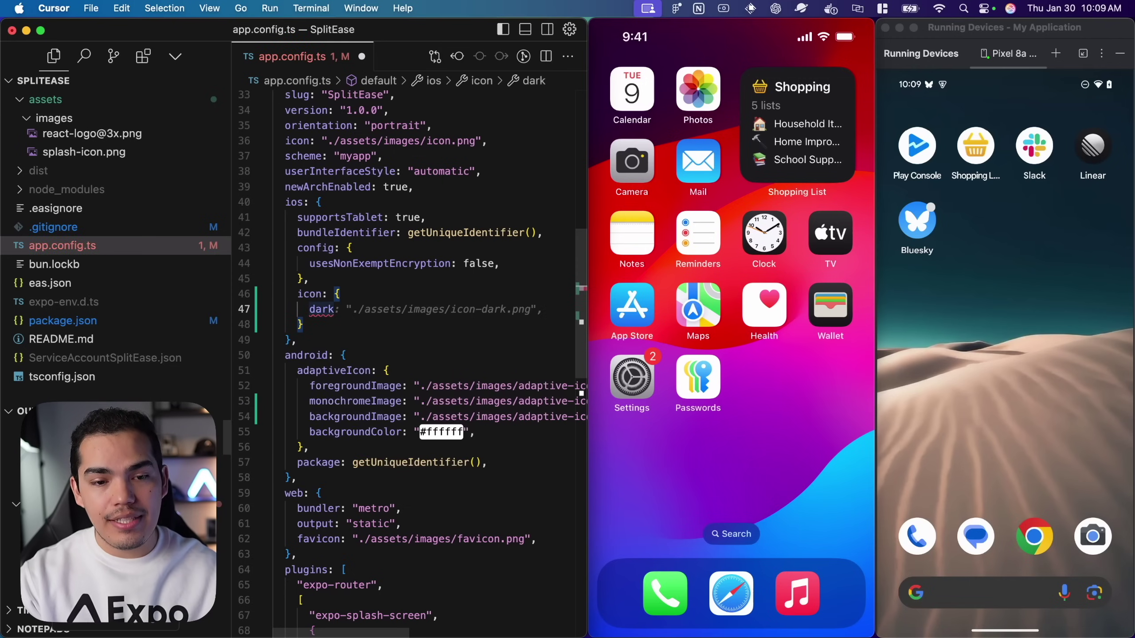
pyautogui.press('Tab')
pyautogui.doubleClick(430, 309)
pyautogui.write('i')
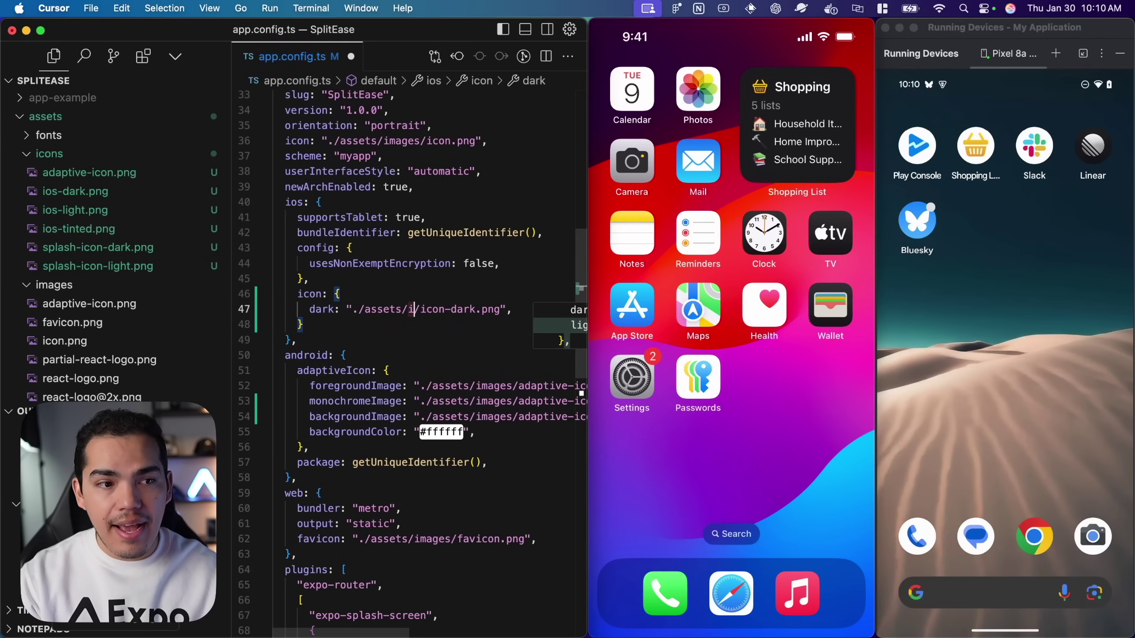
pyautogui.write('cons/ios')
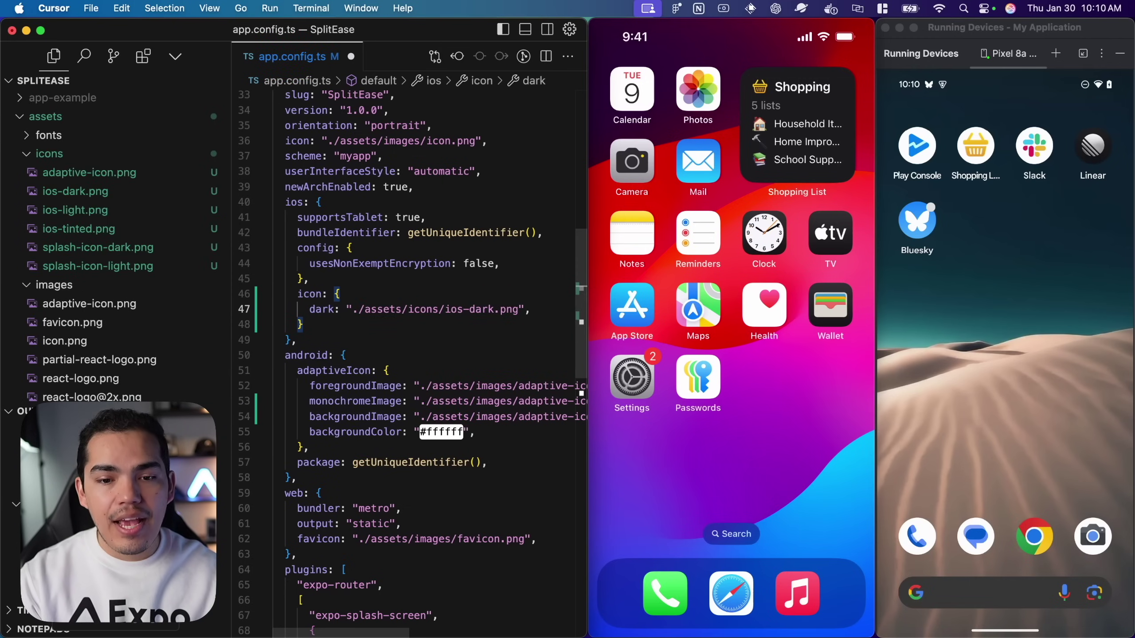
pyautogui.press('Tab')
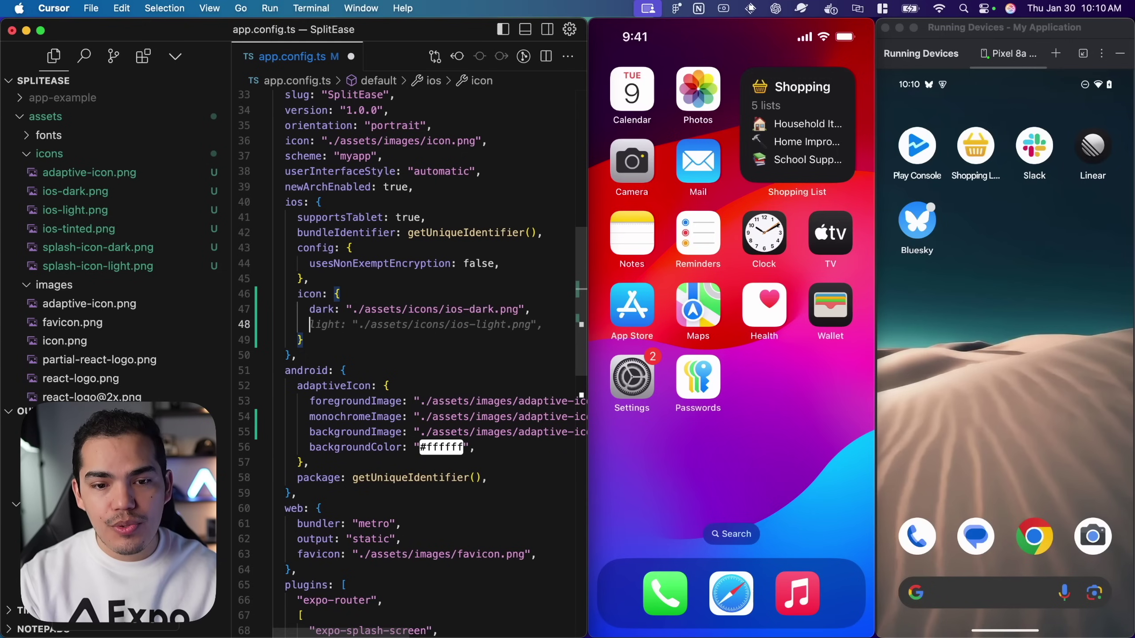
# Step: Add the light and tinted icon entries for ios-light.png and ios-tinted.png
pyautogui.press('Tab')
pyautogui.write('t')
pyautogui.press('Tab')
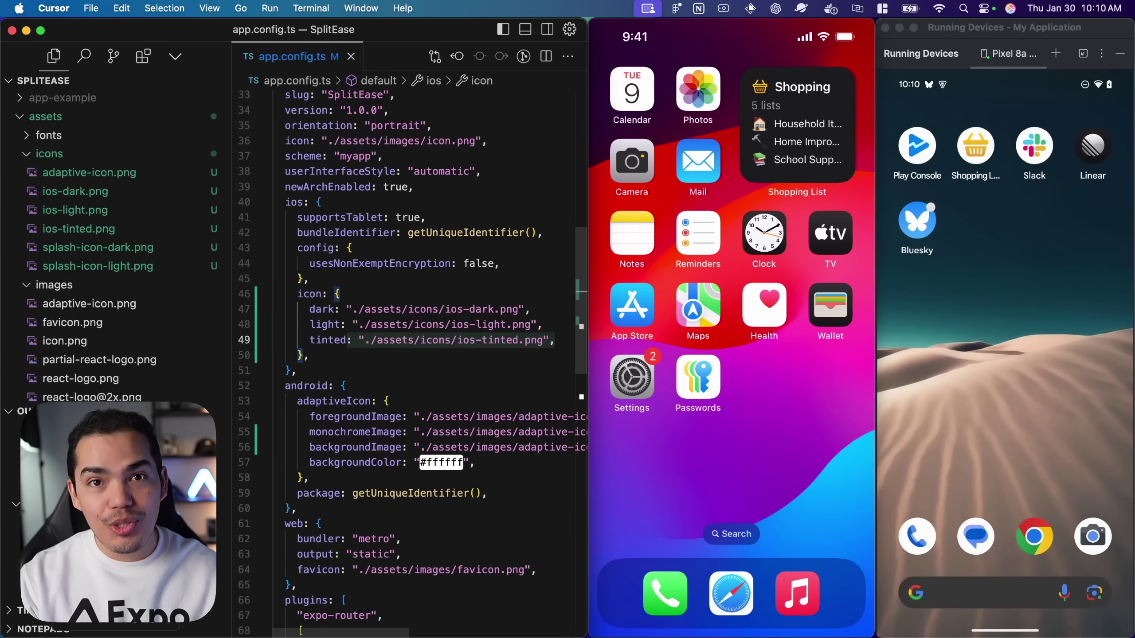
pyautogui.scroll(-5, 377, 226)
# Step: Switch the adaptiveIcon image paths from the images folder to the icons folder
pyautogui.click(377, 224)
pyautogui.scroll(1, 371, 229)
pyautogui.click(343, 230)
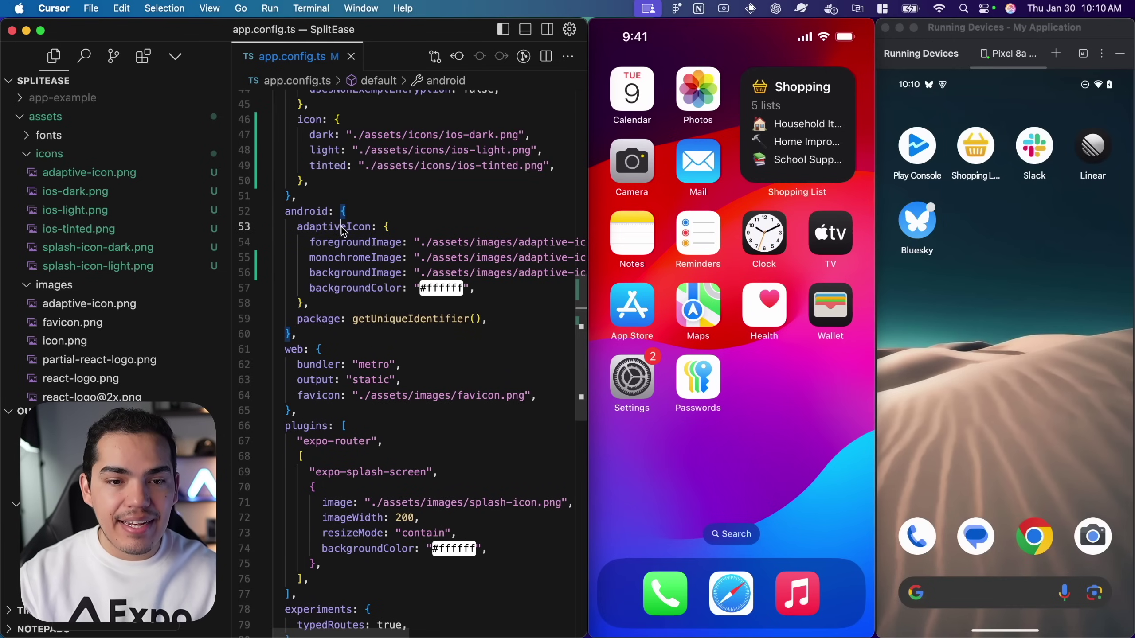
pyautogui.moveTo(350, 242)
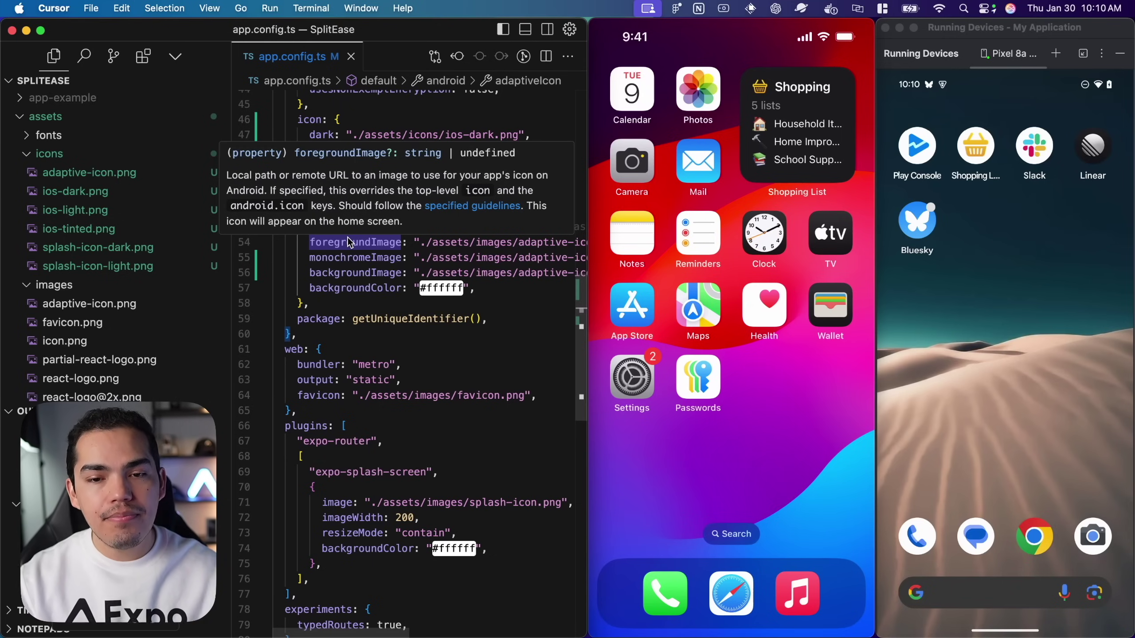
pyautogui.hscroll(5, 364, 251)
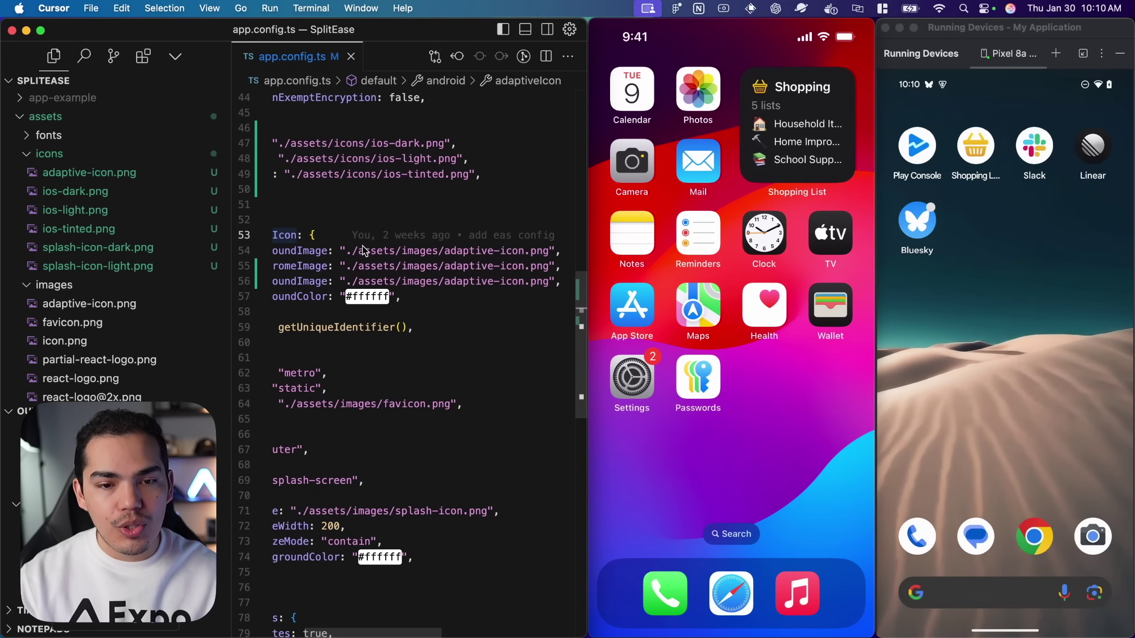
pyautogui.doubleClick(419, 252)
pyautogui.write('icons')
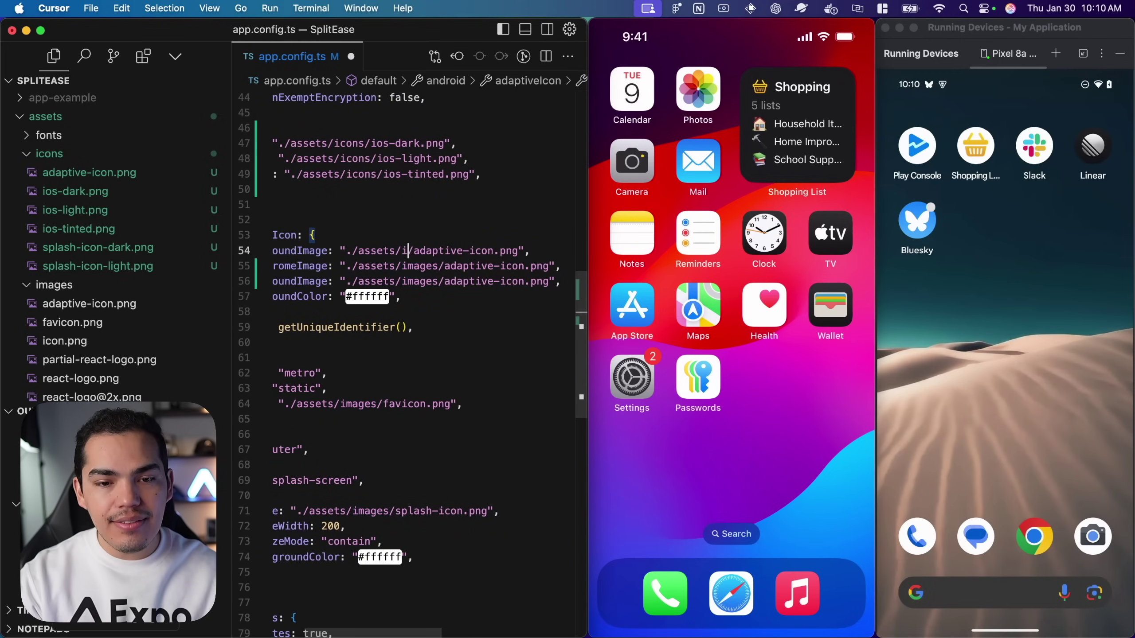
pyautogui.click(446, 266)
pyautogui.press('Tab')
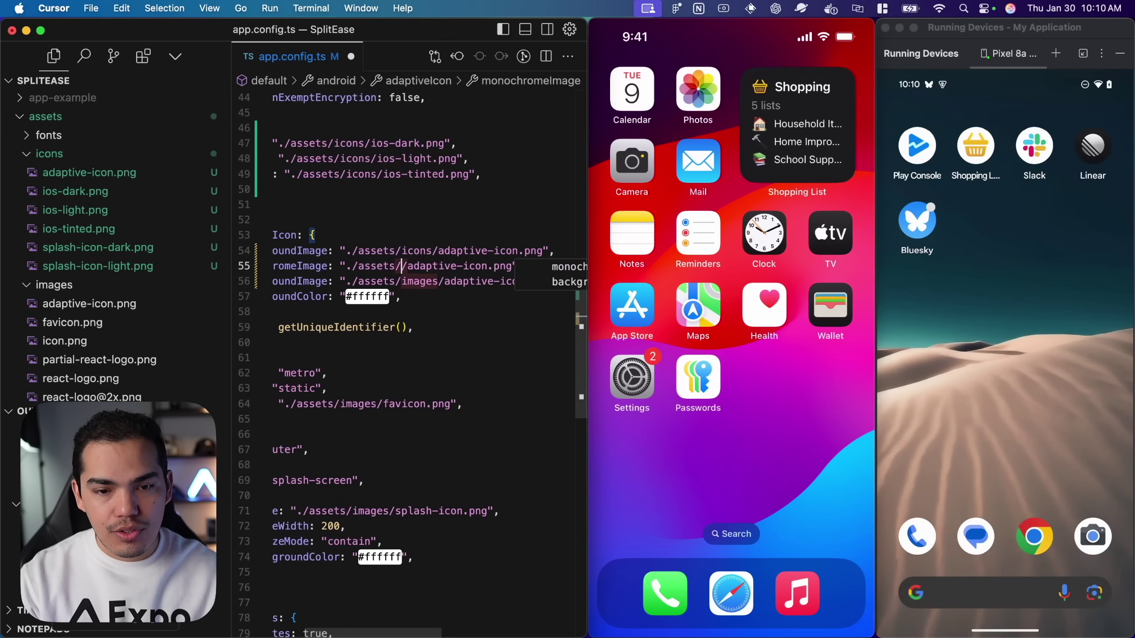
pyautogui.press('Tab')
# Step: Review the foregroundImage, monochromeImage and backgroundImage properties and the #ffffff backgroundColor value
pyautogui.hscroll(-5, 402, 267)
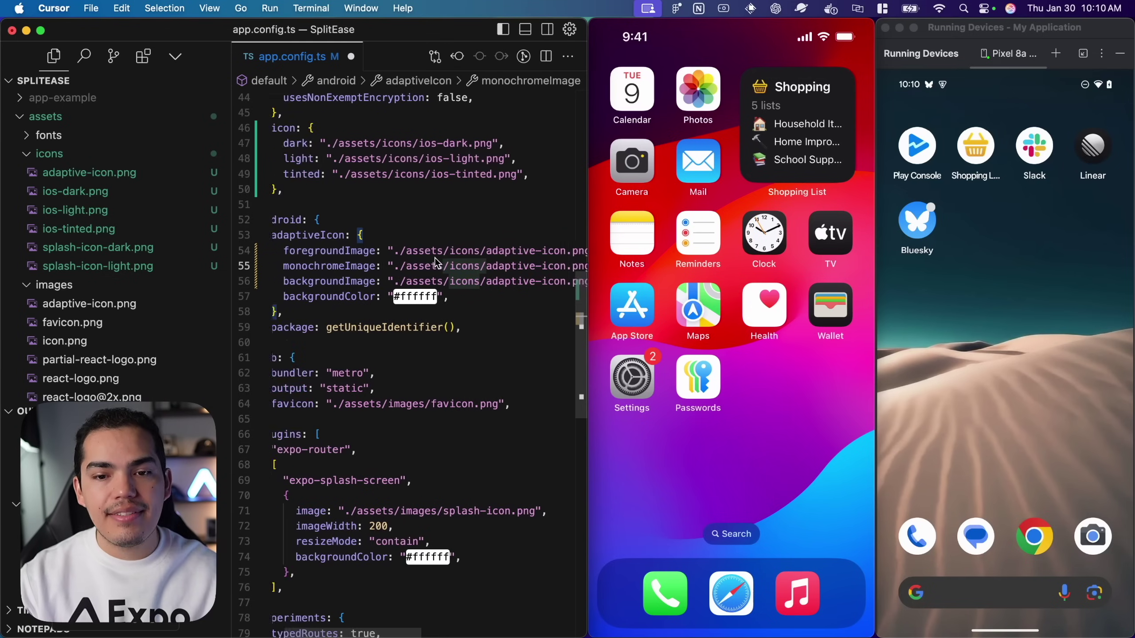
pyautogui.moveTo(366, 271)
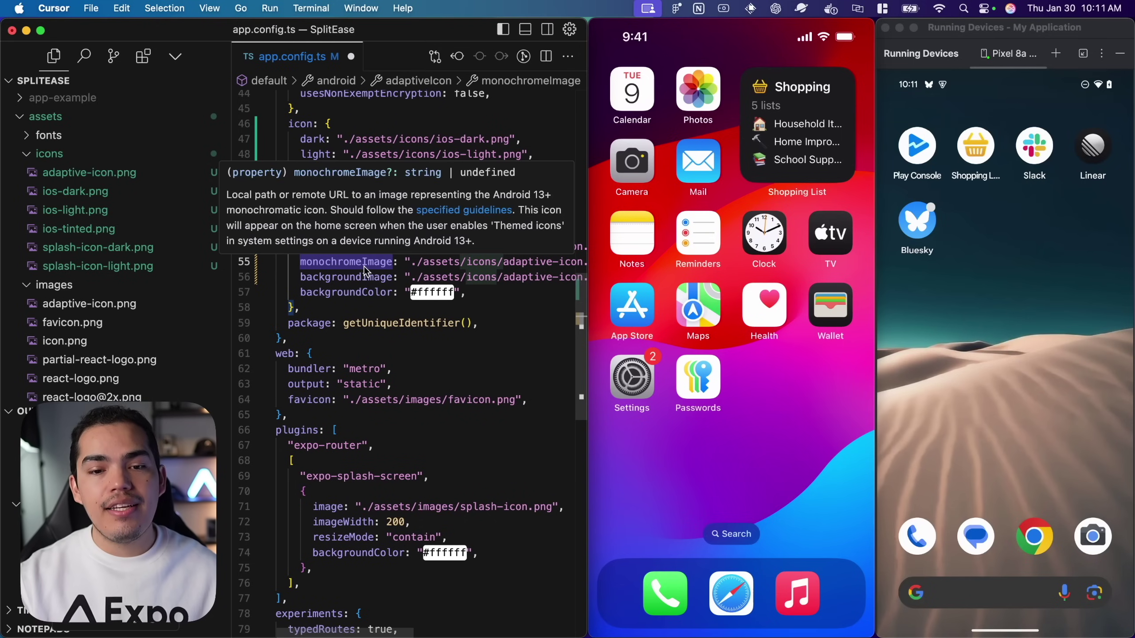
pyautogui.hscroll(2, 340, 264)
pyautogui.doubleClick(319, 257)
pyautogui.hscroll(-2, 324, 266)
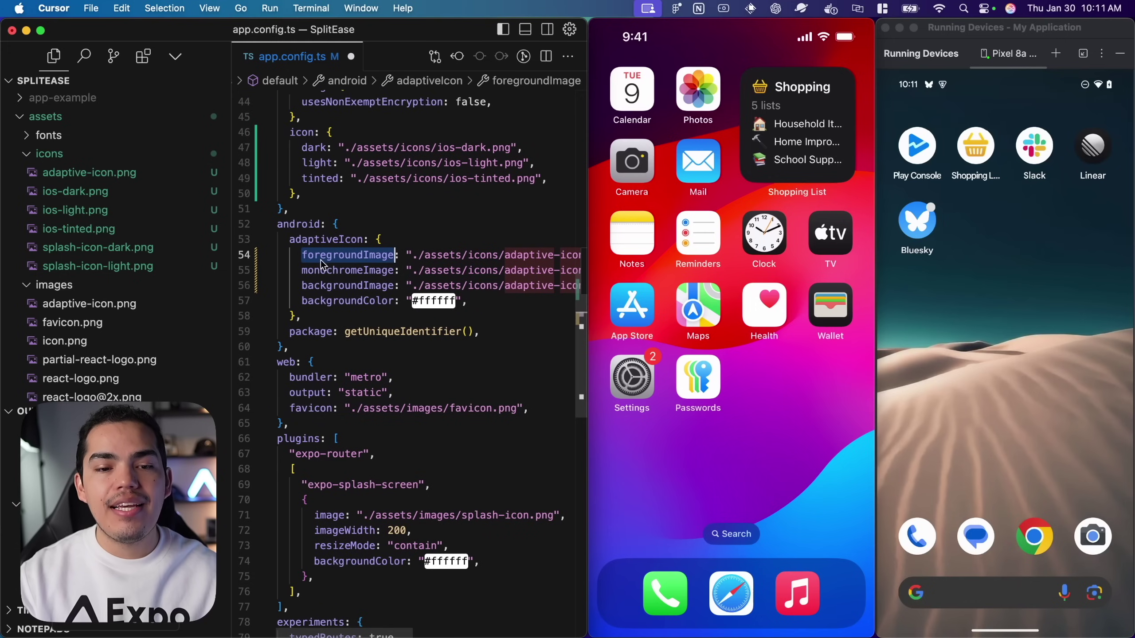
pyautogui.doubleClick(330, 270)
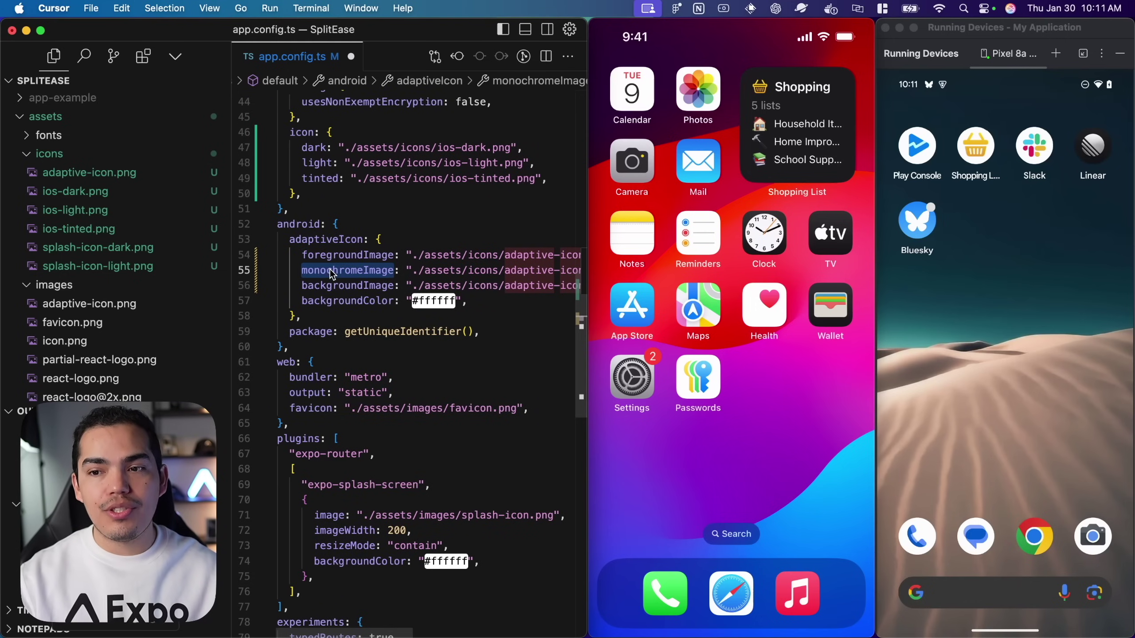
pyautogui.scroll(-1, 332, 274)
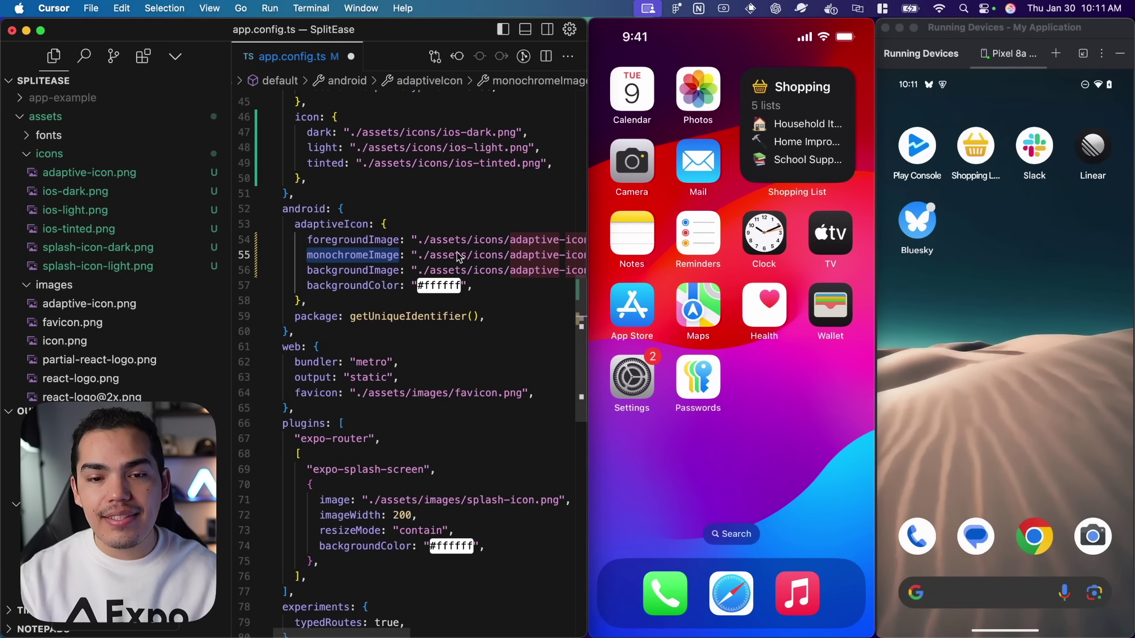
pyautogui.doubleClick(359, 272)
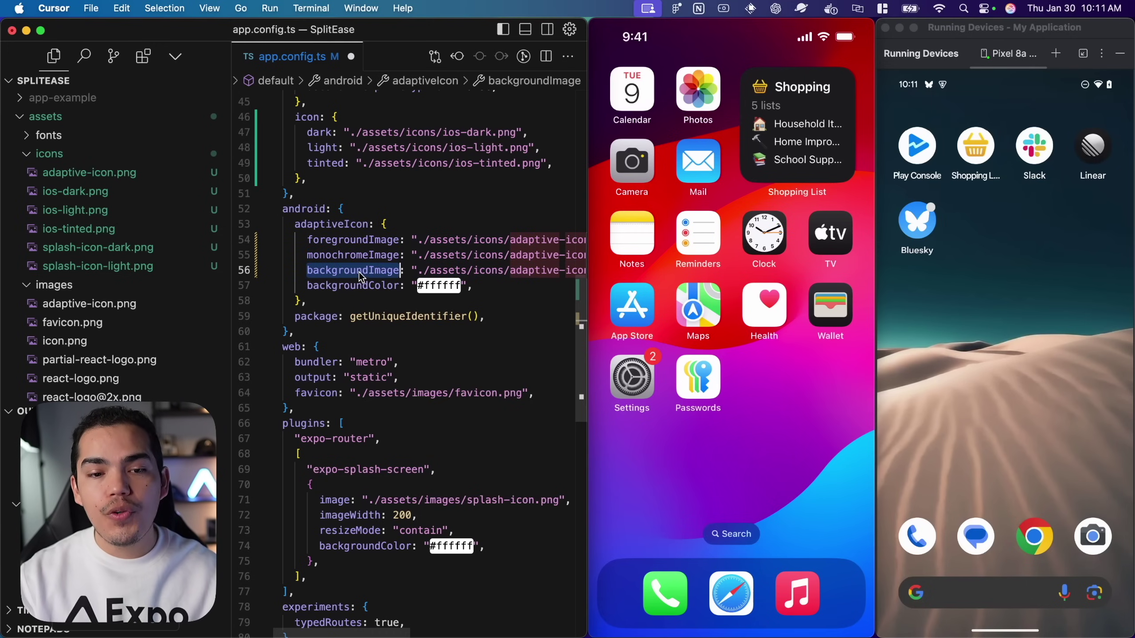
pyautogui.moveTo(346, 275)
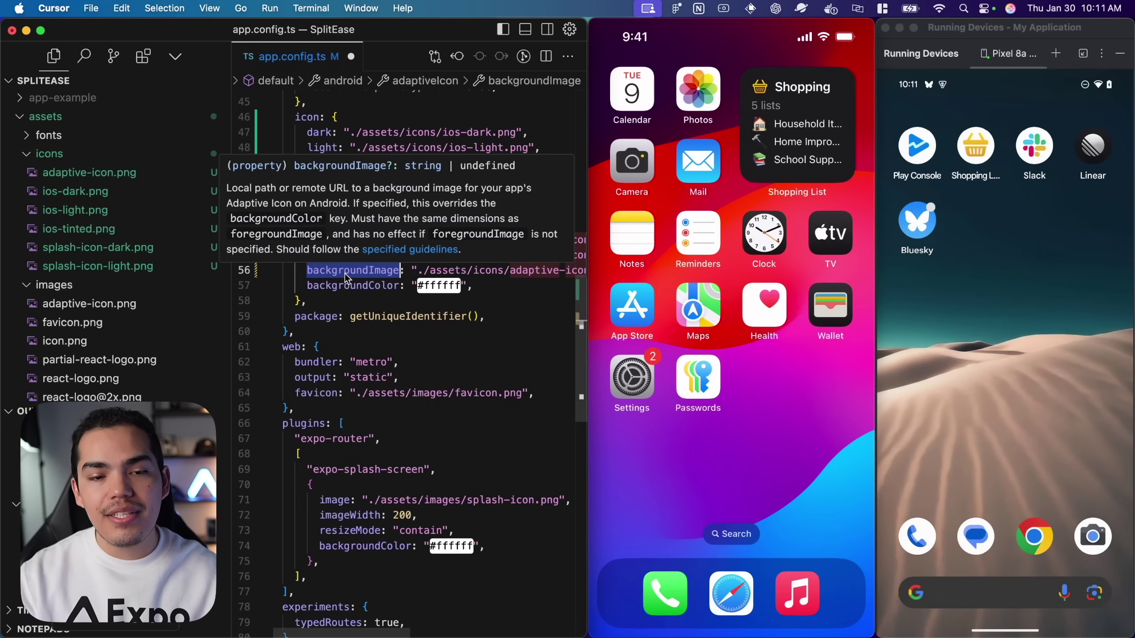
pyautogui.click(363, 288)
pyautogui.moveTo(364, 289)
pyautogui.moveTo(363, 289); pyautogui.dragTo(468, 293)
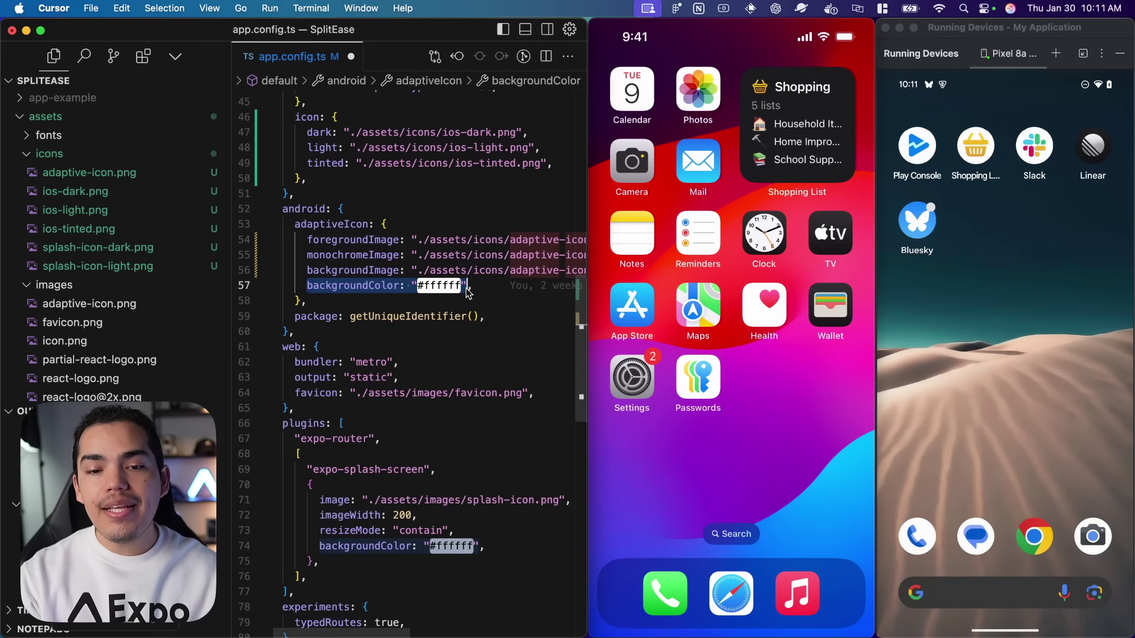
# Step: Delete the backgroundImage line, keep backgroundColor #ffffff, and save app.config.ts
pyautogui.click(462, 270)
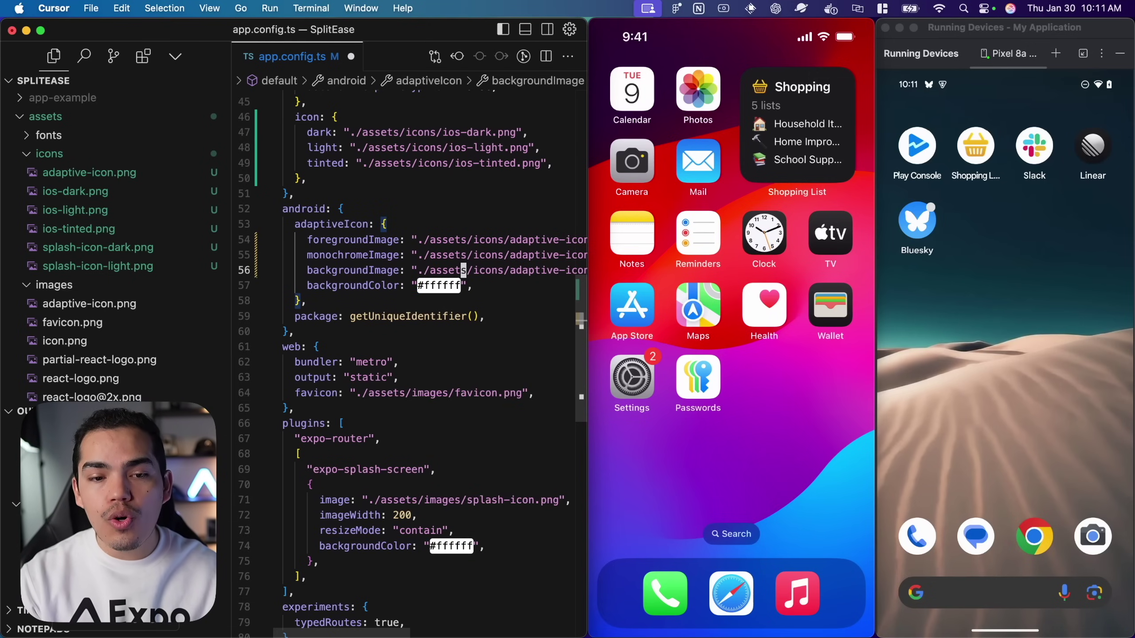
pyautogui.press('super+shift+k')
pyautogui.hotkey('alt', 'Right')
pyautogui.hotkey('alt', 'Right')
pyautogui.press('Right')
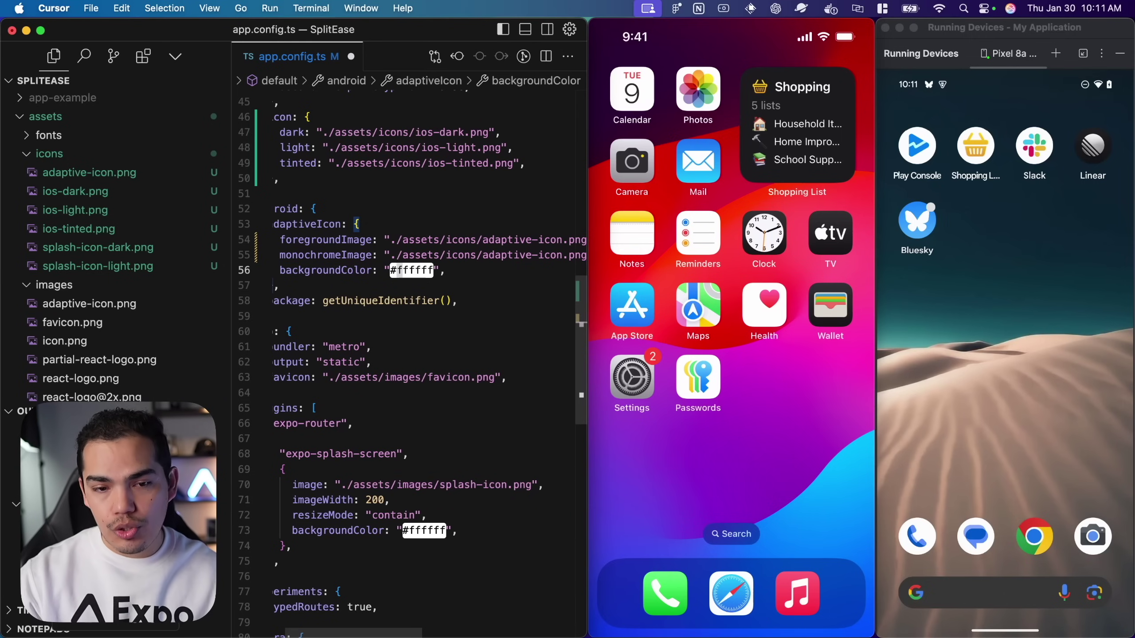
pyautogui.hscroll(-2, 413, 363)
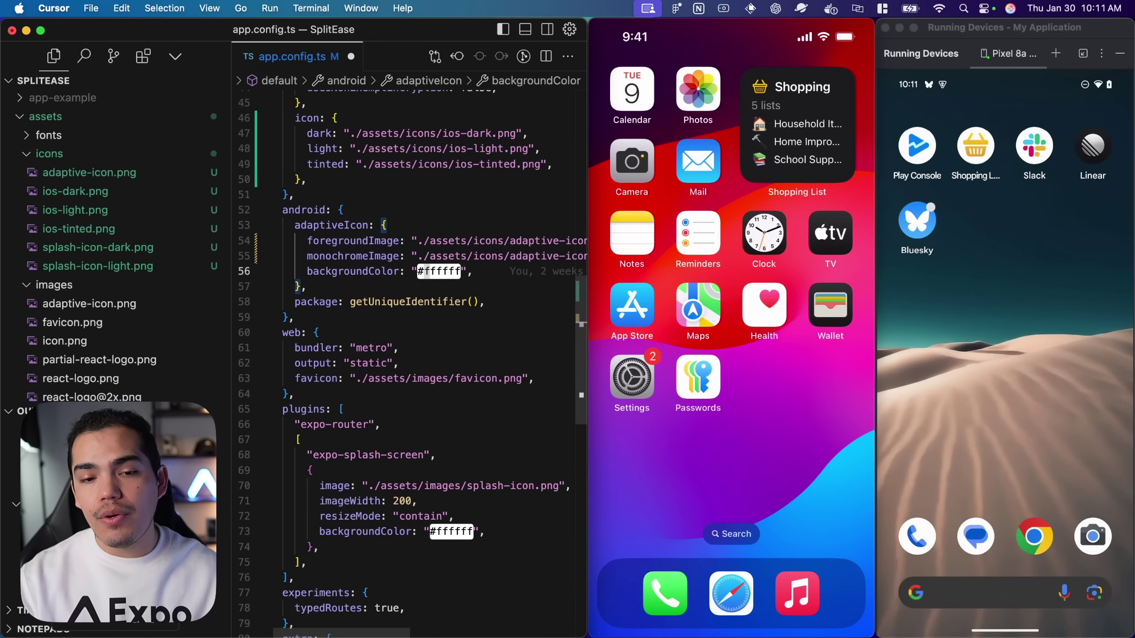
pyautogui.doubleClick(447, 270)
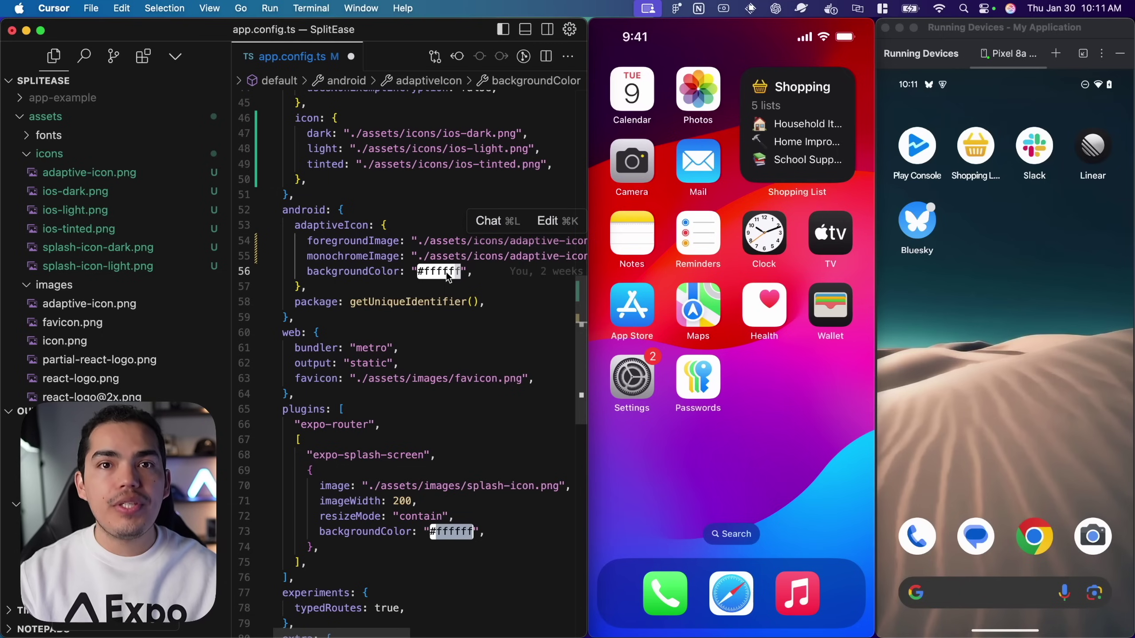
pyautogui.press('super+s')
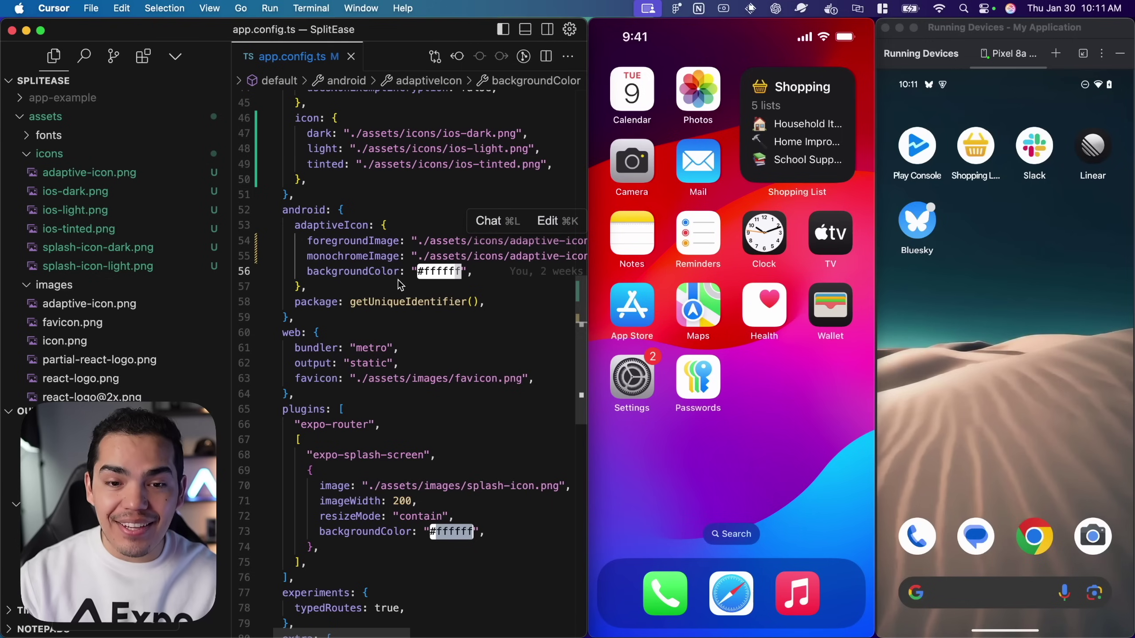
pyautogui.scroll(-3, 400, 285)
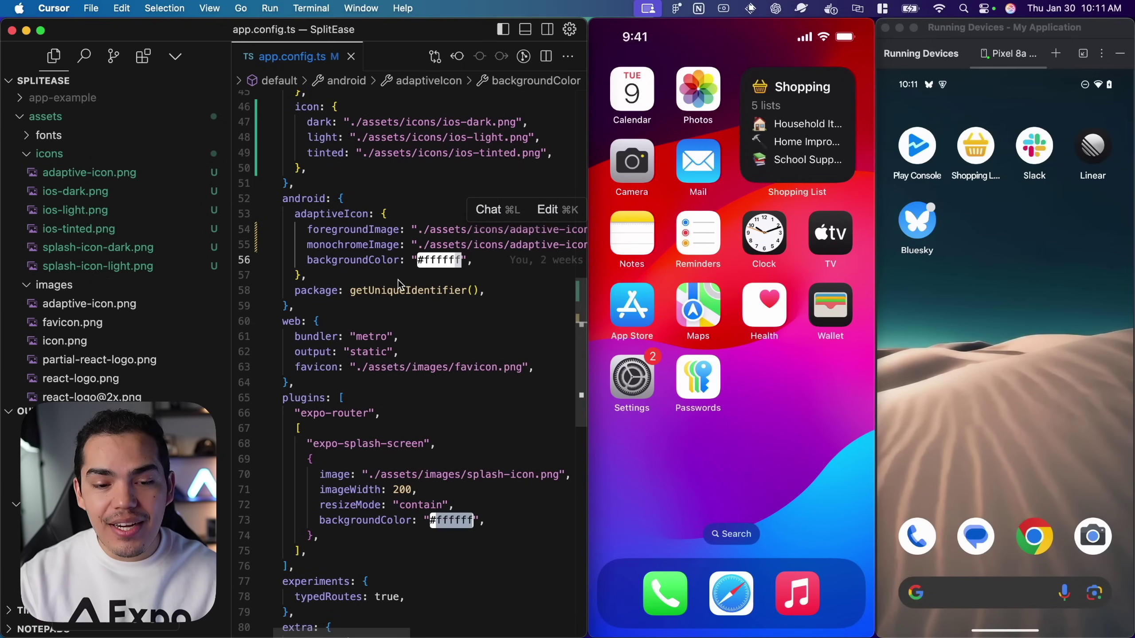
pyautogui.scroll(-3, 400, 286)
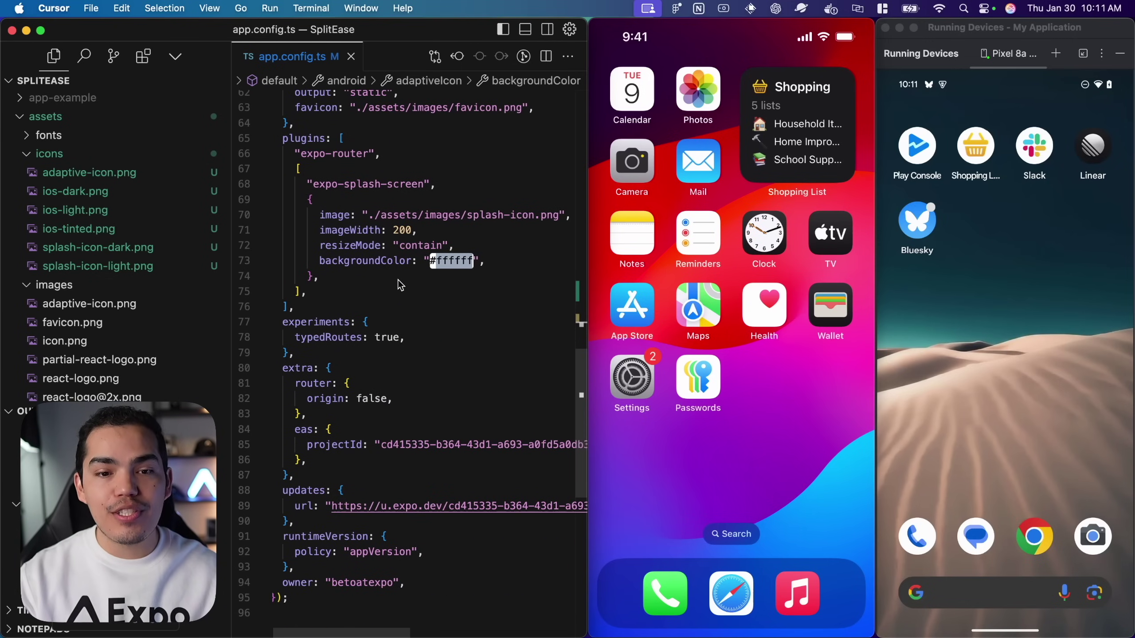
pyautogui.press('Down')
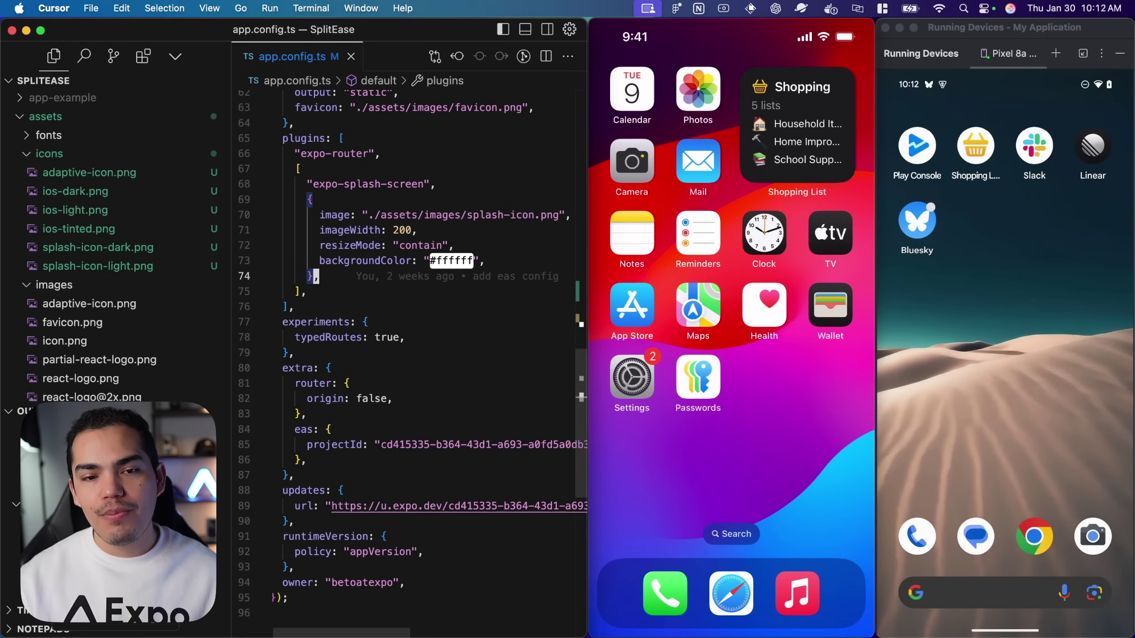
# Step: Change the splash image path to ./assets/icons/splash-icon-dark.png
pyautogui.doubleClick(493, 216)
pyautogui.press('Left')
pyautogui.press('Left')
pyautogui.hotkey('alt', 'shift', 'Left')
pyautogui.write('icons')
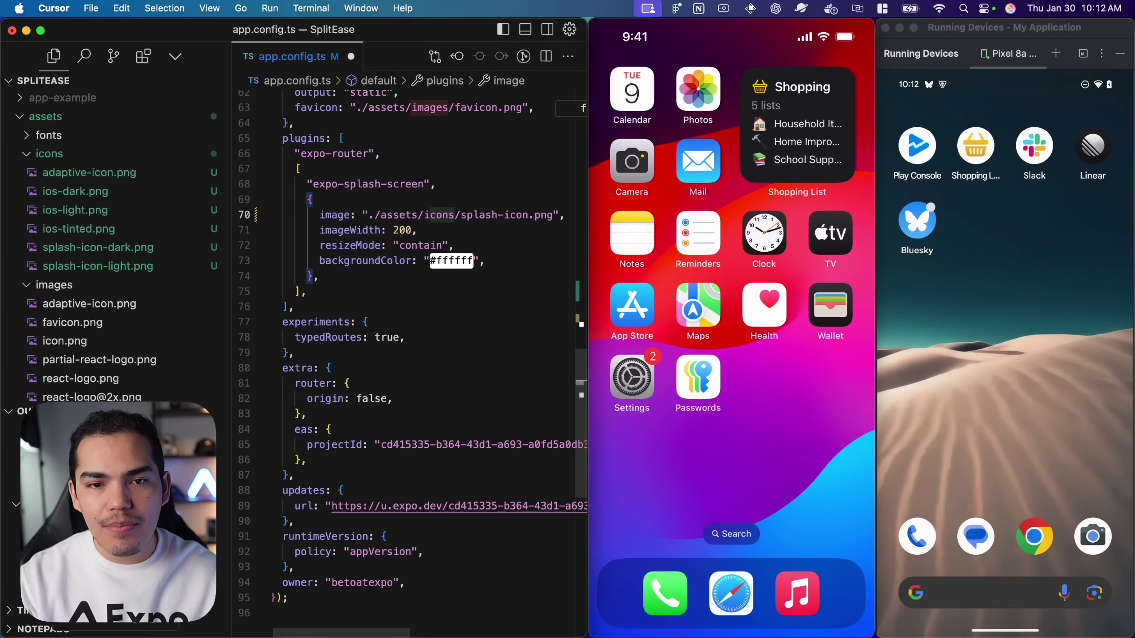
pyautogui.scroll(1, 447, 223)
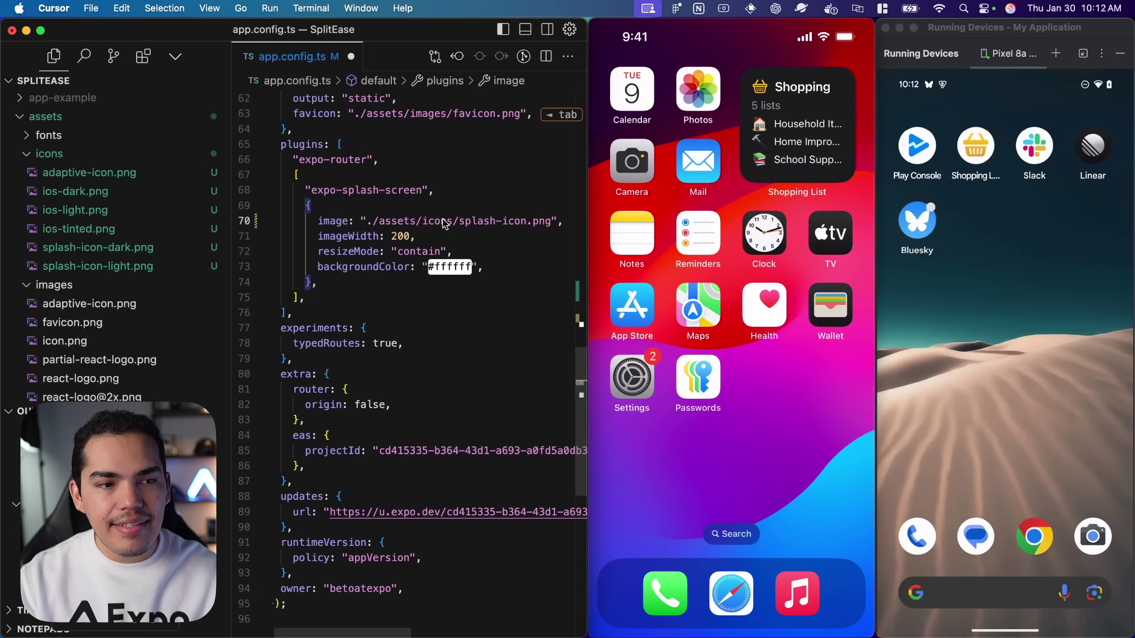
pyautogui.press('Tab')
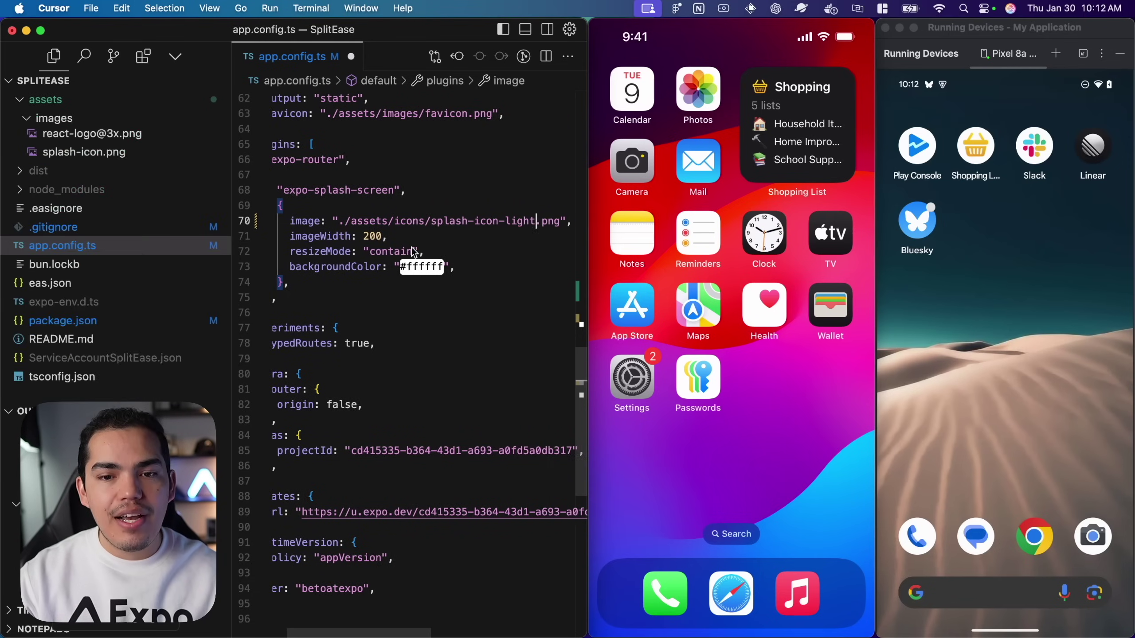
pyautogui.hscroll(3, 411, 252)
pyautogui.press('BackSpace')
pyautogui.press('BackSpace')
pyautogui.press('BackSpace')
pyautogui.press('BackSpace')
pyautogui.press('BackSpace')
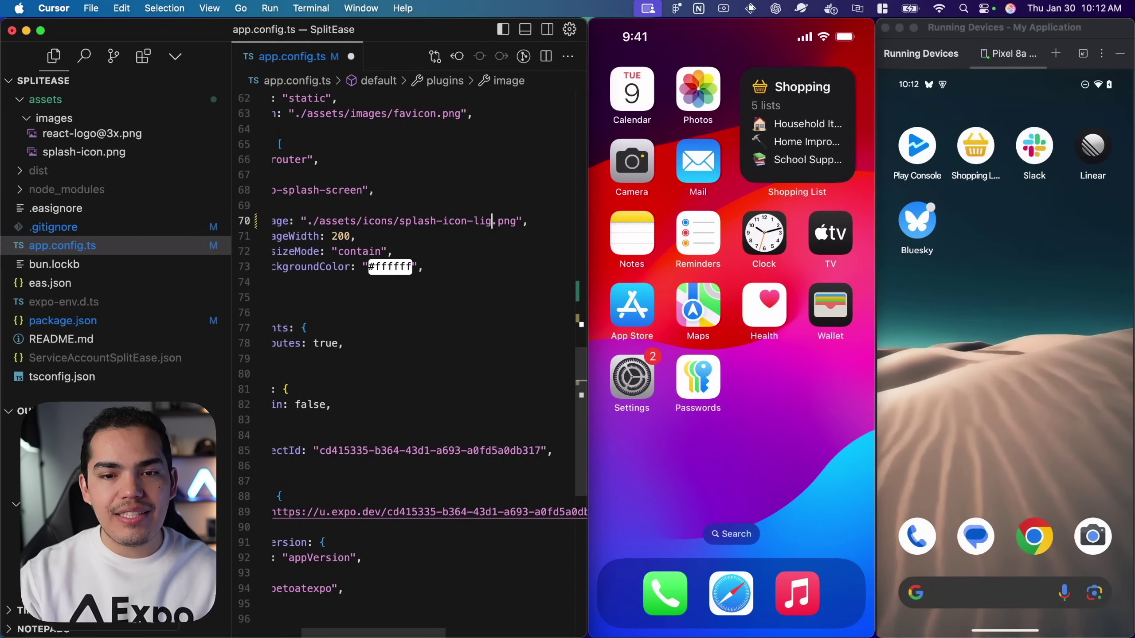
pyautogui.write('da')
pyautogui.press('Tab')
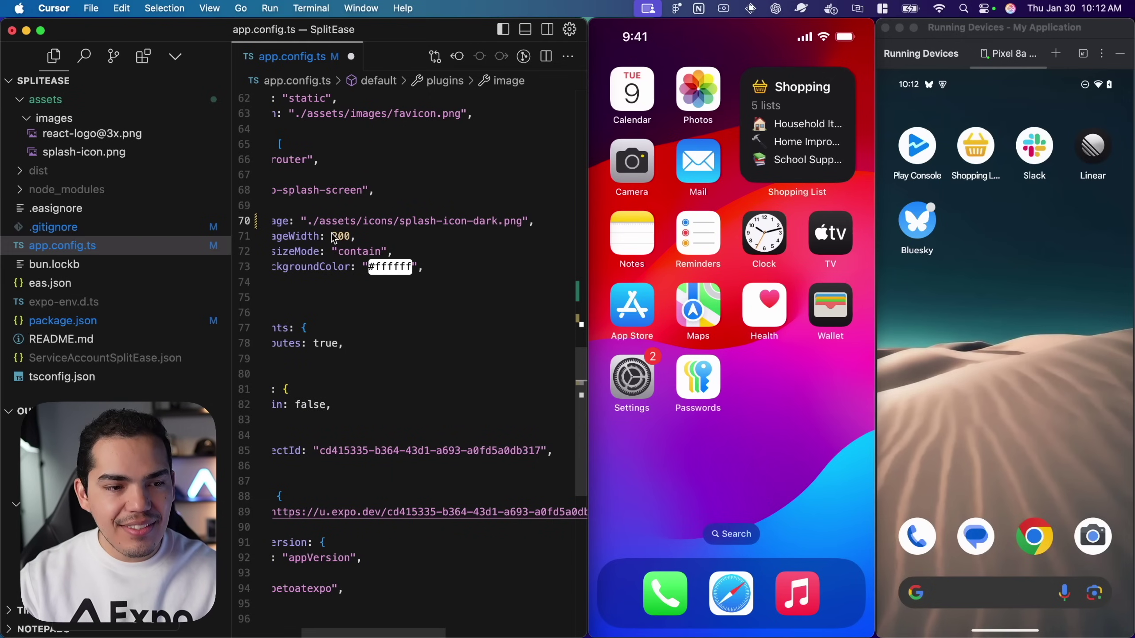
# Step: Preview the dark splash icon image, then close the preview
pyautogui.scroll(5, 158, 249)
pyautogui.click(150, 154)
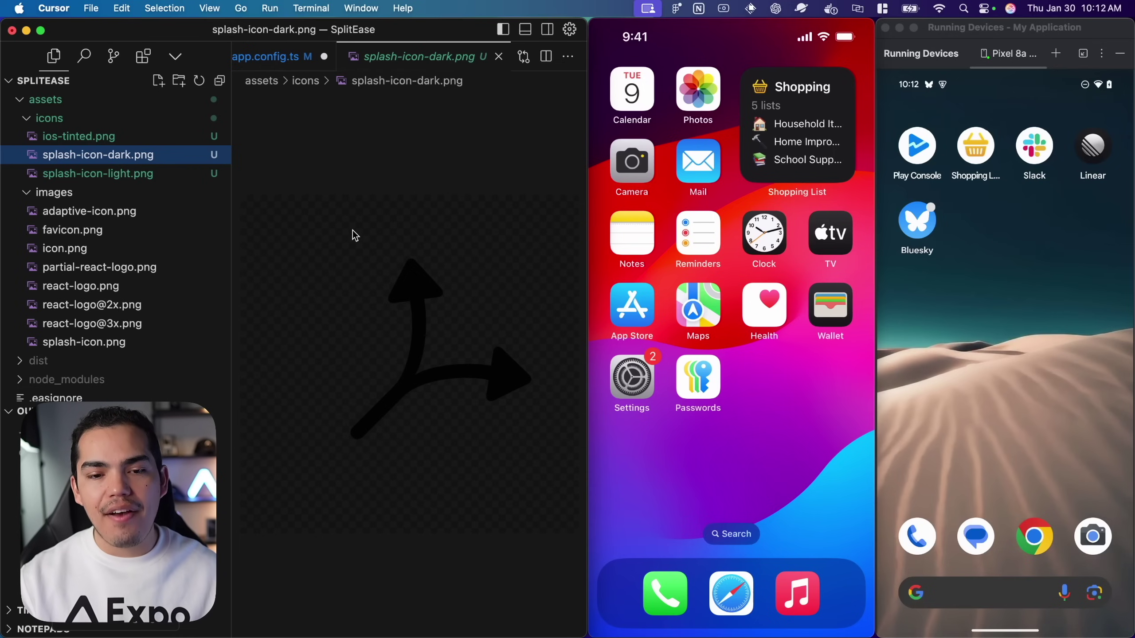
pyautogui.click(499, 57)
# Step: Review the splash backgroundColor, imageWidth and resizeMode contain settings
pyautogui.hscroll(-2, 469, 264)
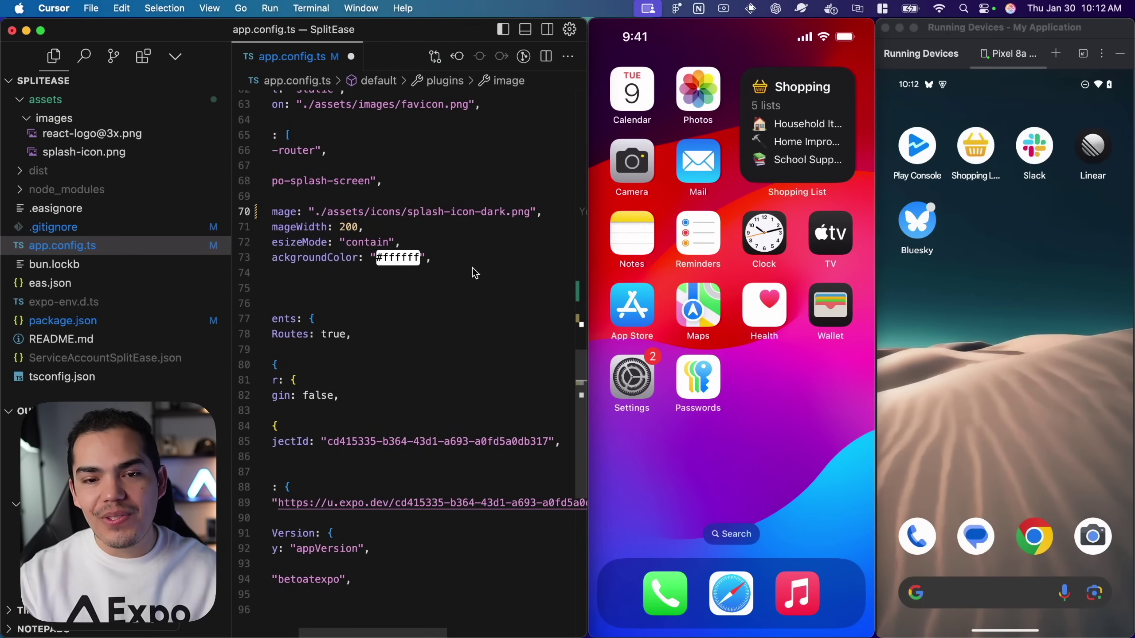
pyautogui.hscroll(-2, 474, 248)
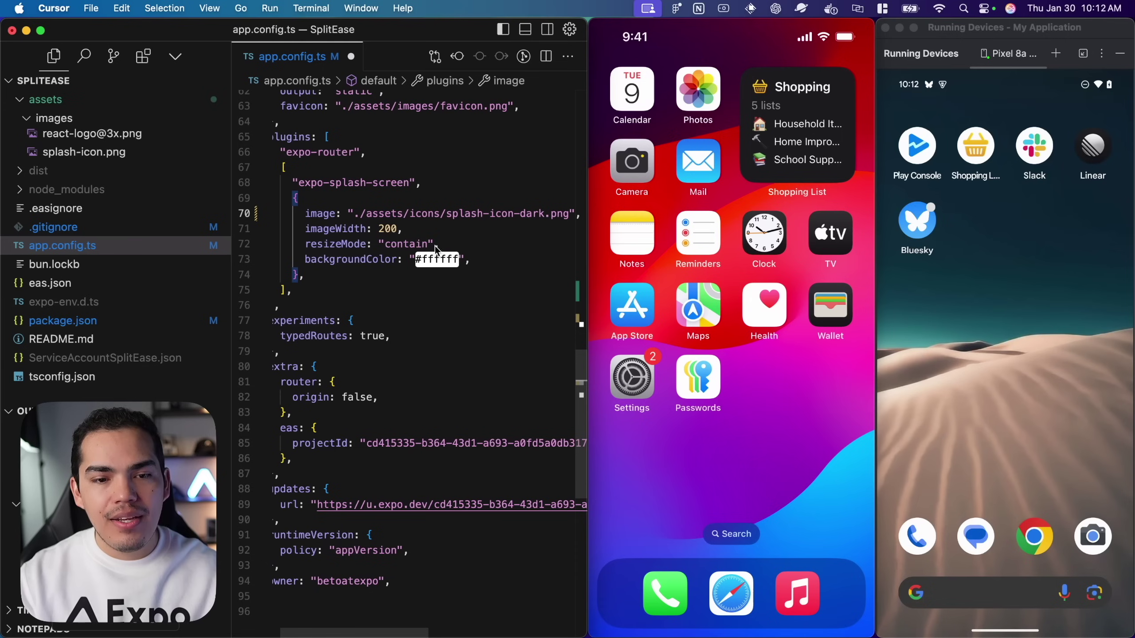
pyautogui.doubleClick(384, 259)
pyautogui.click(300, 275)
pyautogui.hscroll(-1, 357, 264)
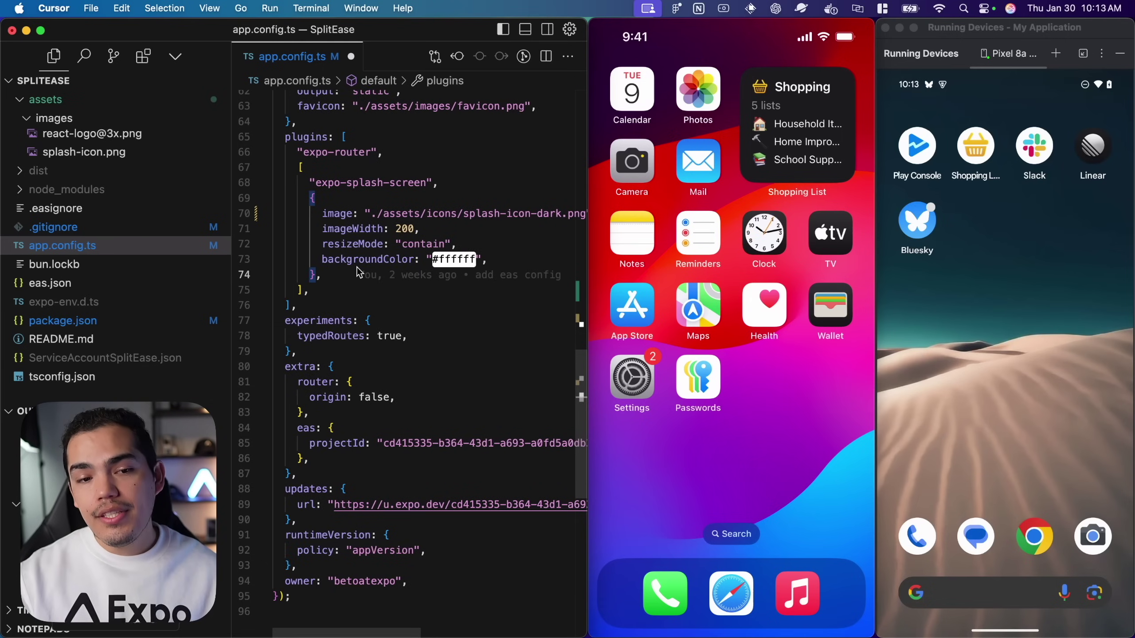
pyautogui.doubleClick(350, 229)
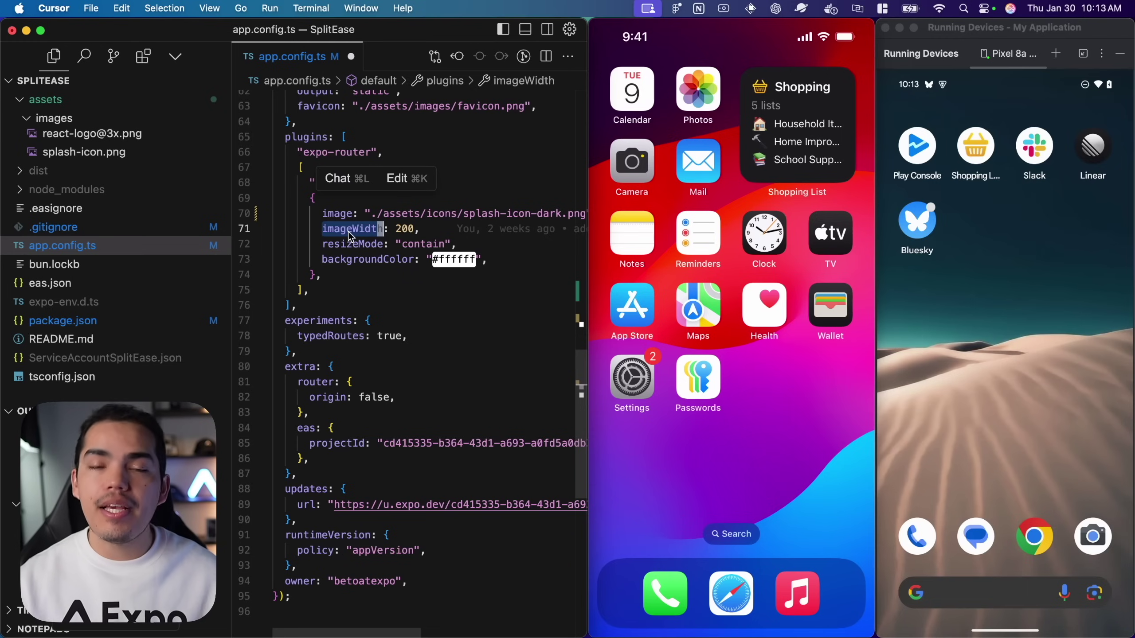
pyautogui.doubleClick(353, 244)
pyautogui.doubleClick(420, 244)
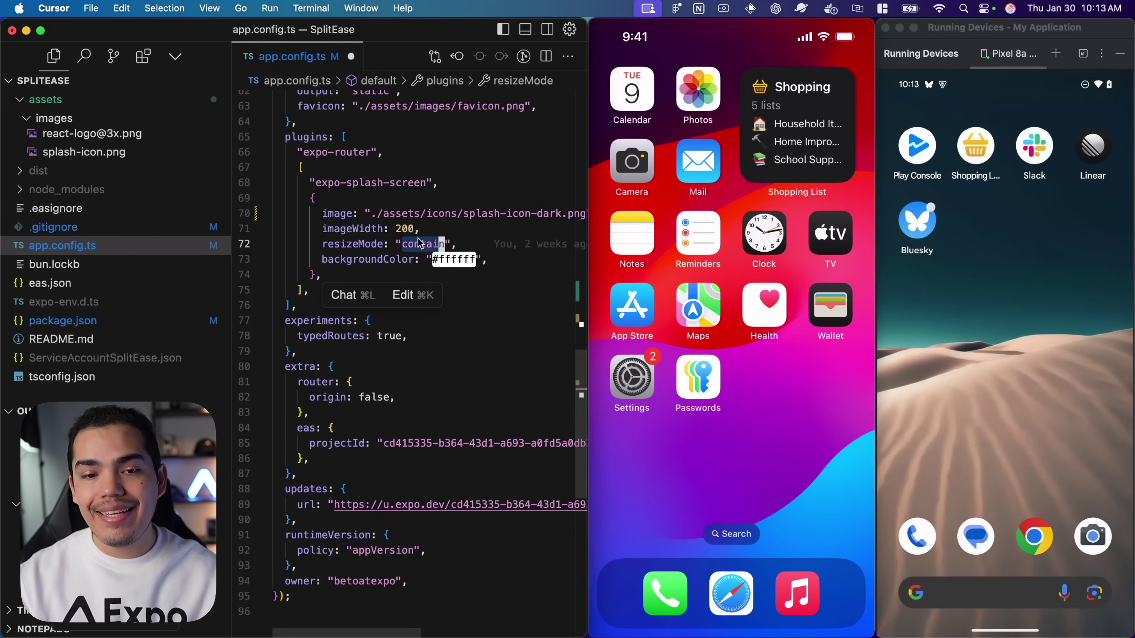
pyautogui.click(374, 229)
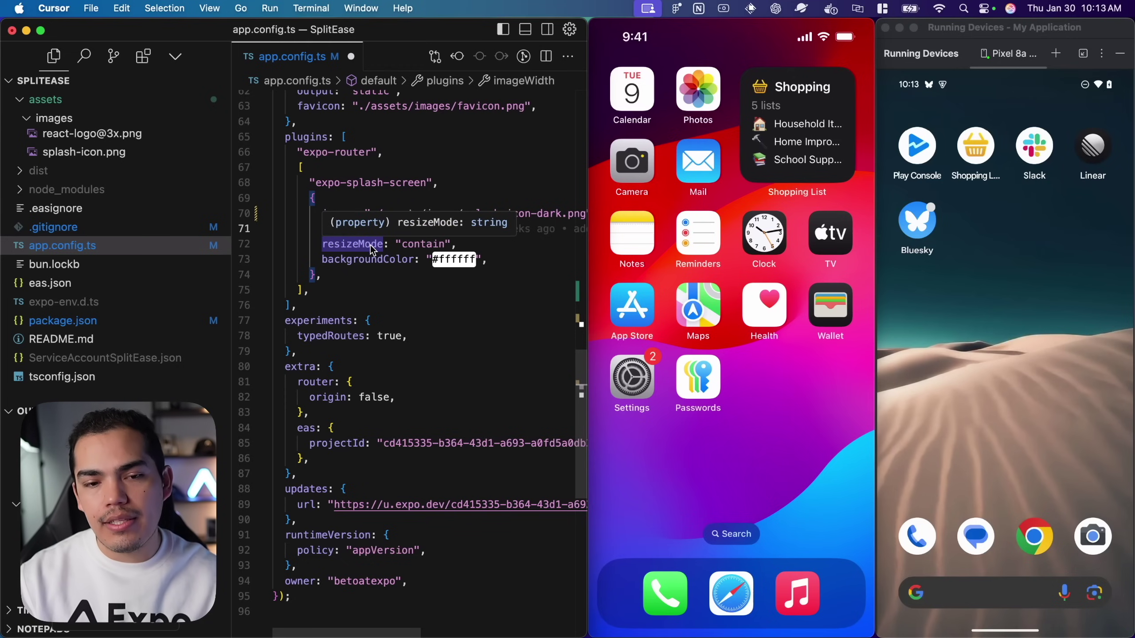
pyautogui.click(365, 250)
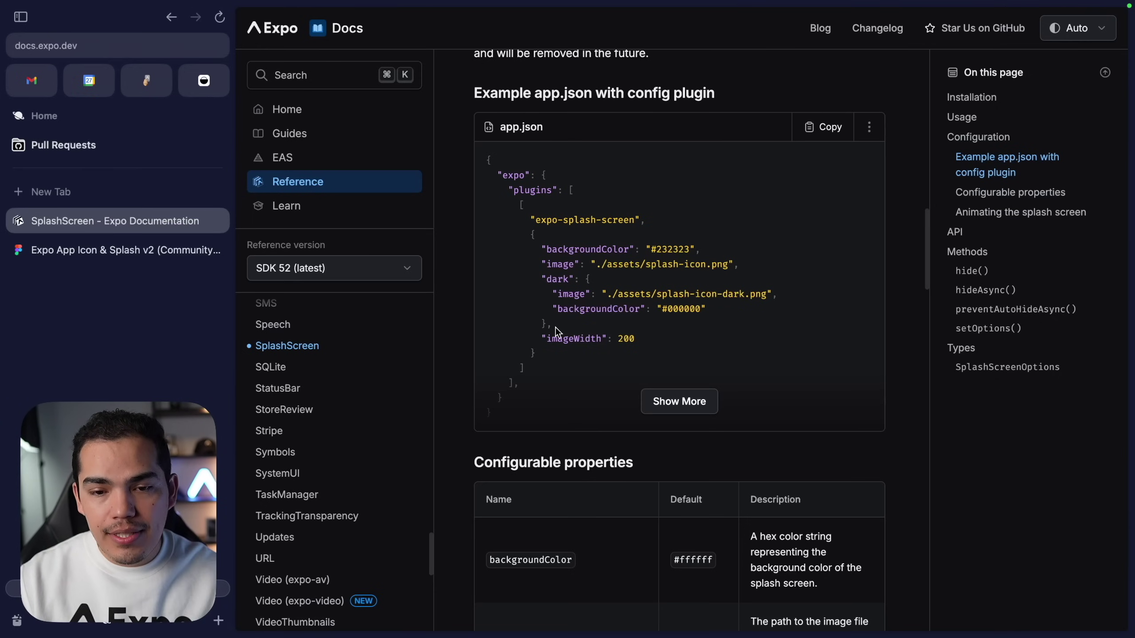
# Step: Copy the dark block from the SplashScreen example app.json and return to Cursor
pyautogui.moveTo(556, 327); pyautogui.dragTo(539, 288)
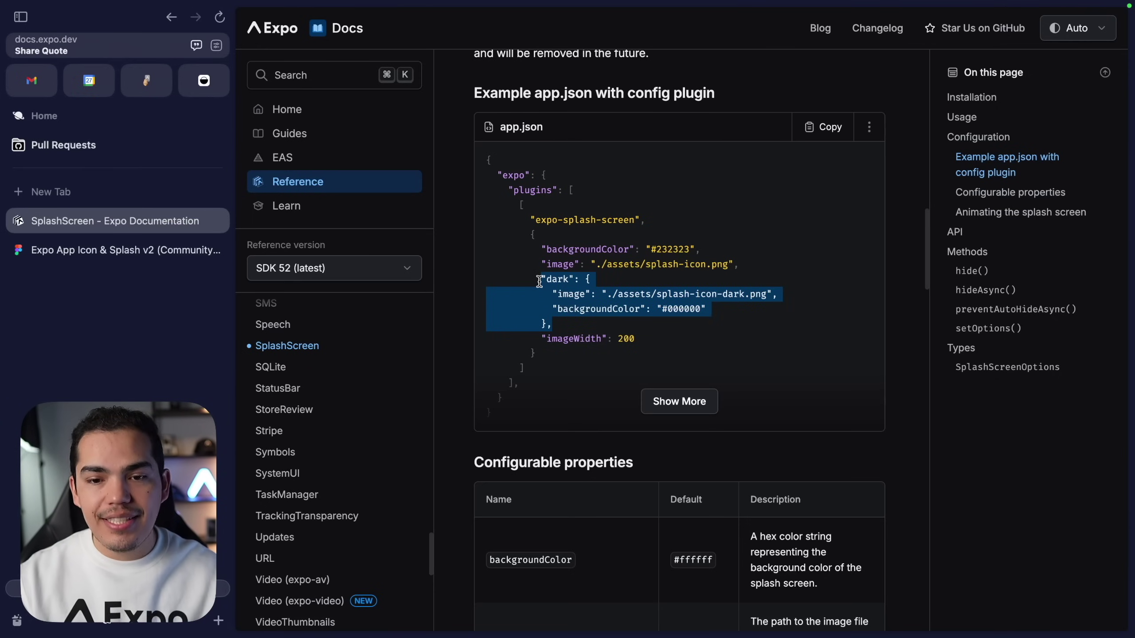
pyautogui.hotkey('ctrl', 'Left')
pyautogui.hotkey('ctrl', 'Left')
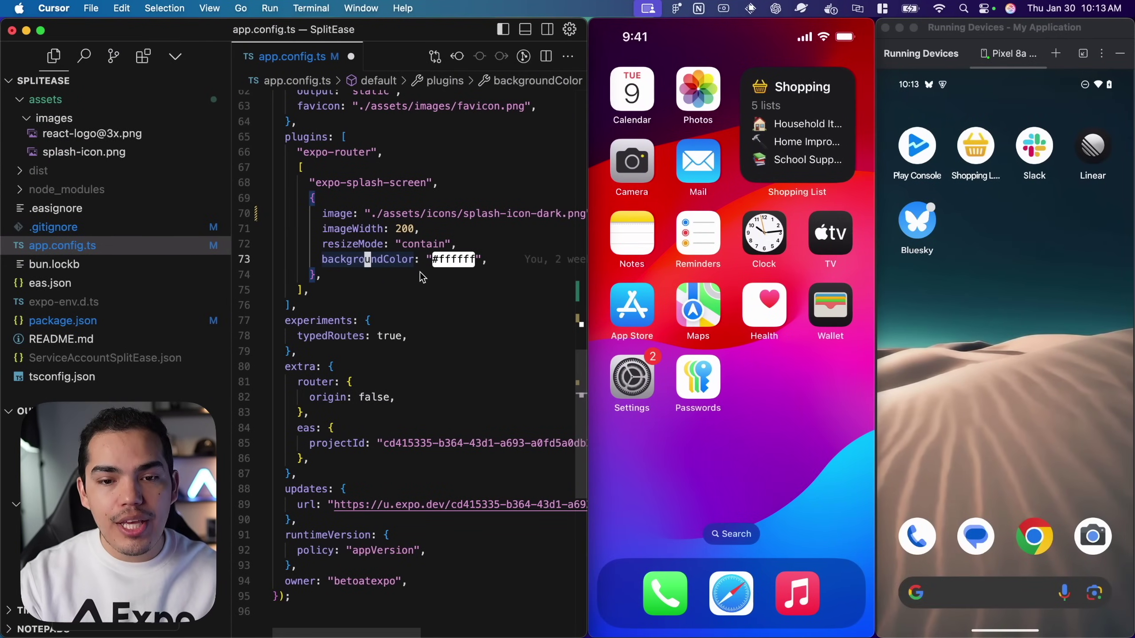
# Step: Paste the dark block after backgroundColor, using ./assets/icons/splash-icon-light.png on #000000
pyautogui.press('super+Right')
pyautogui.press('Return')
pyautogui.write('dark: {   image: "./assets/splash-icon-dark.png",   backgroundColor: "#000000", },')
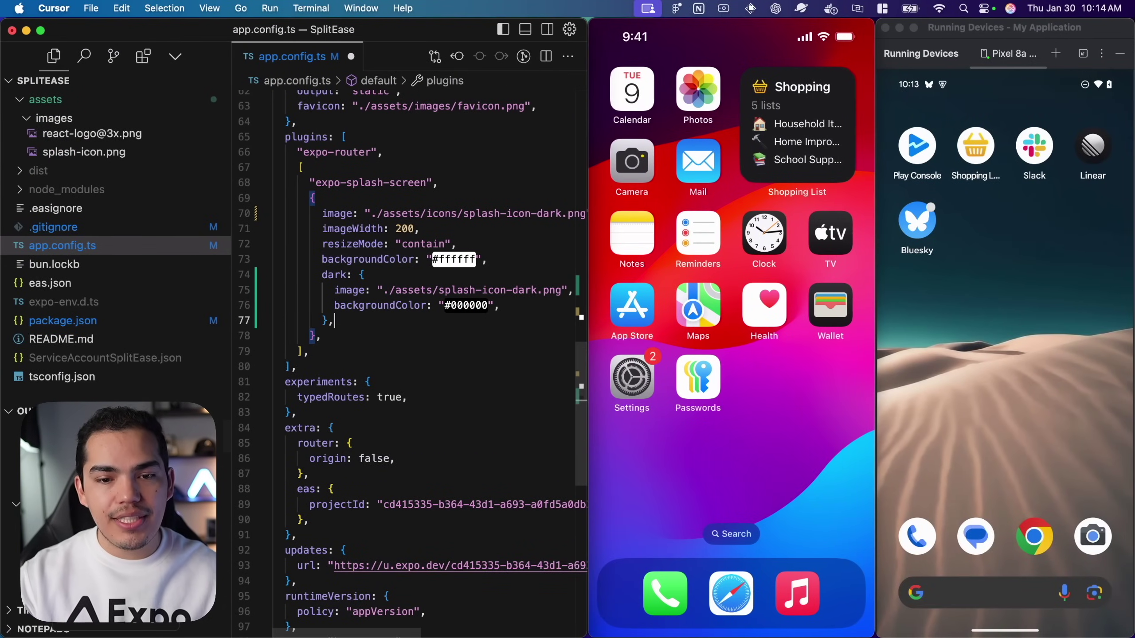
pyautogui.hscroll(2, 468, 280)
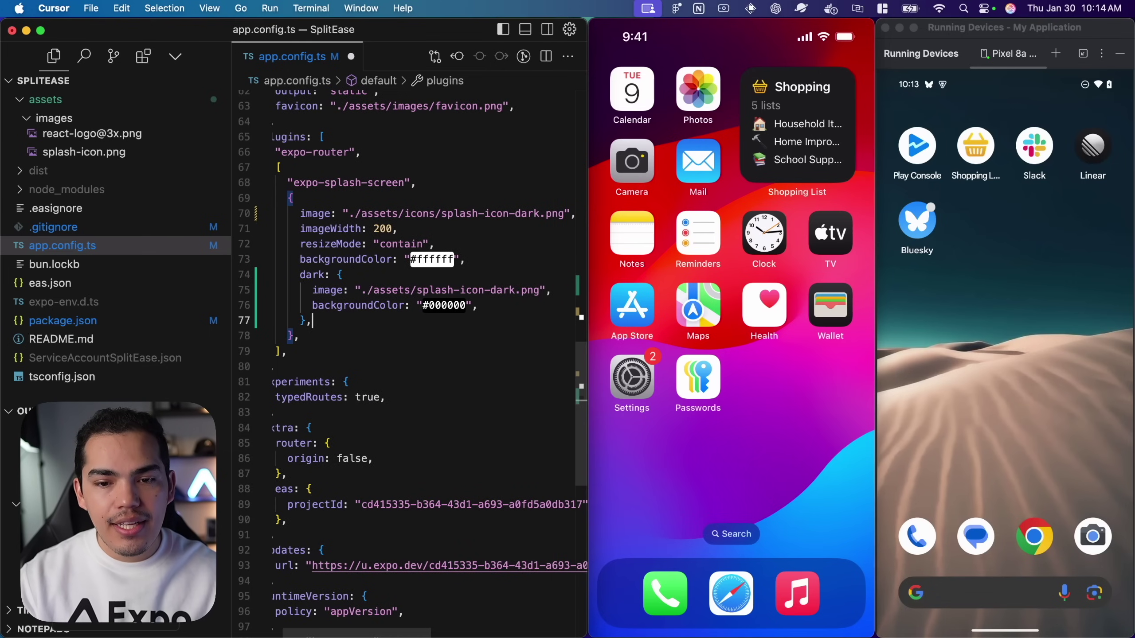
pyautogui.doubleClick(510, 293)
pyautogui.write('light')
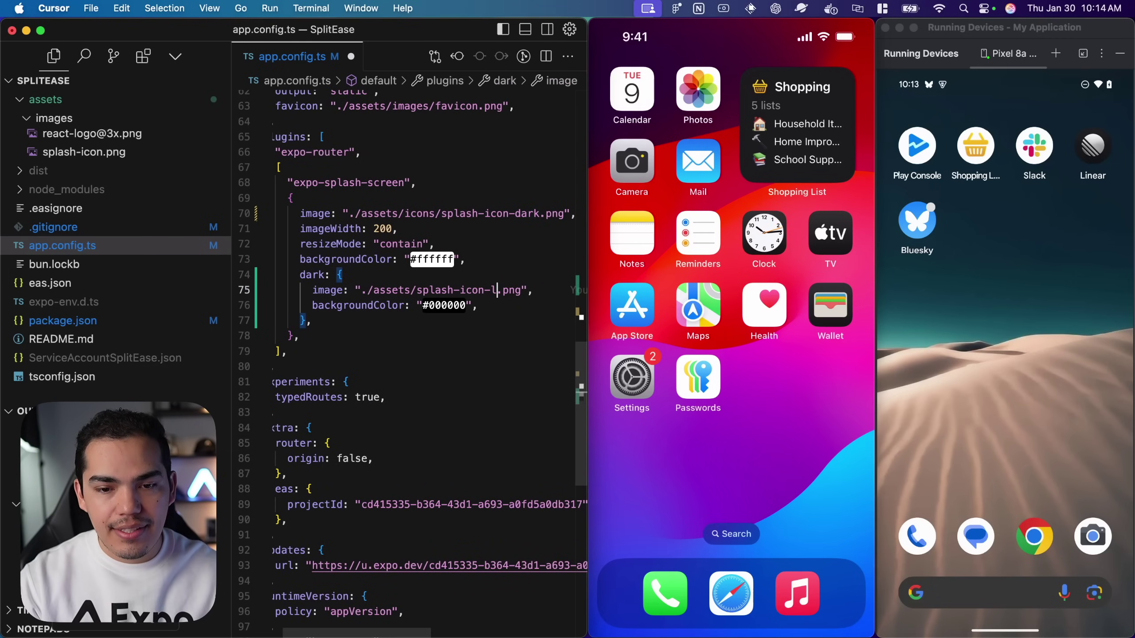
pyautogui.press('Tab')
pyautogui.doubleClick(442, 307)
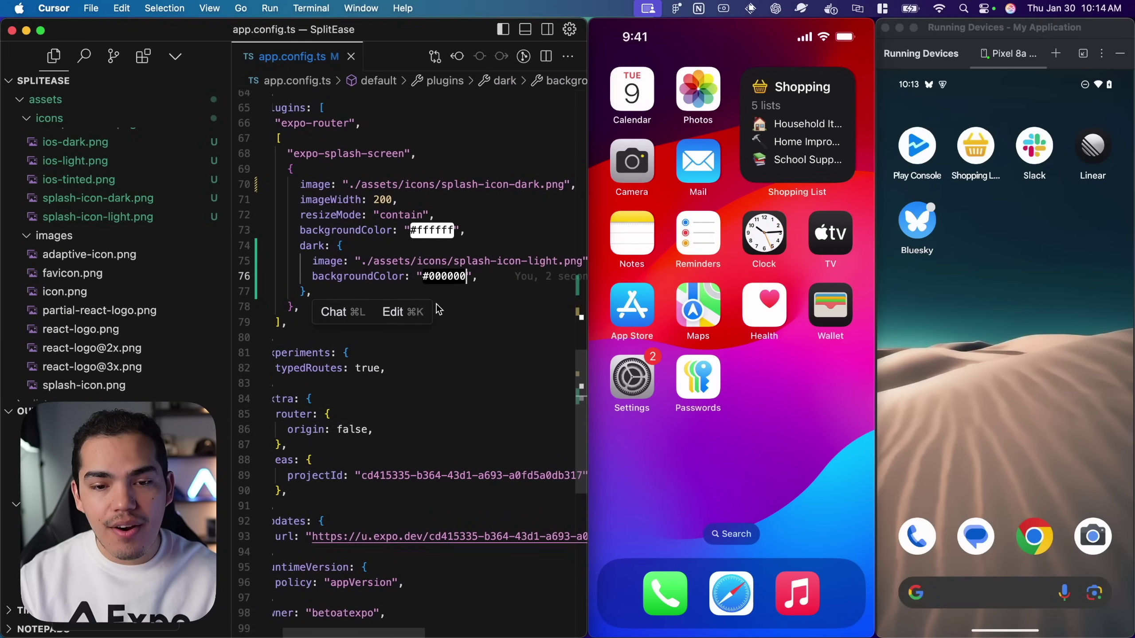
pyautogui.scroll(-3, 437, 304)
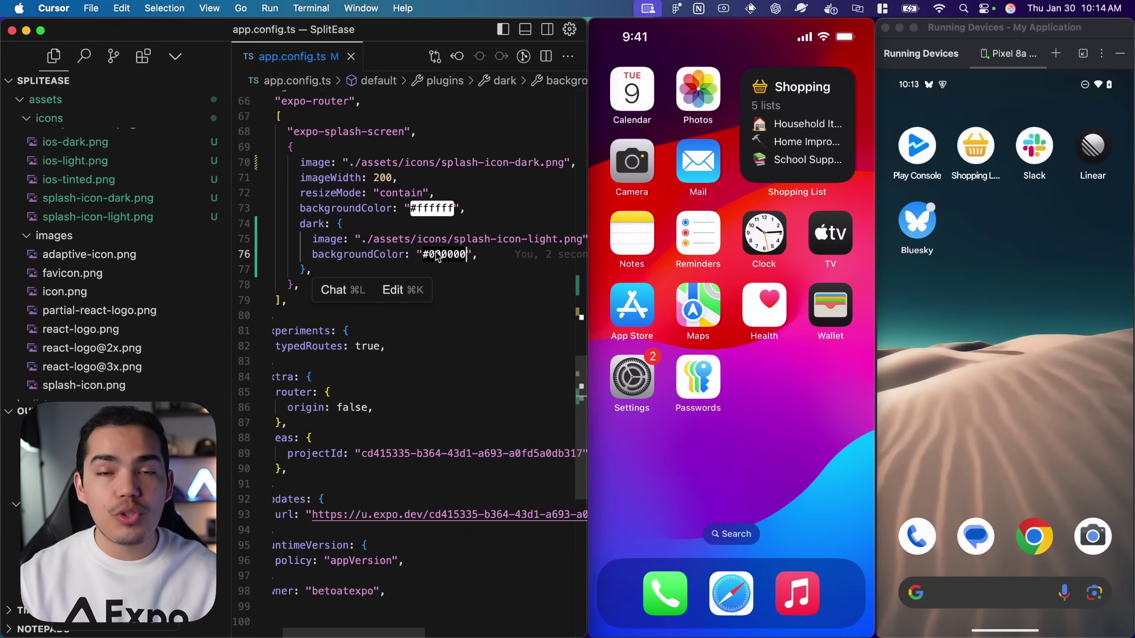
# Step: Preview the light splash icon image, then close the preview
pyautogui.click(114, 218)
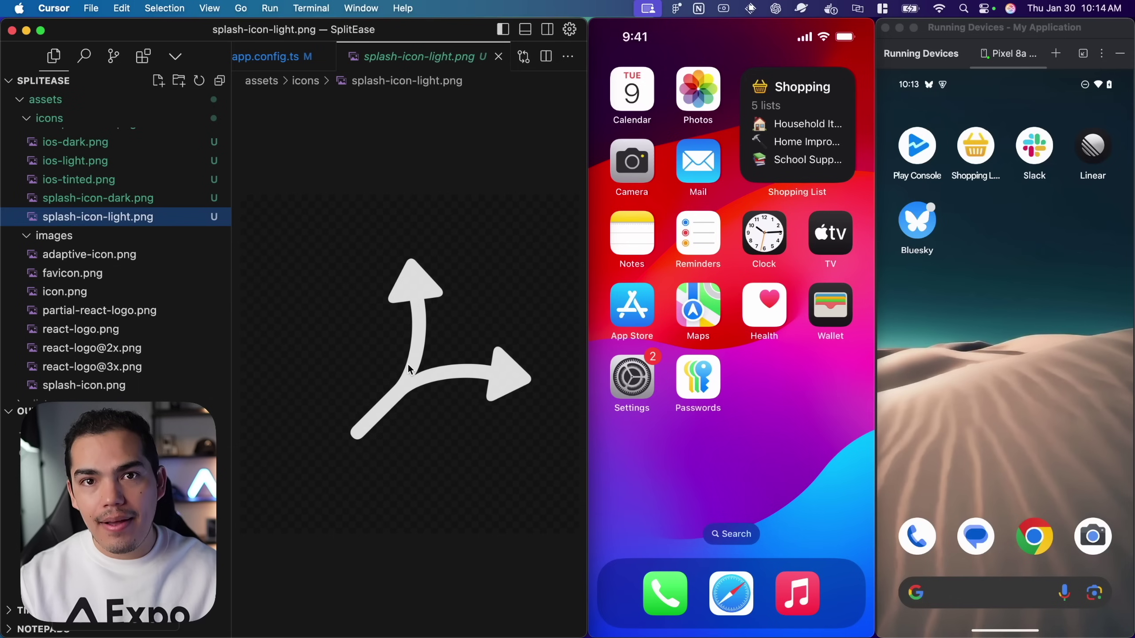
pyautogui.press('super+w')
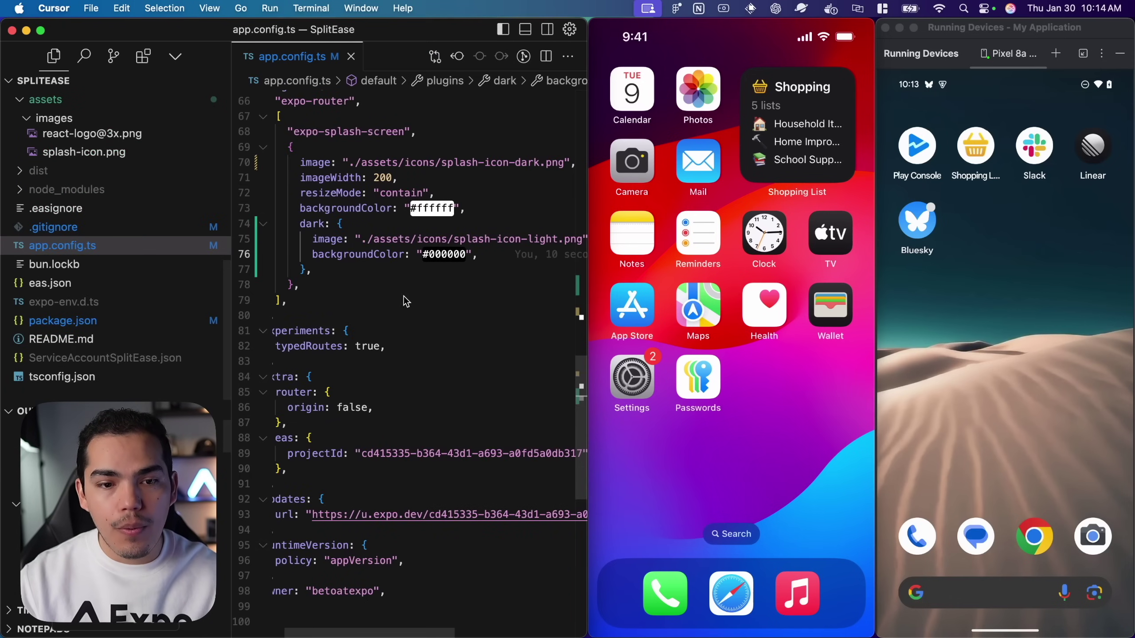
pyautogui.scroll(3, 395, 290)
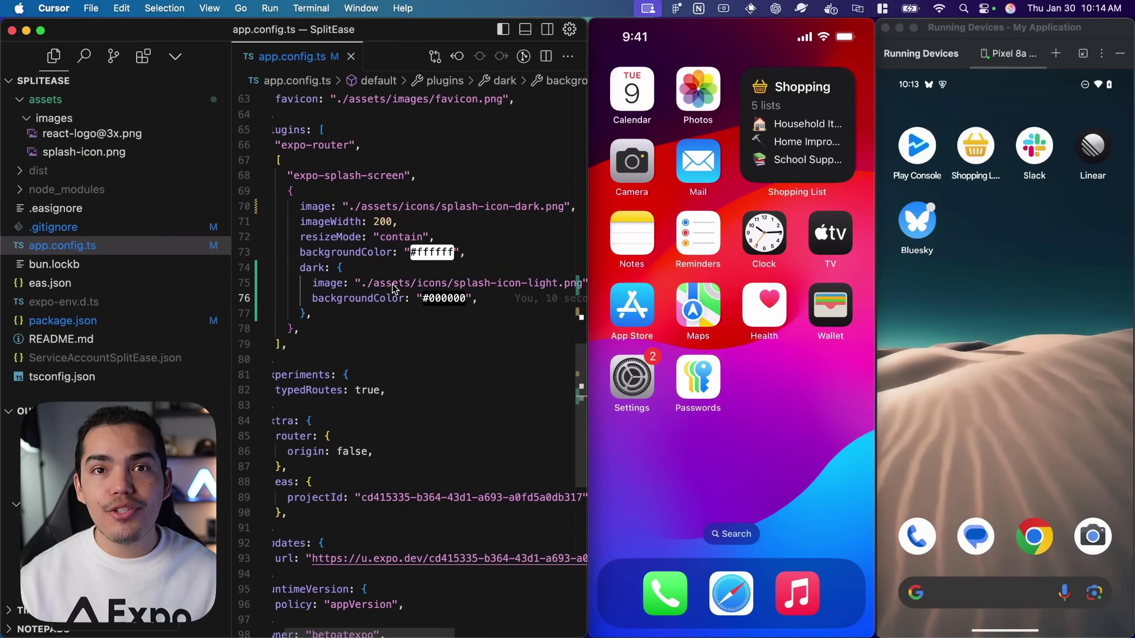
pyautogui.hscroll(-1, 465, 312)
# Step: Try adding an ios: { block after the dark block, then undo back to the saved config
pyautogui.click(464, 312)
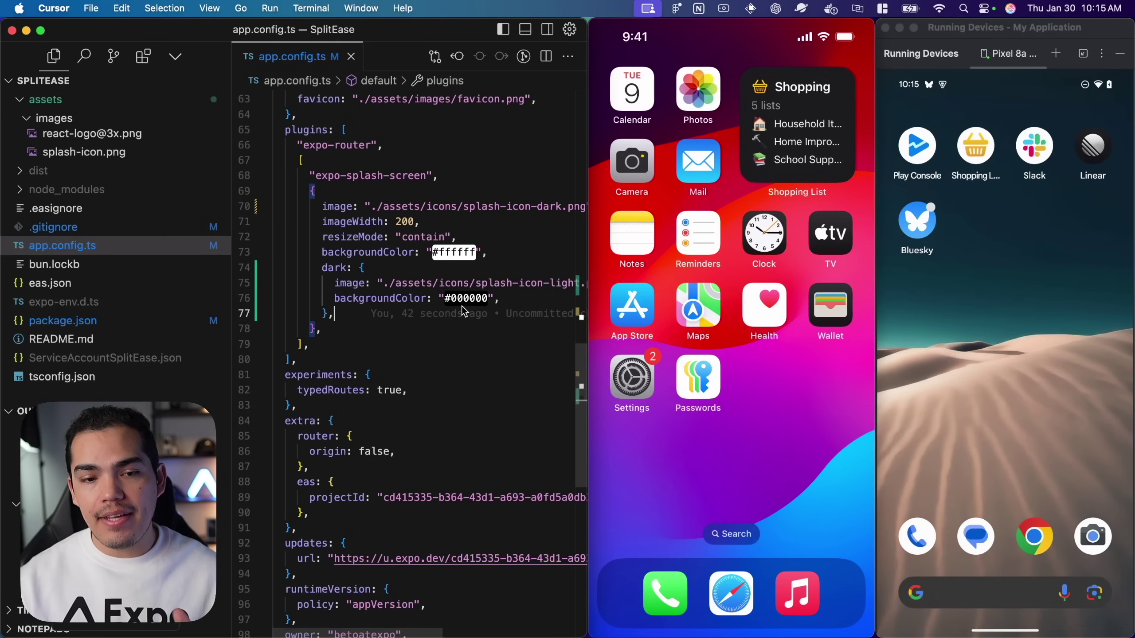
pyautogui.press('Home')
pyautogui.press('End')
pyautogui.press('Return')
pyautogui.write('ios')
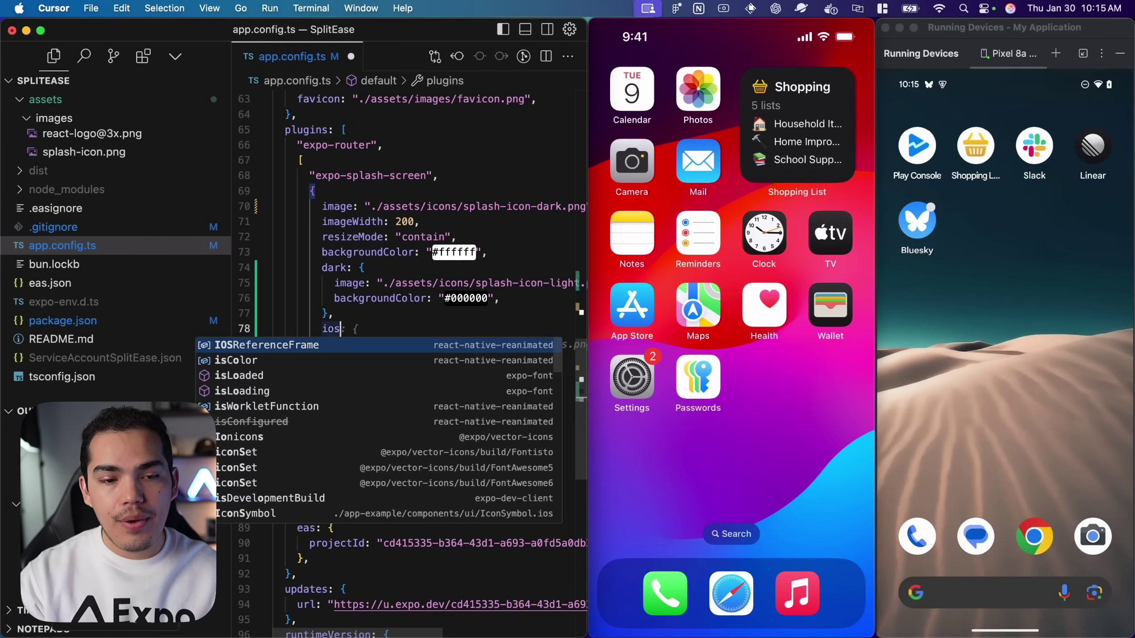
pyautogui.write(': {')
pyautogui.press('Return')
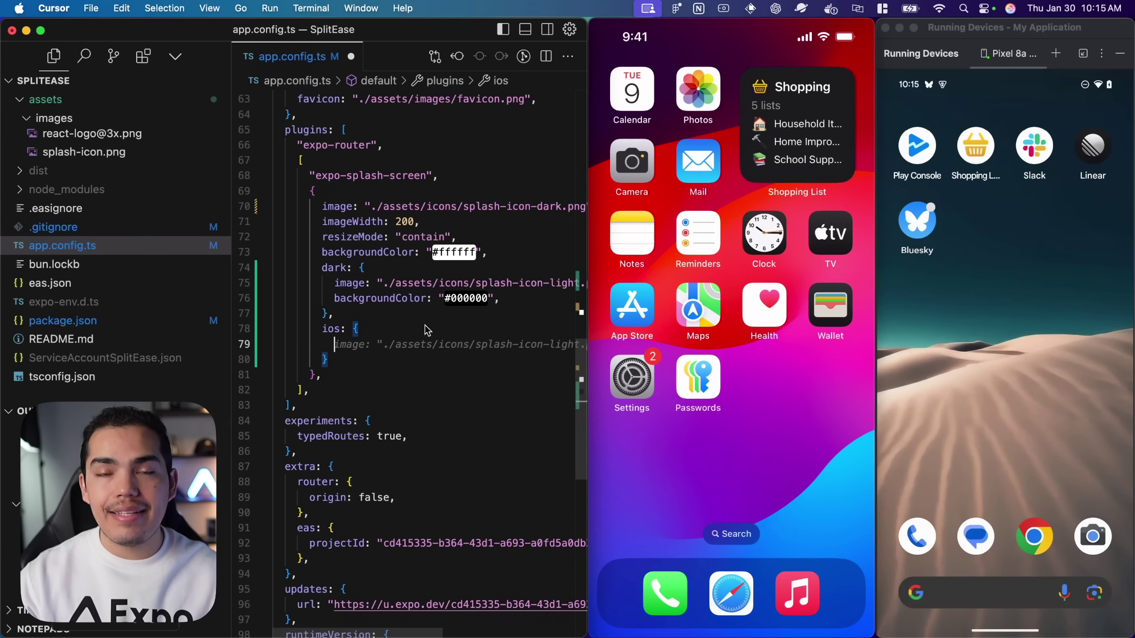
pyautogui.click(343, 359)
pyautogui.press('Return')
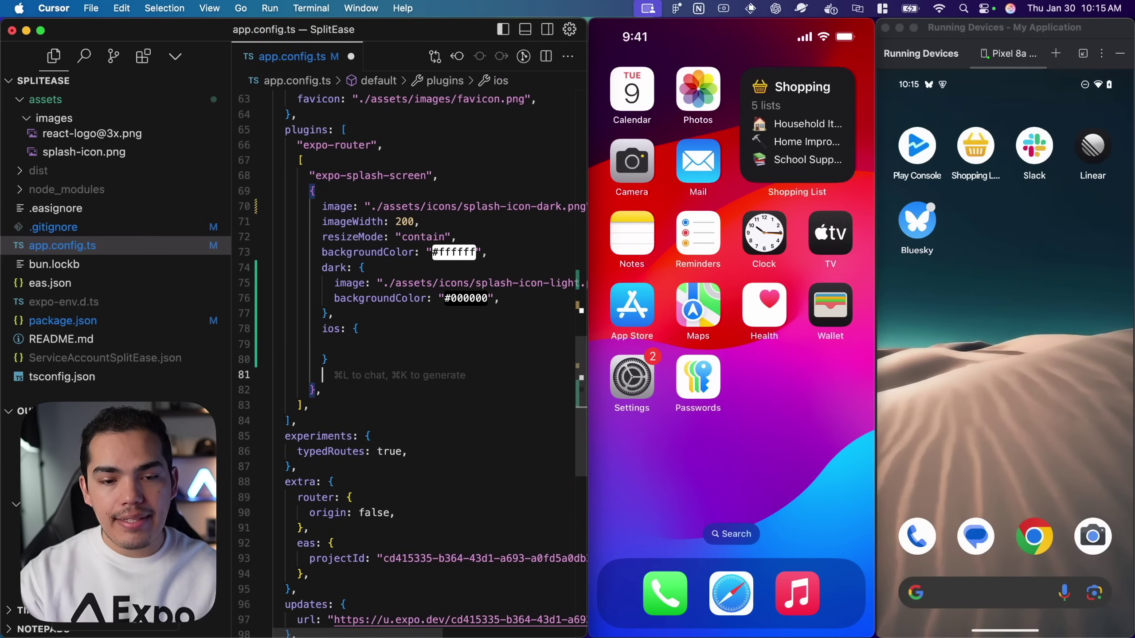
pyautogui.write('and')
pyautogui.press('super+z')
pyautogui.press('super+z')
pyautogui.press('super+z')
pyautogui.press('super+z')
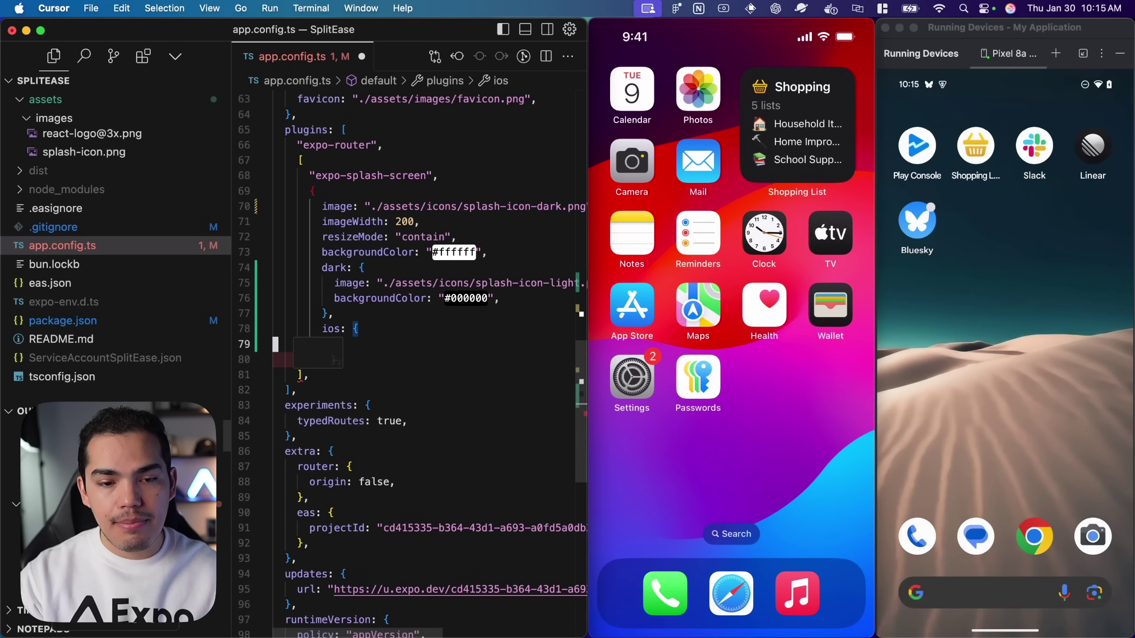
pyautogui.press('super+z')
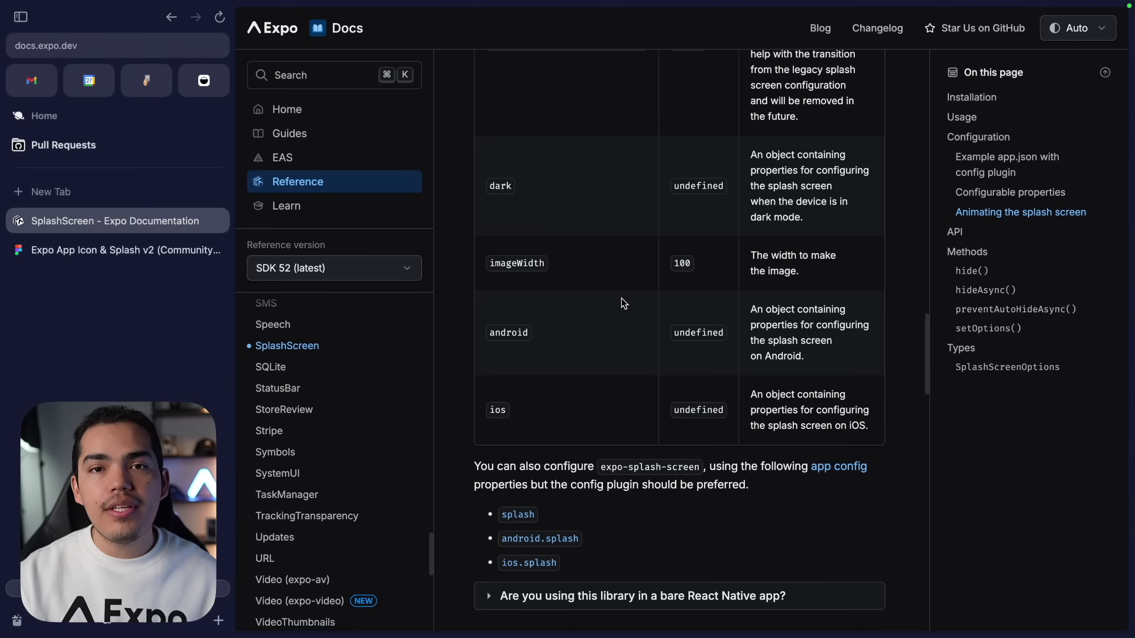
pyautogui.scroll(-3, 620, 298)
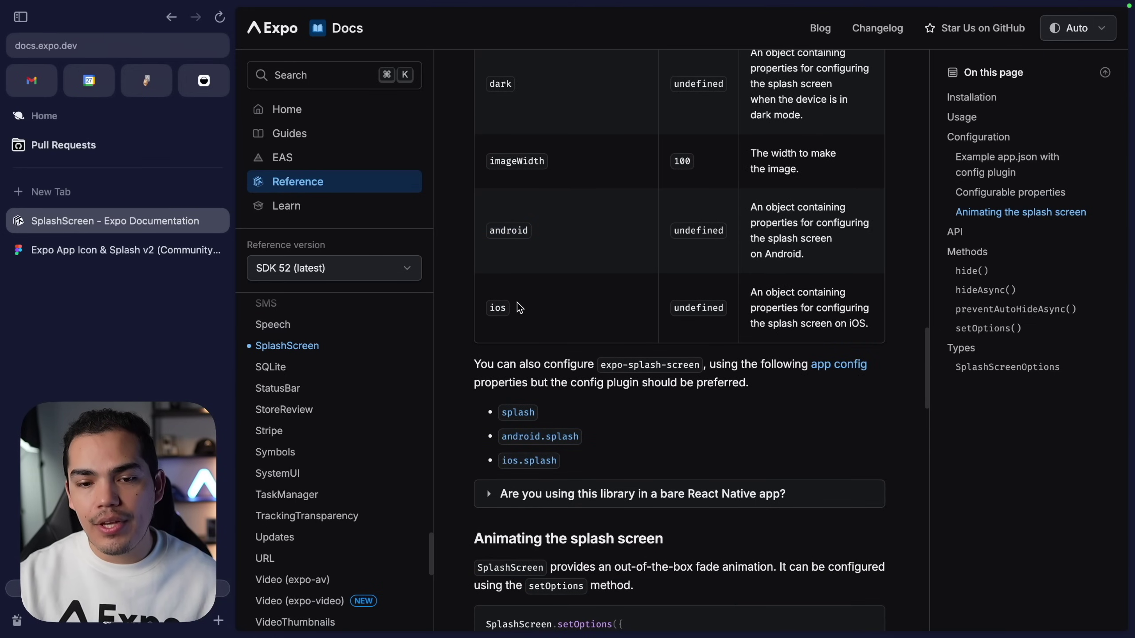
pyautogui.moveTo(750, 207); pyautogui.dragTo(809, 260)
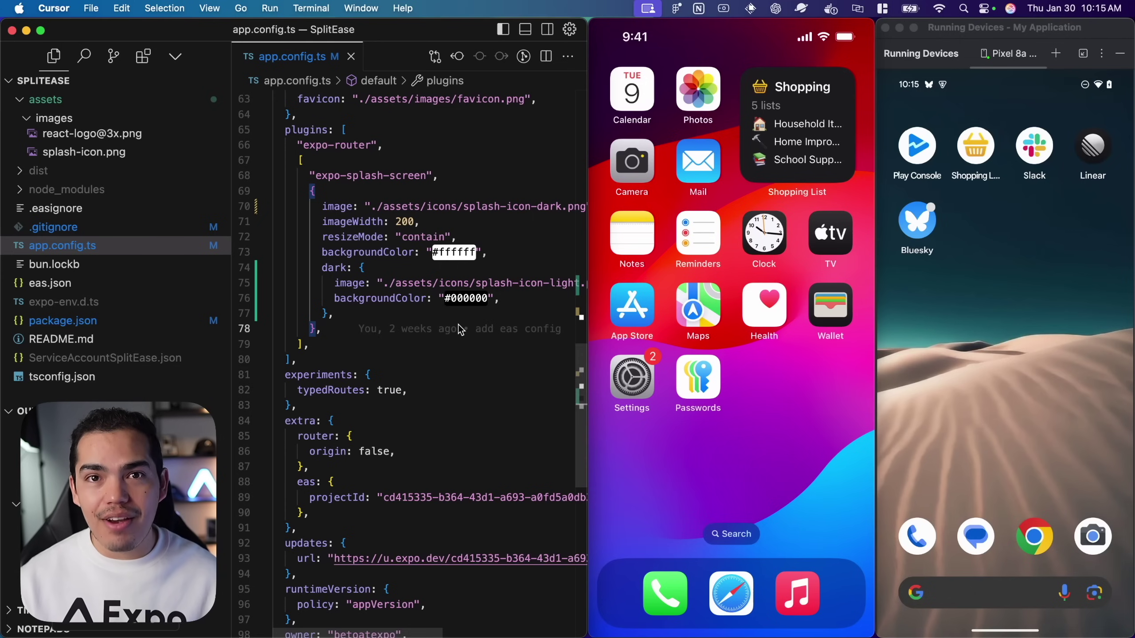
# Step: Open the terminal, widen the Cursor window, and check the preview profile in eas.json
pyautogui.scroll(-1, 459, 326)
pyautogui.click(384, 355)
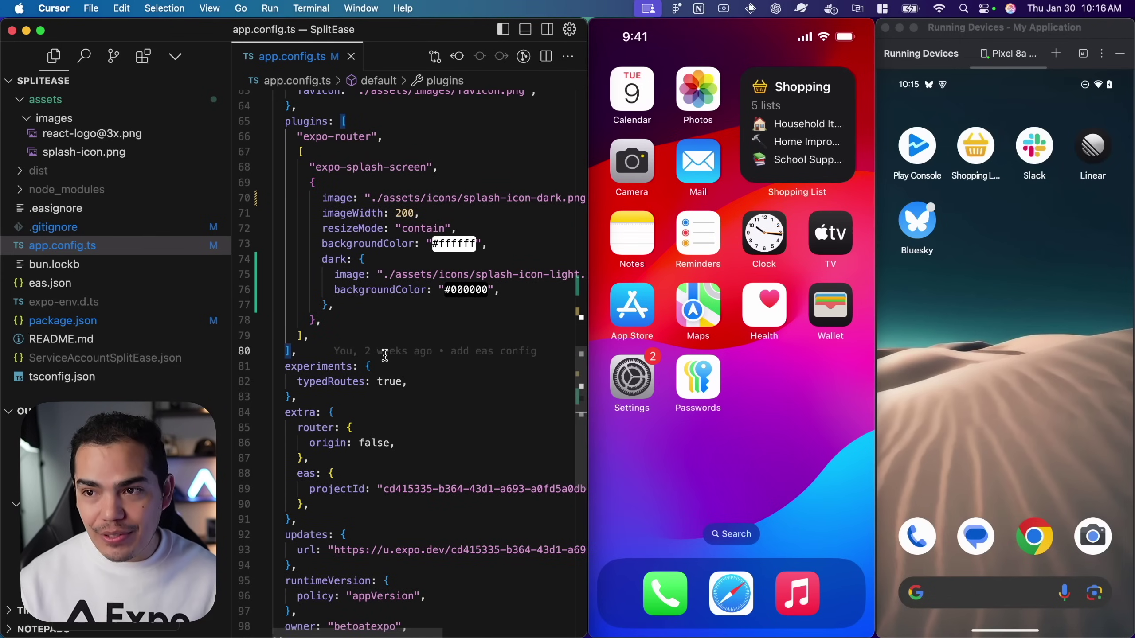
pyautogui.hotkey('ctrl', '`')
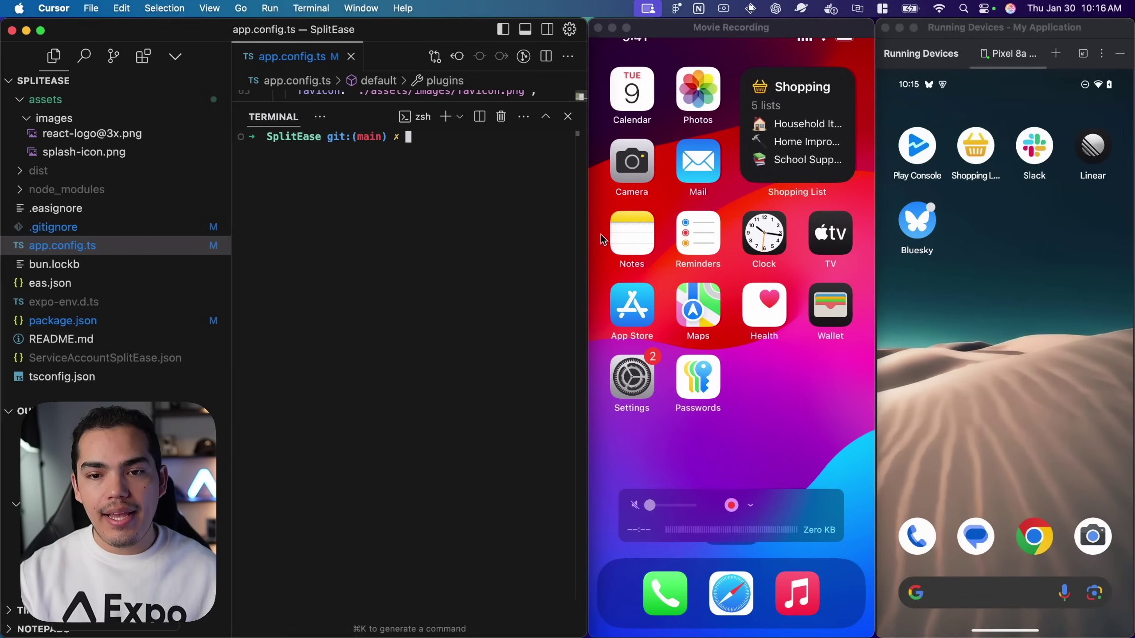
pyautogui.moveTo(587, 240); pyautogui.dragTo(871, 242)
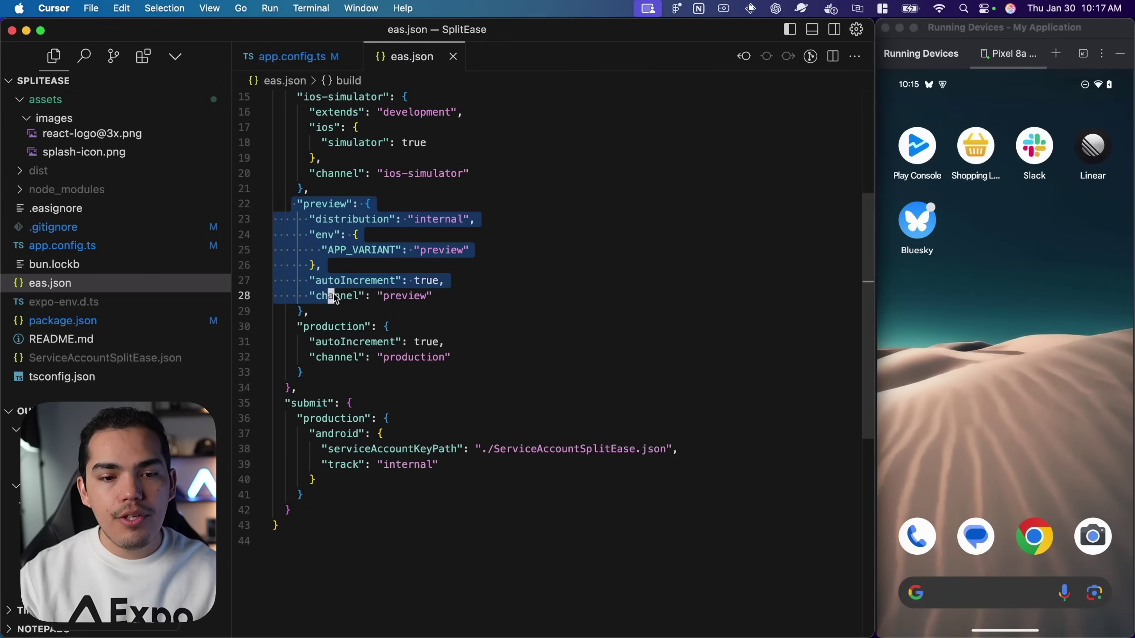
pyautogui.moveTo(333, 293); pyautogui.dragTo(335, 310)
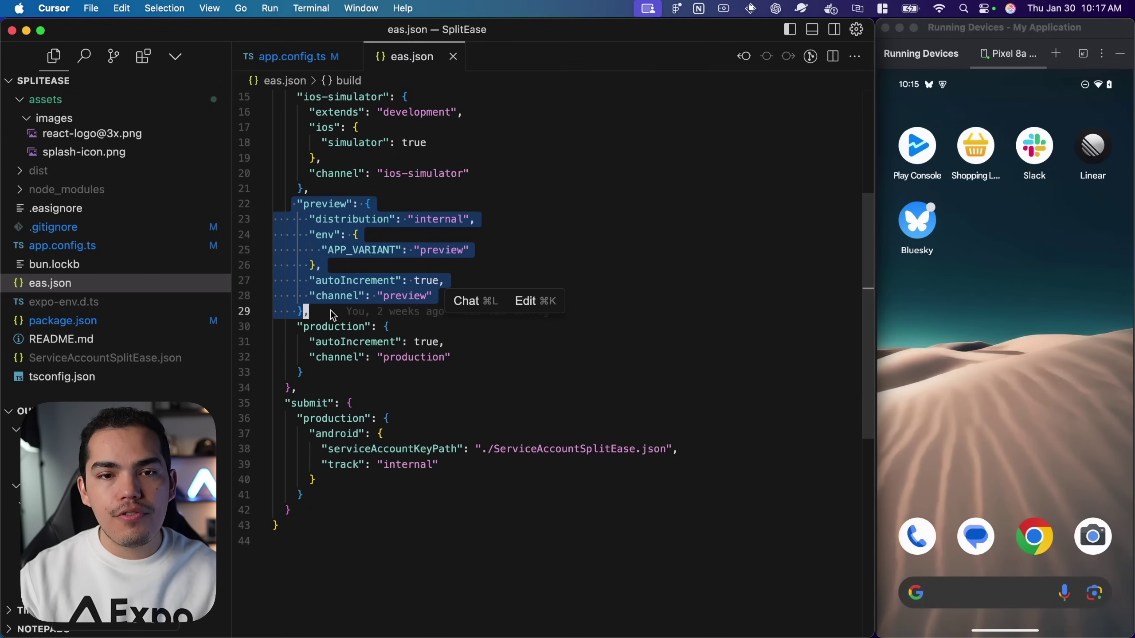
pyautogui.click(322, 311)
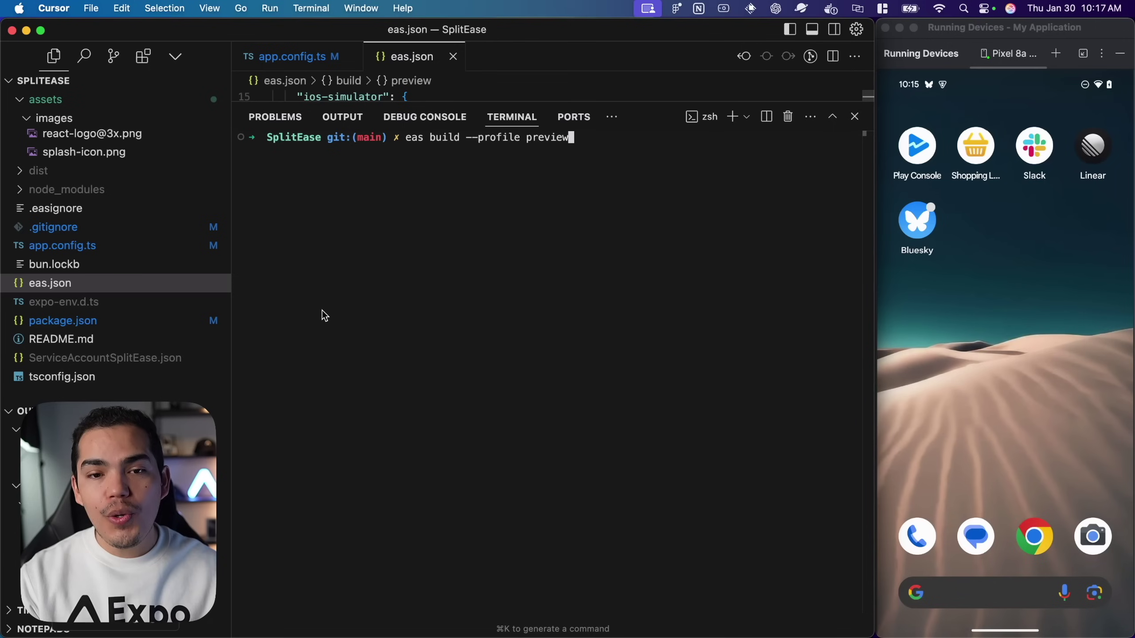
# Step: Run the preview build for all platforms, confirming the Apple ID and developer team
pyautogui.press('Return')
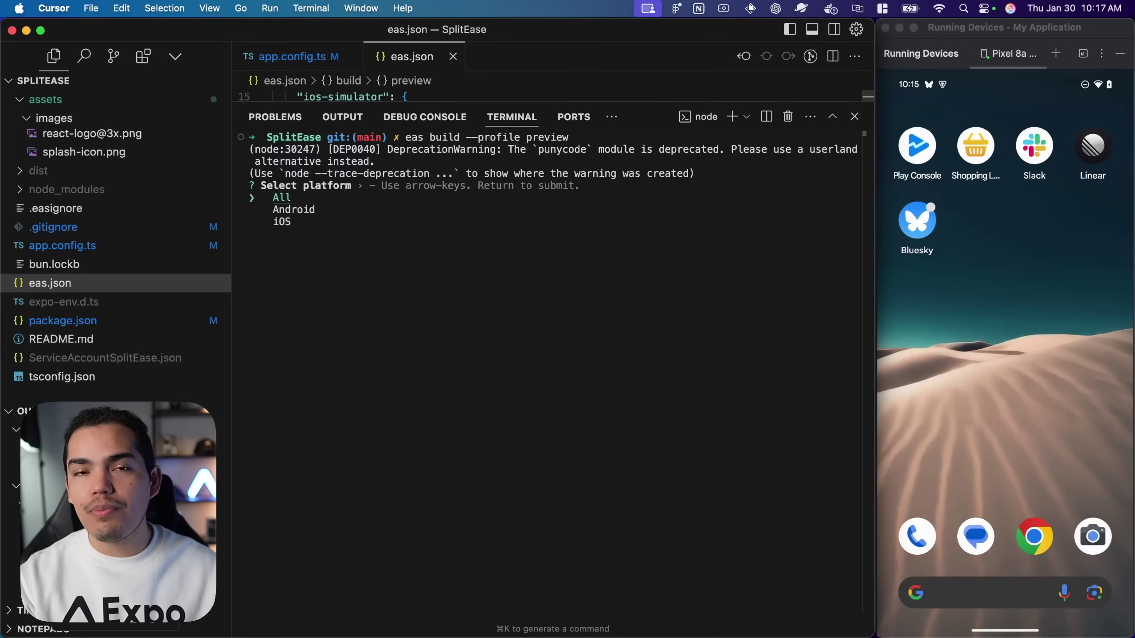
pyautogui.press('Return')
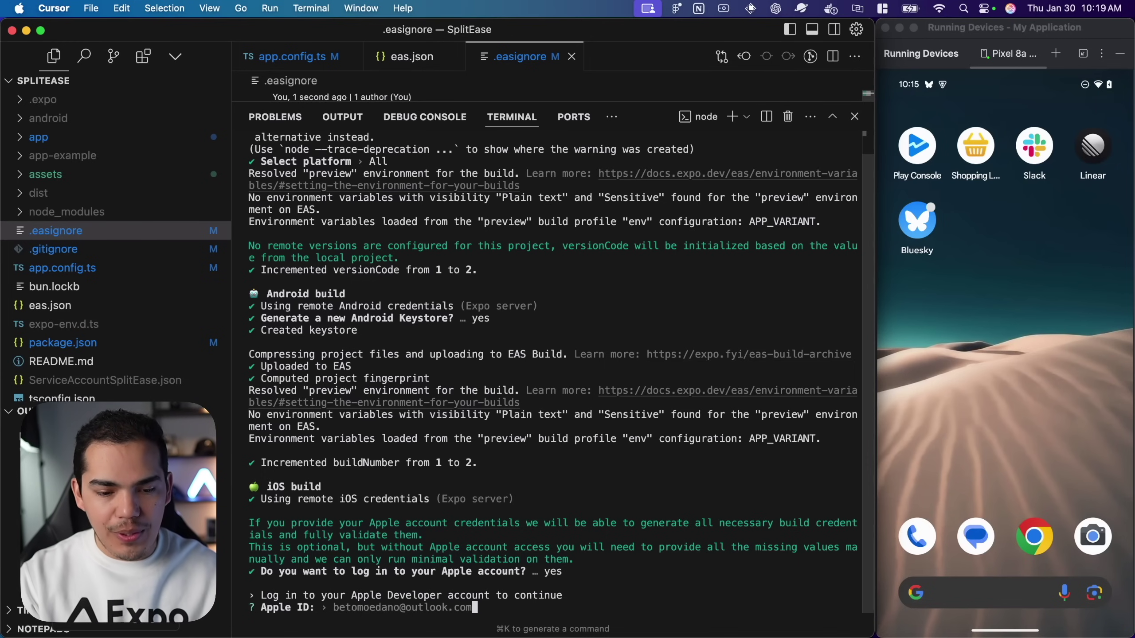
pyautogui.press('Return')
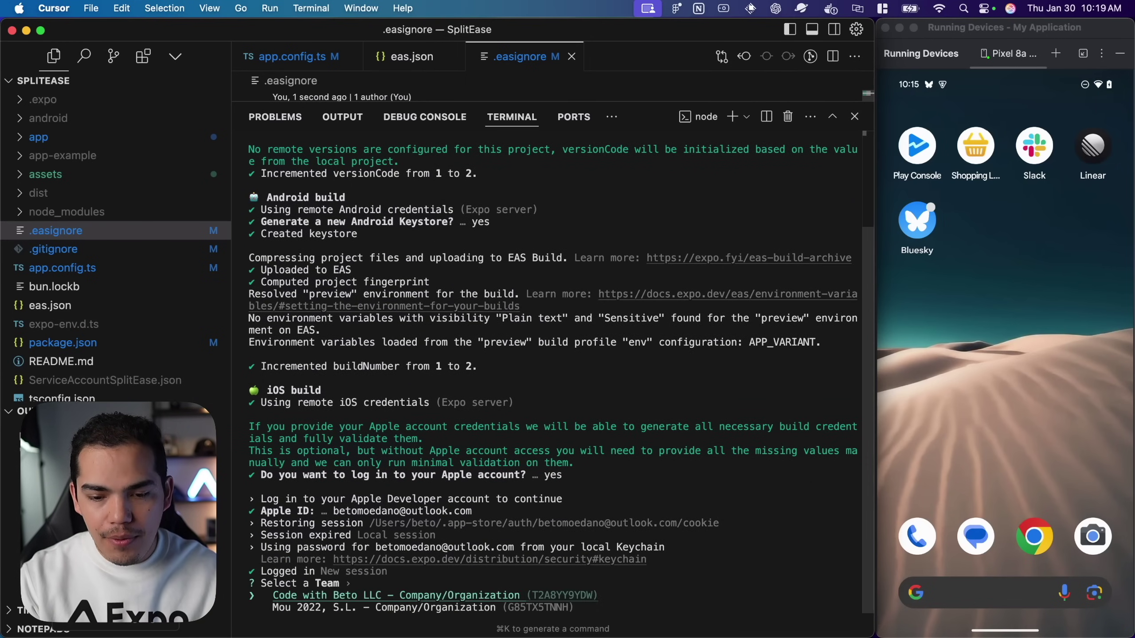
pyautogui.press('Return')
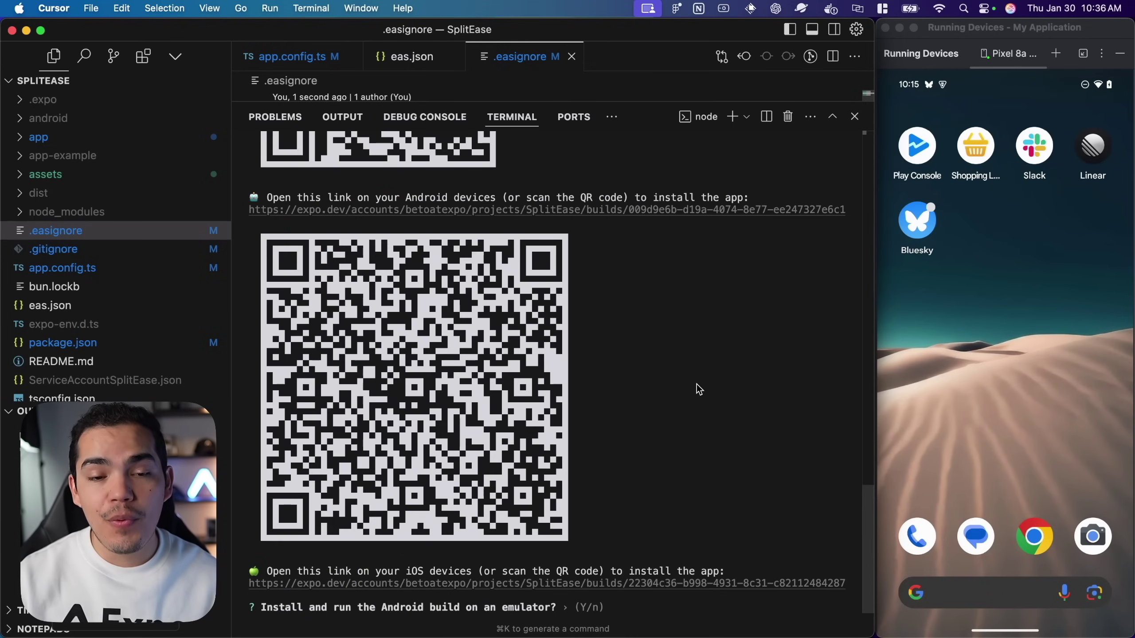
# Step: Answer the emulator install prompt with n, bring up both devices, then close the terminal
pyautogui.press('n')
pyautogui.scroll(5, 678, 399)
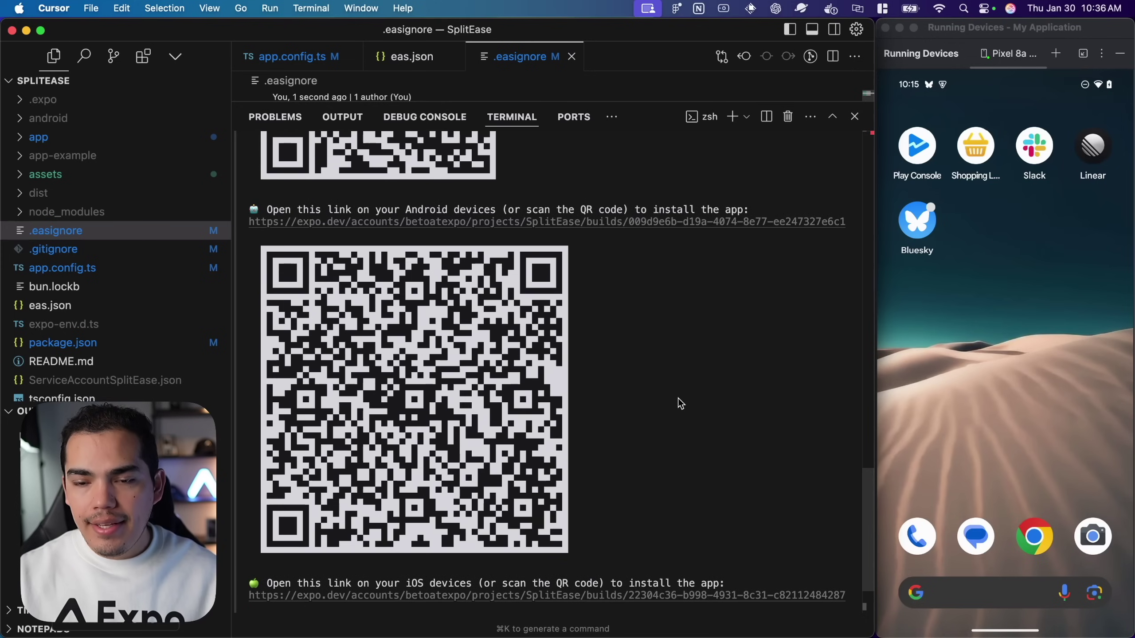
pyautogui.scroll(10, 678, 398)
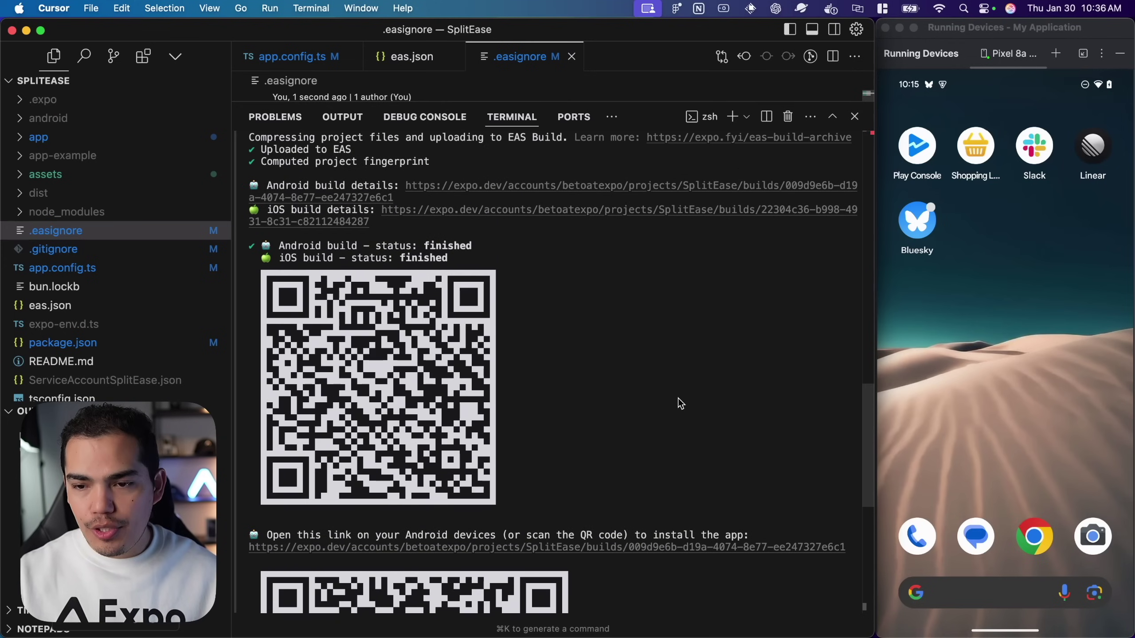
pyautogui.moveTo(872, 376); pyautogui.dragTo(585, 362)
pyautogui.scroll(-15, 453, 429)
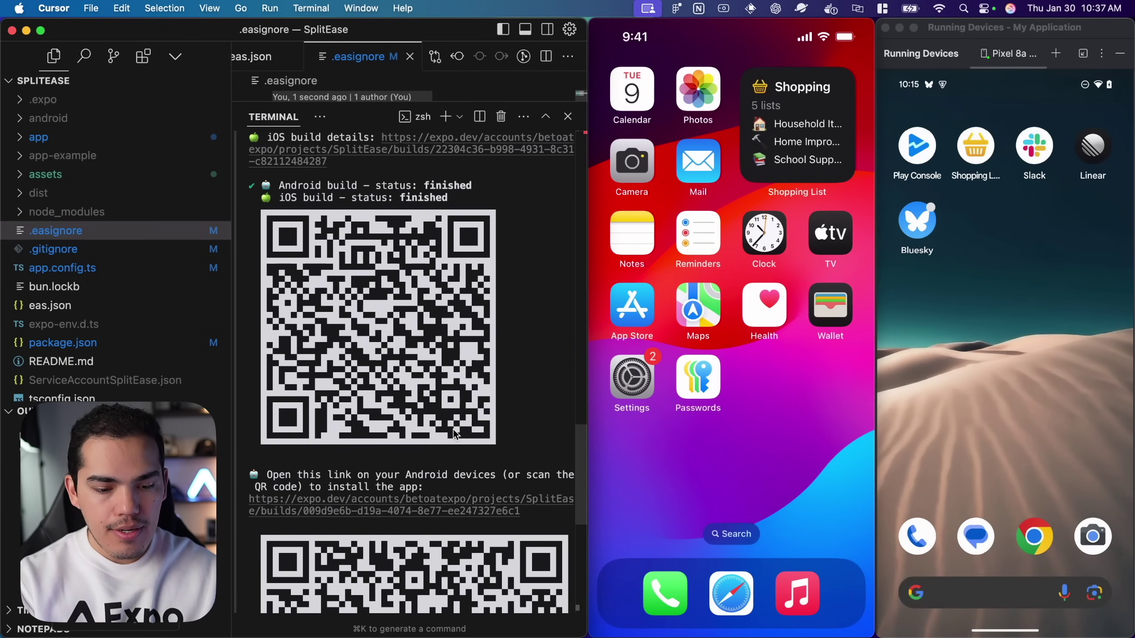
pyautogui.click(970, 28)
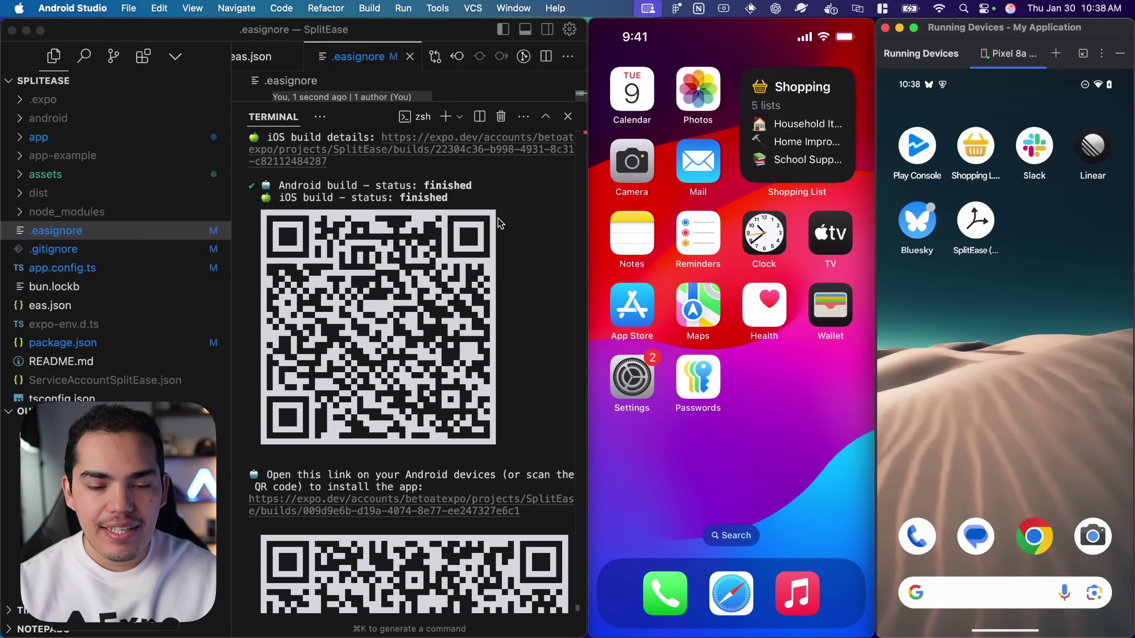
pyautogui.scroll(-8, 388, 360)
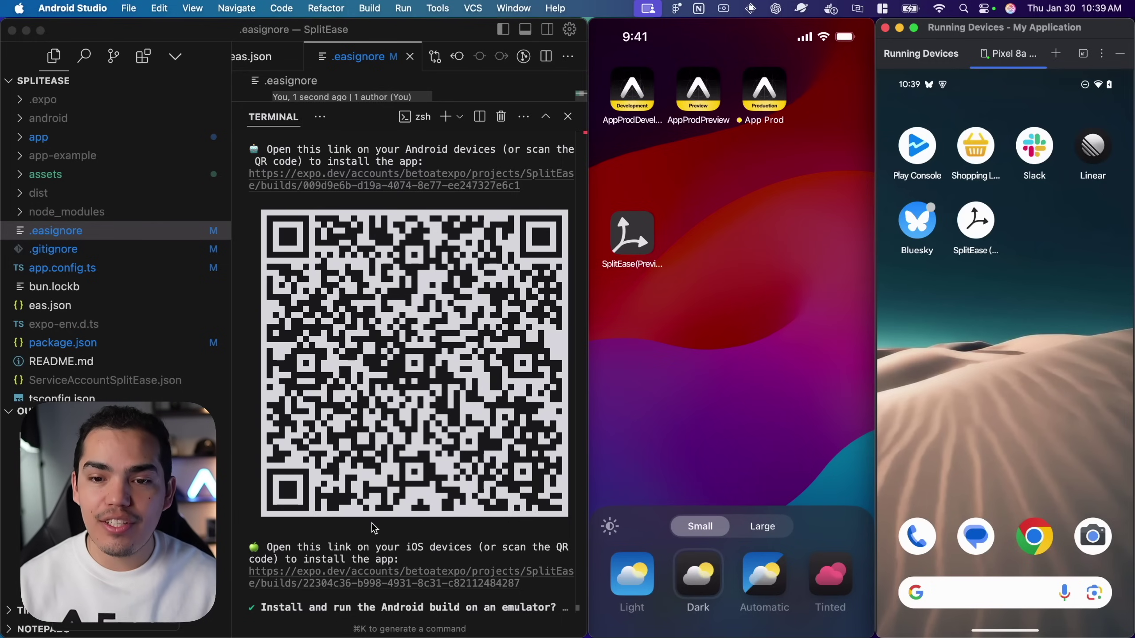
pyautogui.click(521, 102)
pyautogui.click(568, 116)
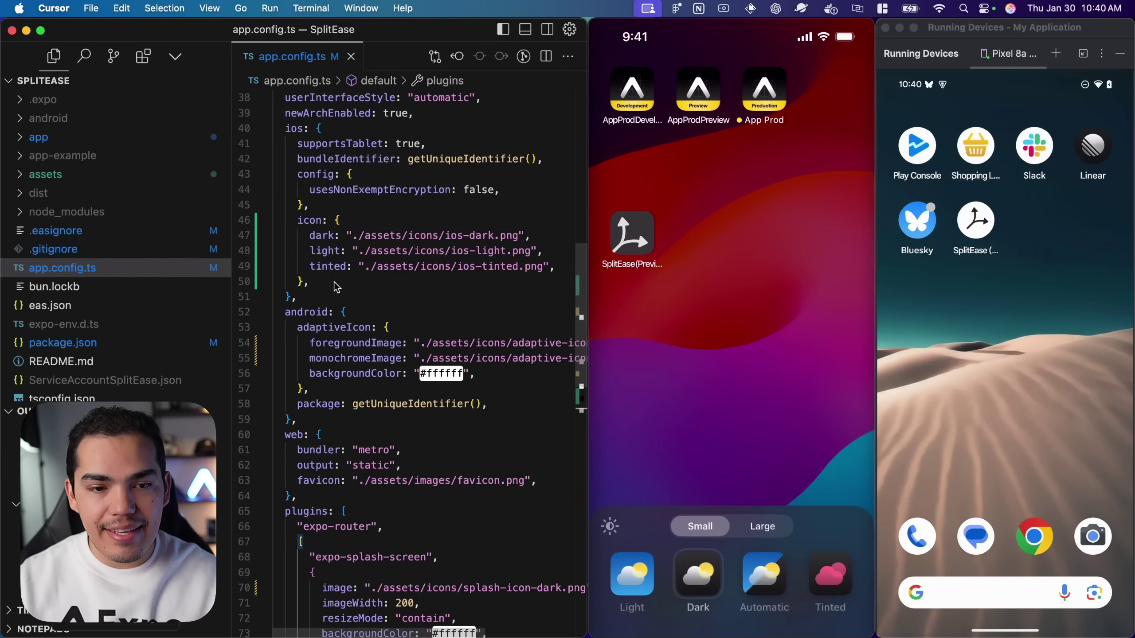
# Step: Highlight the iOS dark icon entry and the Android monochromeImage entry in app.config.ts
pyautogui.doubleClick(324, 235)
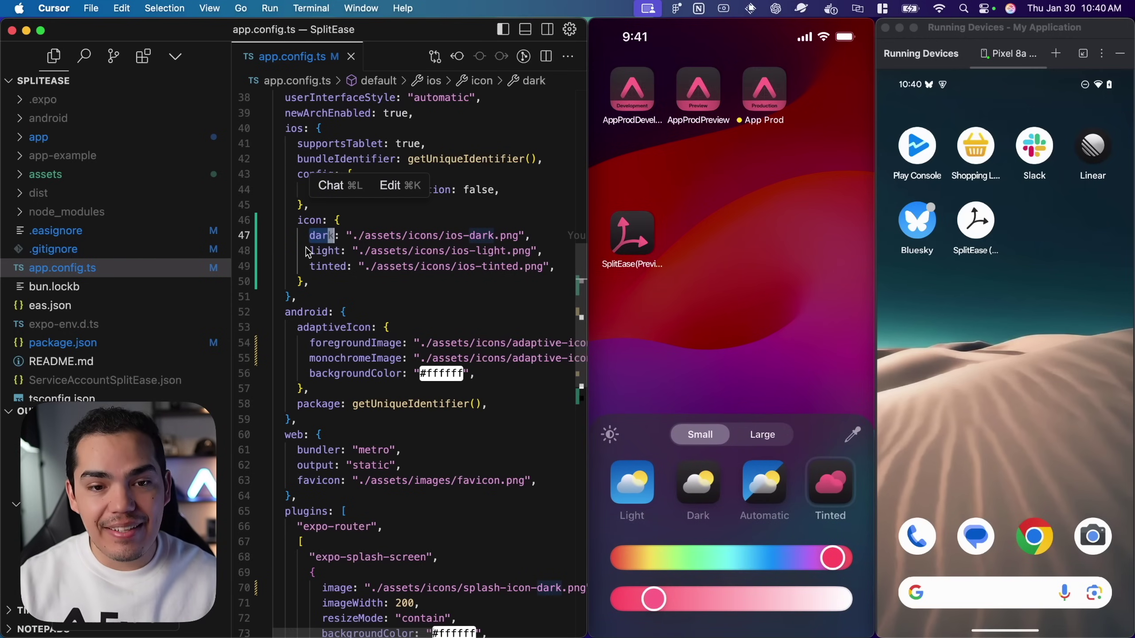
pyautogui.click(335, 285)
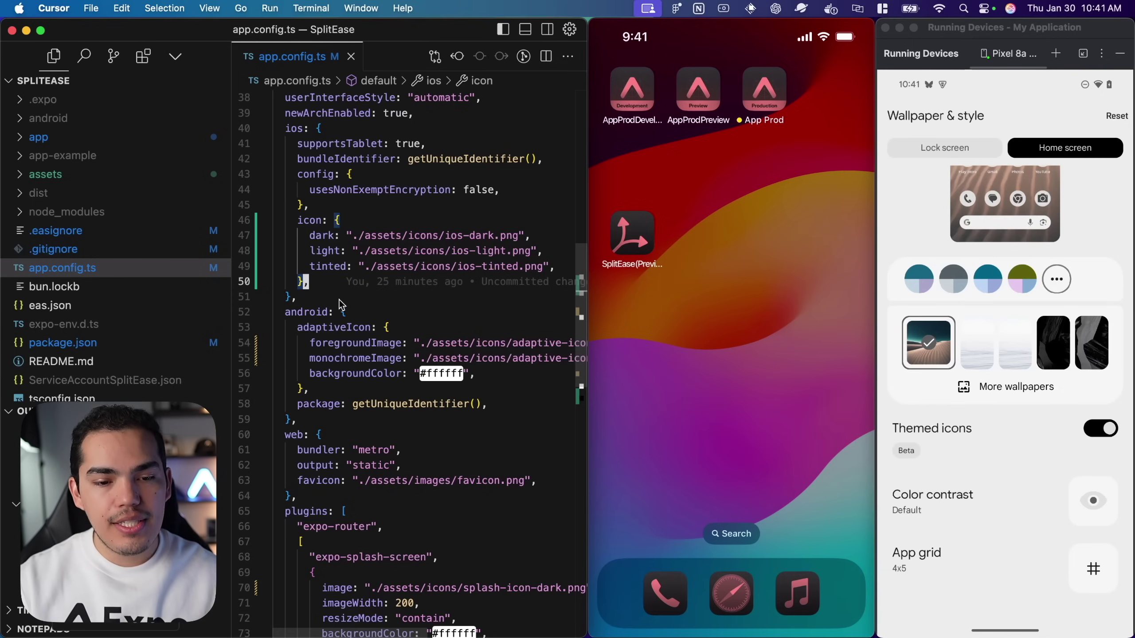
pyautogui.doubleClick(357, 359)
pyautogui.scroll(-2, 356, 363)
pyautogui.scroll(-1, 355, 361)
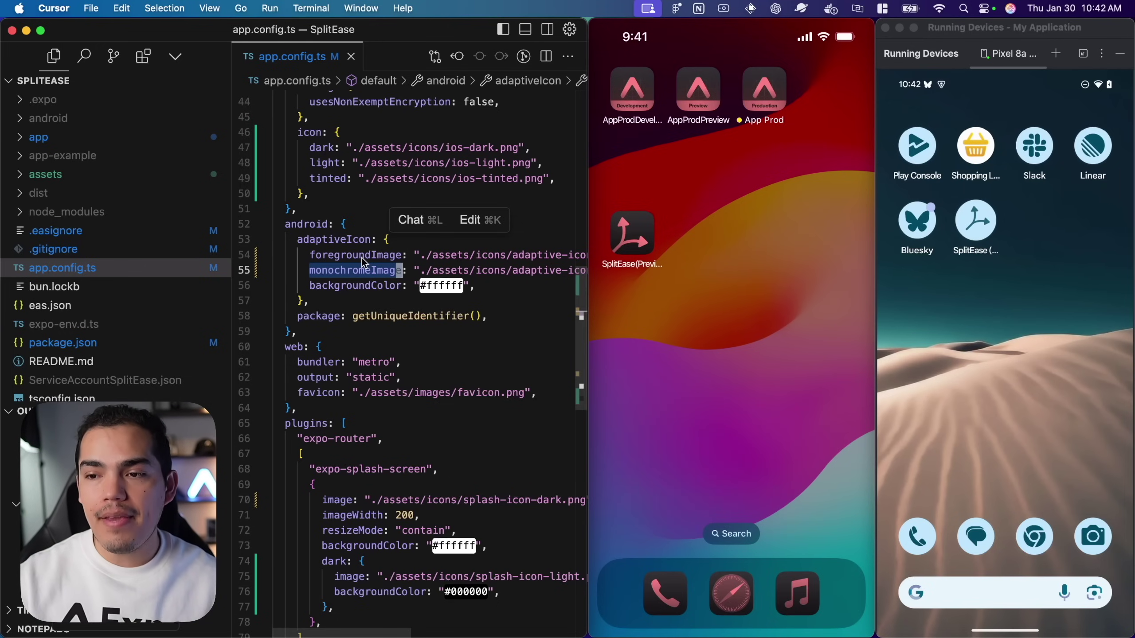
# Step: Look over the adaptive icon's foregroundImage, the package line and the android block
pyautogui.moveTo(364, 263)
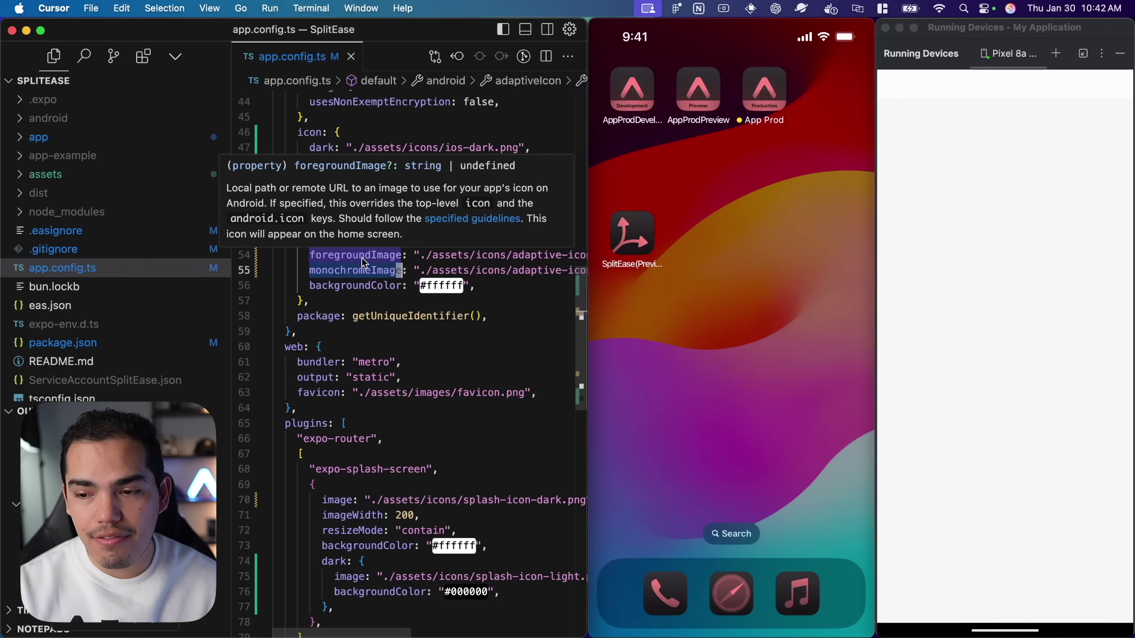
pyautogui.click(481, 316)
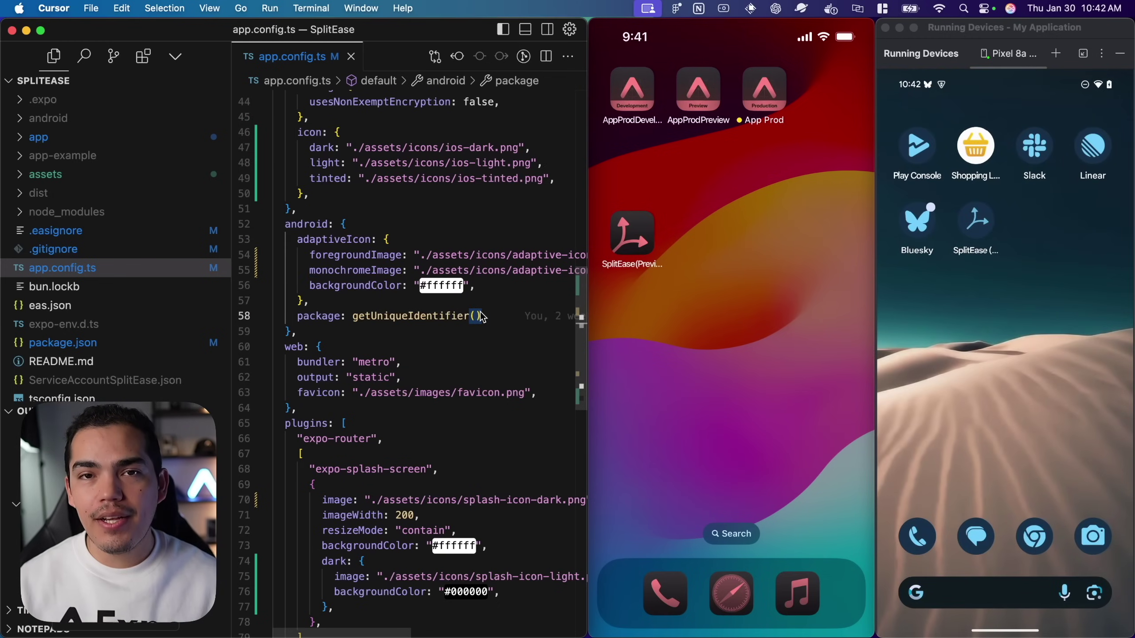
pyautogui.click(477, 331)
# Step: Scroll through the expo-splash-screen config, noting the ffffff background and the dark settings
pyautogui.scroll(-4, 477, 336)
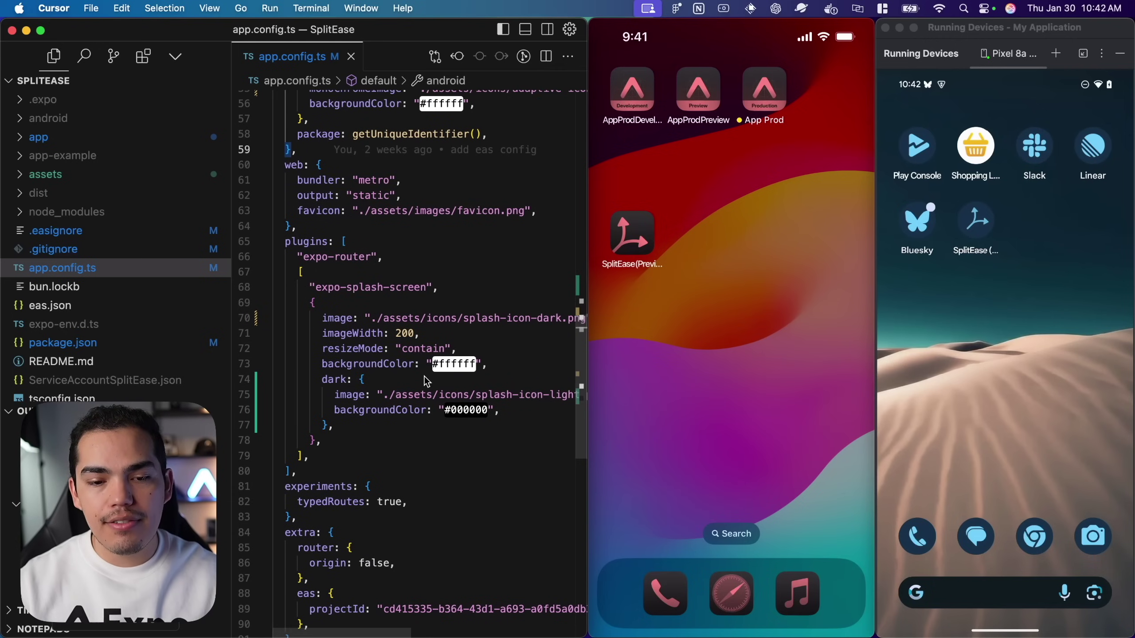
pyautogui.scroll(-2, 427, 380)
pyautogui.scroll(-2, 425, 362)
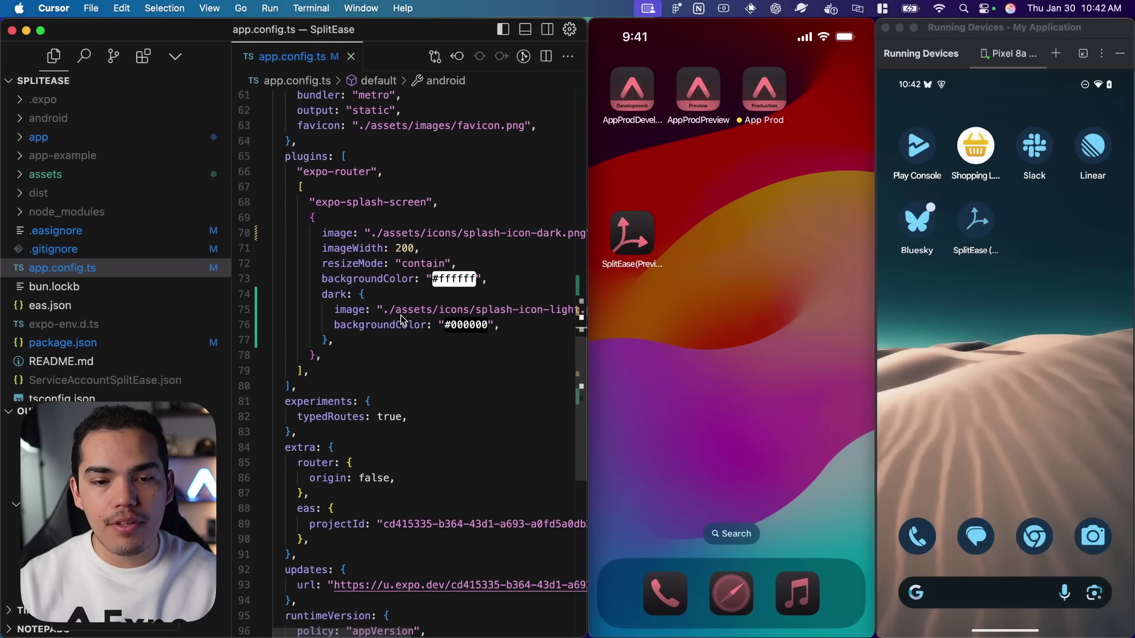
pyautogui.doubleClick(447, 276)
pyautogui.click(409, 290)
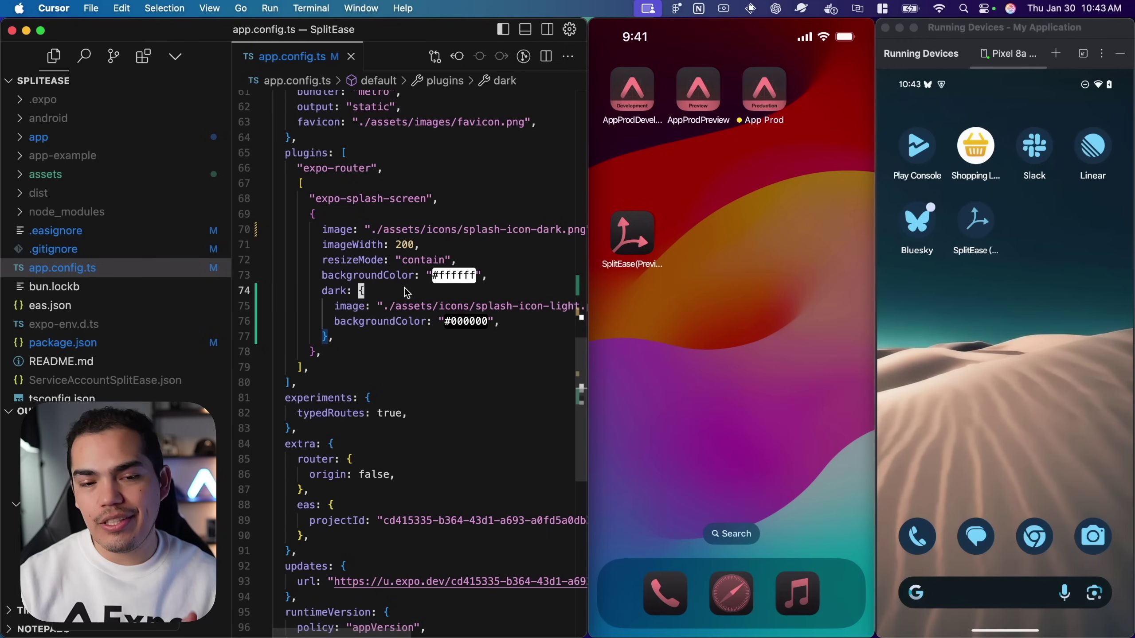
pyautogui.scroll(-1, 406, 293)
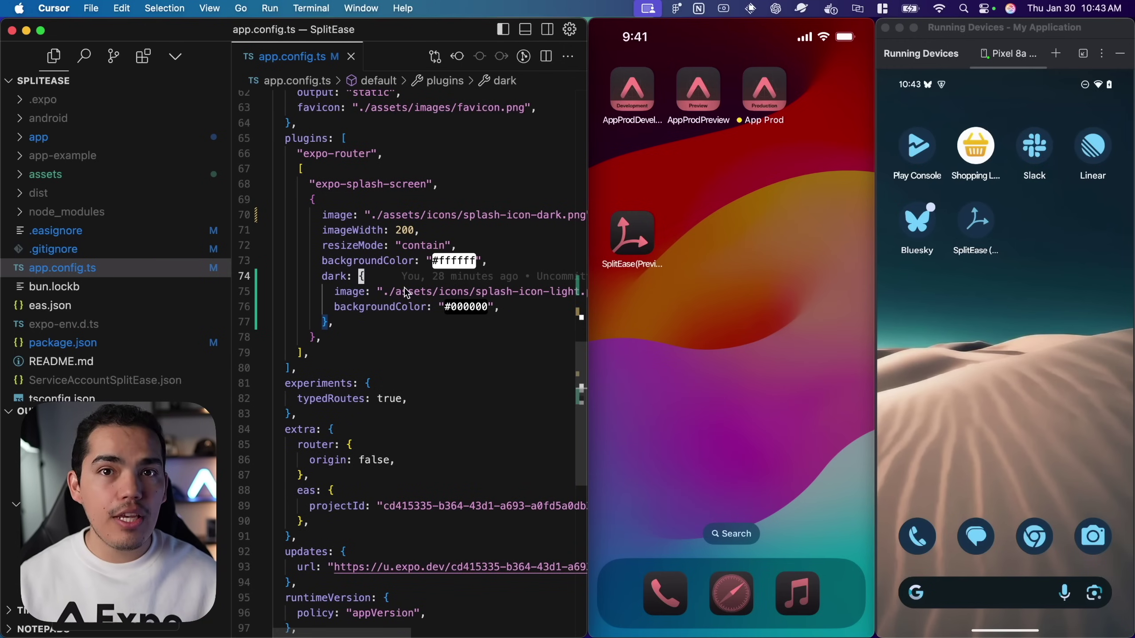
pyautogui.scroll(6, 406, 293)
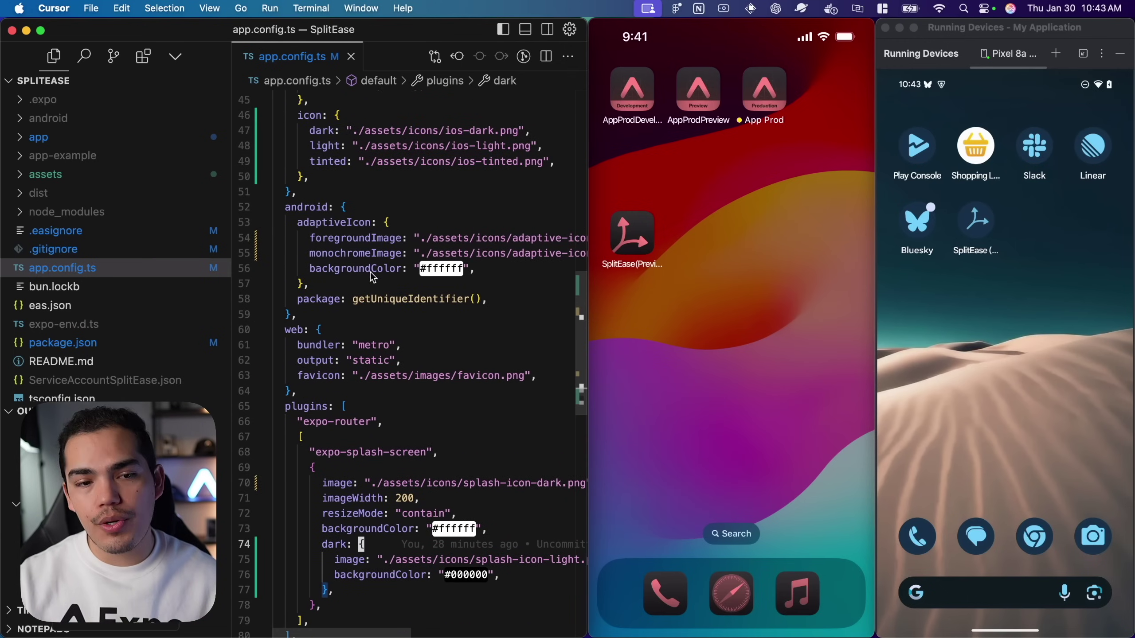
pyautogui.scroll(-4, 427, 219)
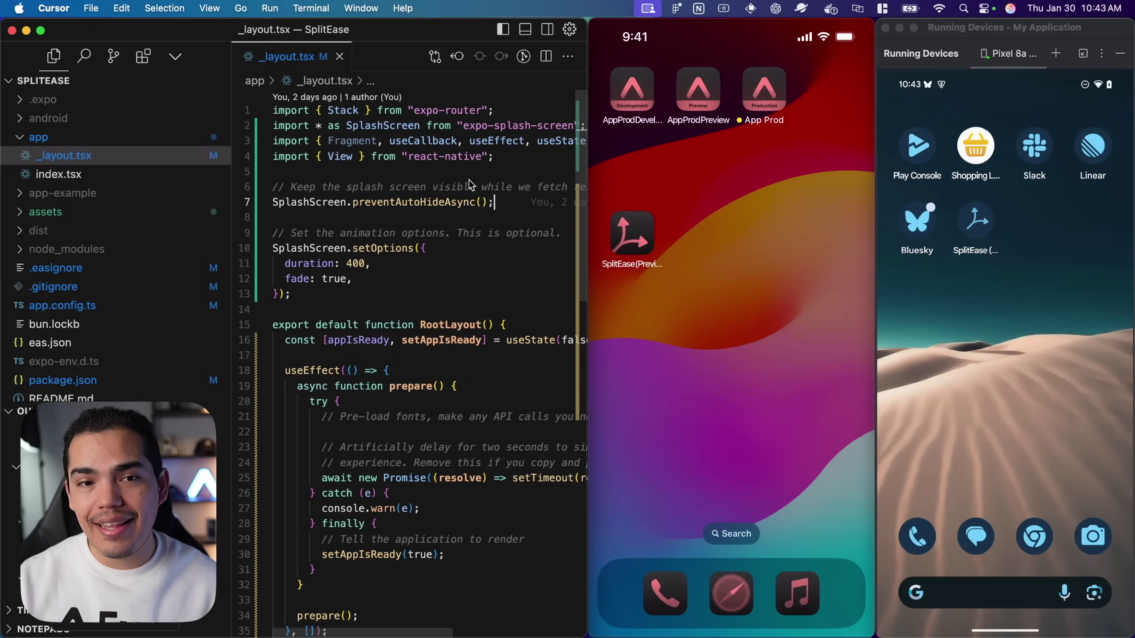
pyautogui.click(398, 127)
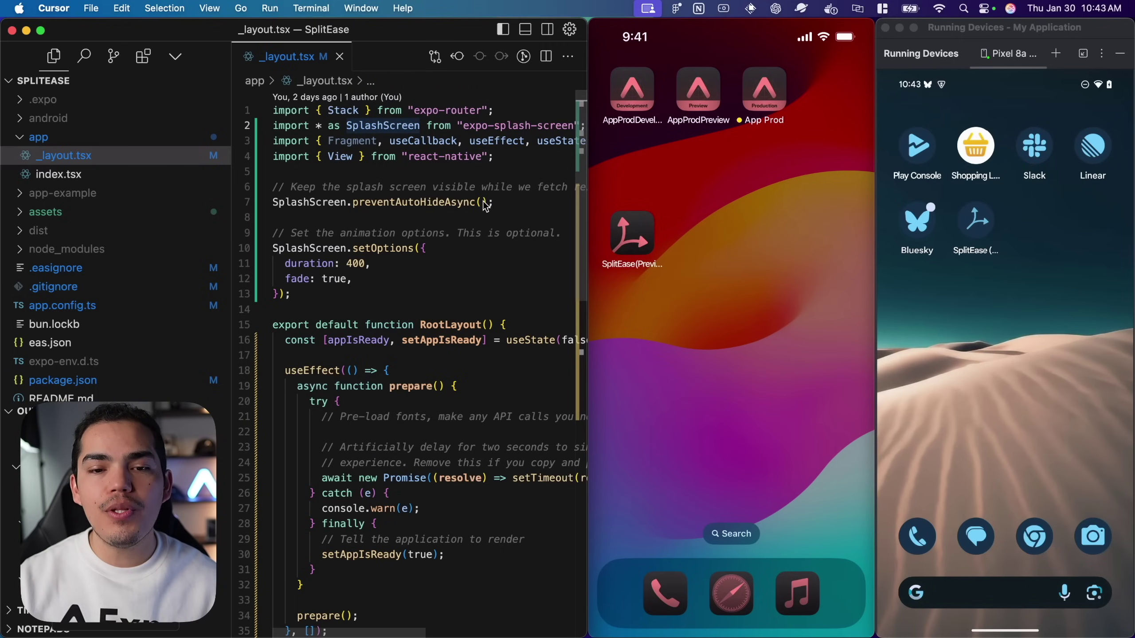
pyautogui.doubleClick(470, 206)
pyautogui.moveTo(511, 213)
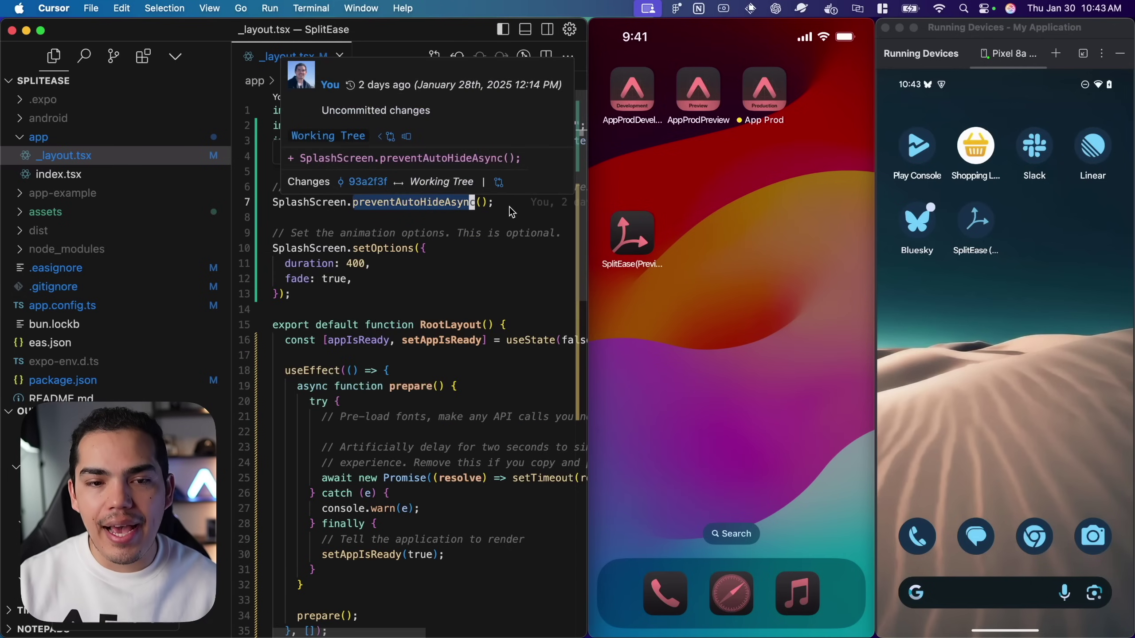
pyautogui.press('Right')
pyautogui.press('Right')
pyautogui.press('Right')
pyautogui.hscroll(5, 515, 217)
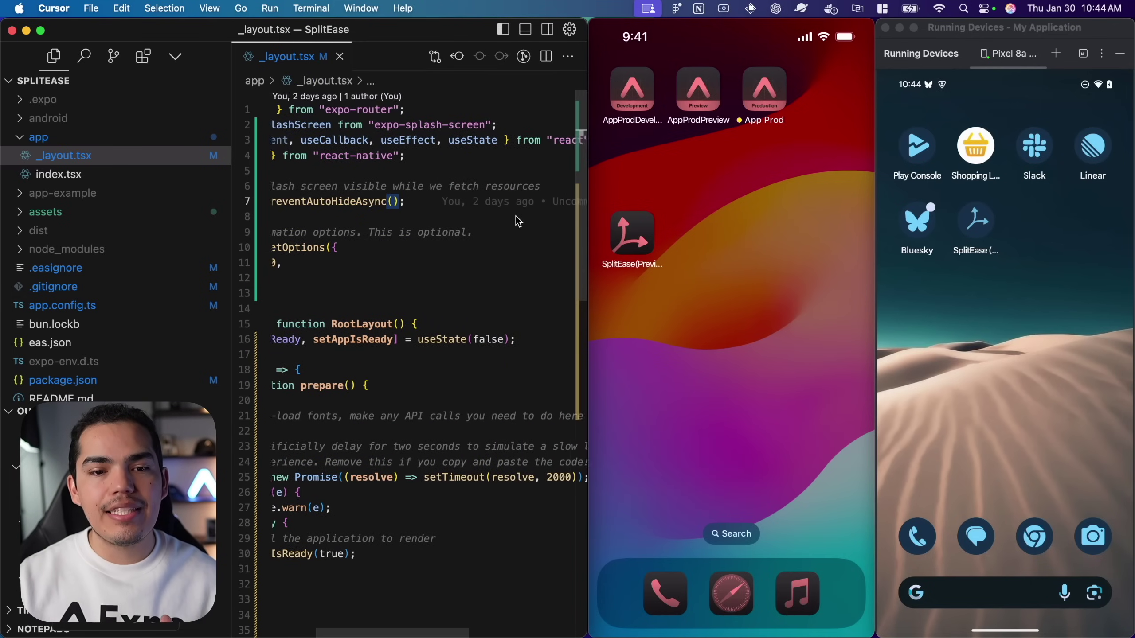
pyautogui.hscroll(-5, 518, 221)
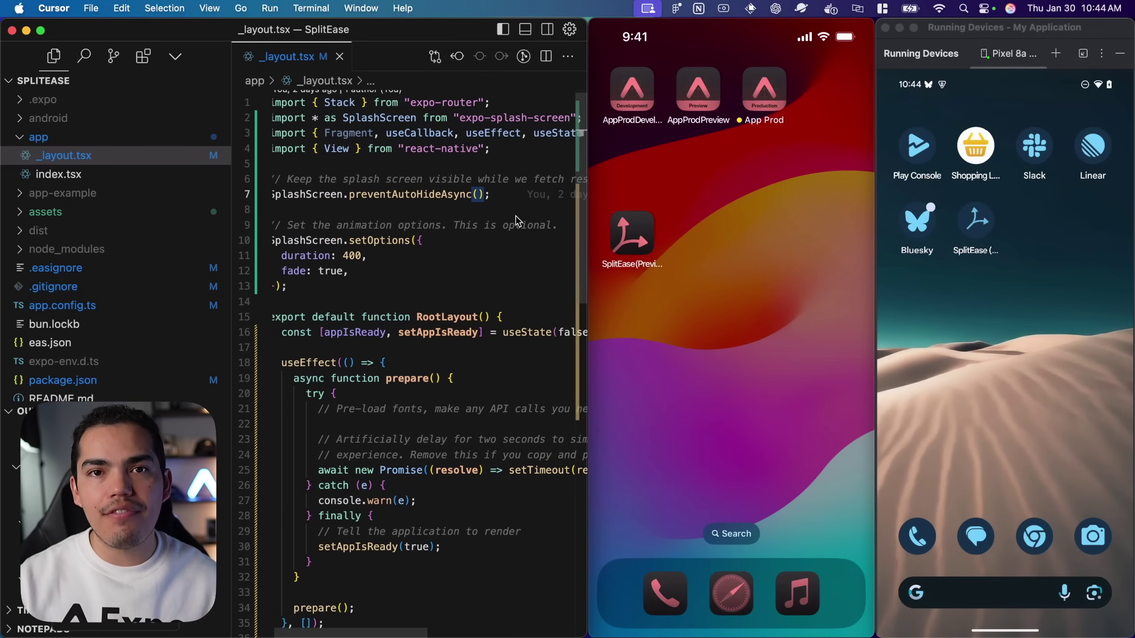
pyautogui.scroll(-3, 517, 221)
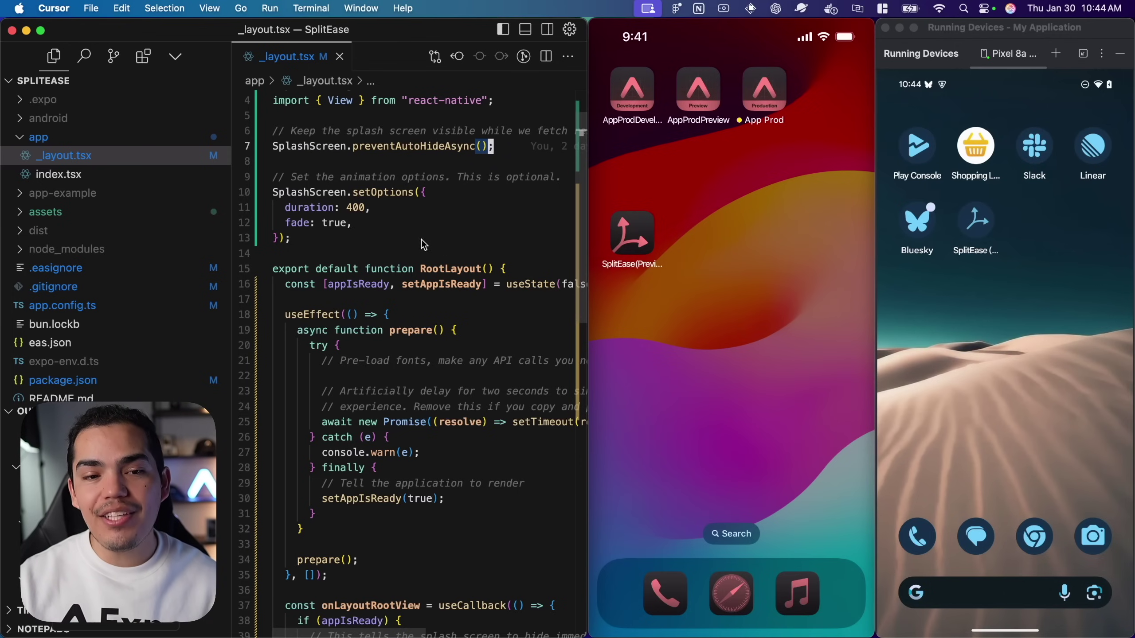
pyautogui.moveTo(315, 240); pyautogui.dragTo(253, 193)
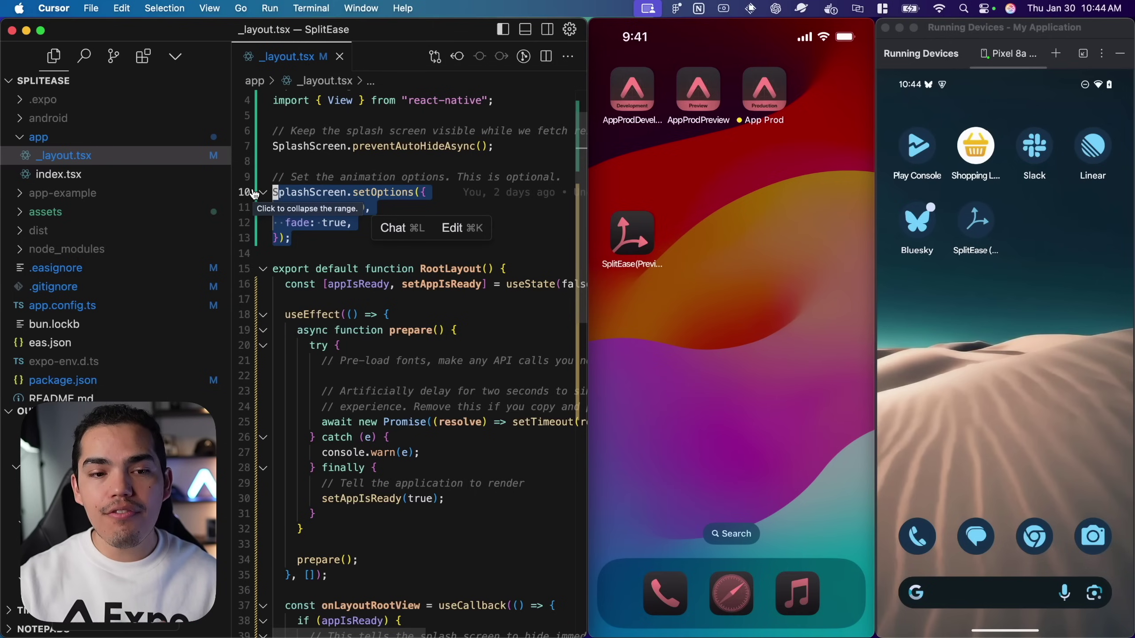
pyautogui.click(311, 237)
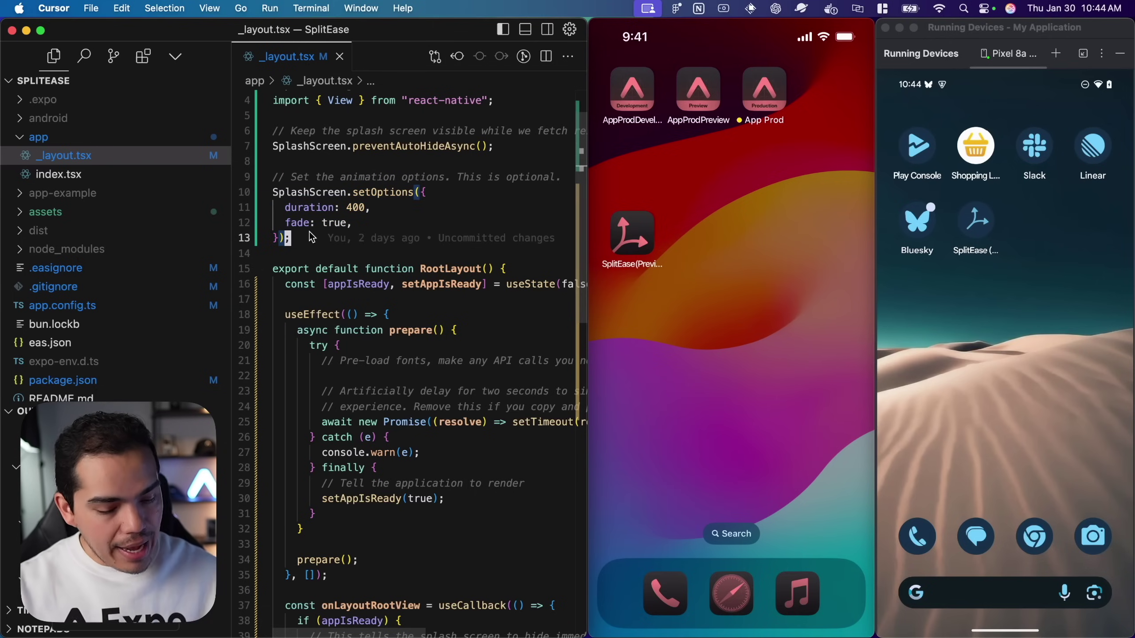
pyautogui.hotkey('shift', 'Left')
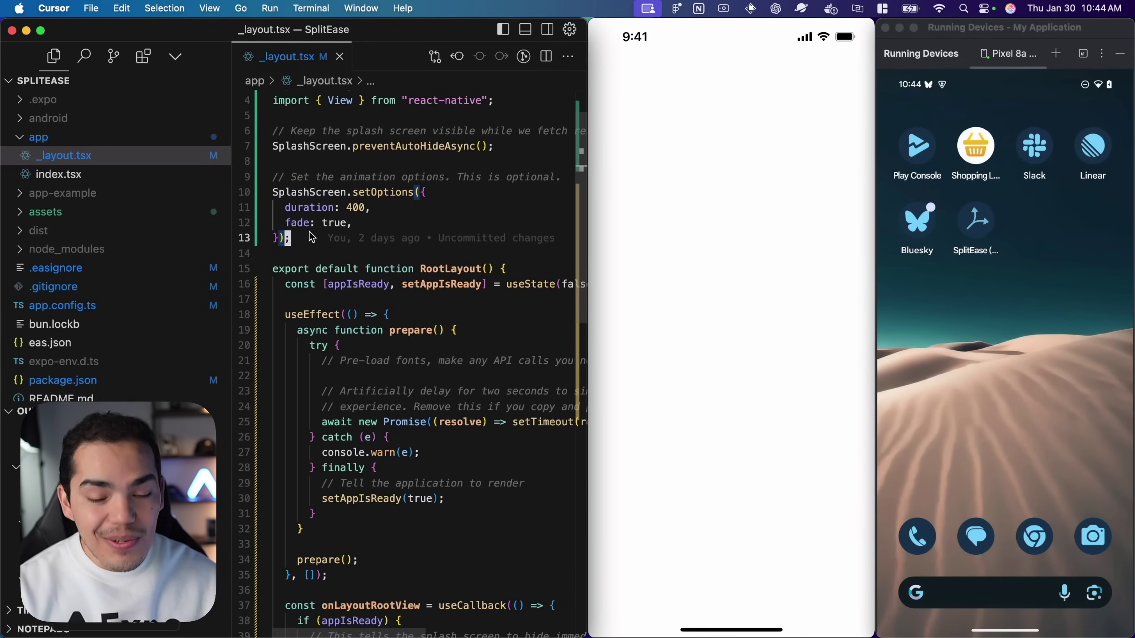
pyautogui.moveTo(354, 223); pyautogui.dragTo(278, 214)
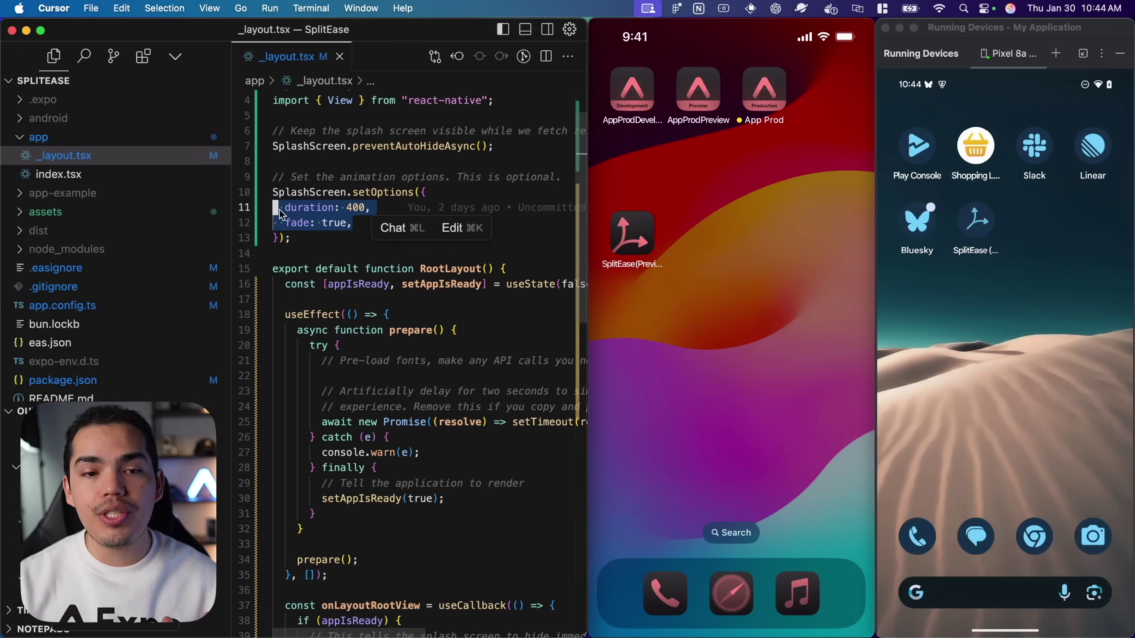
pyautogui.doubleClick(334, 222)
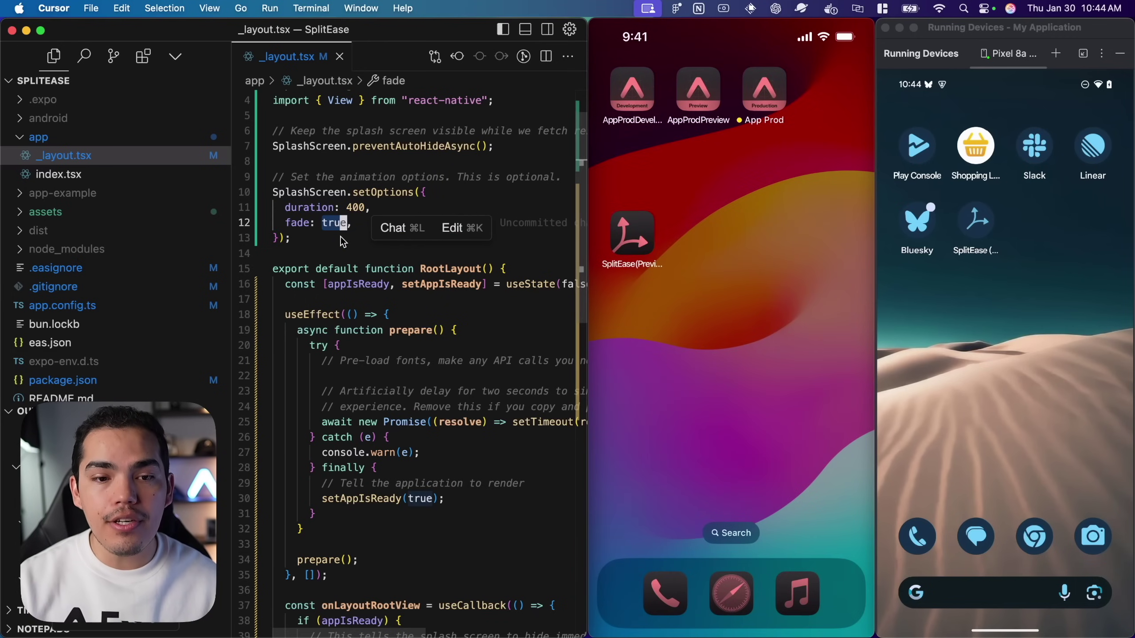
pyautogui.click(331, 250)
pyautogui.scroll(-3, 332, 238)
pyautogui.click(389, 253)
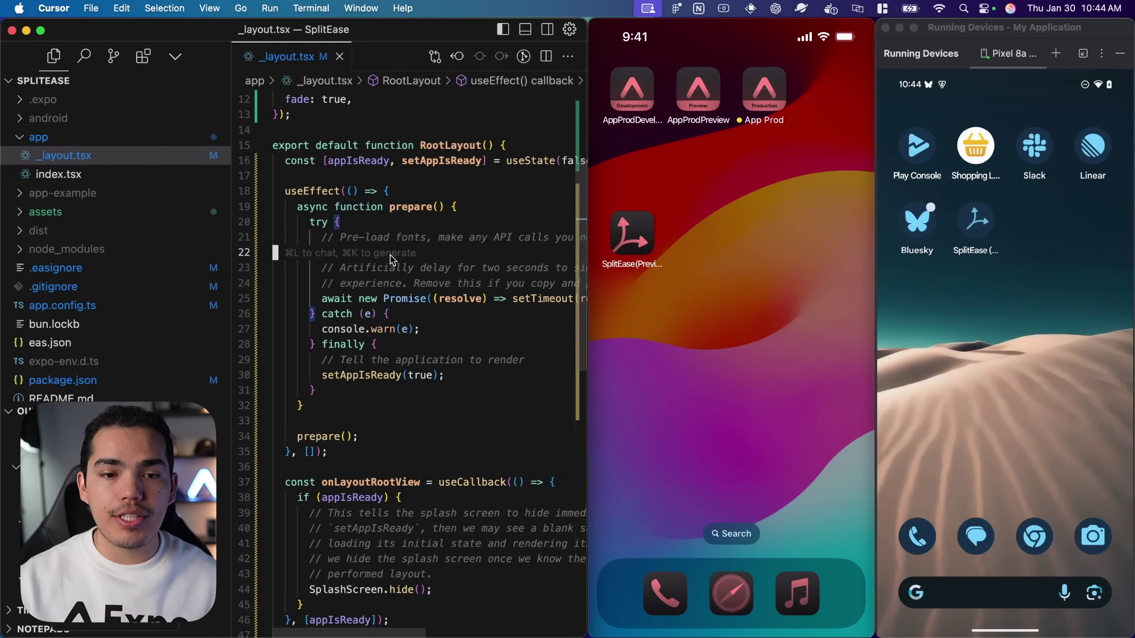
# Step: Inspect the artificial setTimeout delay and its 2000 millisecond value
pyautogui.scroll(-1, 390, 255)
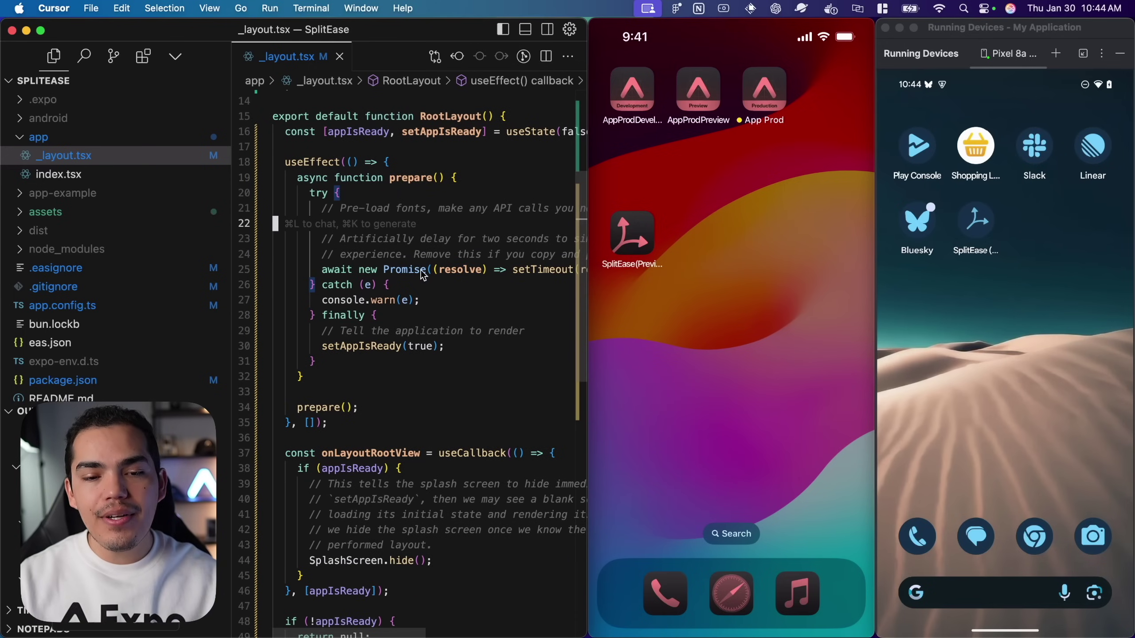
pyautogui.hscroll(5, 428, 273)
pyautogui.hscroll(1, 427, 273)
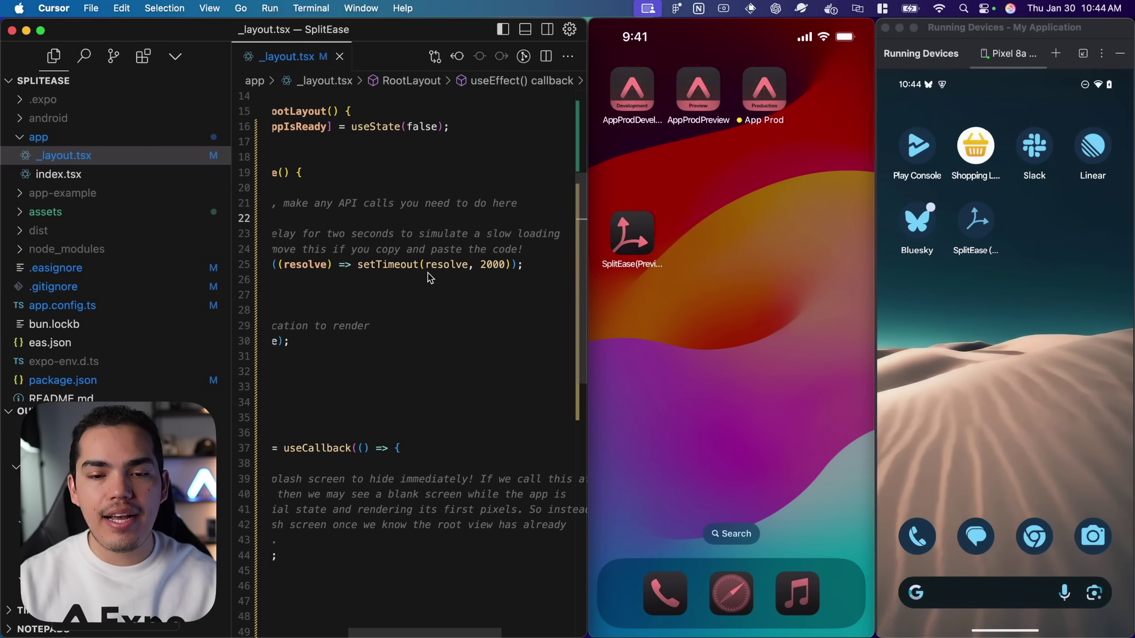
pyautogui.moveTo(524, 265); pyautogui.dragTo(351, 270)
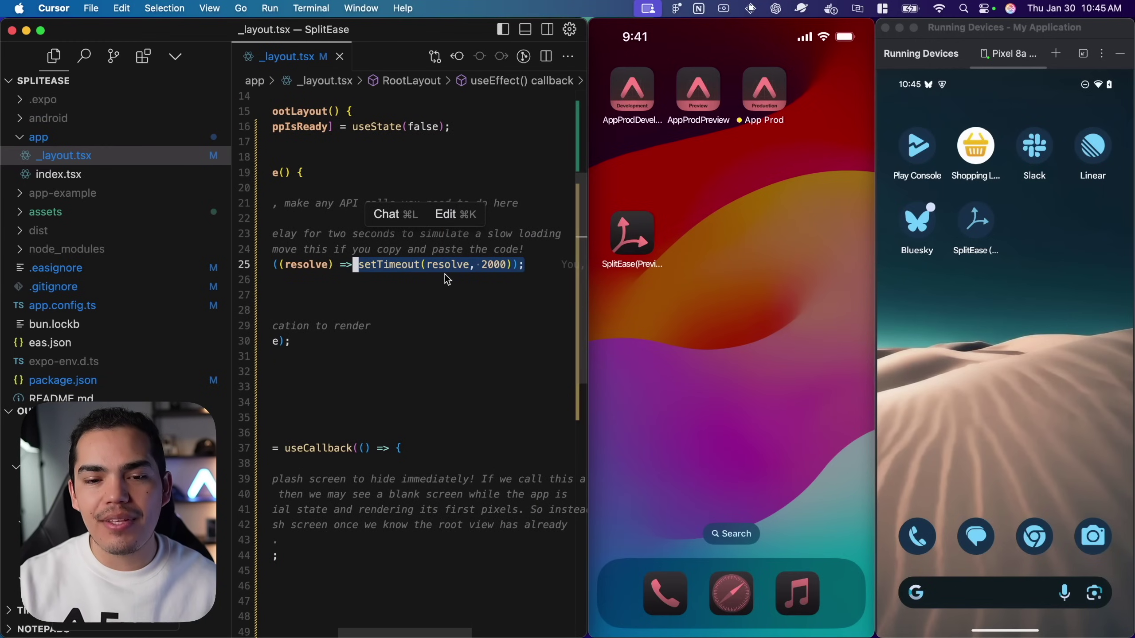
pyautogui.doubleClick(496, 265)
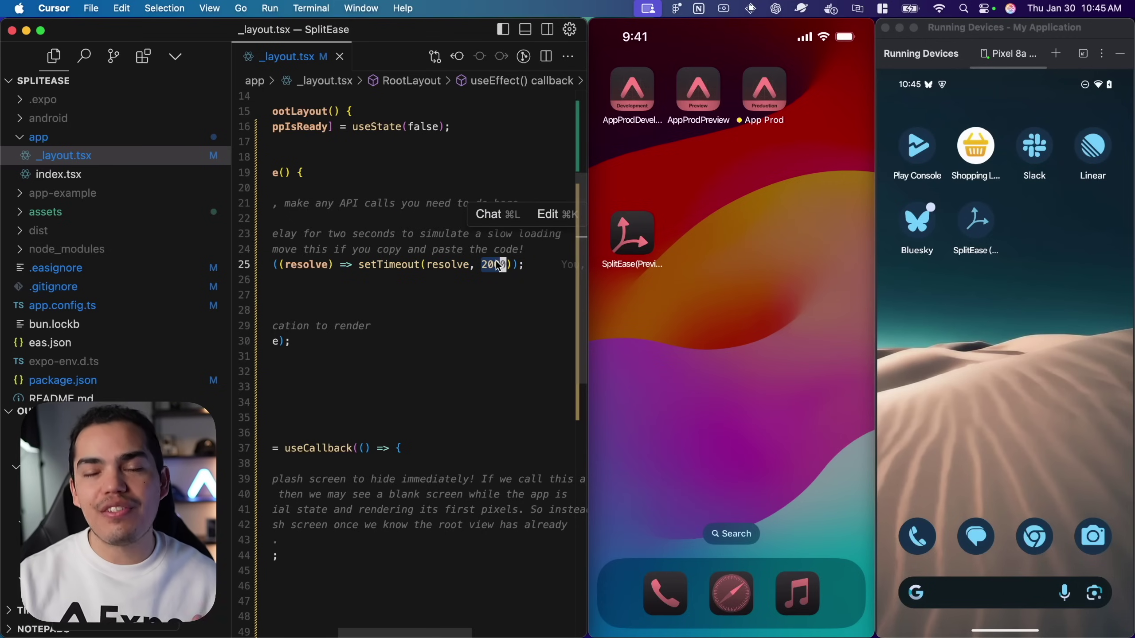
pyautogui.hscroll(-5, 497, 265)
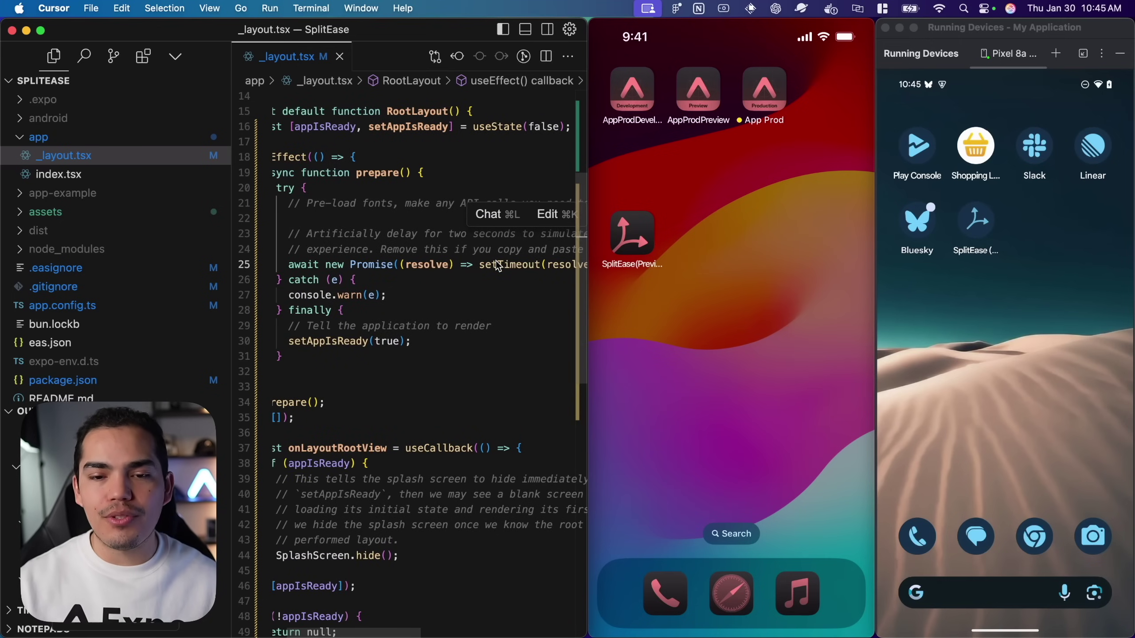
pyautogui.hscroll(-3, 498, 266)
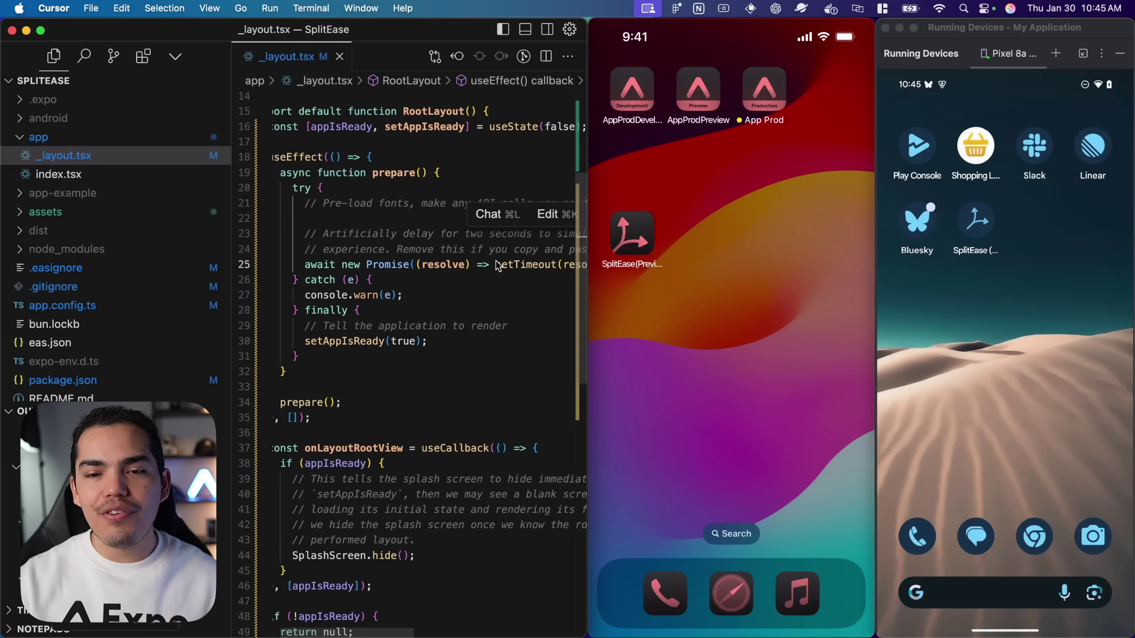
# Step: Add a blank line after the delay line, then delete it again
pyautogui.scroll(-1, 498, 266)
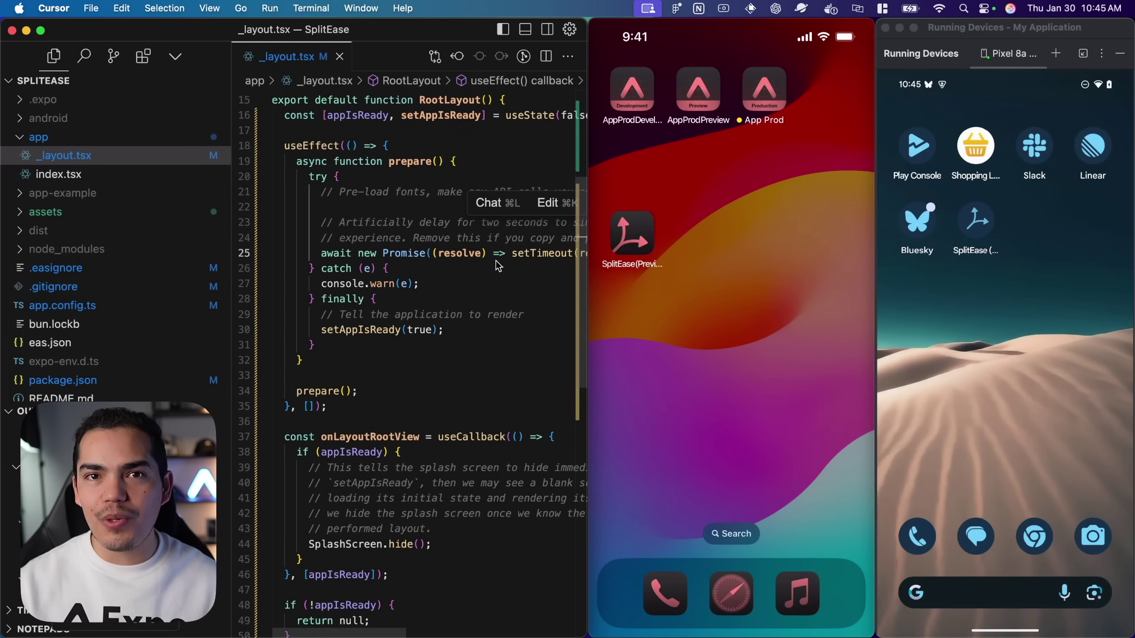
pyautogui.click(496, 263)
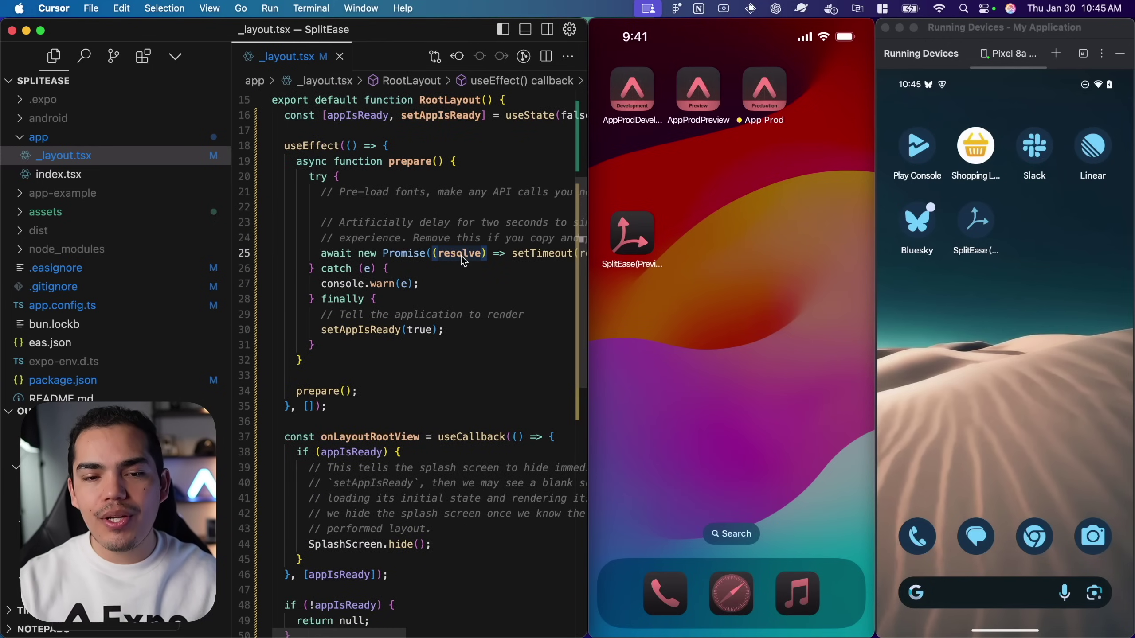
pyautogui.press('Up')
pyautogui.press('End')
pyautogui.press('Return')
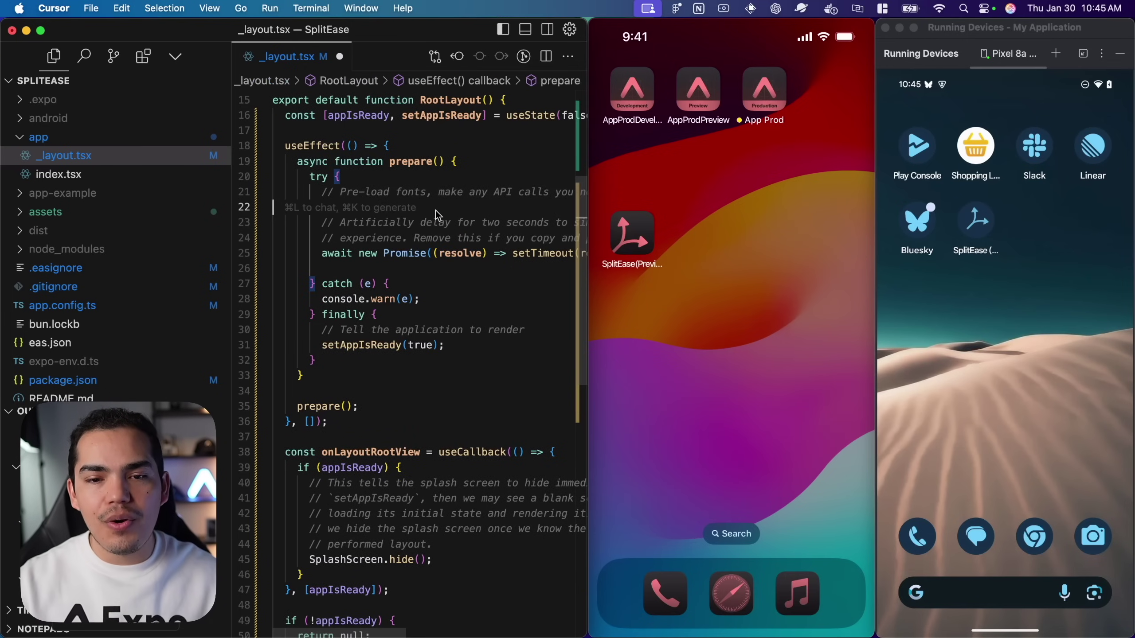
pyautogui.press('super+shift+k')
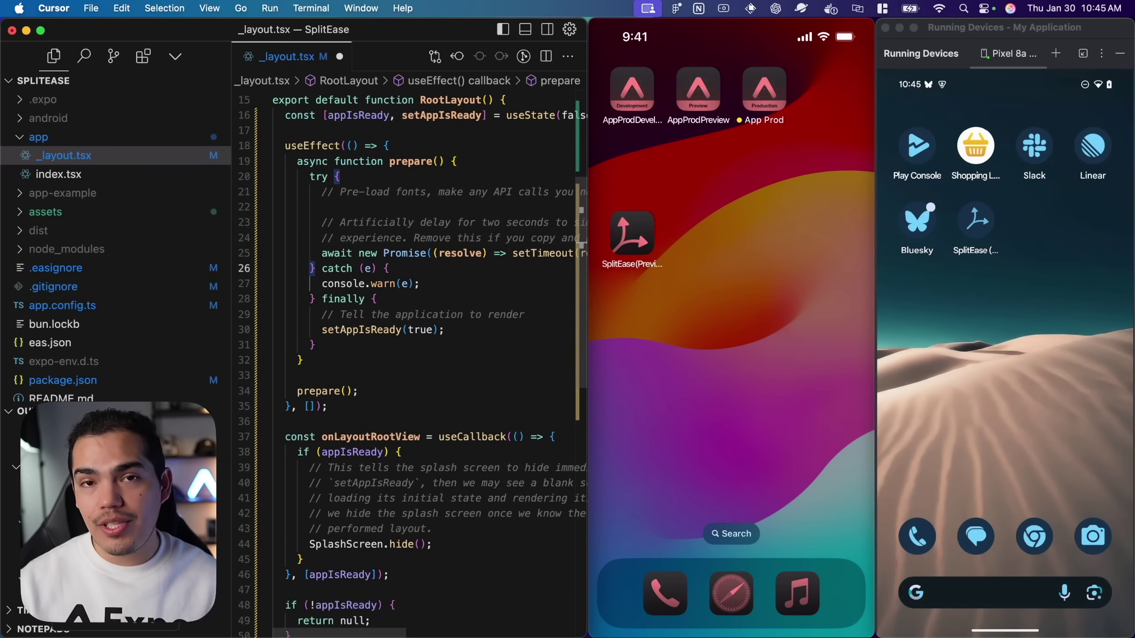
# Step: Examine the SplashScreen.hide() call in the try block
pyautogui.click(483, 206)
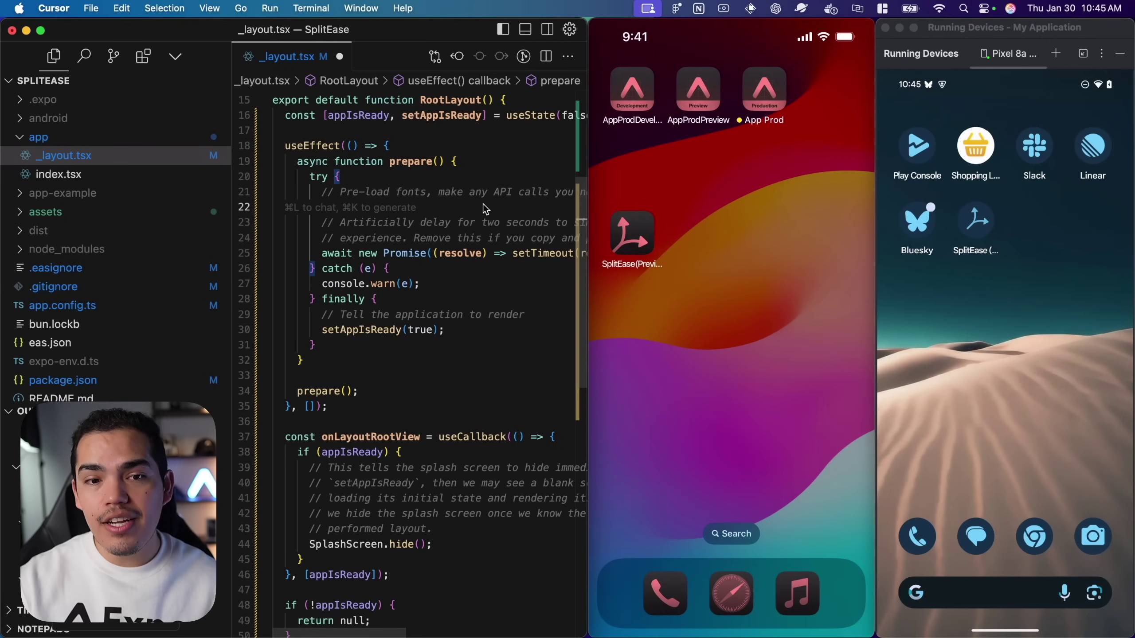
pyautogui.scroll(2, 482, 204)
pyautogui.scroll(-5, 450, 396)
pyautogui.scroll(-4, 451, 395)
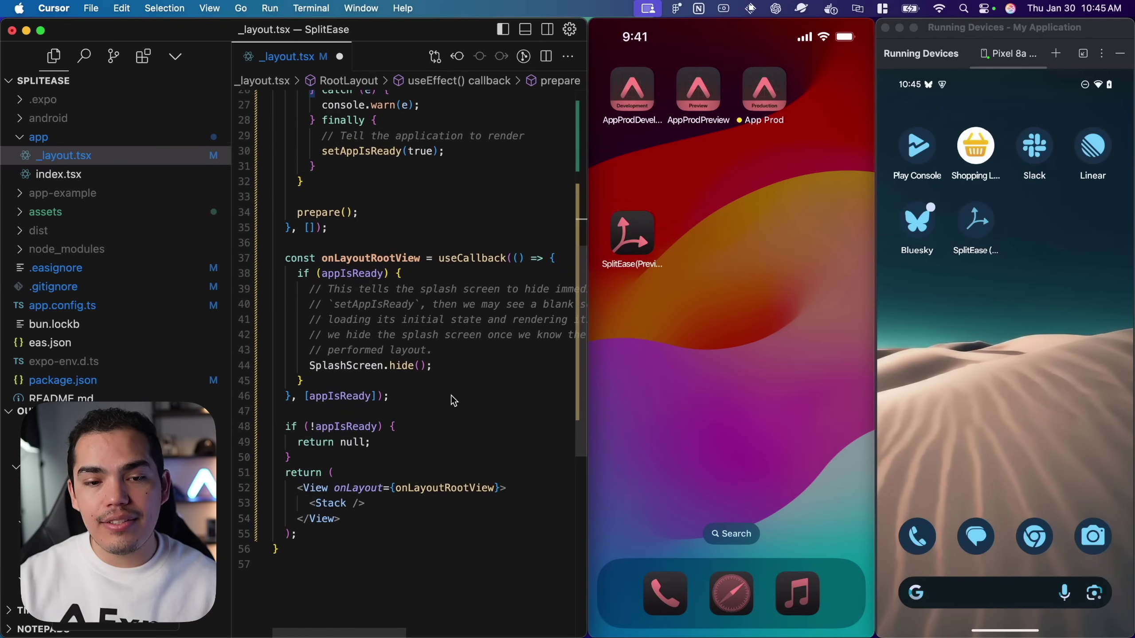
pyautogui.click(366, 283)
pyautogui.press('ctrl+shift+super+Right')
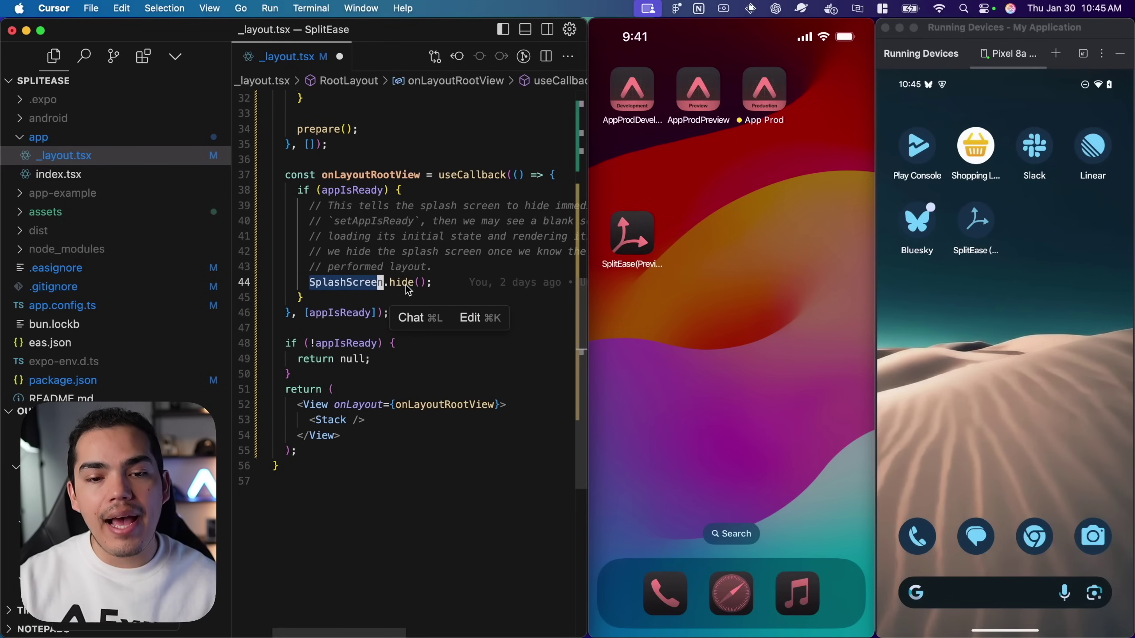
pyautogui.moveTo(408, 289)
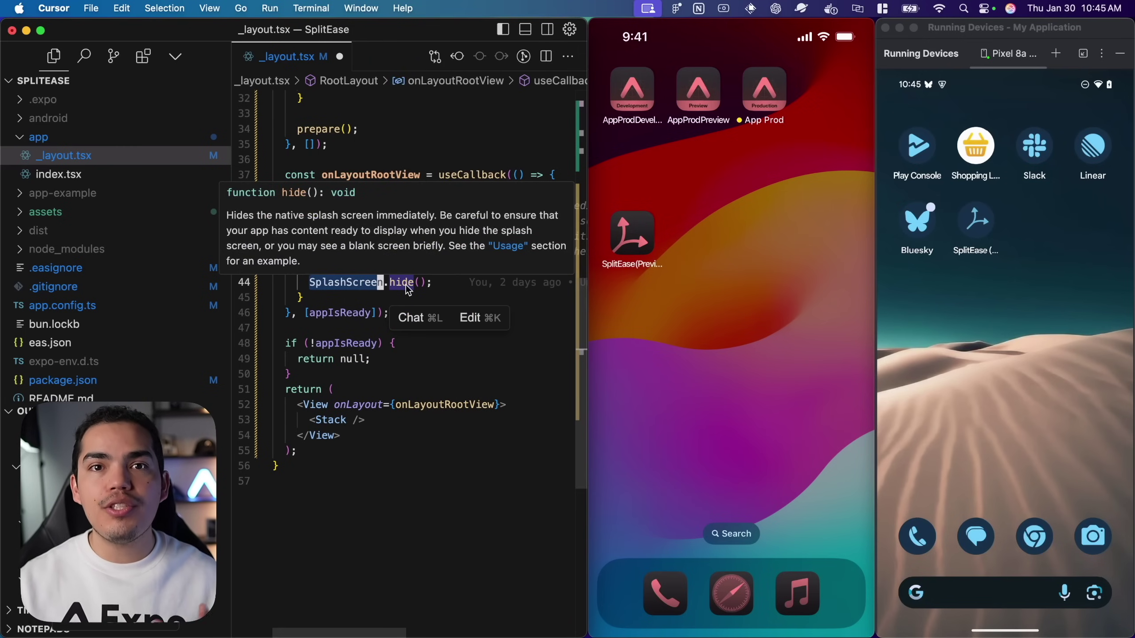
pyautogui.scroll(-1, 408, 290)
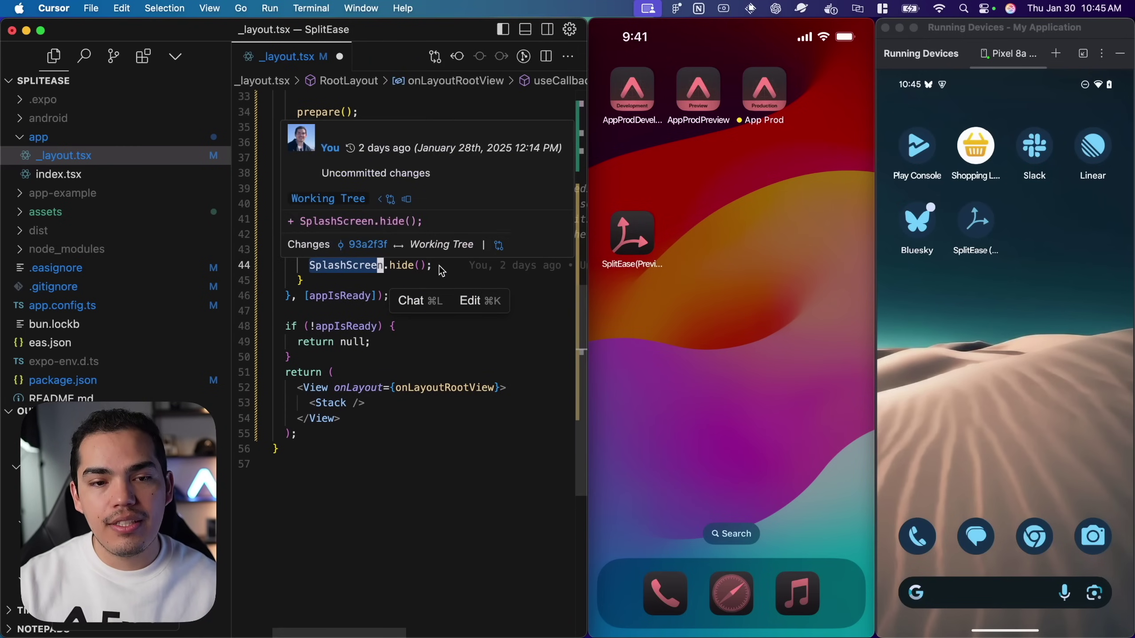
pyautogui.press('Down')
# Step: Highlight appIsReady, then search the file for every onLayoutRootView occurrence with Cmd+F
pyautogui.doubleClick(364, 172)
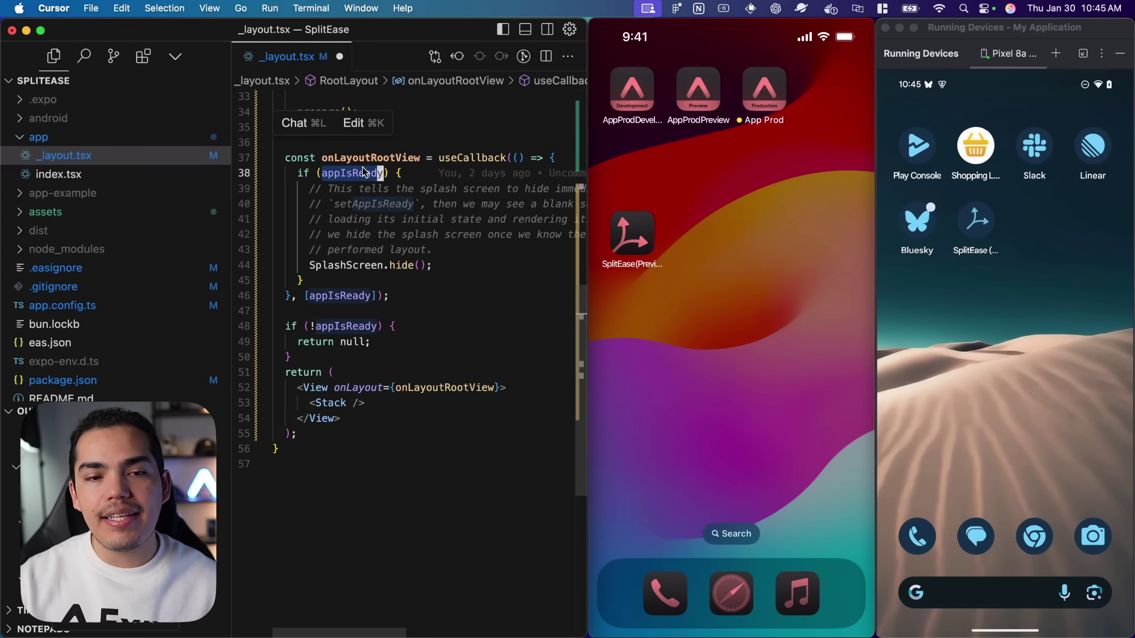
pyautogui.click(415, 171)
pyautogui.doubleClick(398, 158)
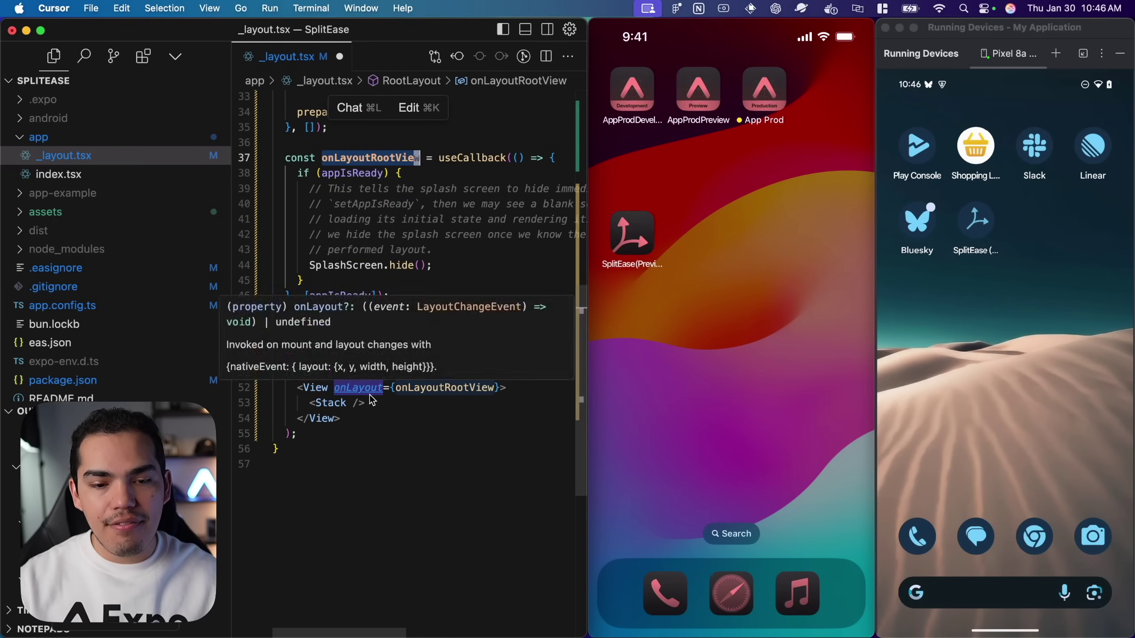
pyautogui.press('super+f')
pyautogui.scroll(-2, 369, 397)
# Step: Review the root View's onLayout prop and the closing brace of the hide condition
pyautogui.click(368, 366)
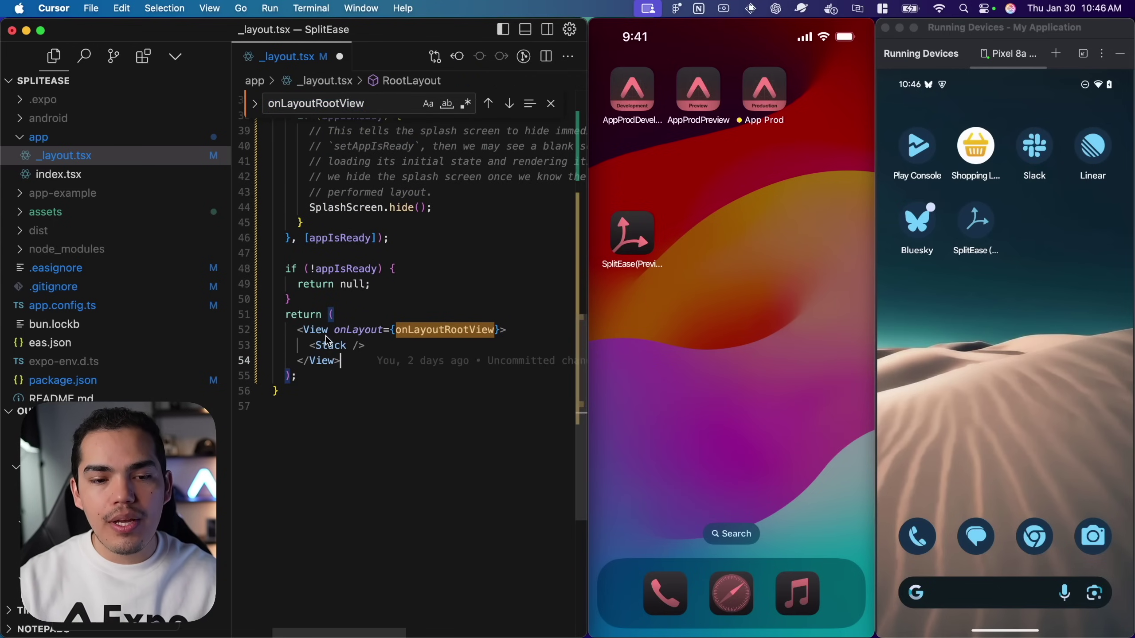
pyautogui.doubleClick(348, 333)
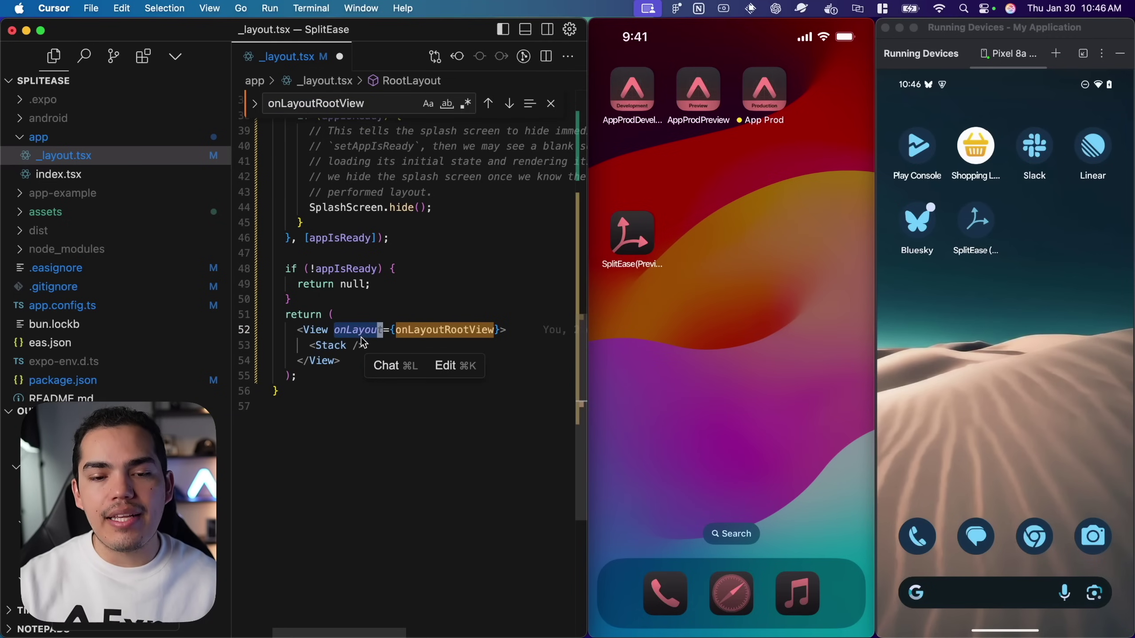
pyautogui.scroll(3, 352, 334)
pyautogui.click(391, 341)
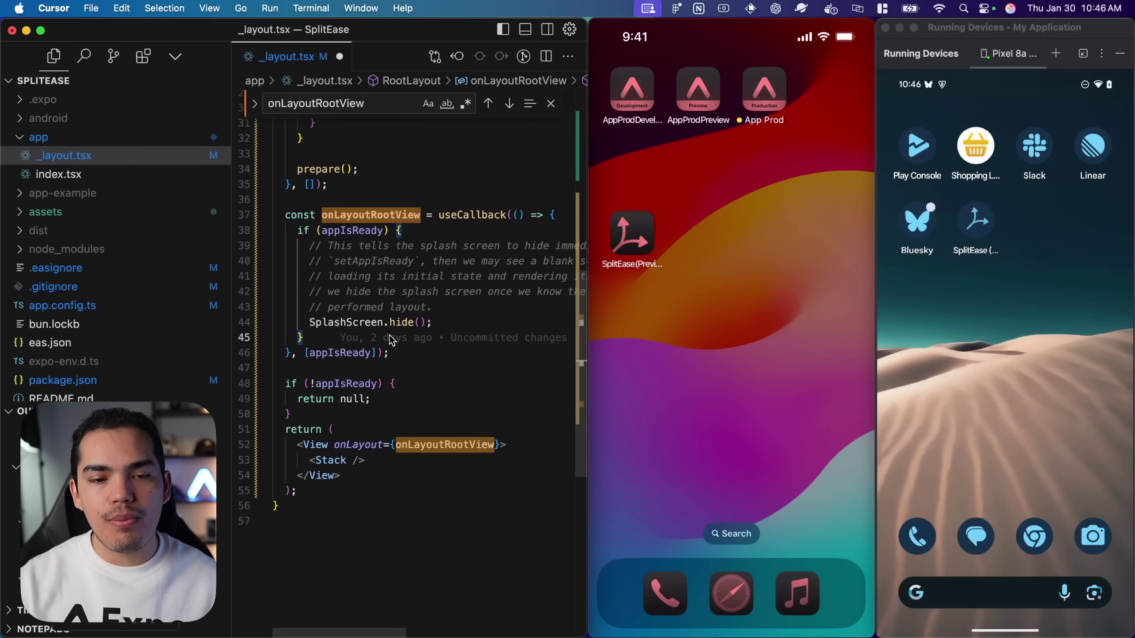
pyautogui.scroll(-1, 353, 337)
pyautogui.press('Down')
pyautogui.press('Down')
pyautogui.press('Down')
pyautogui.press('Down')
pyautogui.press('Down')
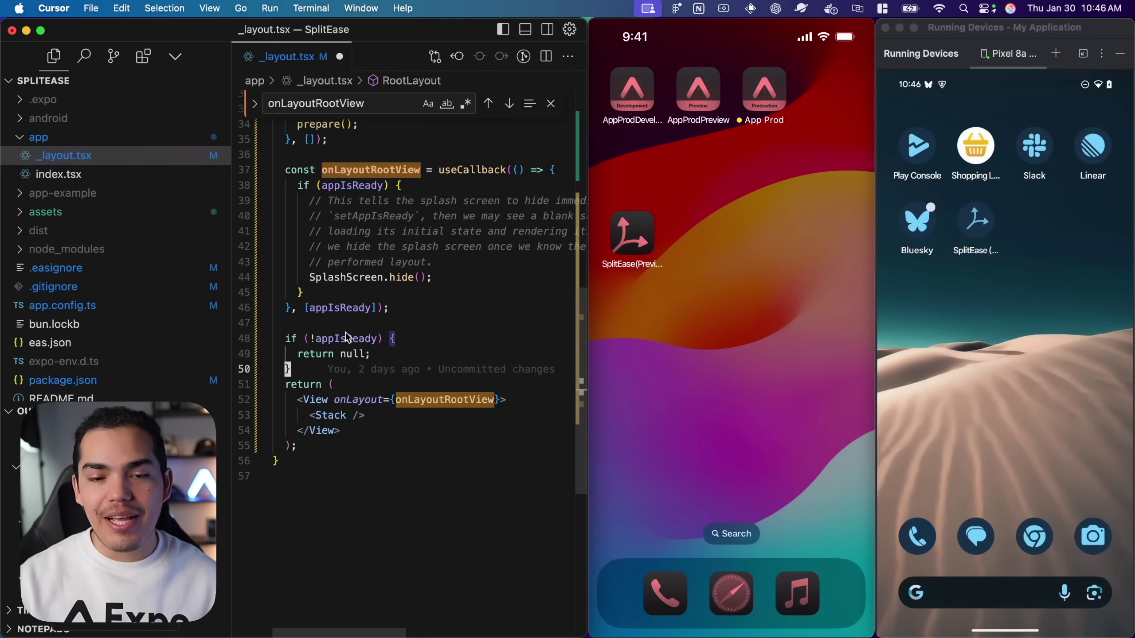